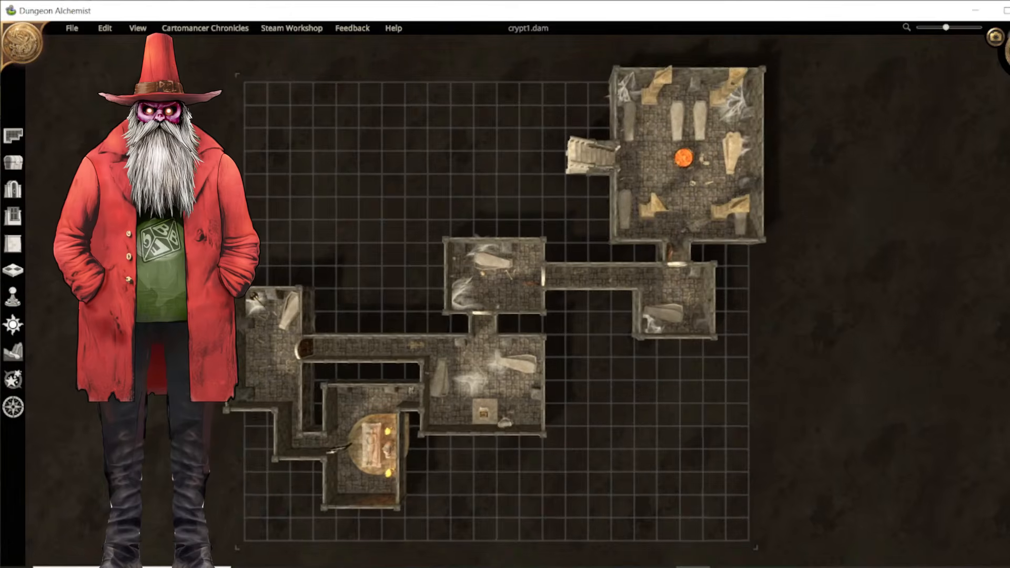
middle_click_drag(637, 473, 638, 403)
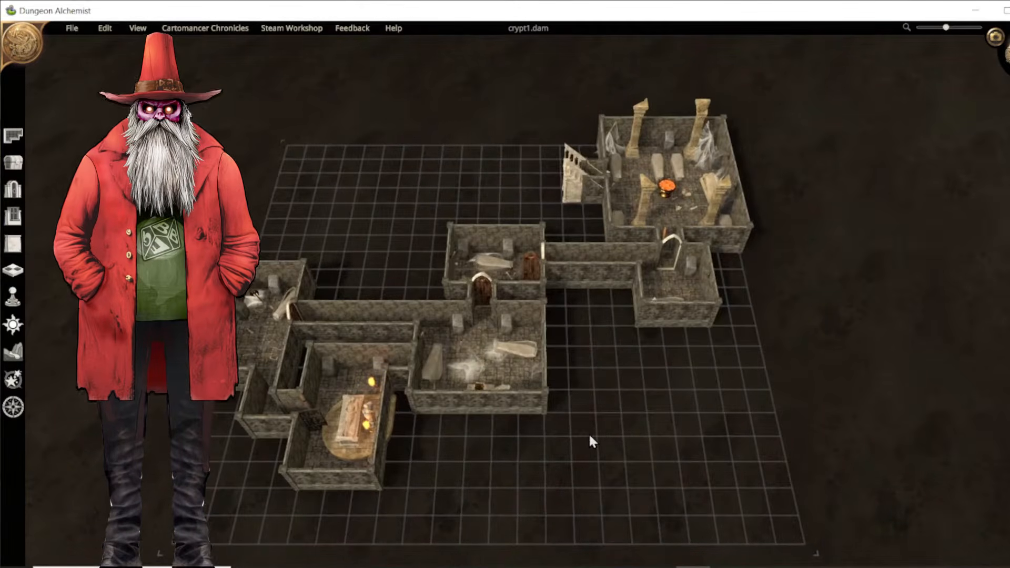
mouse_move(586, 438)
middle_mouse_down()
mouse_move(540, 451)
mouse_move(544, 472)
mouse_move(562, 479)
mouse_move(575, 444)
mouse_move(579, 363)
mouse_move(617, 337)
mouse_move(710, 345)
mouse_move(728, 378)
mouse_move(703, 402)
mouse_move(567, 454)
mouse_move(581, 455)
middle_mouse_up()
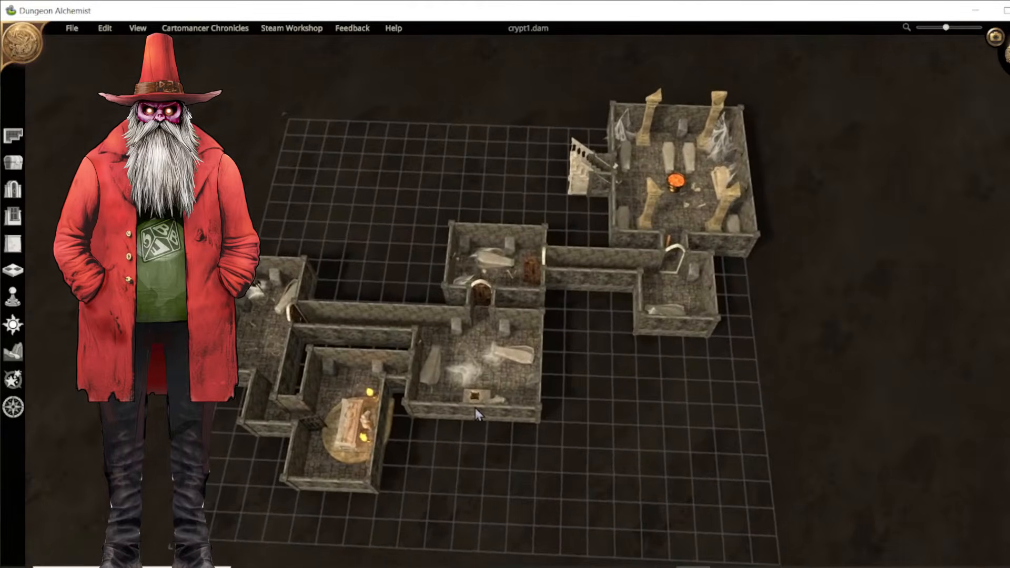
scroll(476, 410, "up", 2)
scroll(475, 409, "up", 1)
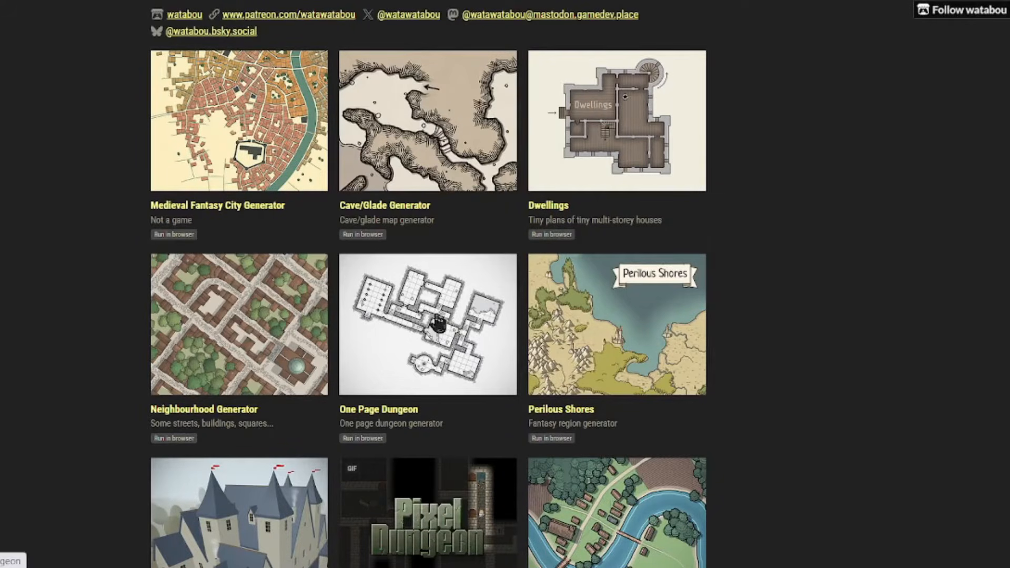
Open watabou's One Page Dungeon generator from the creator's project page in the browser and run it.
scroll(268, 275, "up", 4)
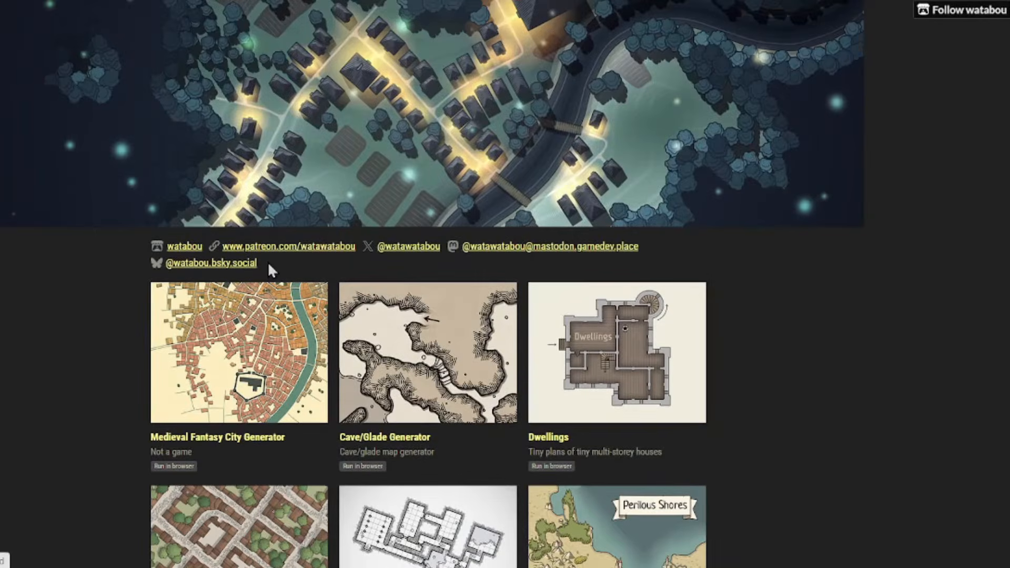
scroll(269, 264, "down", 5)
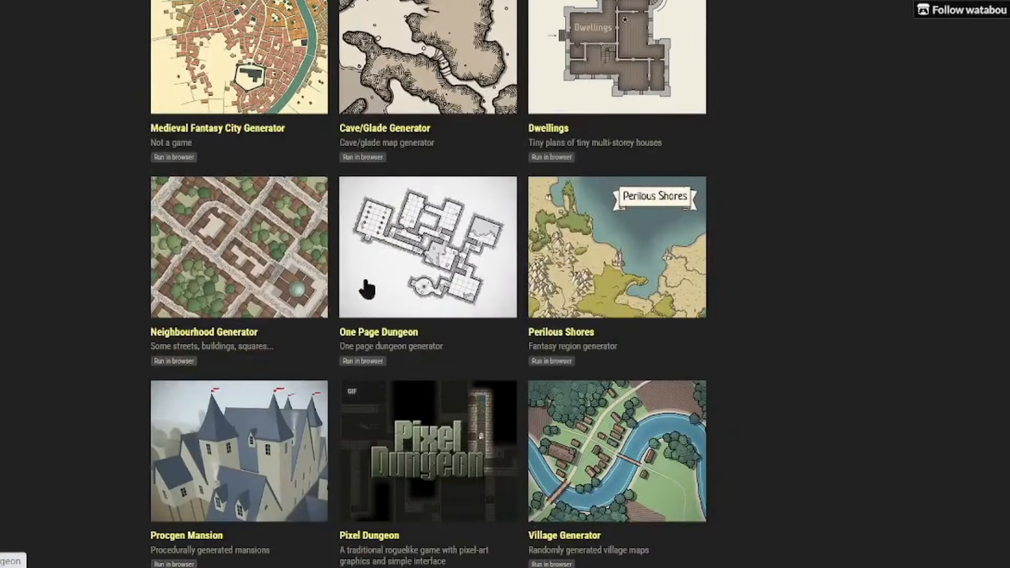
left_click(388, 336)
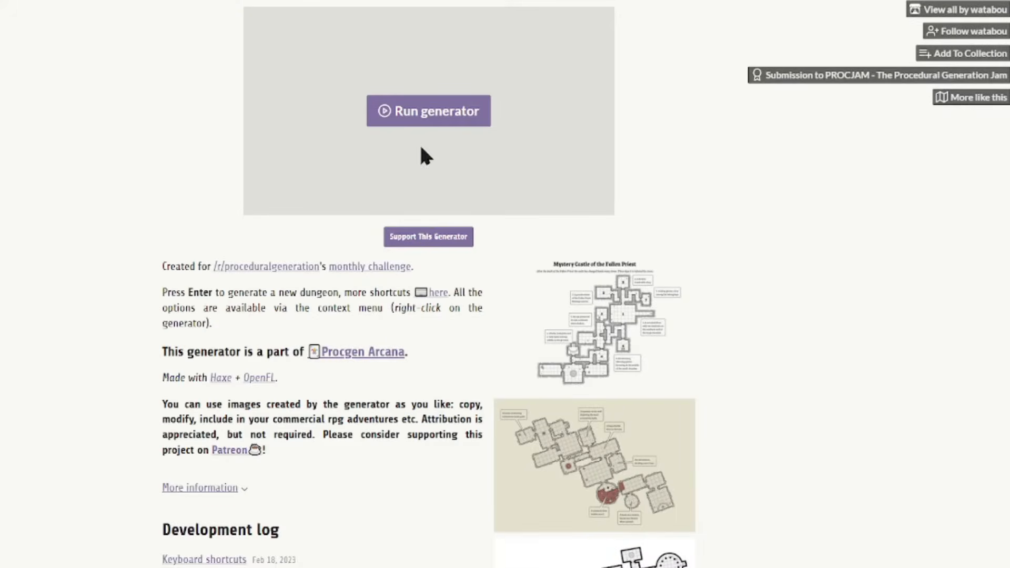
left_click(421, 117)
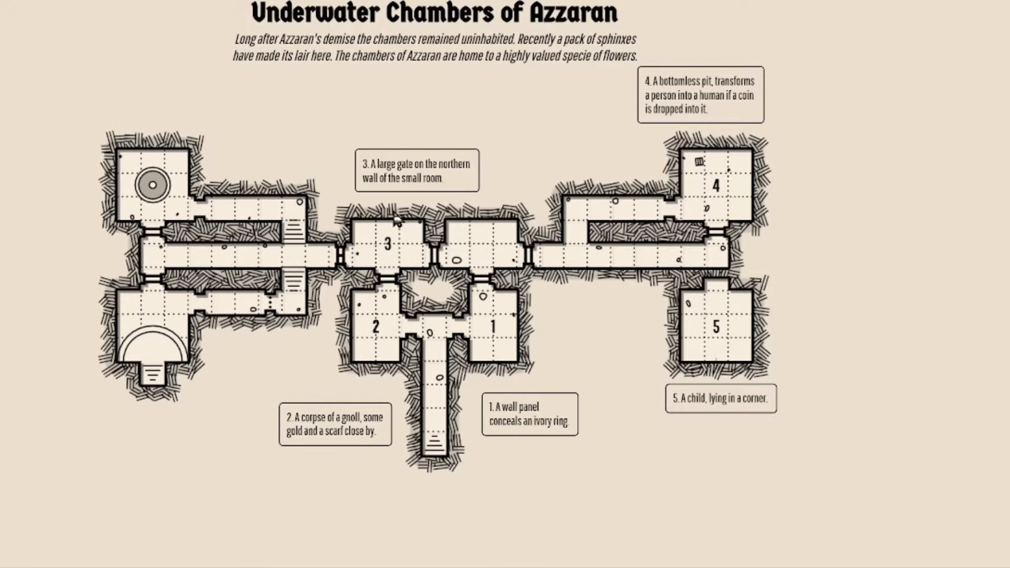
Generate two new random dungeon layouts in a row.
right_click(33, 93)
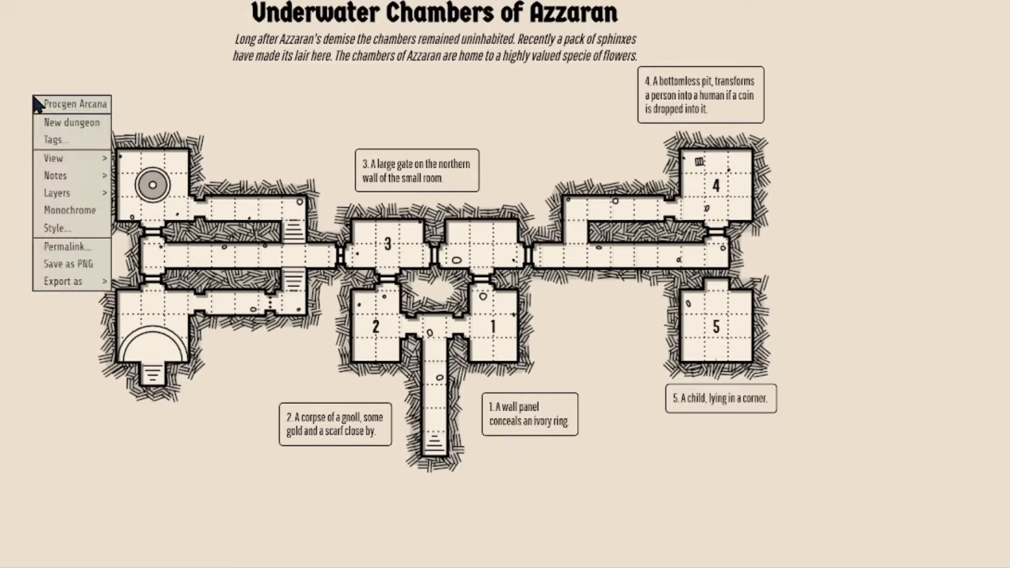
left_click(53, 120)
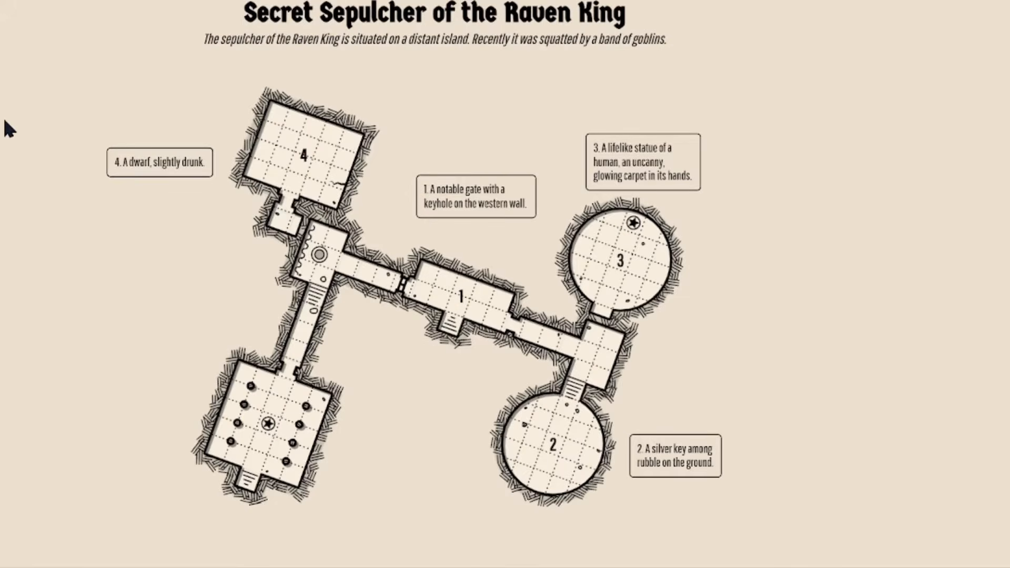
right_click(5, 121)
left_click(34, 146)
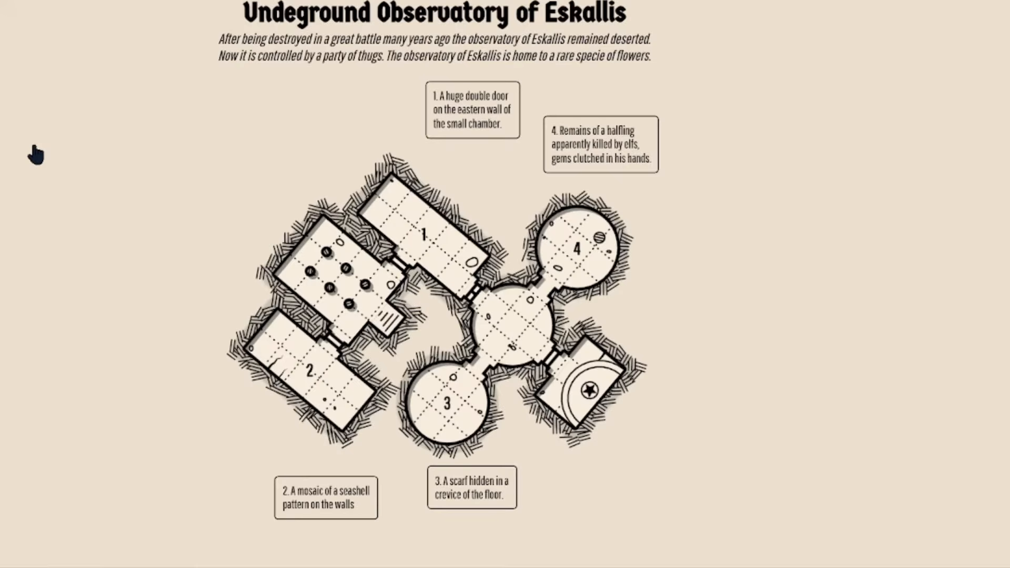
Look through the generator's View and Notes options and its Style colour settings without altering them.
right_click(33, 147)
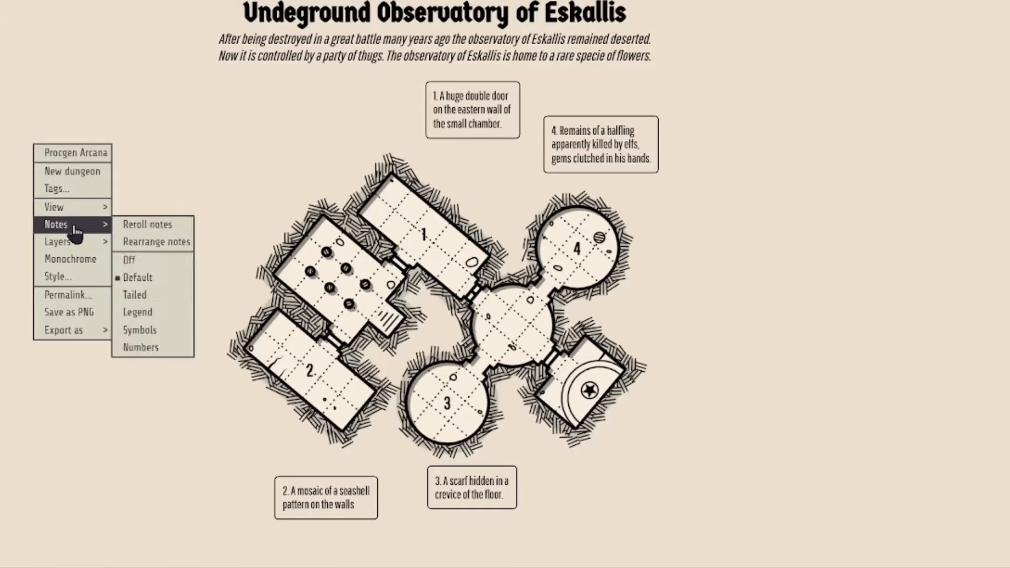
mouse_move(74, 210)
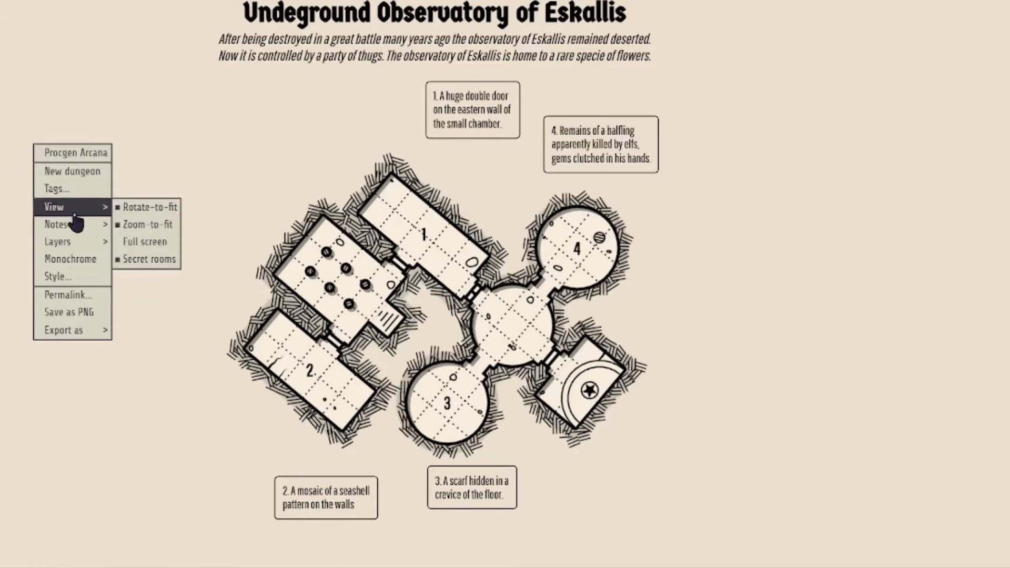
left_click(83, 284)
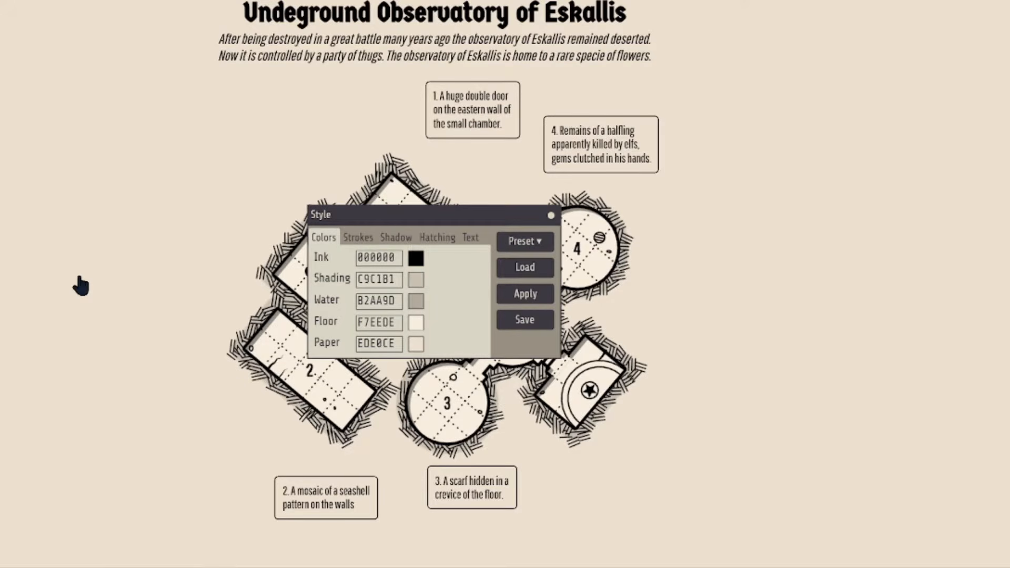
left_click(551, 216)
Generate another dungeon and export it as a PNG with a cell size of 70 pixels, keeping the suggested file name.
right_click(95, 162)
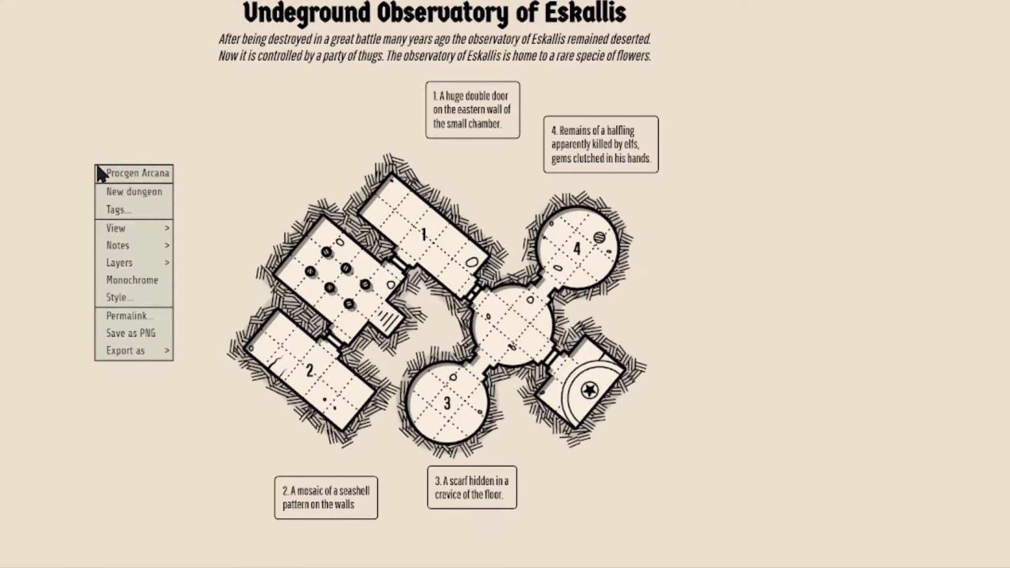
left_click(119, 194)
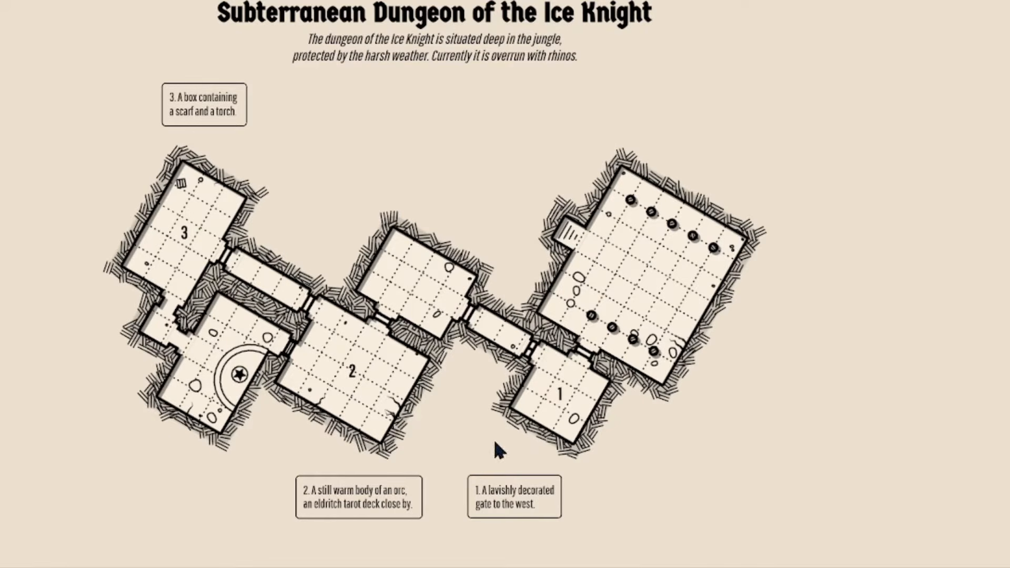
right_click(355, 127)
mouse_move(405, 313)
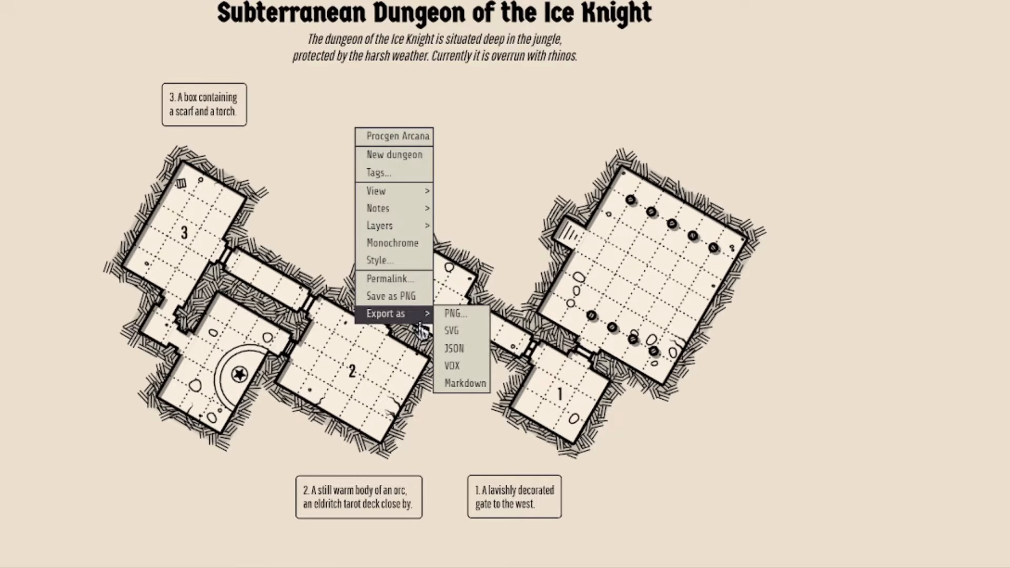
left_click(477, 318)
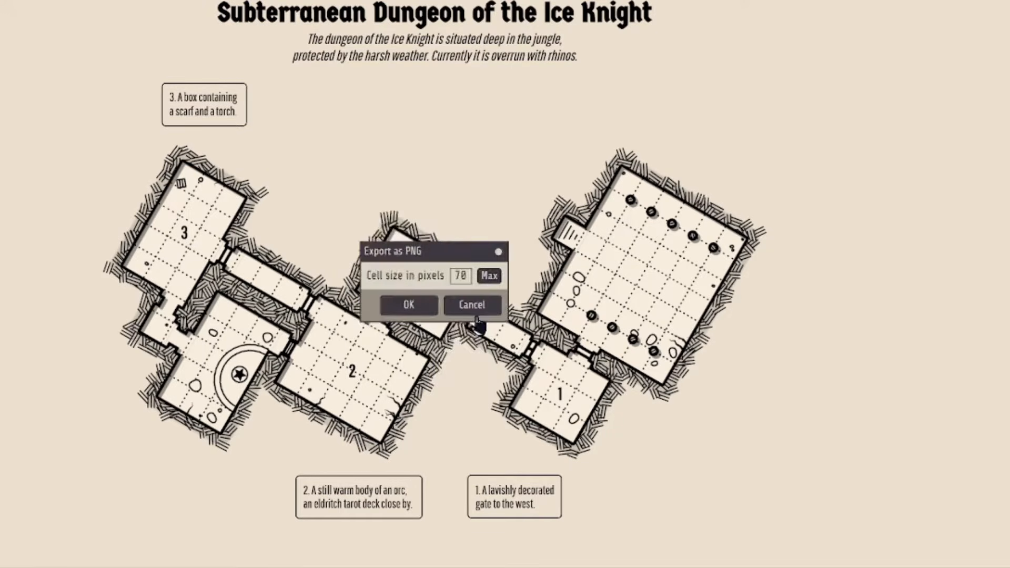
left_click(424, 310)
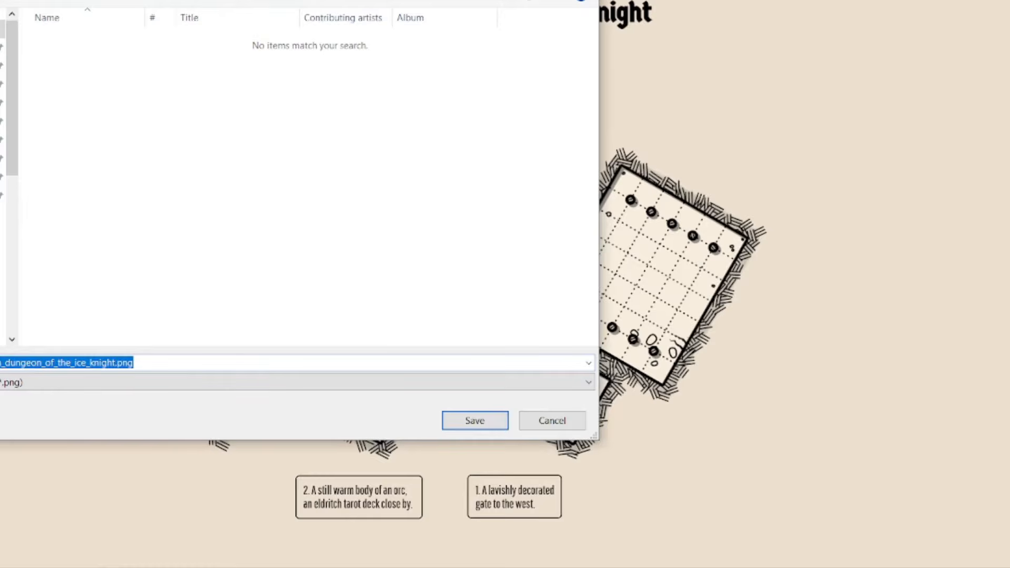
key("Return")
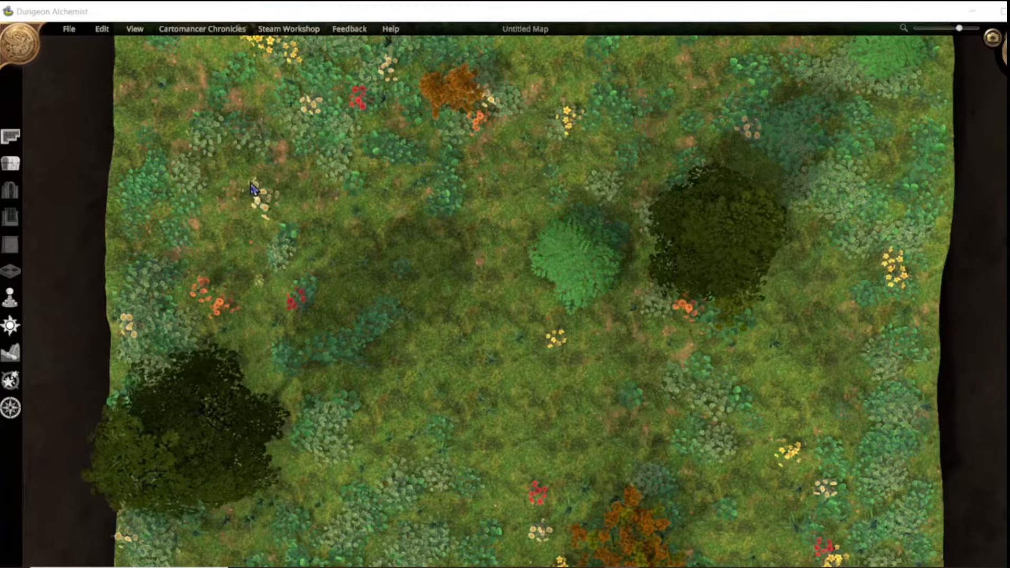
In Dungeon Alchemist, create a new digital map of 20 x 20 tiles with the Dark Parchment terrain.
left_click(69, 30)
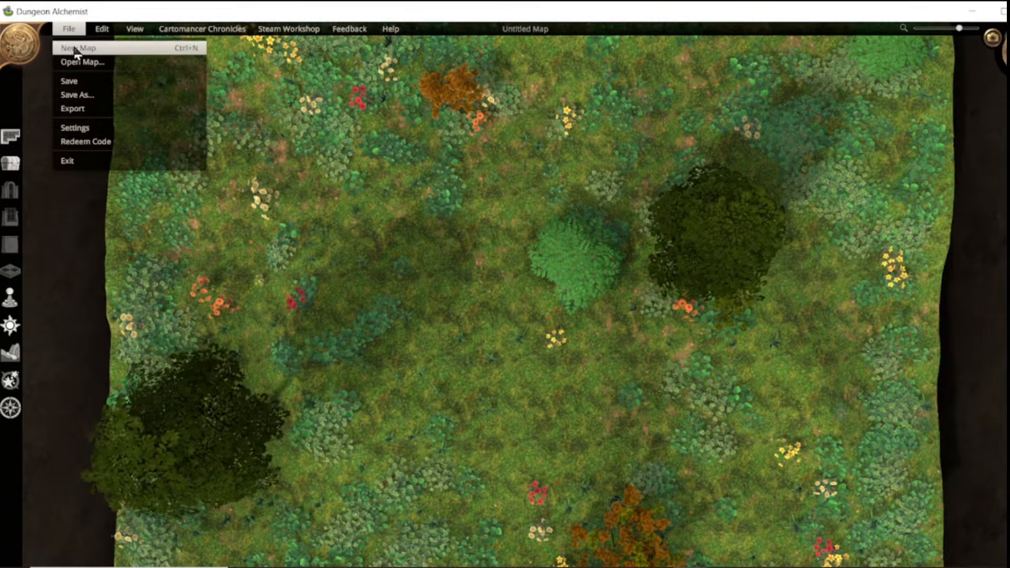
left_click(76, 49)
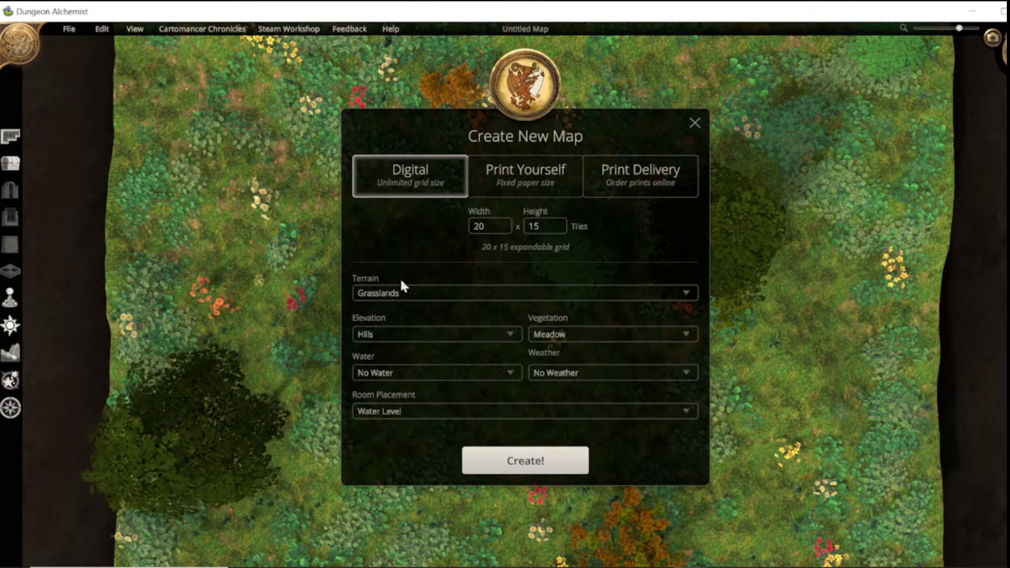
left_click(450, 294)
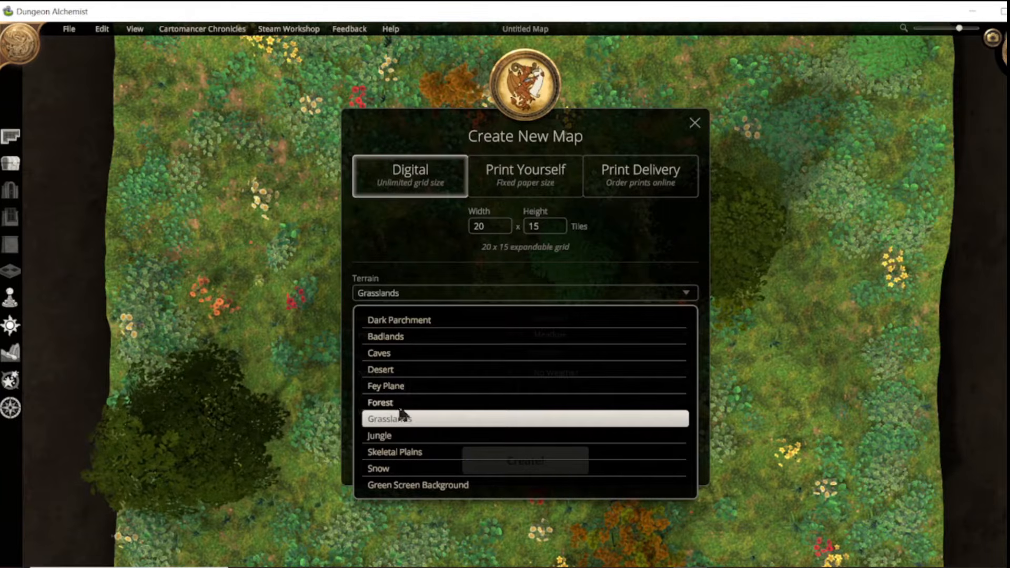
left_click(400, 321)
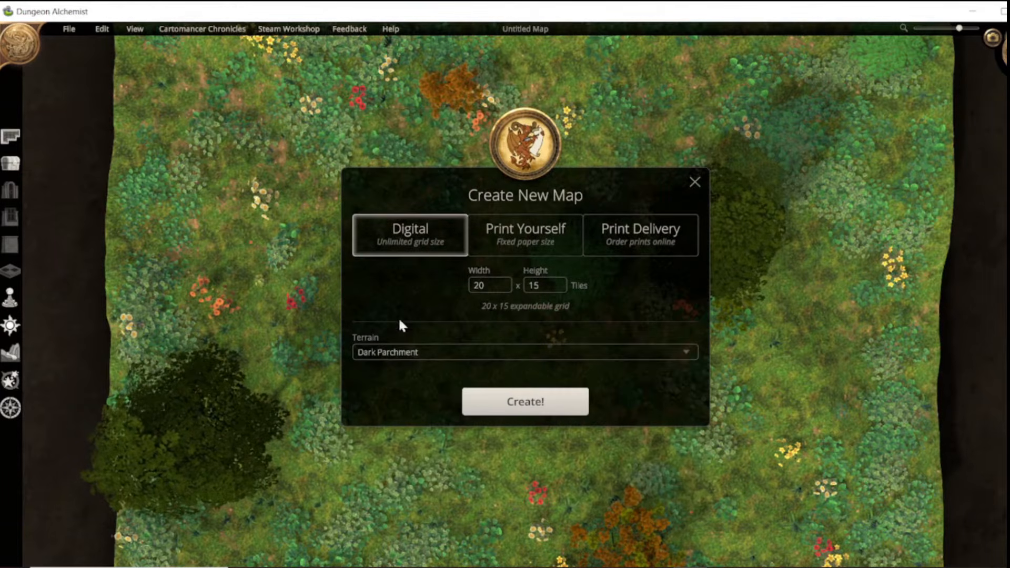
left_click_drag(553, 287, 526, 289)
type("20")
left_click(544, 406)
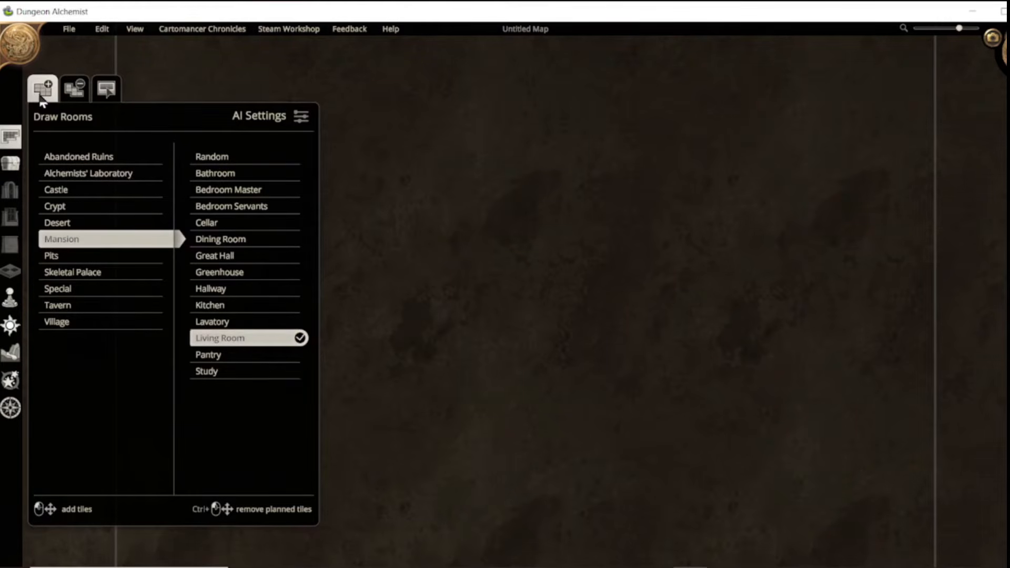
Add a Trace Overlay to the empty map using the exported dungeon image.
left_click(15, 138)
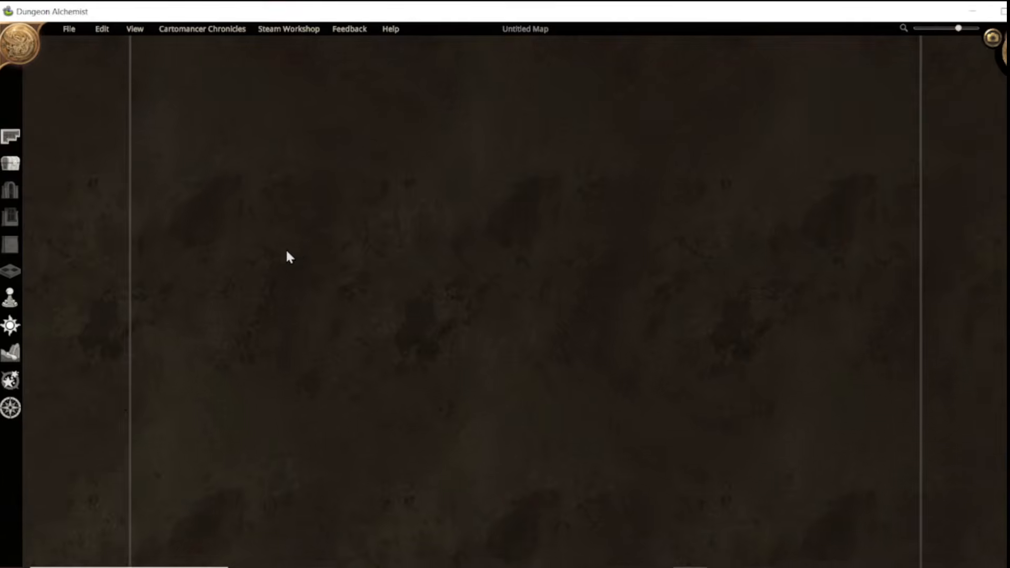
scroll(287, 252, "down", 4)
scroll(832, 221, "up", 1)
scroll(798, 243, "down", 1)
left_click(10, 408)
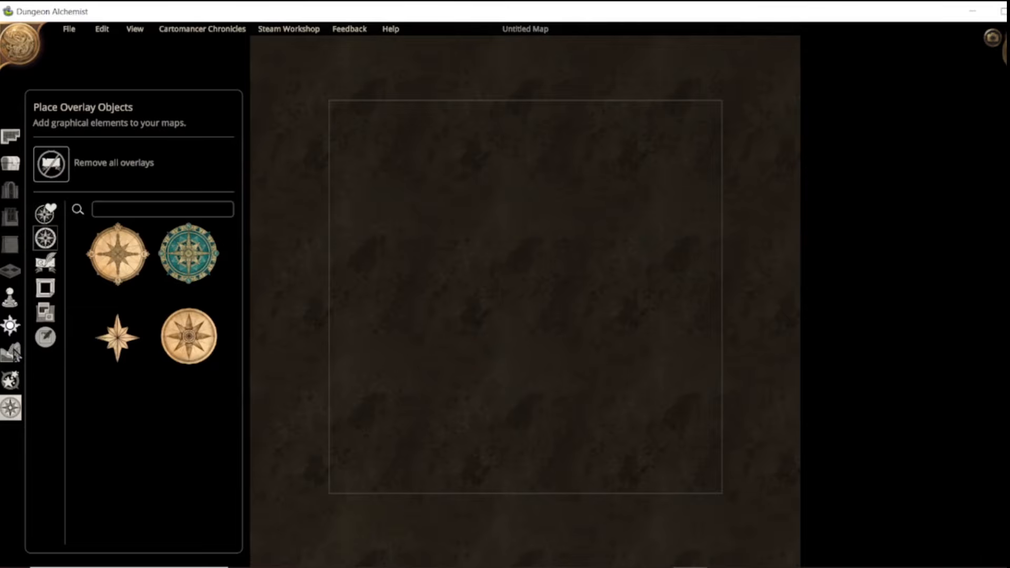
left_click(50, 318)
left_click(141, 277)
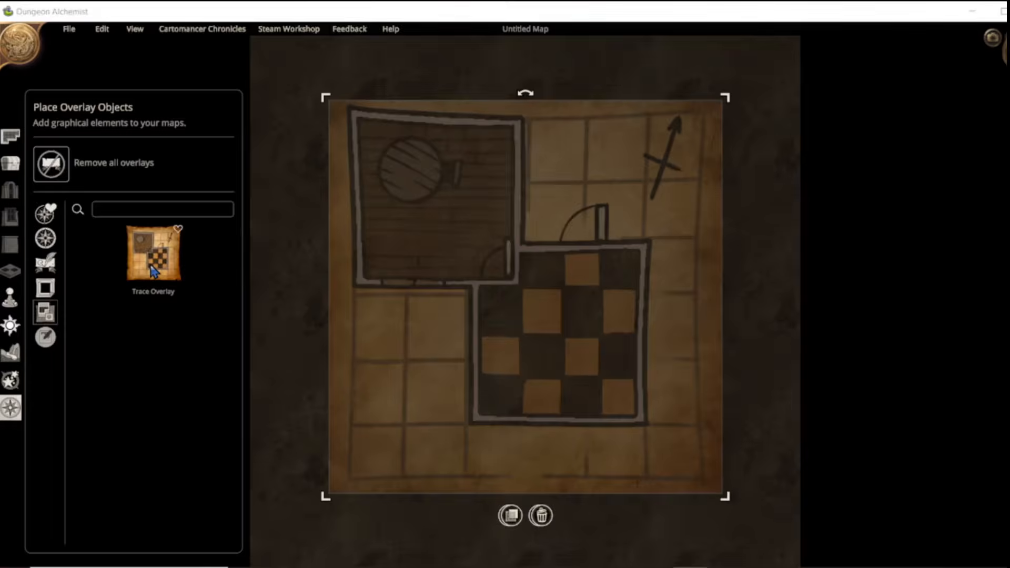
left_click(387, 349)
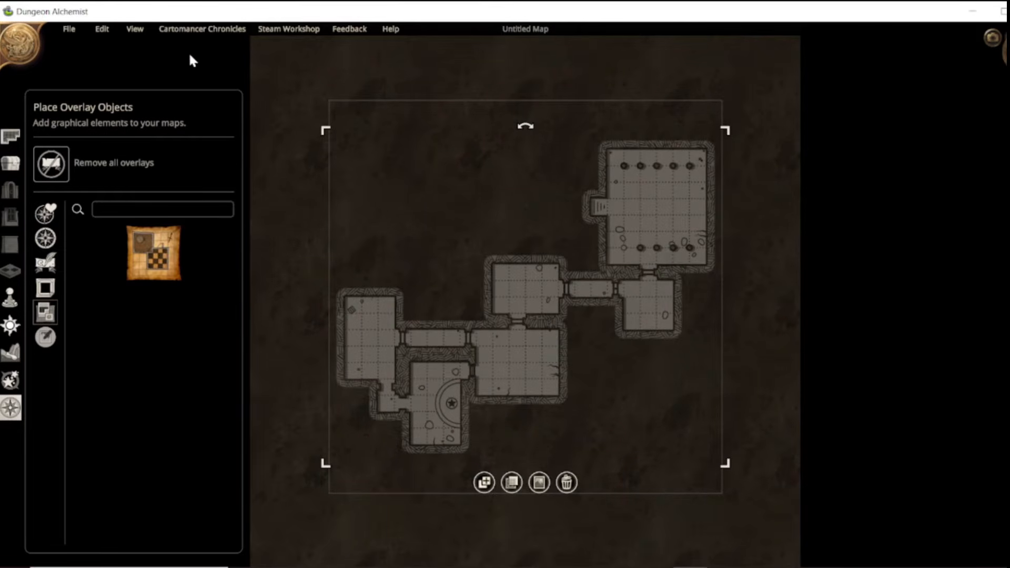
Show the map grid and move the dungeon overlay up towards the grid's upper edge.
left_click(131, 32)
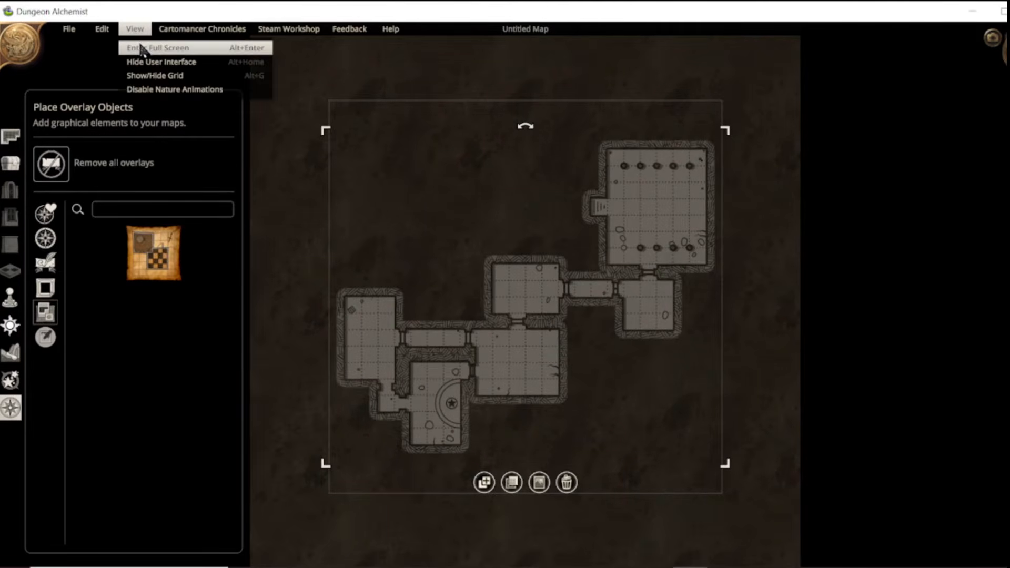
left_click(146, 77)
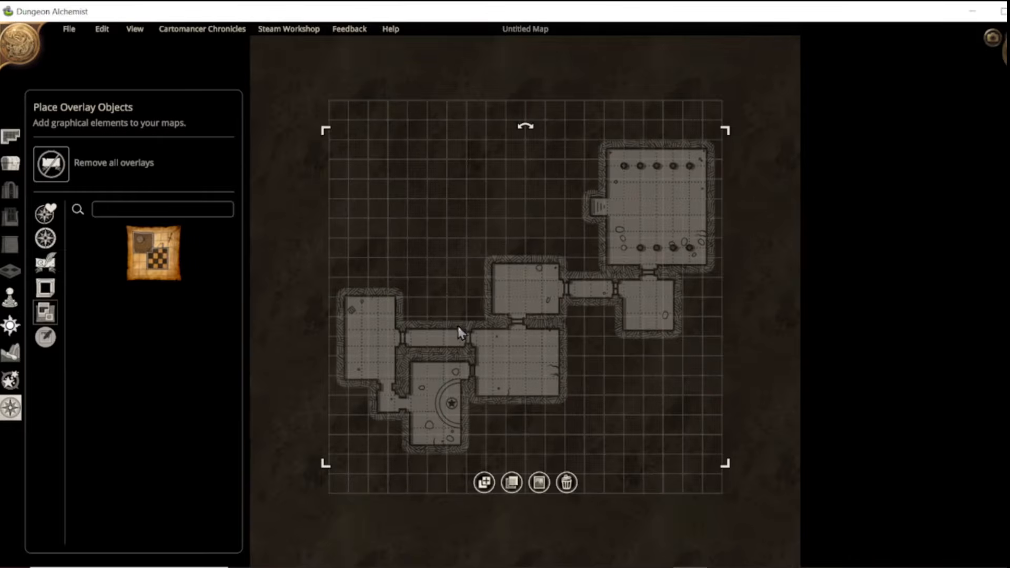
scroll(480, 360, "up", 2)
scroll(479, 358, "up", 1)
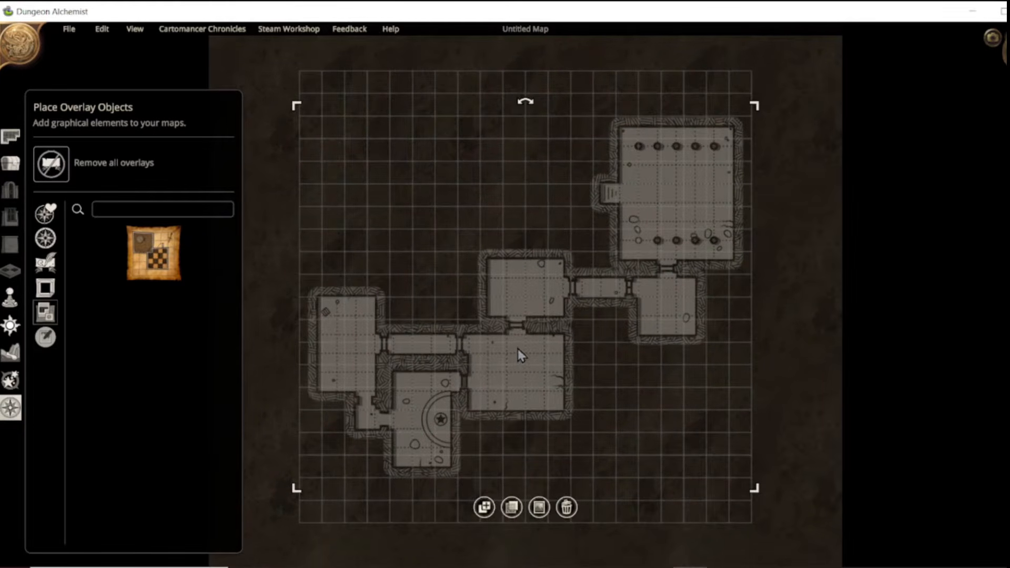
left_click_drag(513, 349, 518, 302)
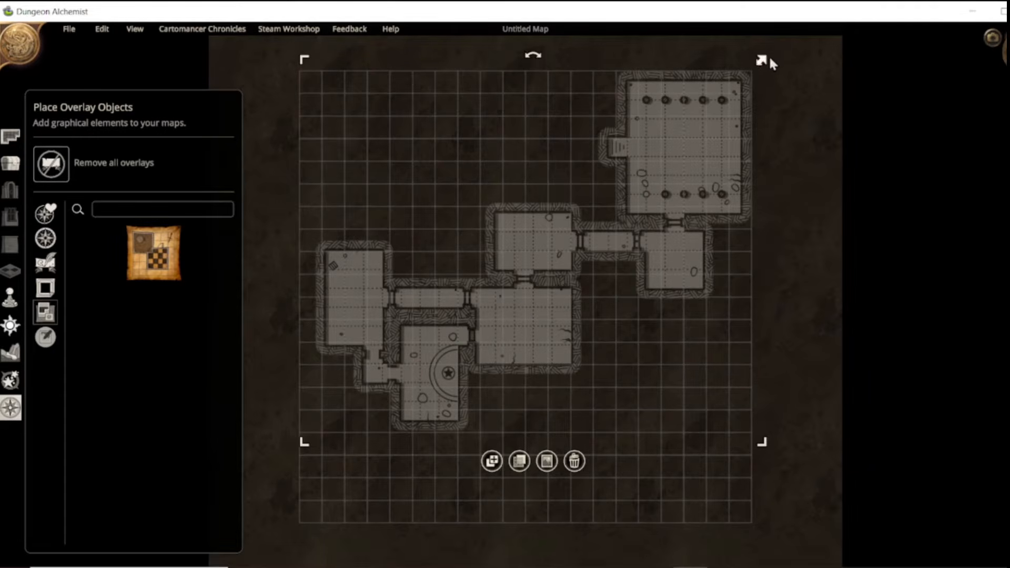
Enlarge the dungeon overlay slightly and nudge it so the large pillared room sits closer to the grid lines.
left_click_drag(770, 58, 793, 46)
left_click_drag(690, 145, 680, 150)
left_click_drag(770, 50, 779, 42)
left_click_drag(676, 126, 674, 131)
left_click_drag(273, 50, 279, 58)
left_click_drag(378, 190, 379, 192)
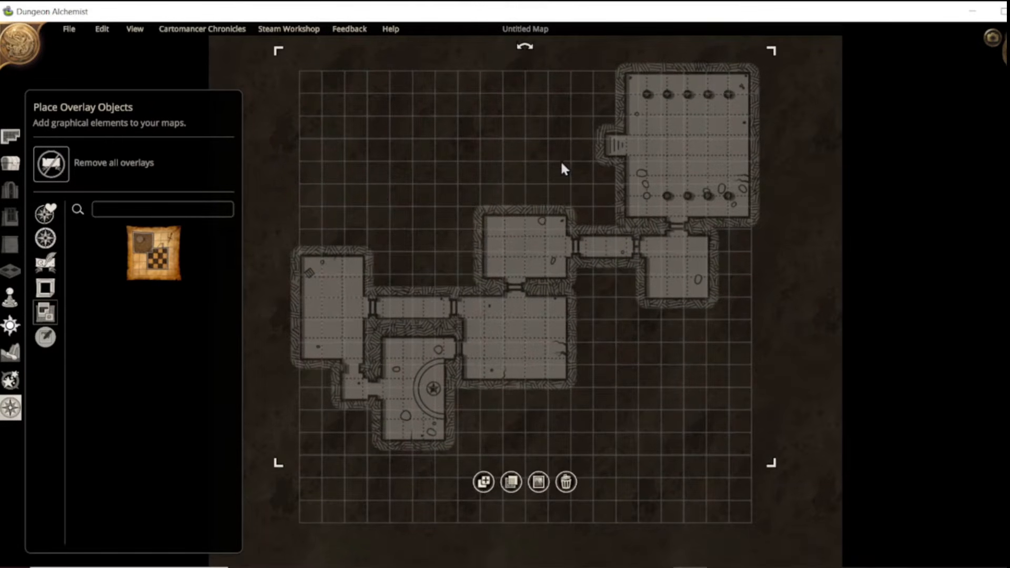
Scale the dungeon overlay up further and reposition it in small adjustments until its room tiles match the map's grid squares.
mouse_move(277, 50)
left_mouse_down()
mouse_move(289, 102)
mouse_move(251, 35)
mouse_move(266, 57)
left_mouse_up()
left_click_drag(342, 136, 330, 144)
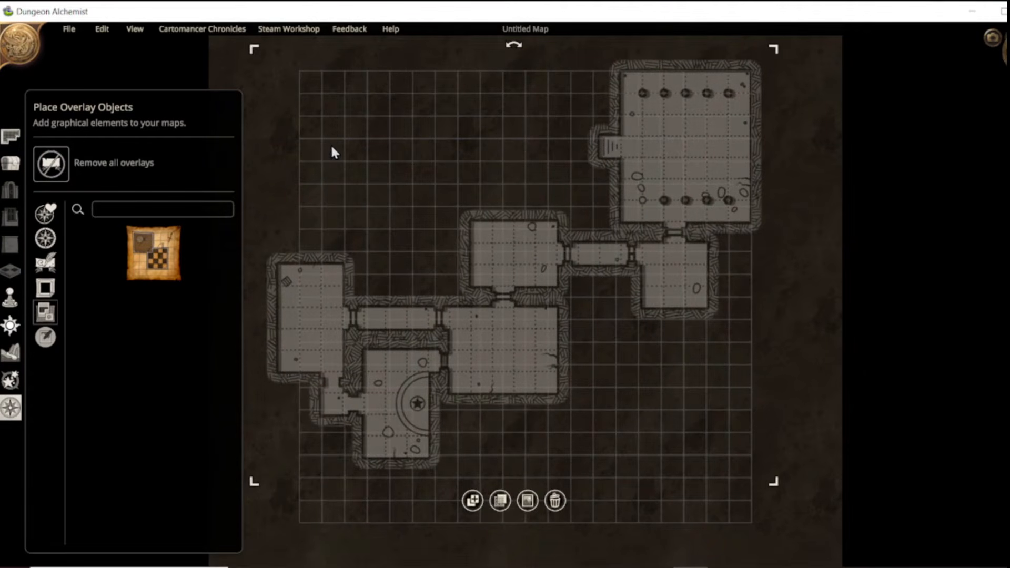
left_click_drag(255, 51, 250, 48)
left_click_drag(388, 131, 385, 137)
left_click_drag(248, 51, 237, 50)
left_click_drag(401, 136, 395, 137)
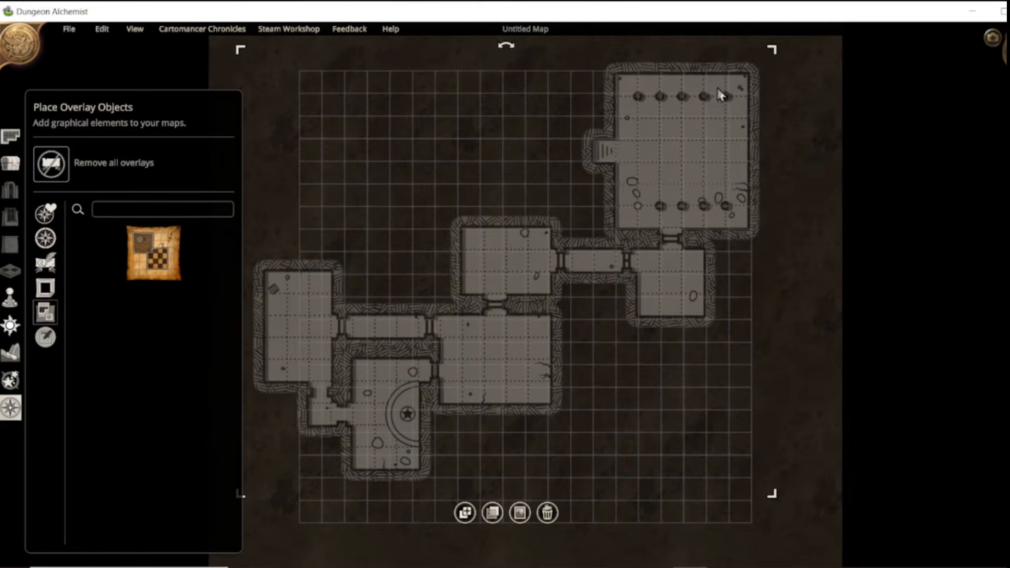
left_click_drag(776, 51, 784, 44)
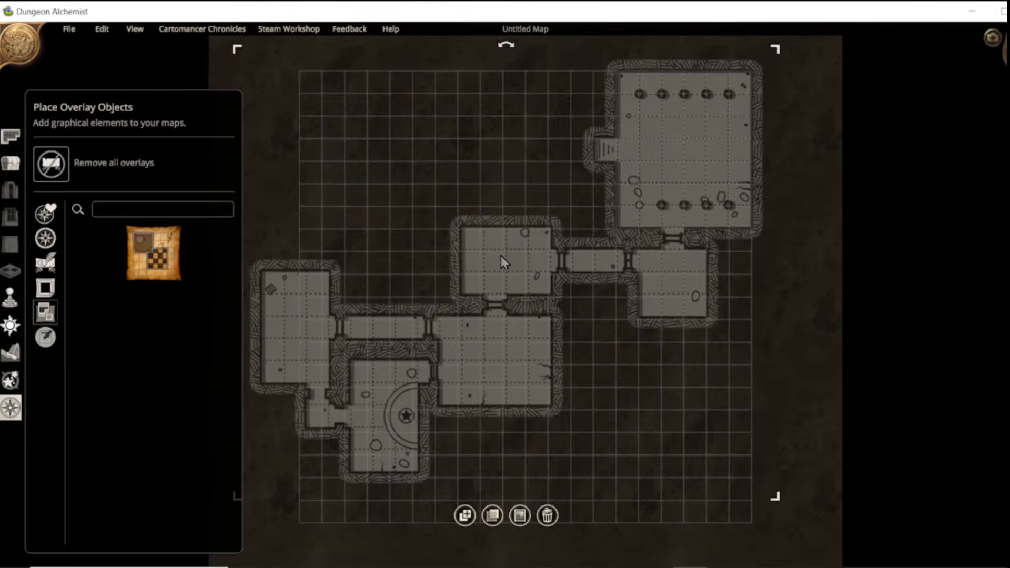
Using Draw Rooms with the Crypt theme and Random room type, trace the large pillared room at 6 x 7 tiles and its one-tile stair alcove.
left_click(12, 136)
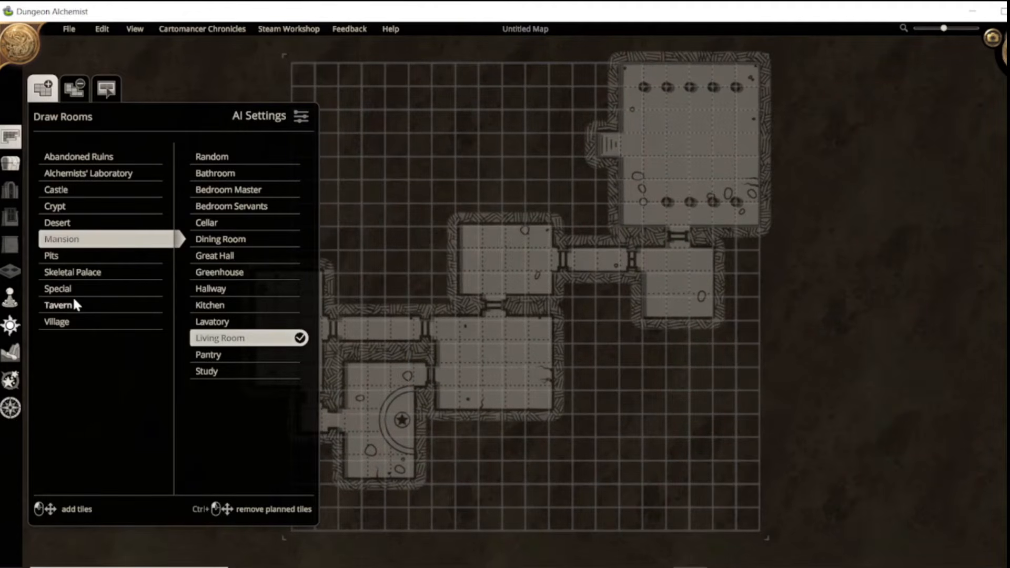
left_click(74, 207)
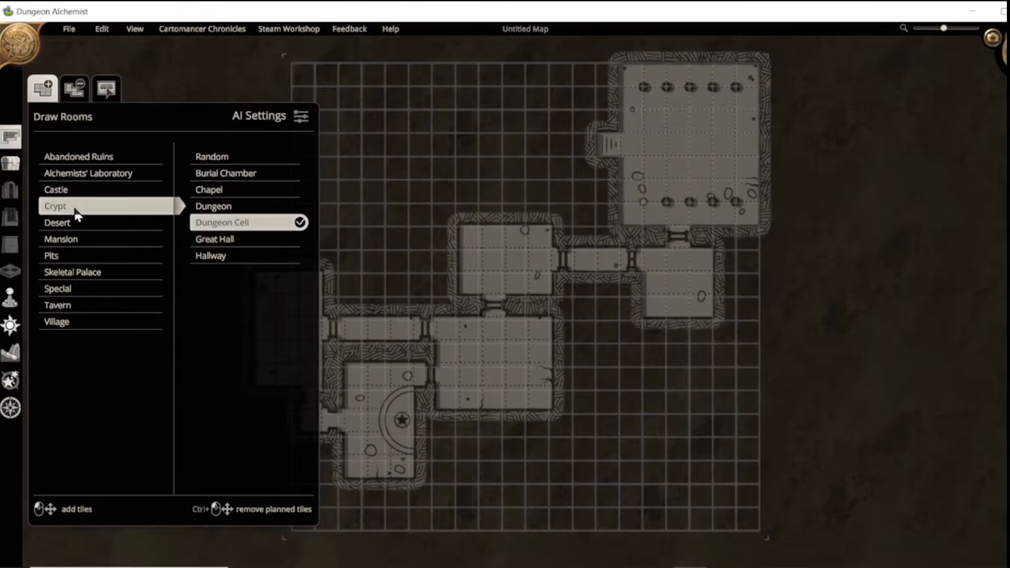
left_click(232, 156)
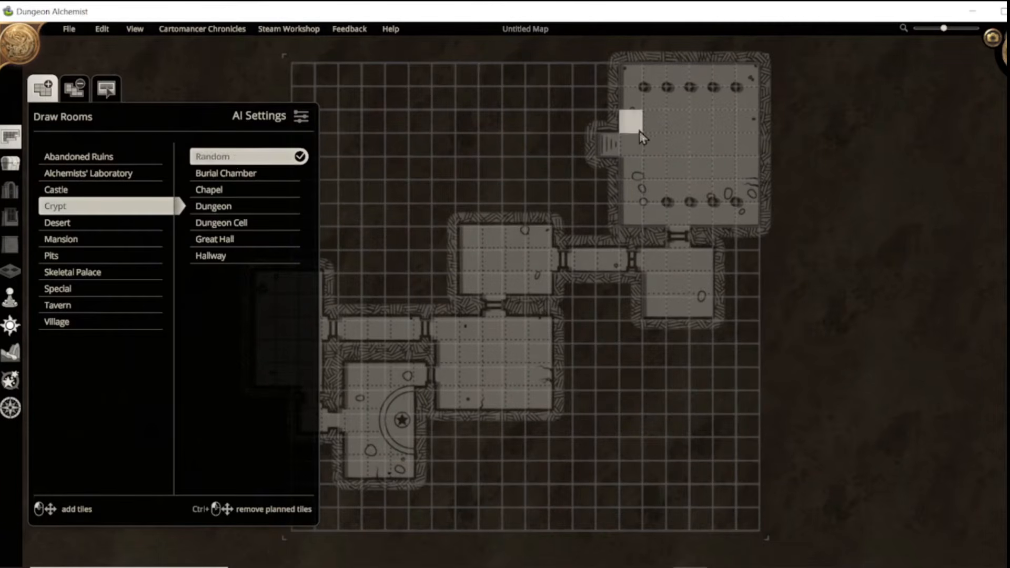
left_click_drag(634, 76, 756, 218)
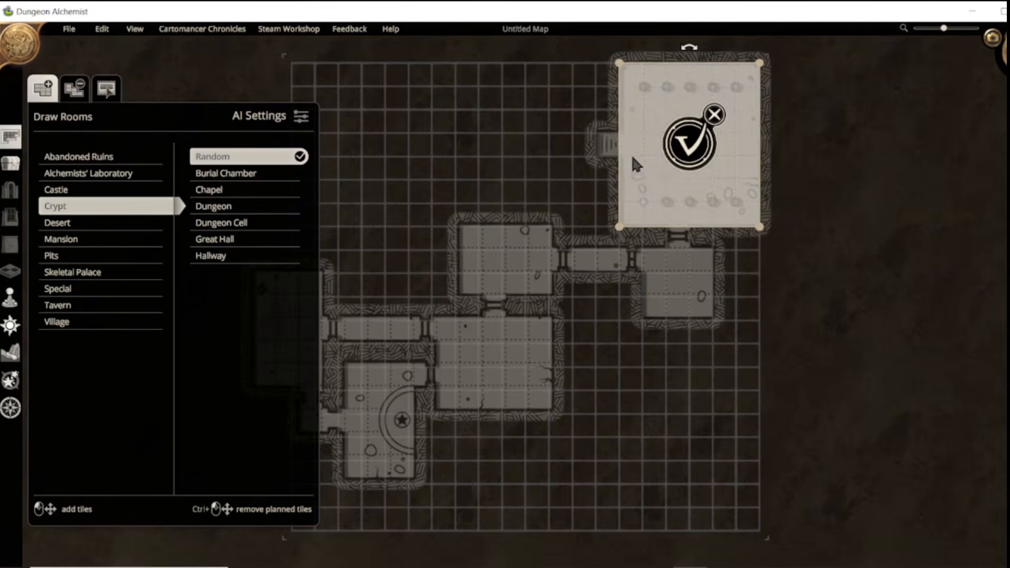
left_click(607, 145)
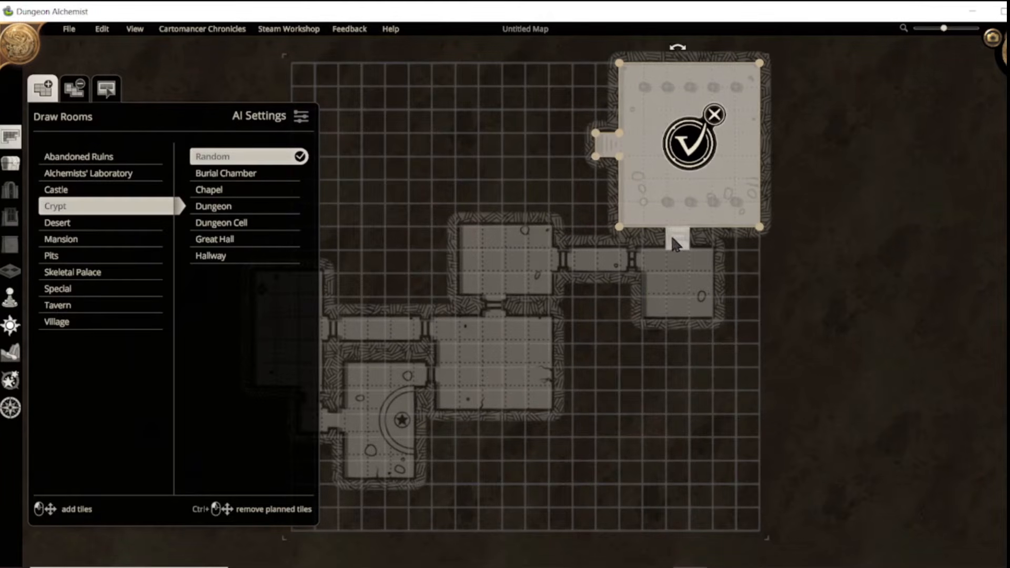
Extend the planned crypt tiles over the small room below the pillared hall, the adjoining corridor, and the two central rooms with their connecting passage.
left_click_drag(655, 260, 705, 316)
left_click_drag(565, 266, 632, 264)
left_click_drag(460, 243, 537, 286)
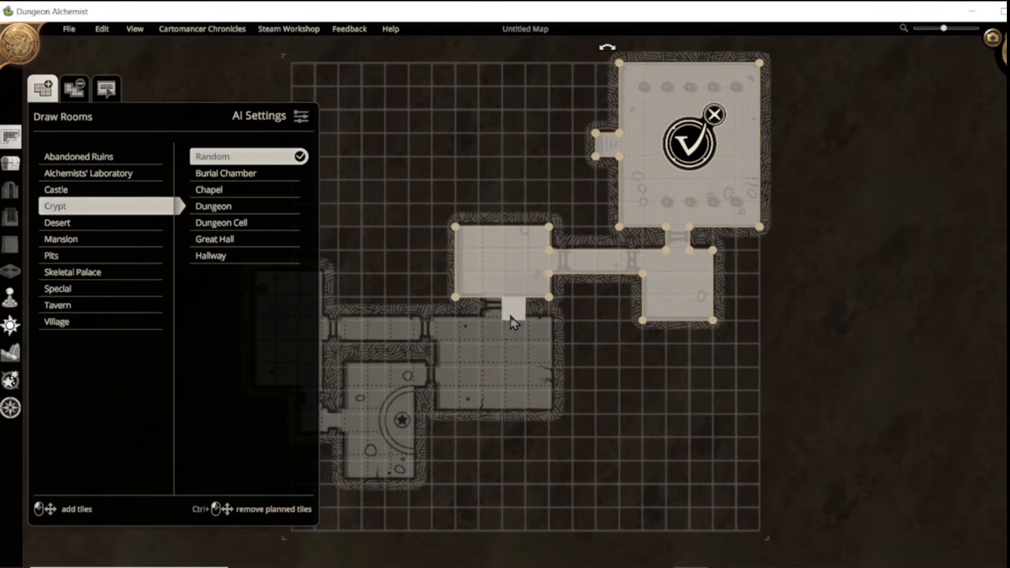
left_click(494, 315)
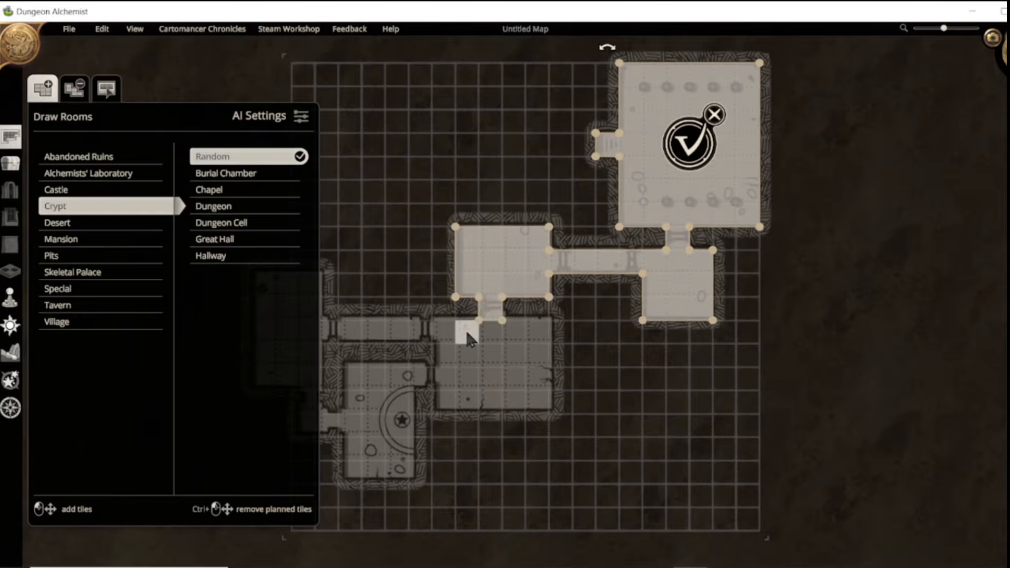
left_click_drag(465, 344, 548, 402)
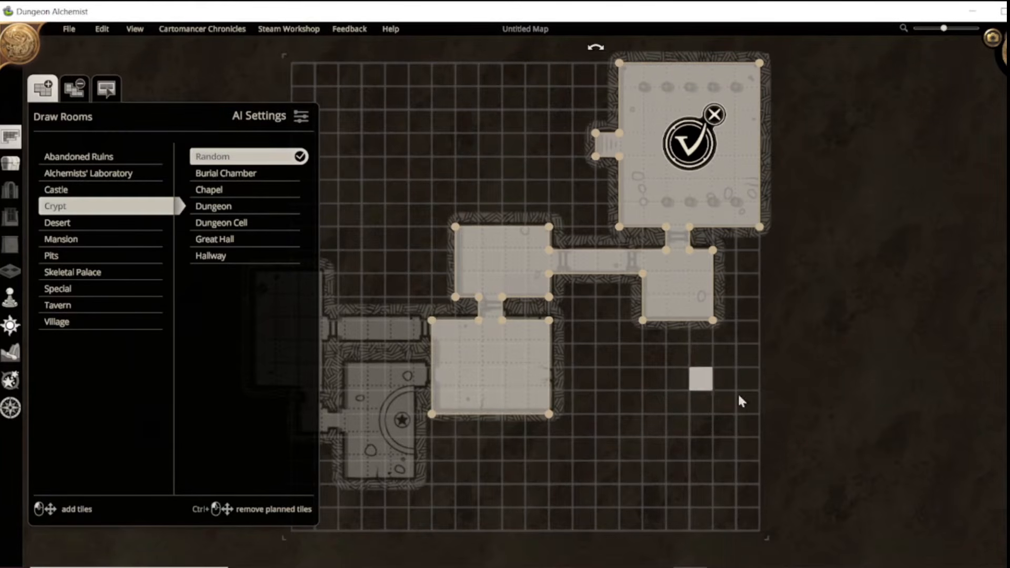
Trace the remaining western rooms and corridors, including the room with the semicircular dais, and generate the planned crypt.
scroll(716, 398, "down", 3)
scroll(695, 392, "down", 2)
scroll(389, 407, "up", 1)
scroll(379, 411, "down", 2)
scroll(350, 402, "up", 1)
scroll(600, 421, "down", 1)
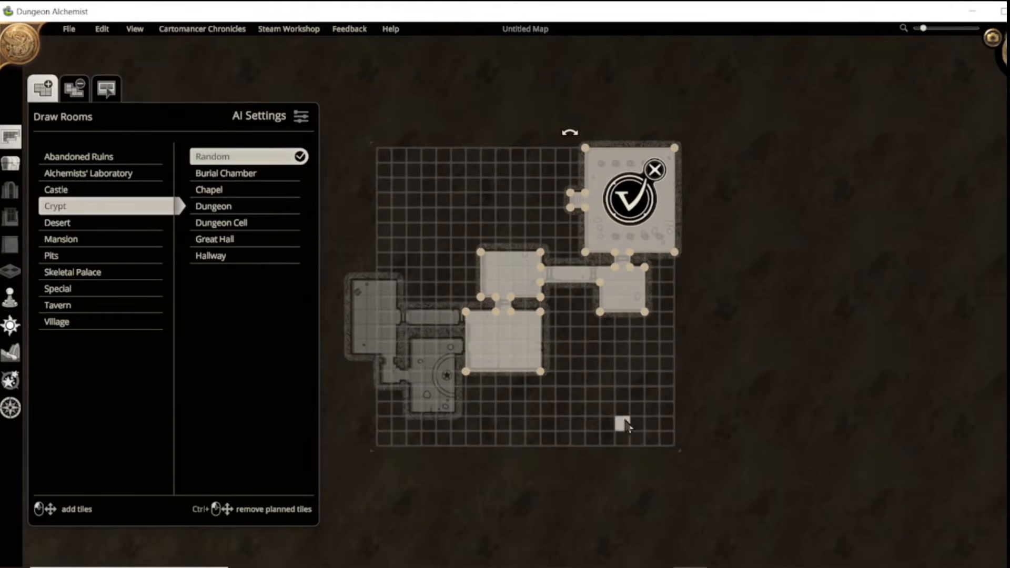
scroll(632, 421, "up", 2)
scroll(602, 399, "down", 1)
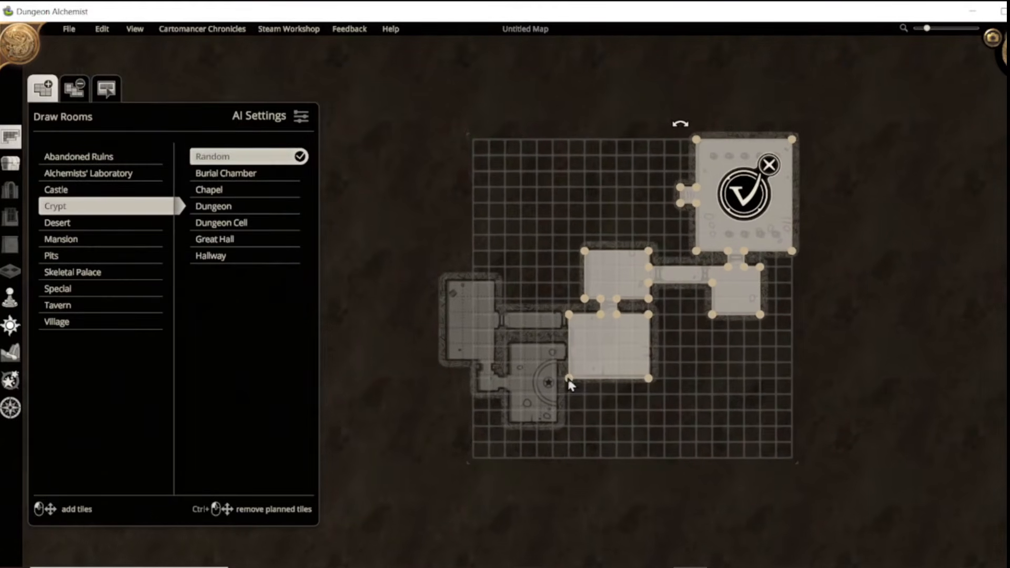
left_click_drag(517, 324, 551, 420)
left_click_drag(501, 388, 479, 365)
left_click_drag(480, 334, 492, 331)
left_click_drag(478, 294, 456, 363)
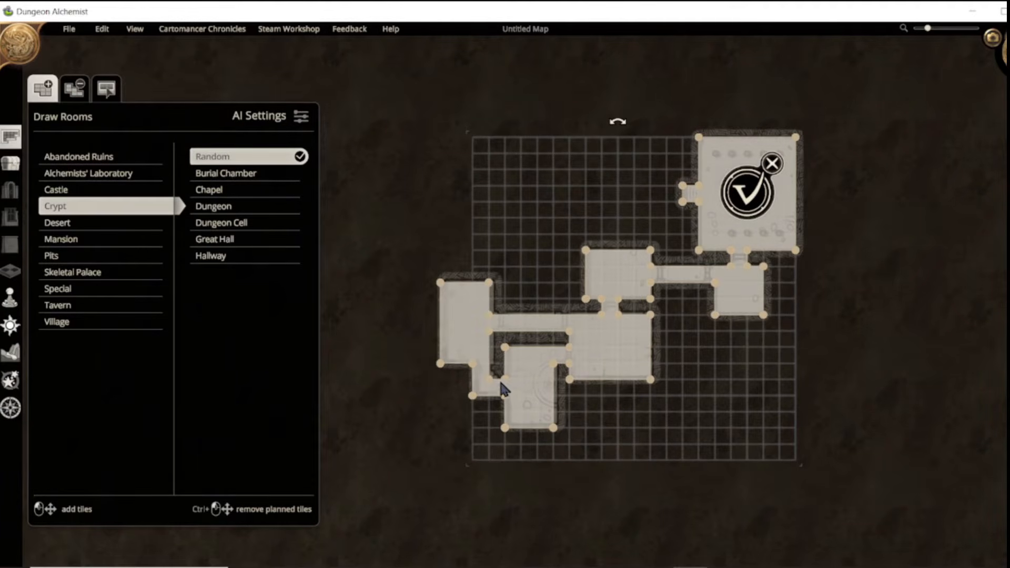
left_click(753, 200)
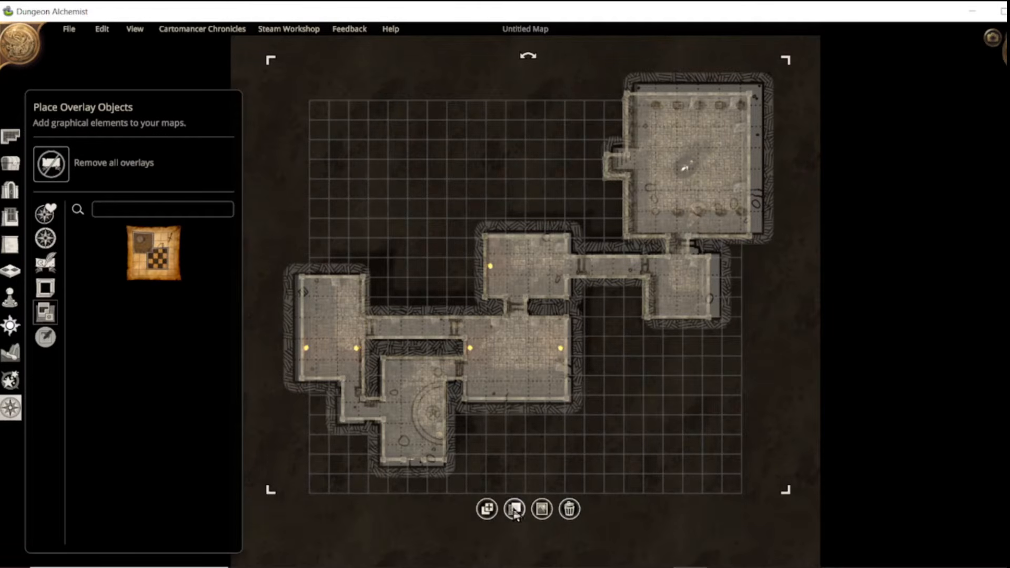
Delete the trace overlay to inspect the bare crypt rooms, and undo the deletion to restore it.
left_click(574, 510)
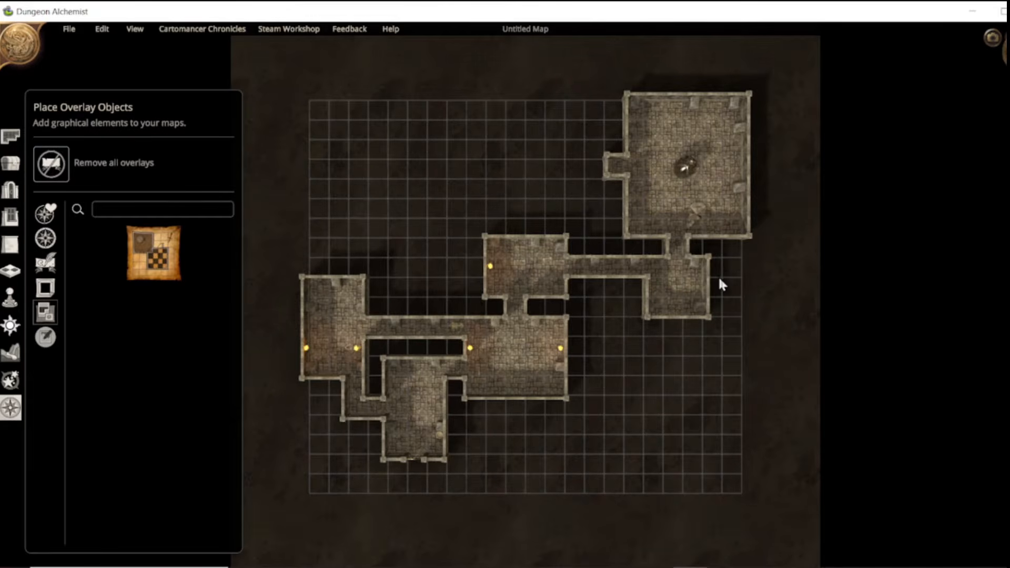
scroll(636, 360, "up", 3)
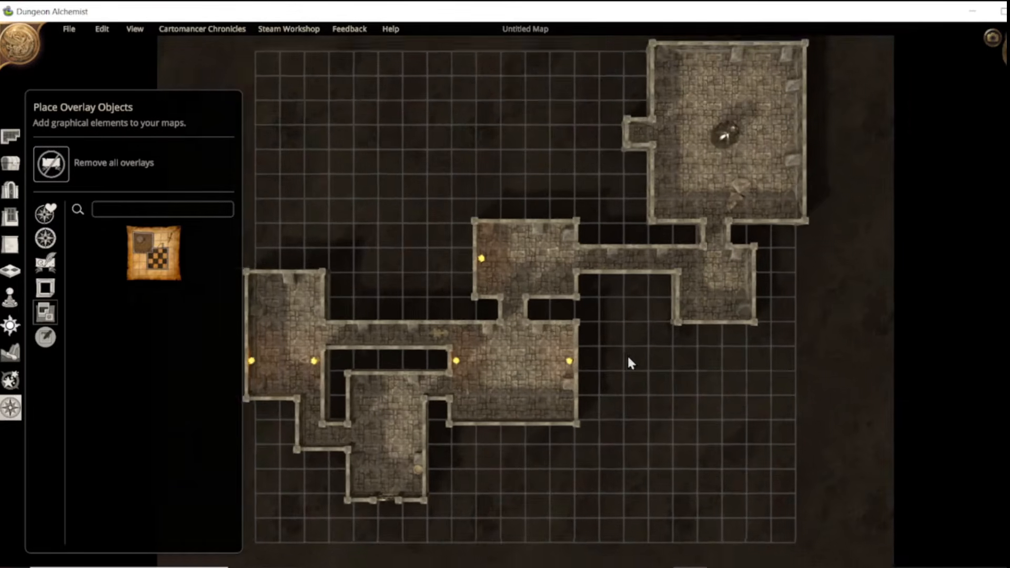
scroll(628, 307, "down", 2)
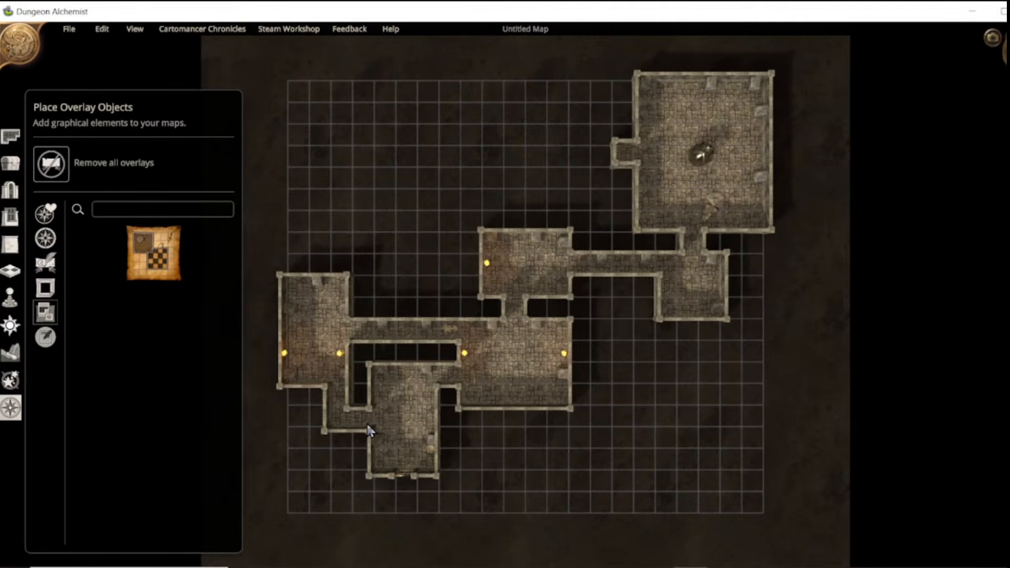
key("ctrl+z")
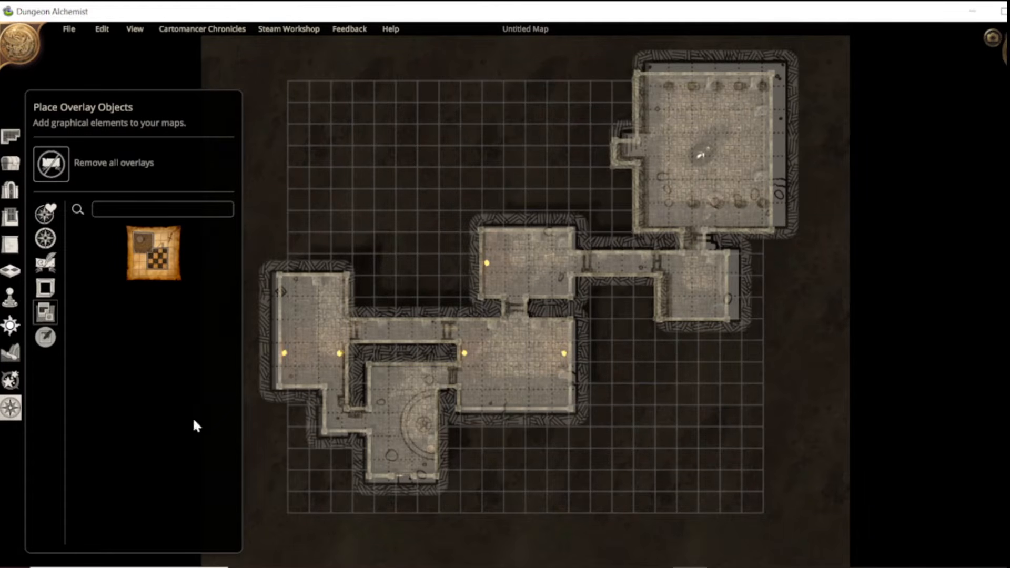
left_click(432, 439)
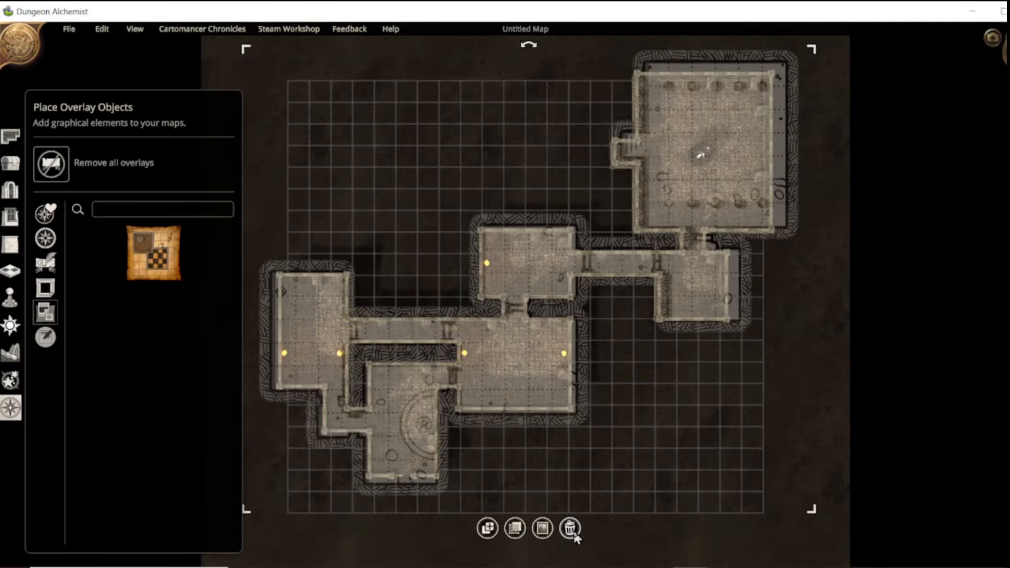
left_click(569, 528)
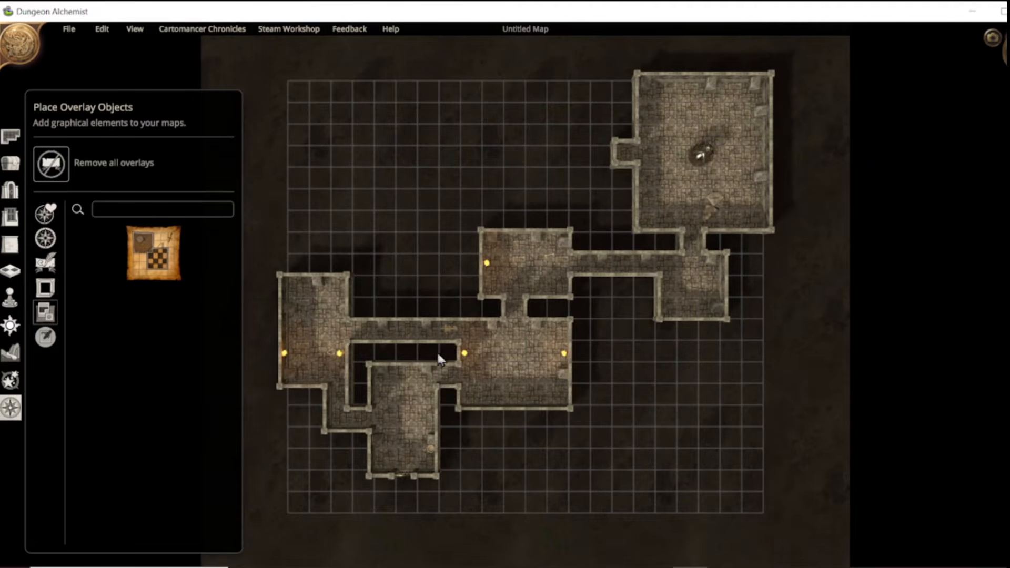
key("ctrl+z")
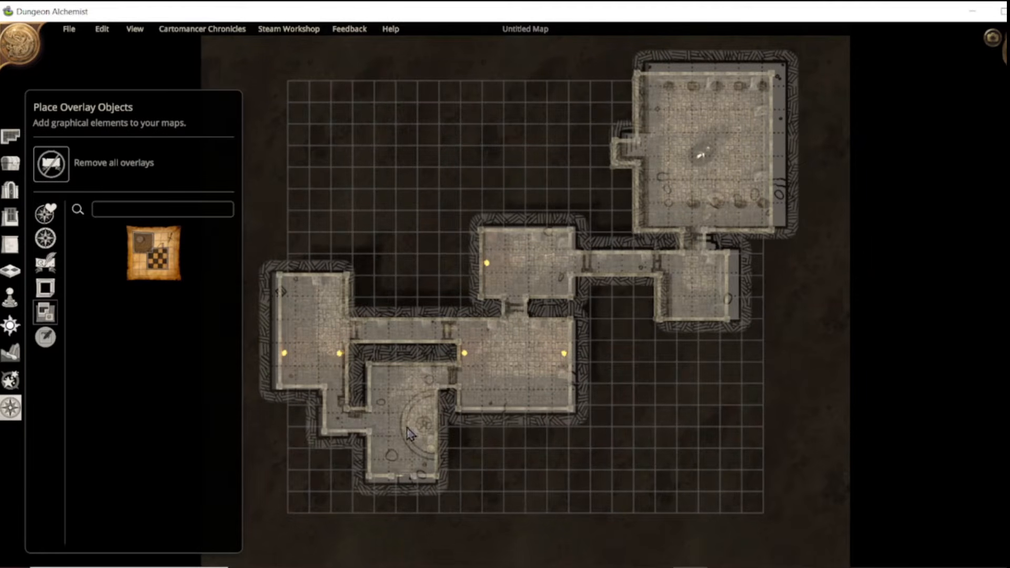
Search the placeable objects for "statue".
left_click(20, 168)
left_click(134, 143)
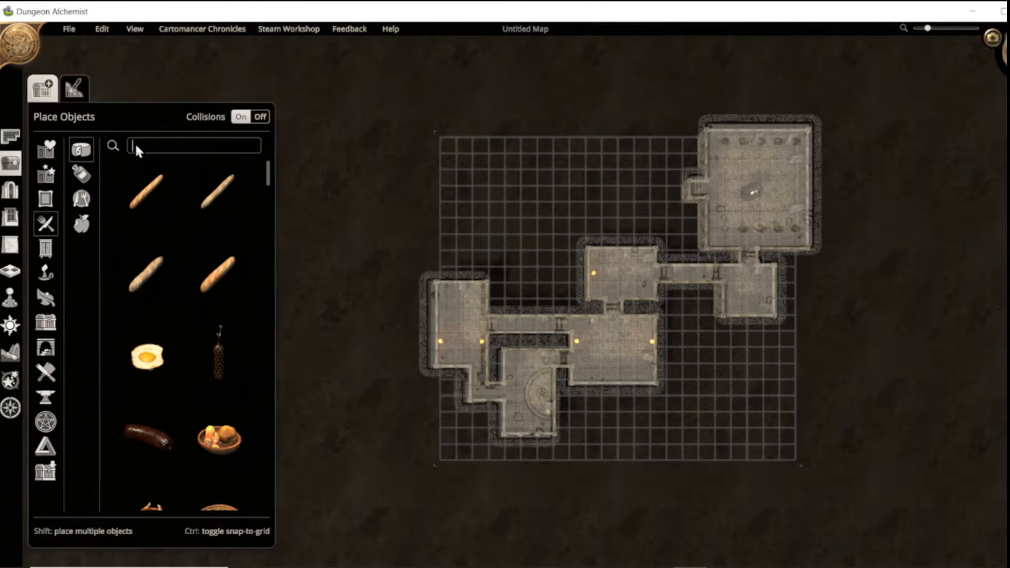
type("stat")
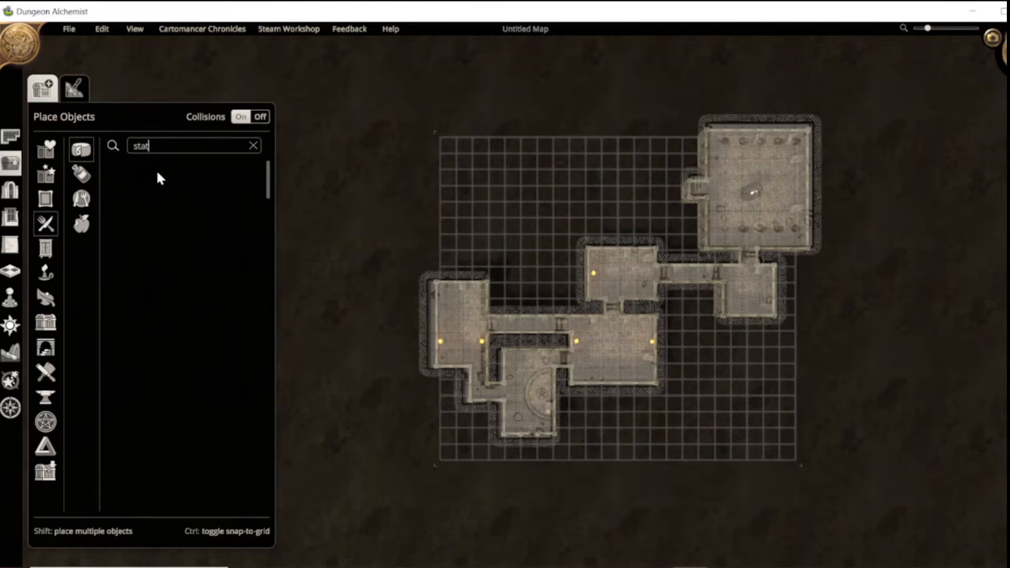
type("ue")
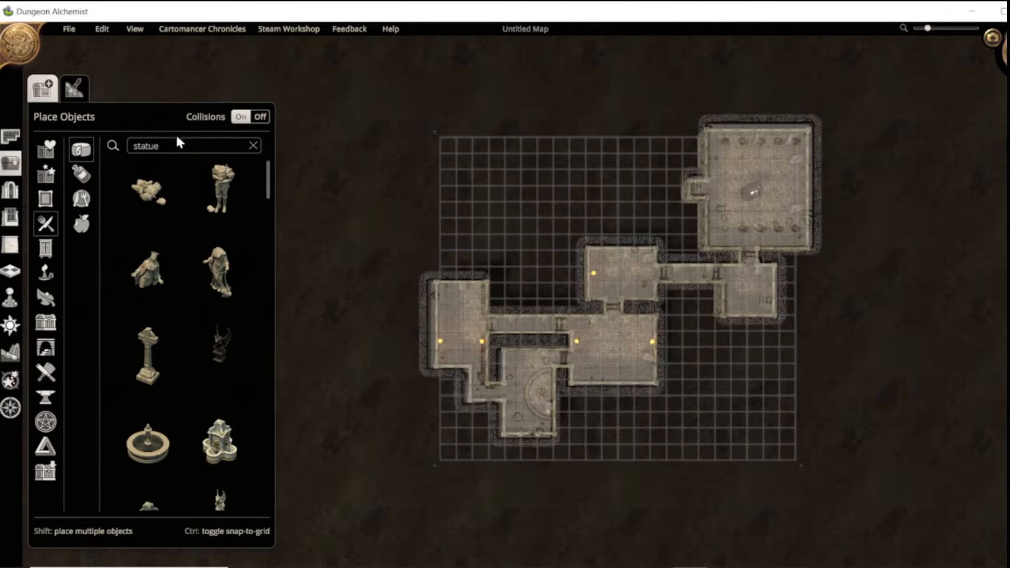
Search the objects for "platfo", place a Big Rounded Platform over the semicircular dais with collisions off, and enlarge it slightly.
type("plat")
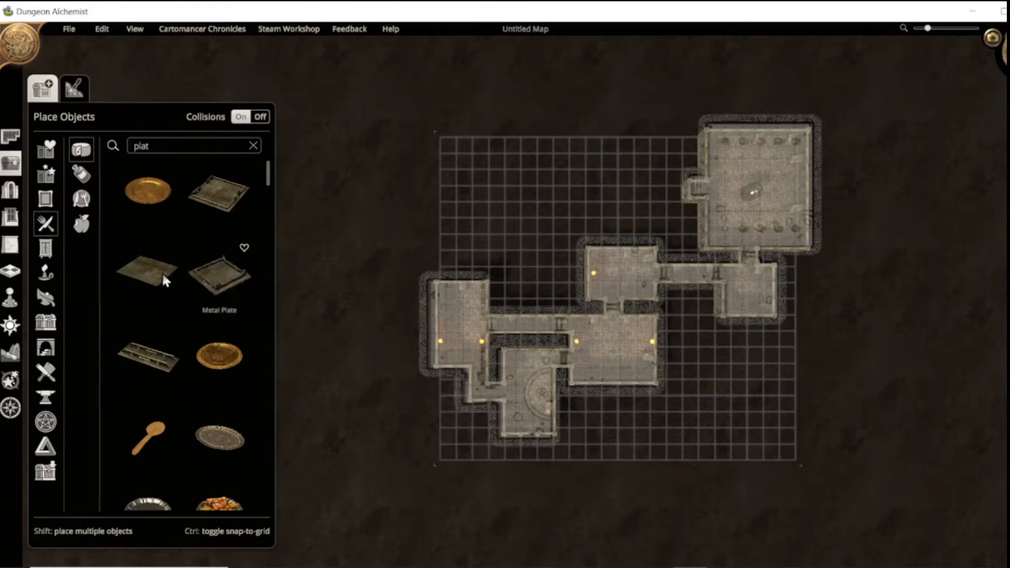
type("fo")
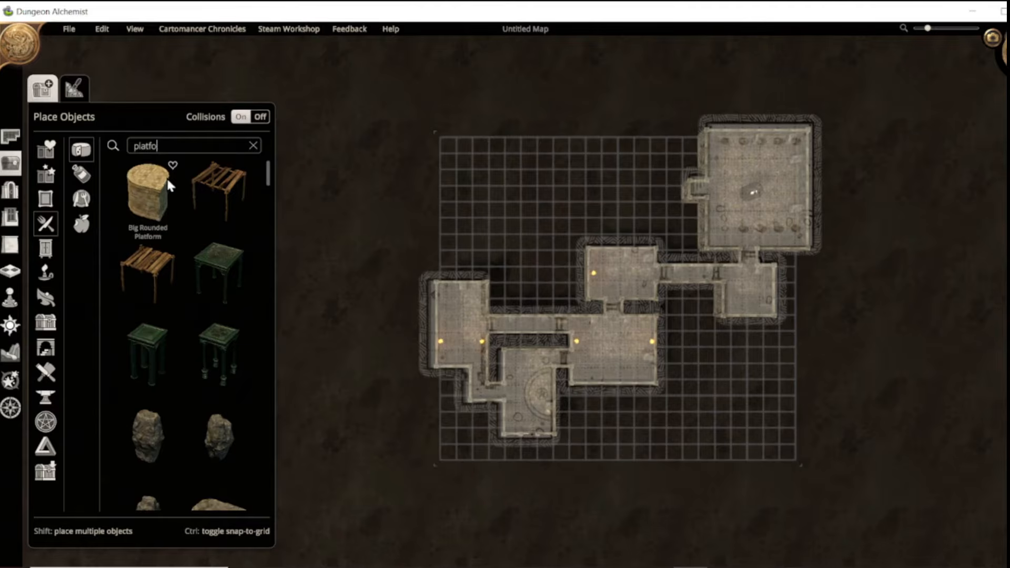
scroll(166, 340, "down", 5)
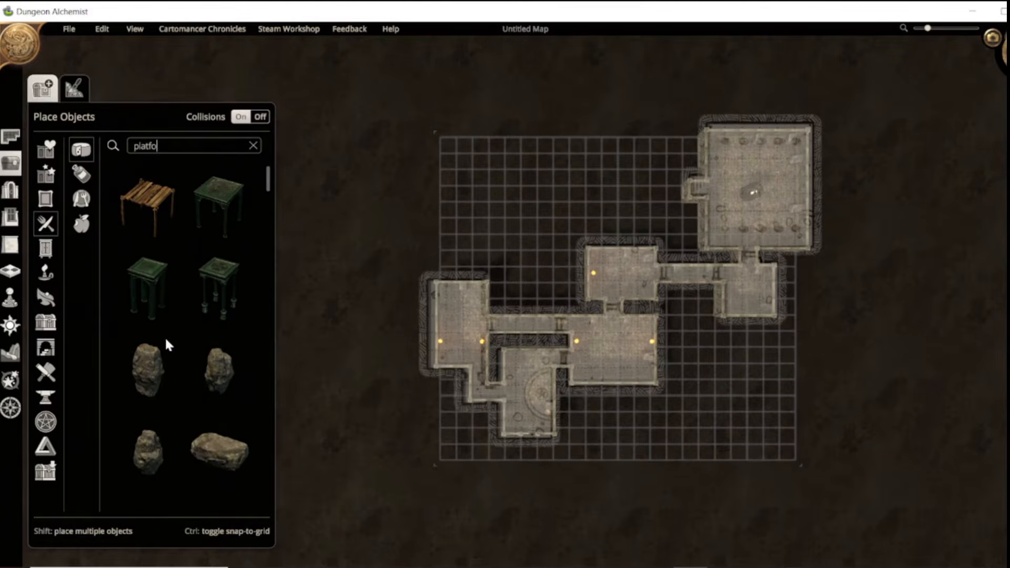
scroll(165, 337, "up", 5)
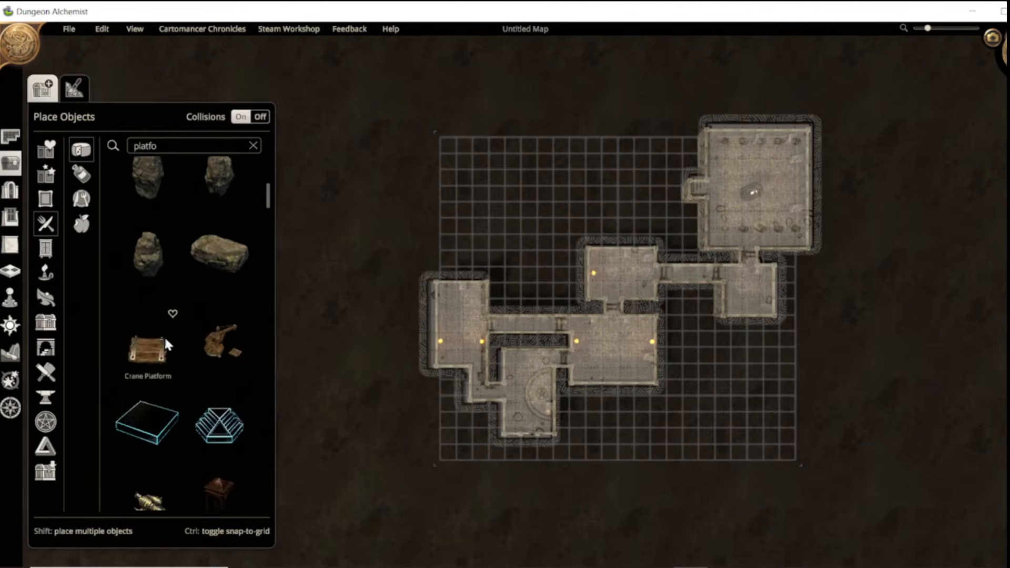
scroll(159, 280, "up", 1)
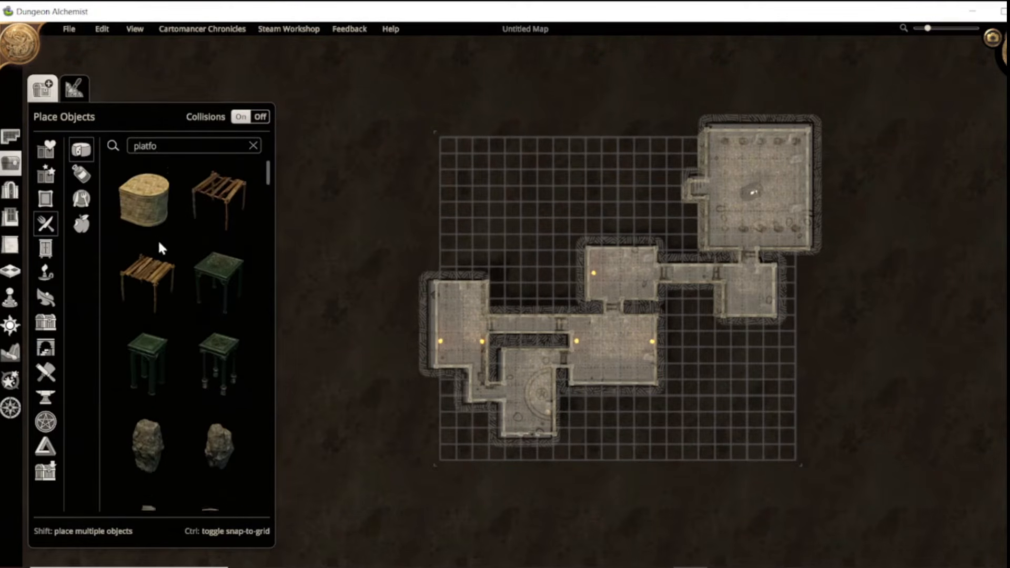
left_click_drag(134, 193, 480, 355)
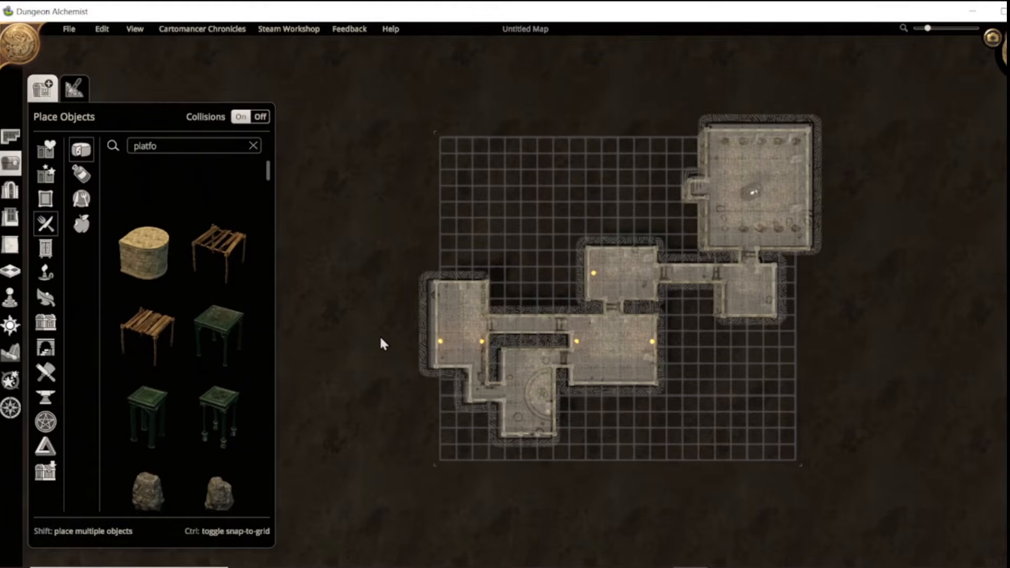
left_click(143, 191)
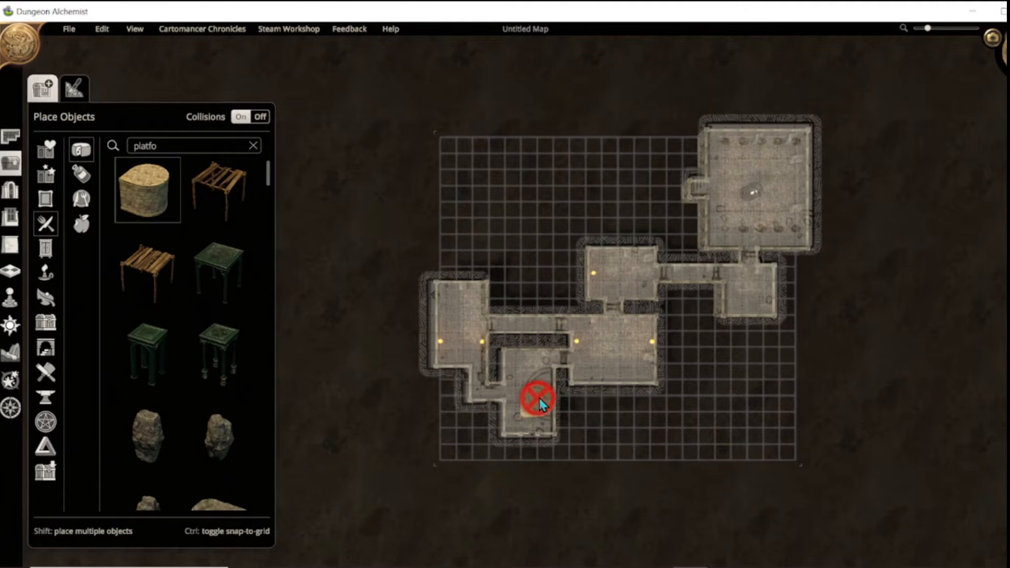
left_click(260, 117)
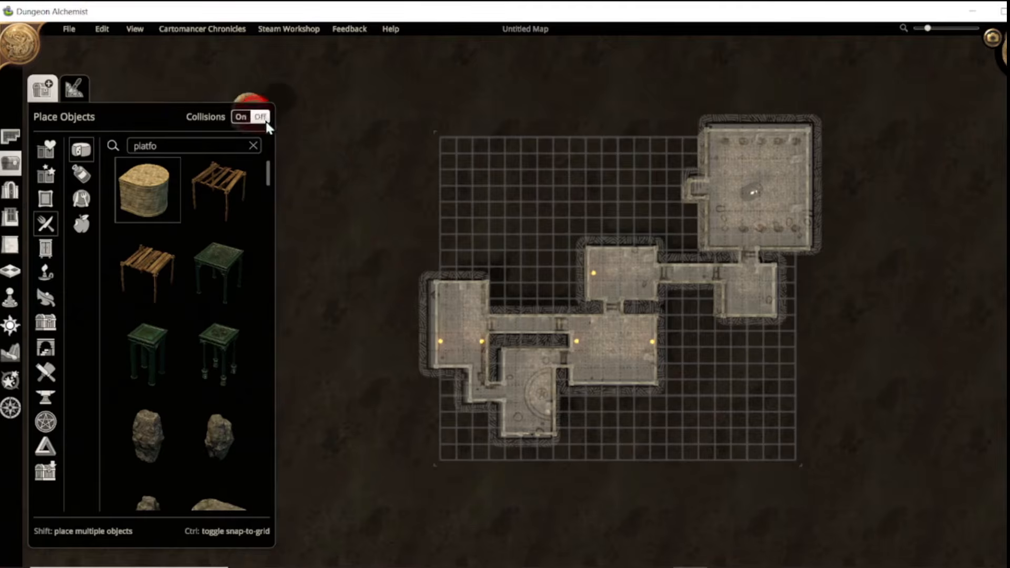
left_click(536, 393)
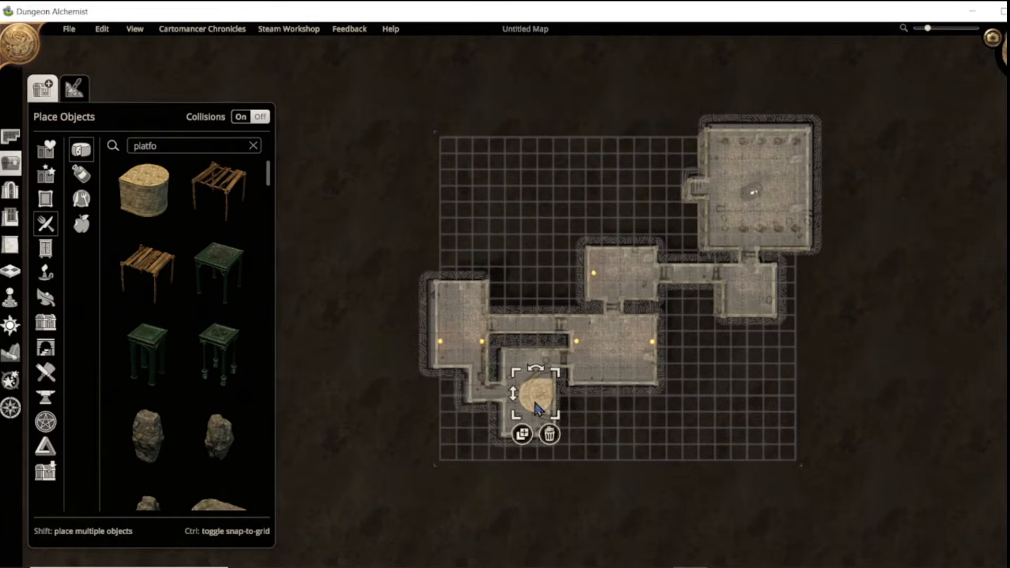
left_click_drag(554, 415, 562, 423)
left_click(479, 421)
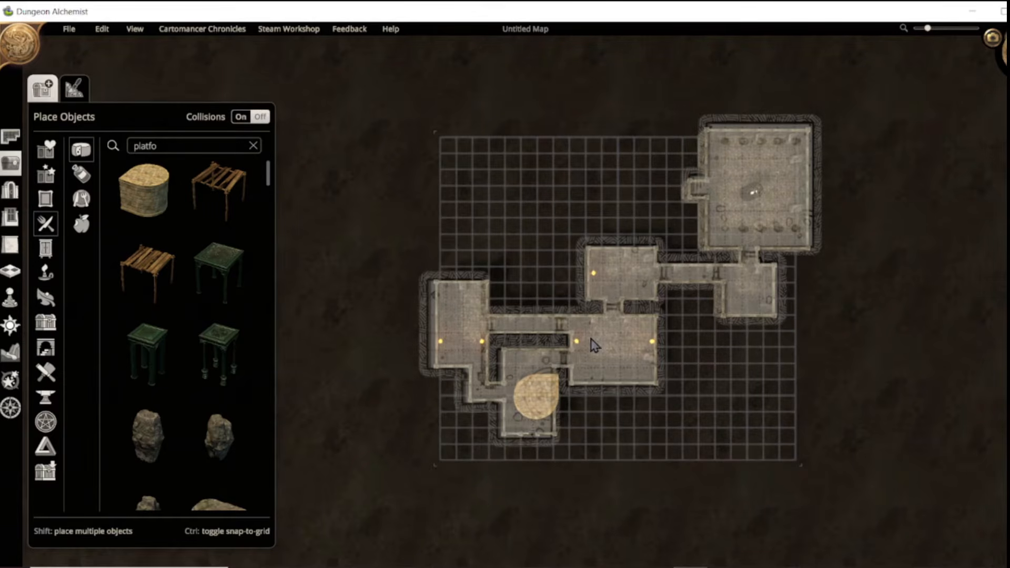
Examine the overlay over the large northeastern room to see where its columns and details belong.
scroll(750, 270, "up", 2)
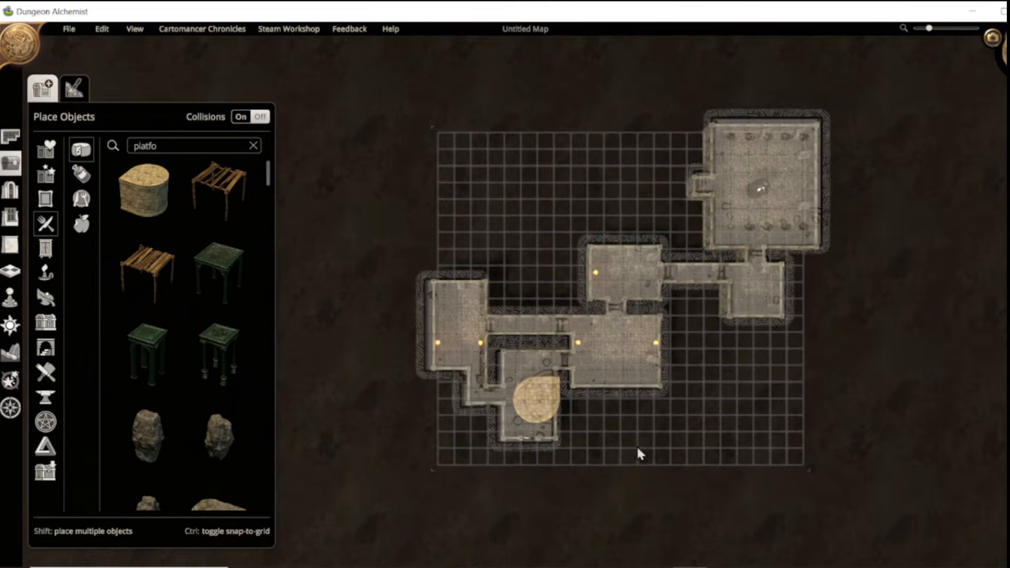
left_click(9, 387)
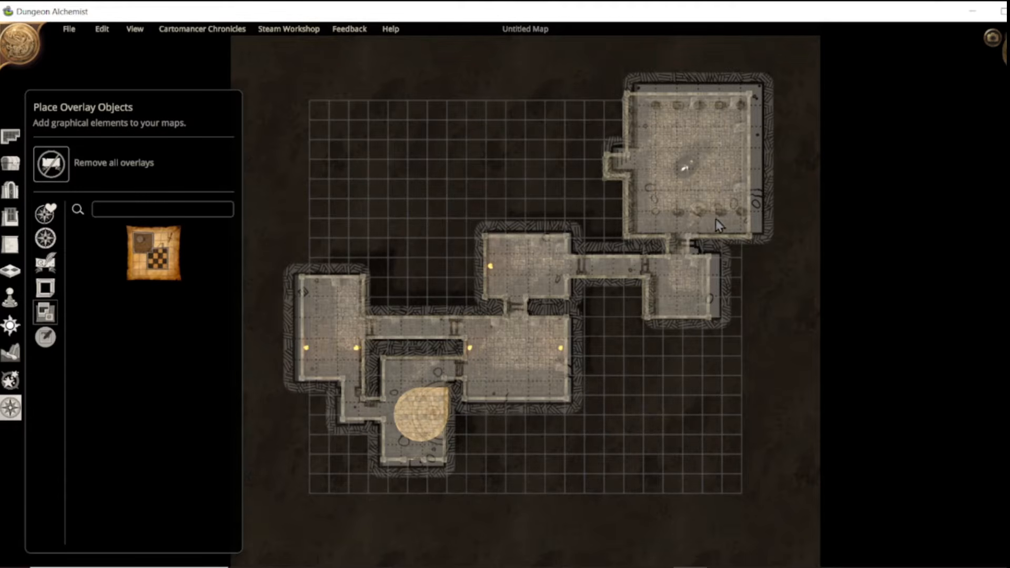
scroll(734, 210, "up", 3)
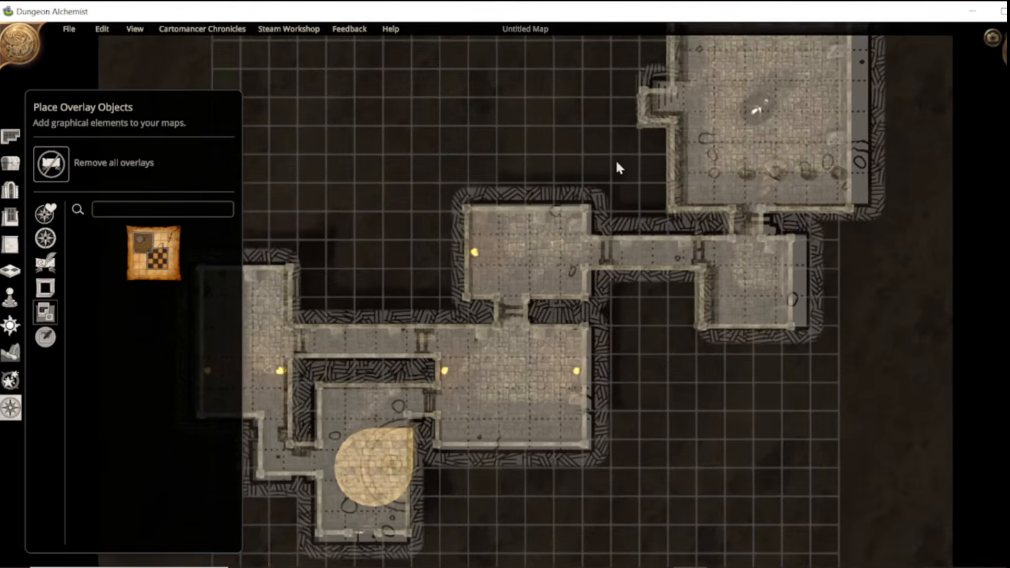
right_click_drag(616, 161, 456, 325)
scroll(559, 256, "up", 2)
scroll(565, 232, "down", 1)
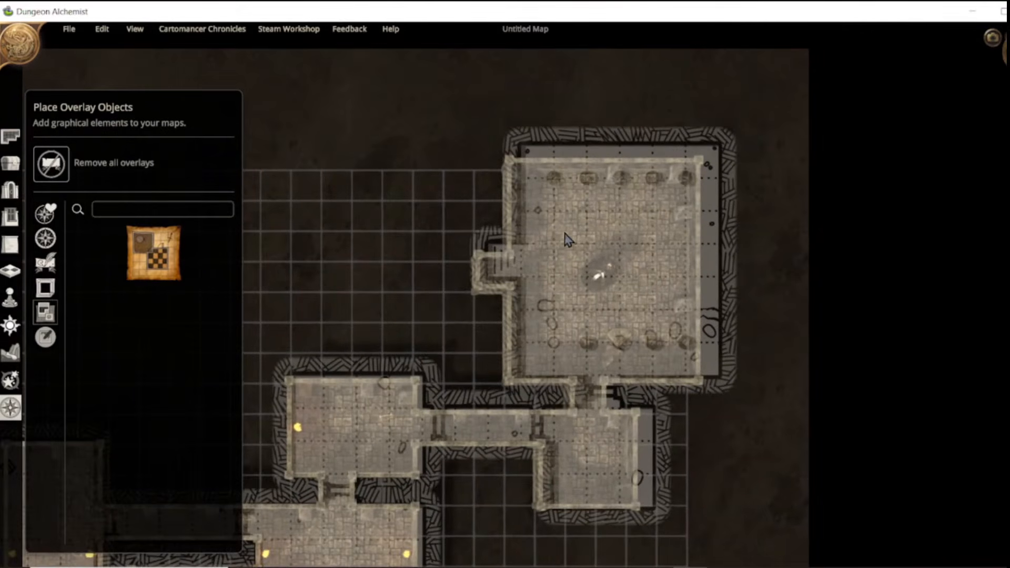
Search the objects for "column" and place three tall Broken Columns along the northern side of the large northeastern room.
left_click(16, 167)
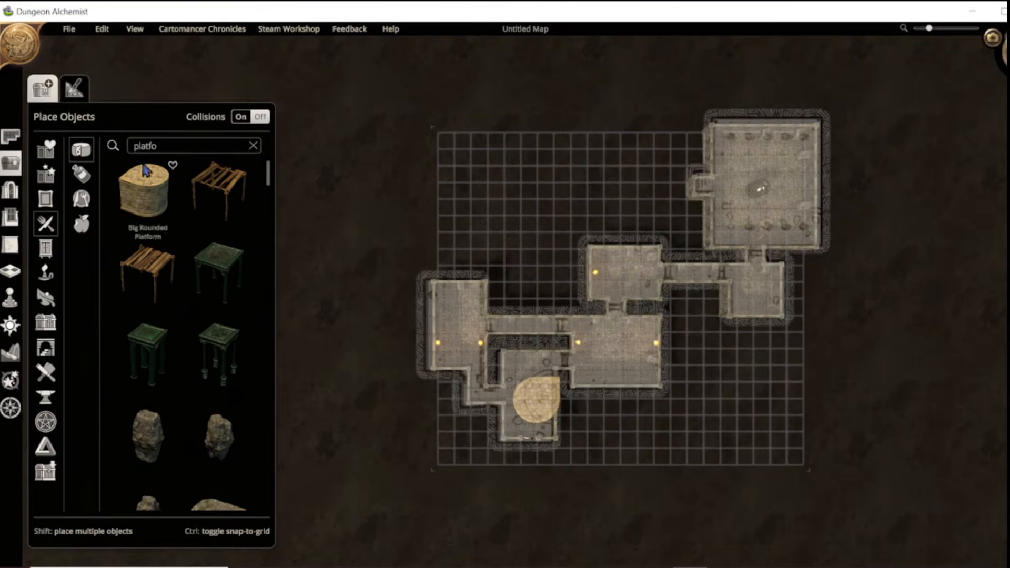
left_click(166, 141)
type("colu")
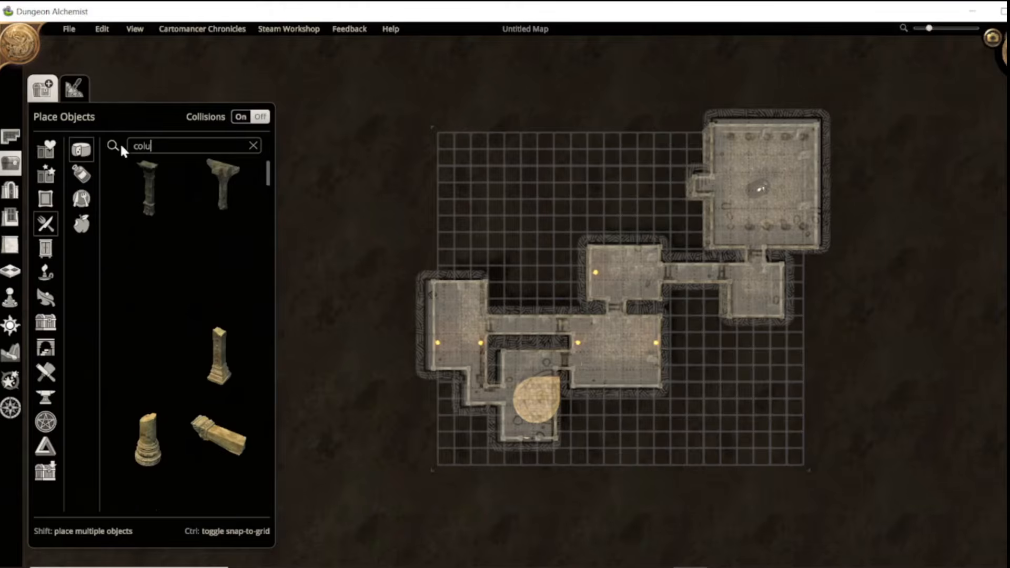
type("mn")
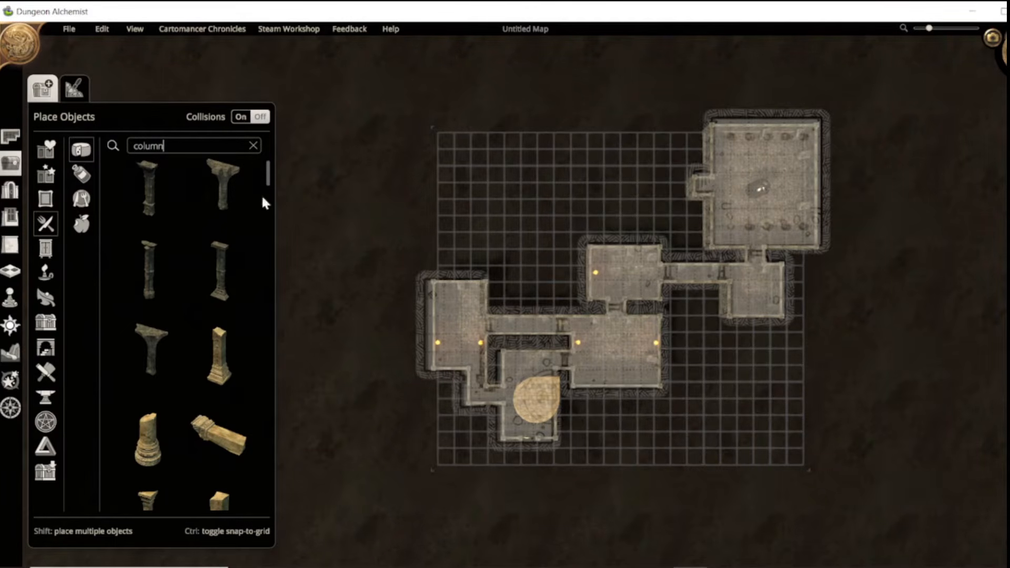
scroll(159, 395, "down", 3)
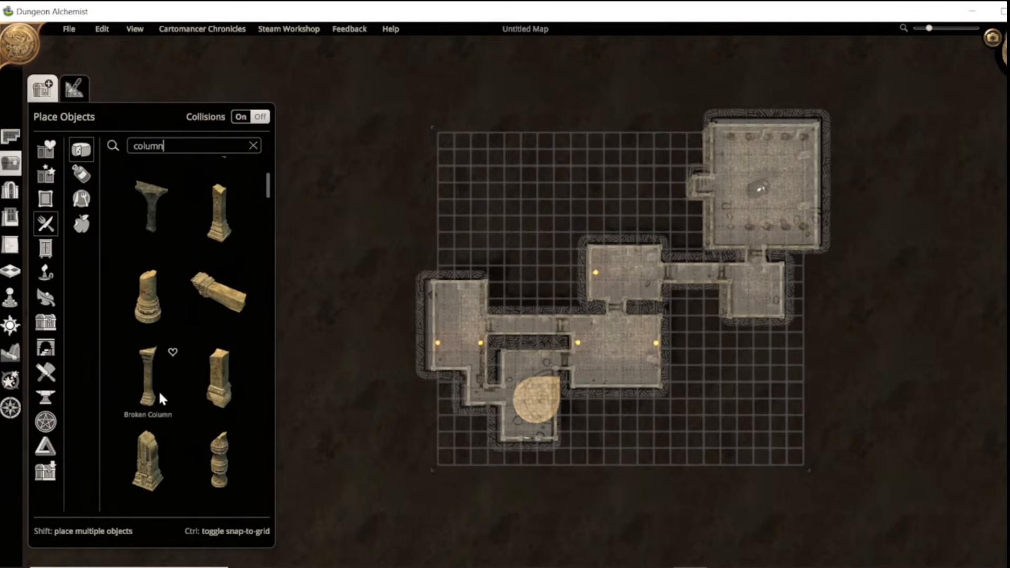
scroll(159, 394, "down", 2)
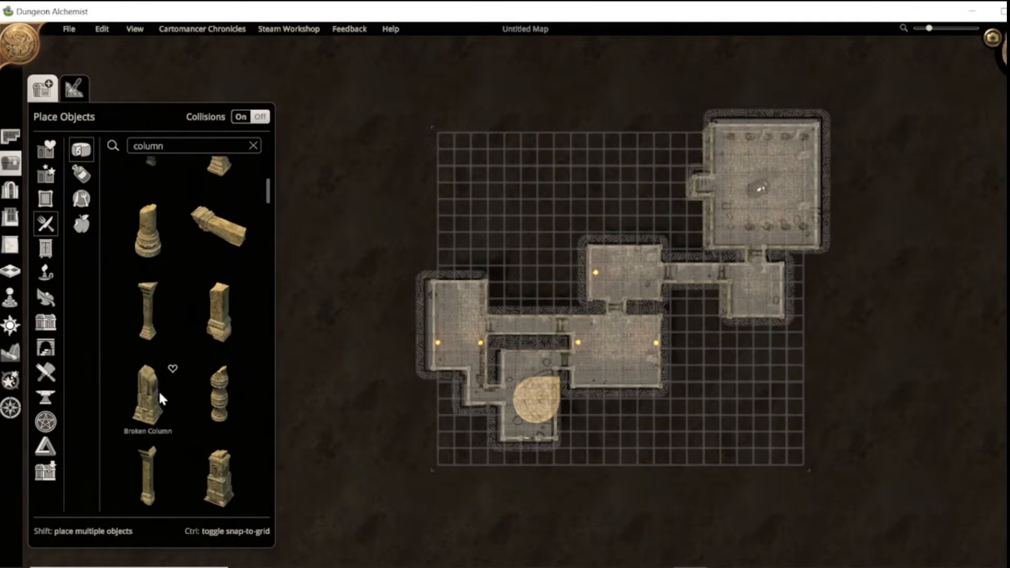
left_click(147, 326)
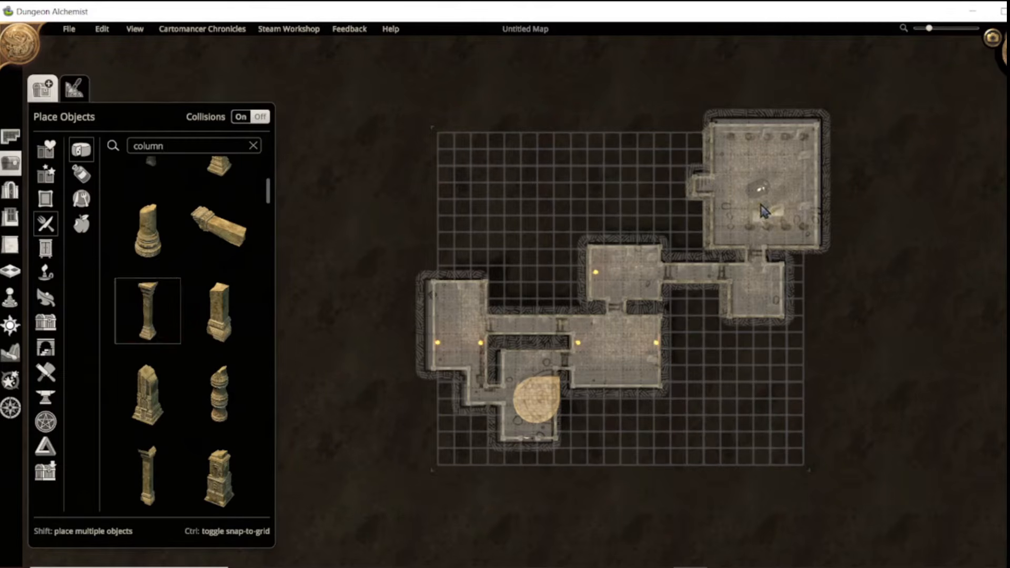
left_click(732, 145)
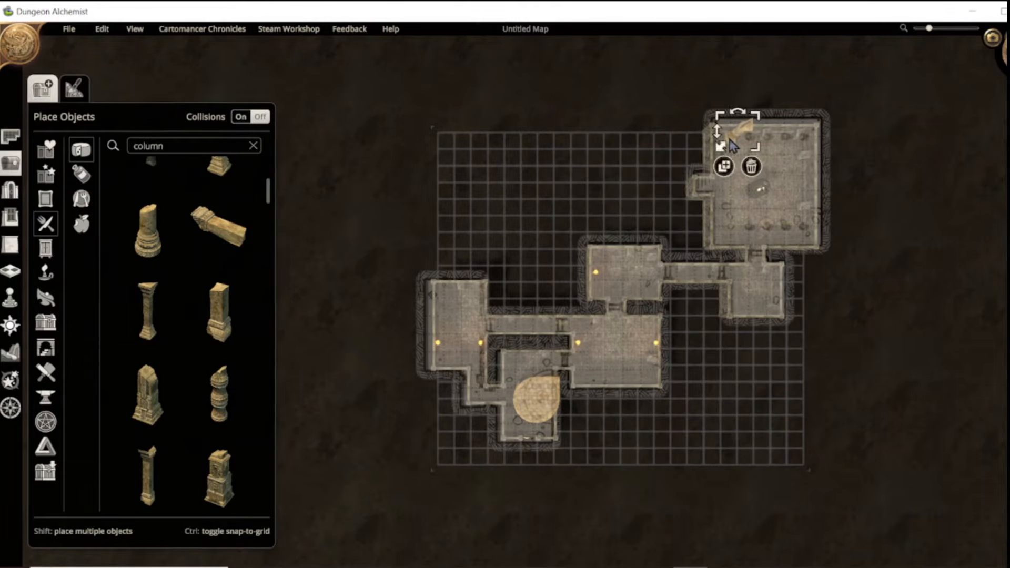
left_click(724, 166)
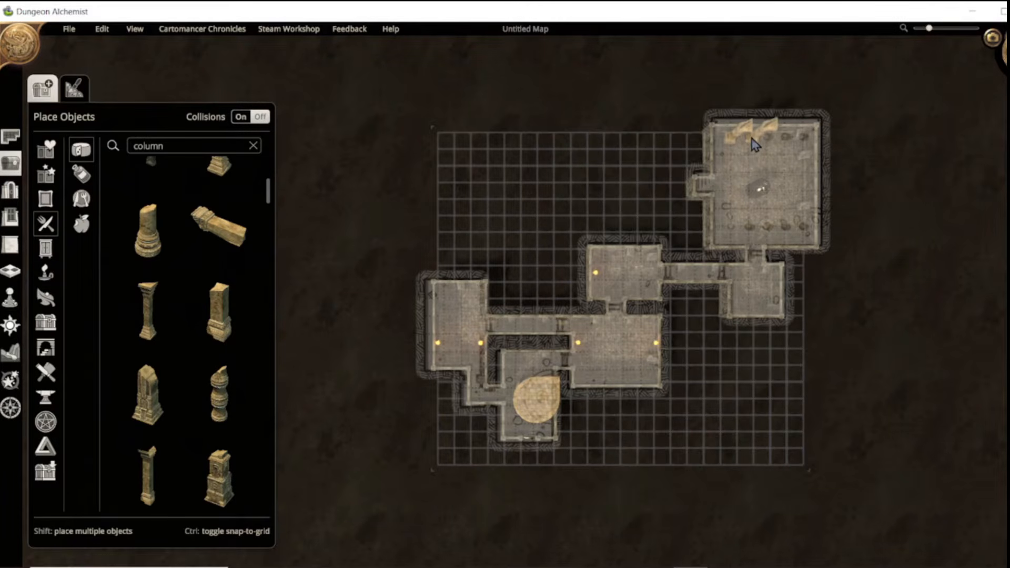
left_click(757, 146, "shift")
left_click(789, 146, "shift")
Place a matching row of Broken Columns along the same room's southern side and delete the one beside the doorway.
left_click(732, 235, "shift")
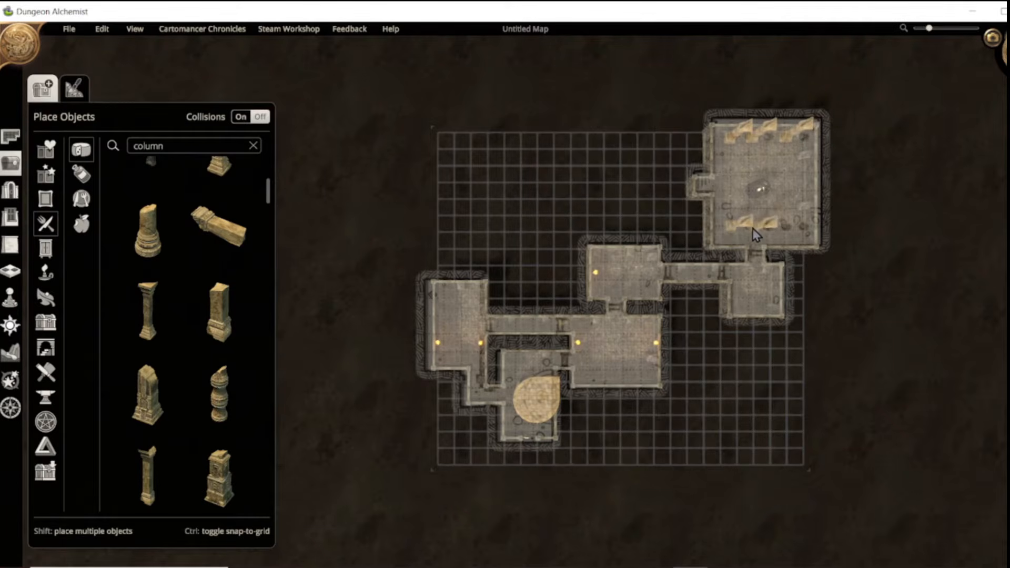
left_click(770, 228, "shift")
left_click(804, 233, "shift")
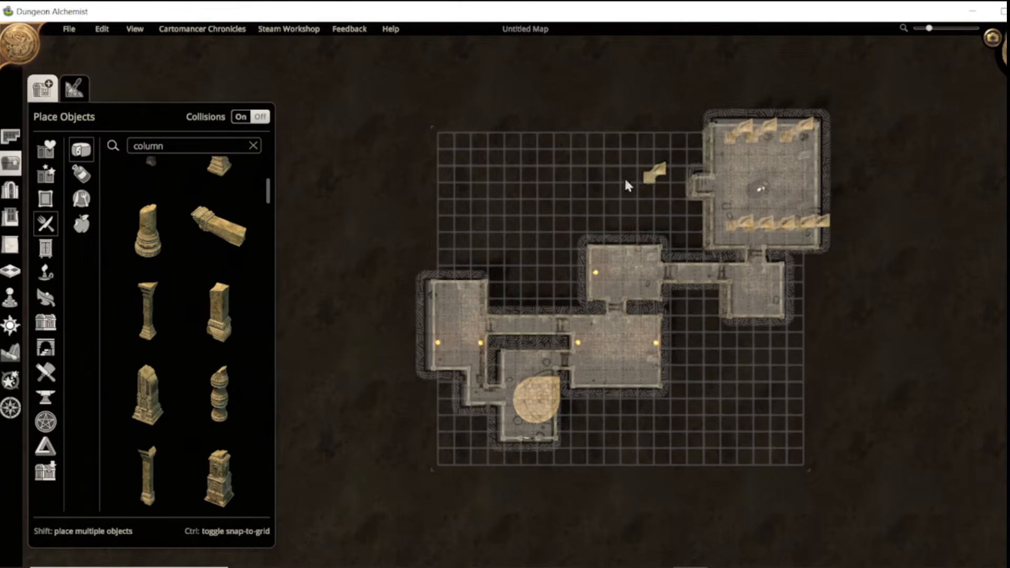
left_click(770, 226)
left_click(771, 256)
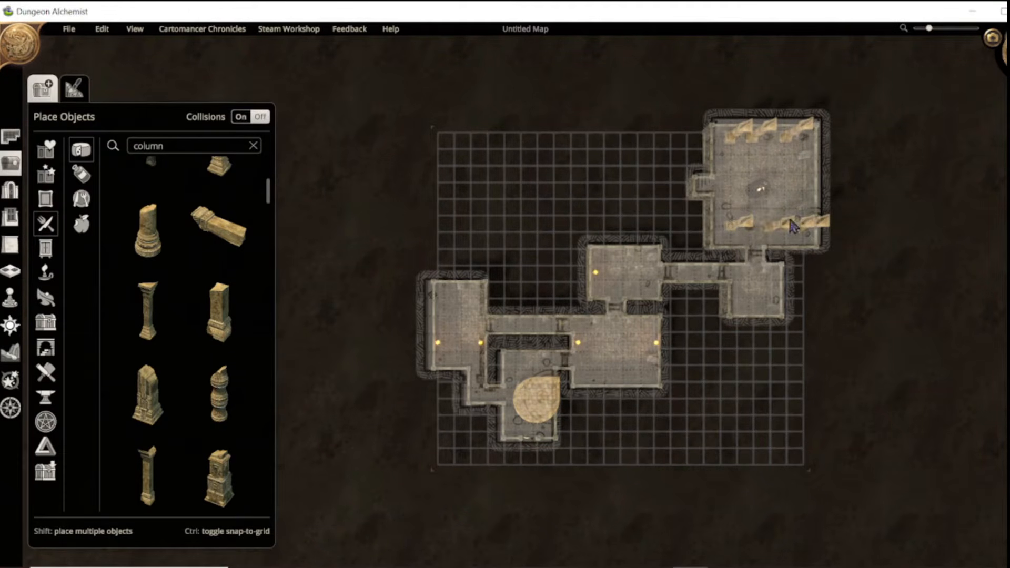
Search the objects for "stair" and place a pale staircase with railings in the small alcove west of the large northeastern room.
left_click_drag(178, 147, 116, 148)
type("stair")
scroll(181, 342, "down", 5)
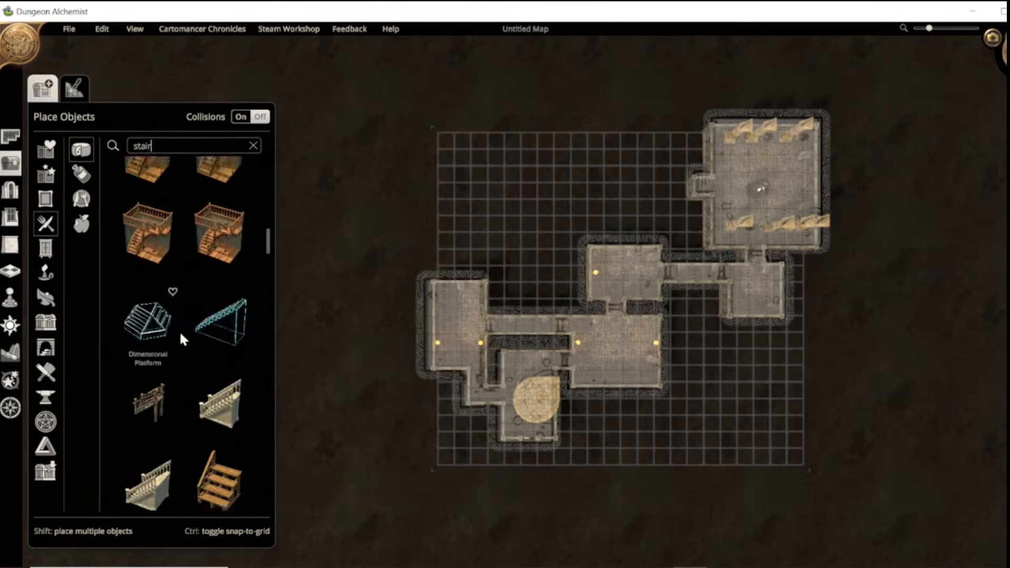
left_click(148, 319)
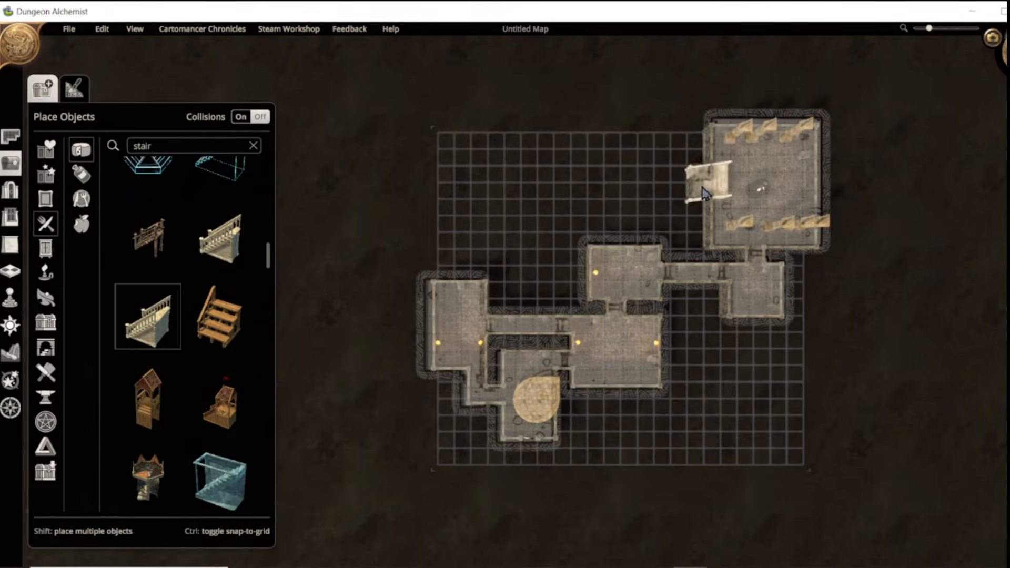
left_click(703, 187)
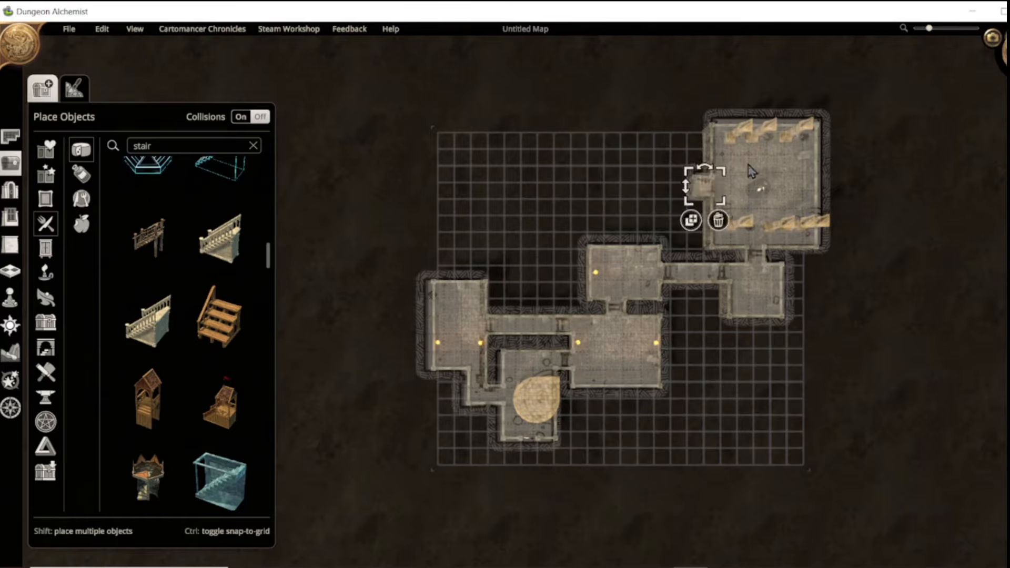
scroll(772, 172, "up", 5)
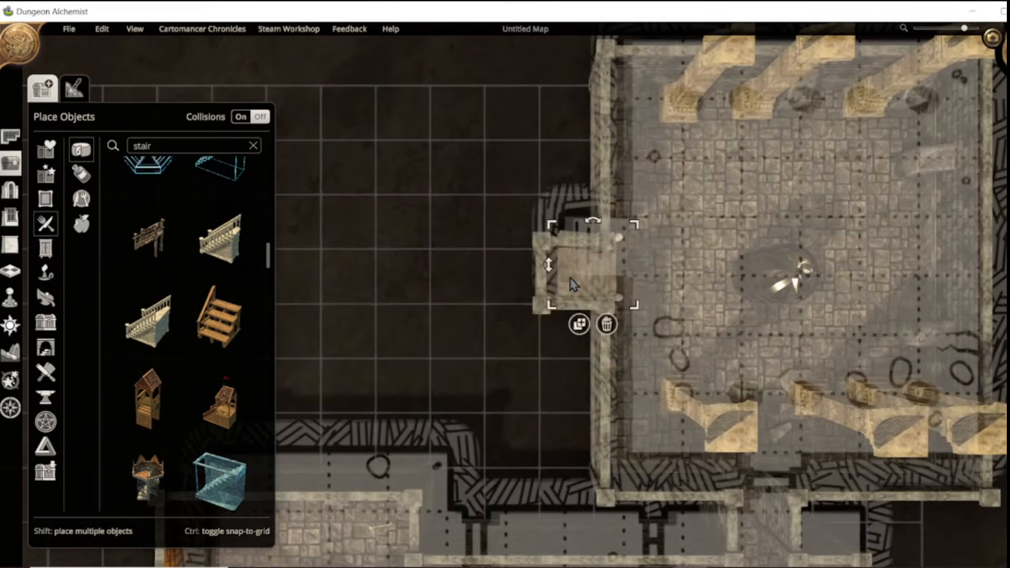
mouse_move(570, 278)
left_mouse_down()
mouse_move(579, 286)
mouse_move(559, 285)
left_mouse_up()
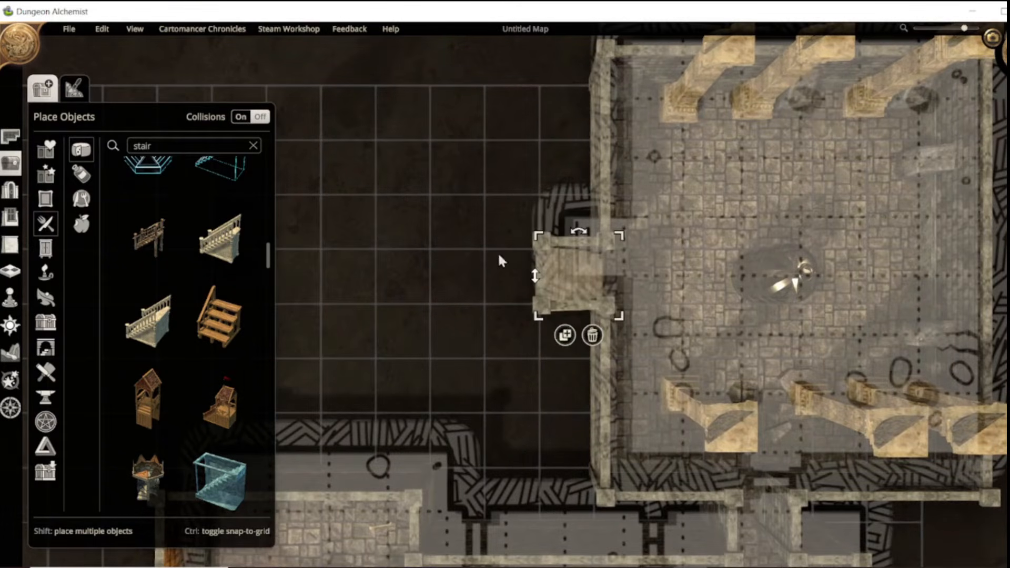
left_click(476, 225)
Delete the trace overlay from the map to leave only the furnished crypt rooms.
scroll(476, 225, "down", 3)
middle_click_drag(476, 225, 672, 114)
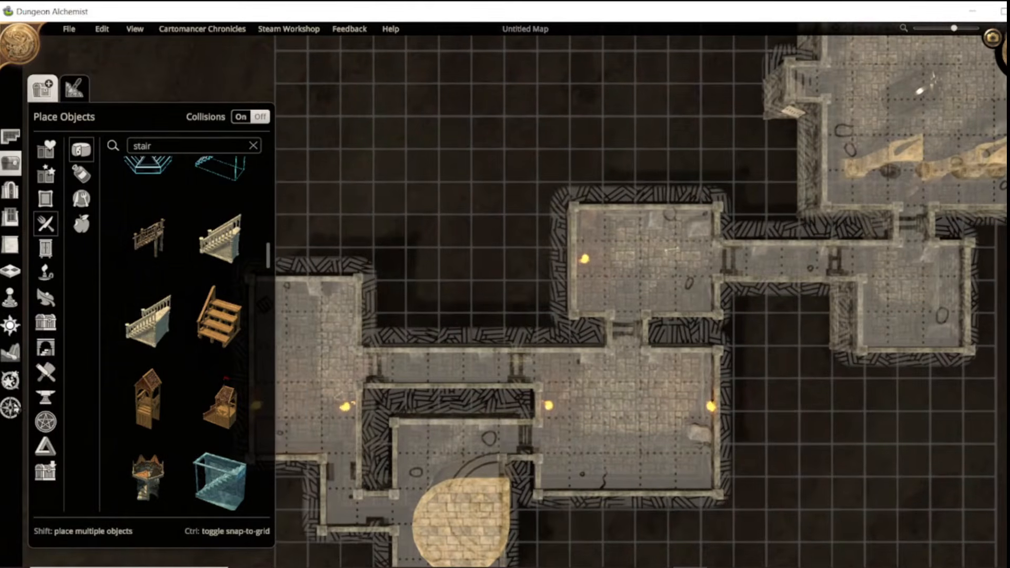
left_click(10, 407)
left_click(560, 374)
left_click(573, 511)
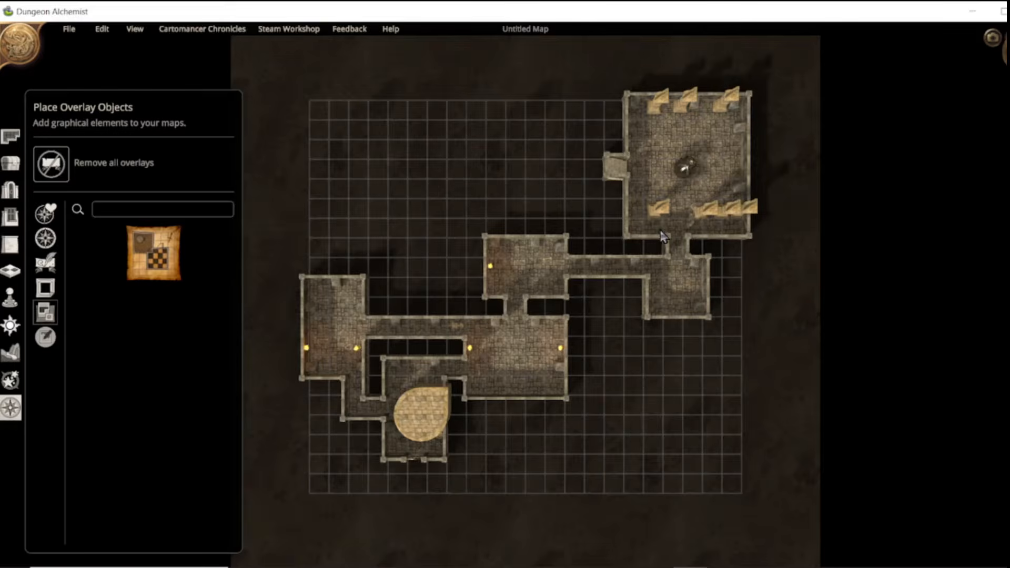
scroll(589, 311, "up", 3)
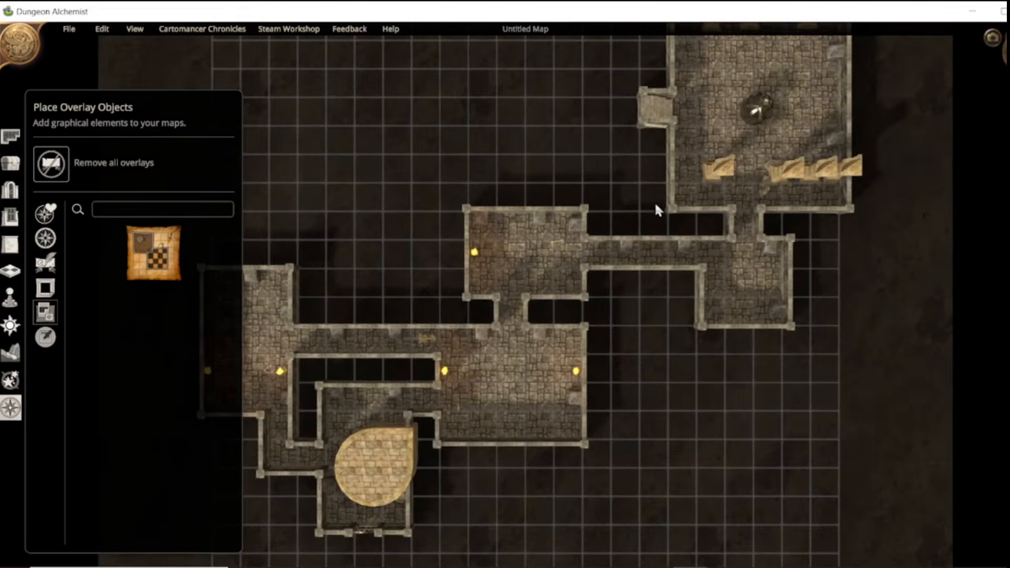
middle_click_drag(625, 184, 588, 215)
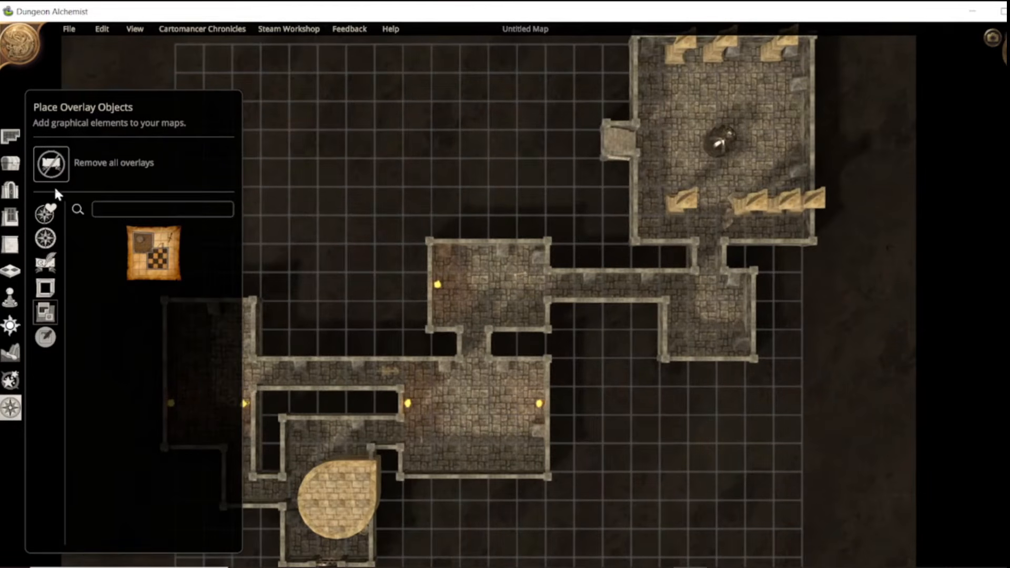
Search the doors for "stone" and try the ornate stone door at the large northeastern room's southern entrance.
left_click(10, 191)
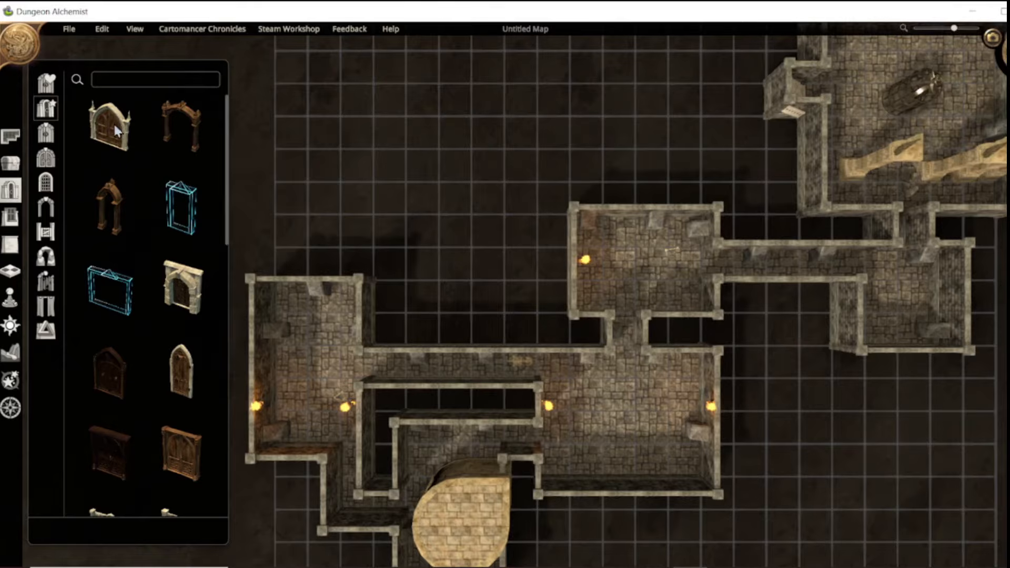
scroll(179, 317, "down", 5)
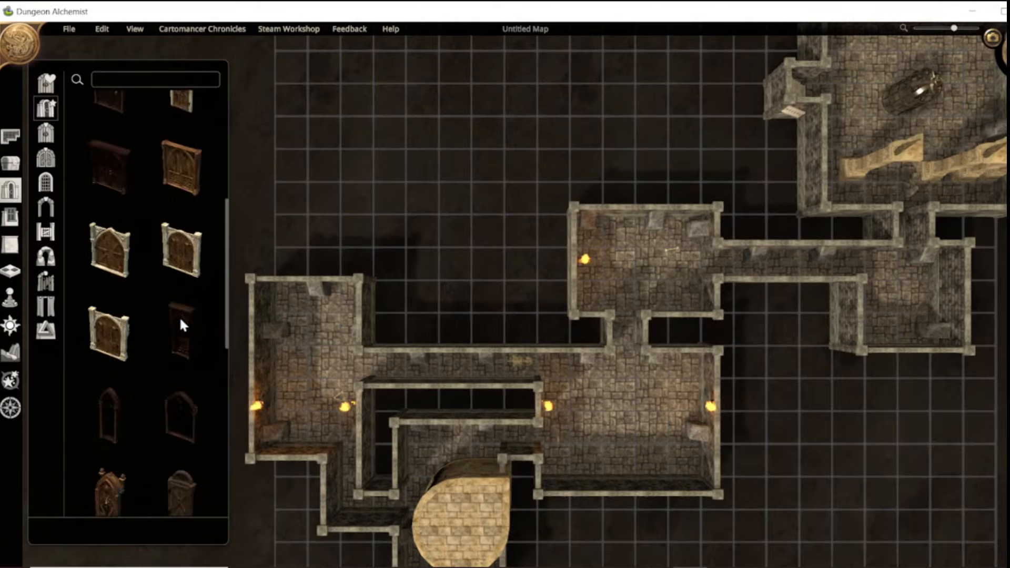
scroll(179, 317, "down", 4)
left_click(171, 78)
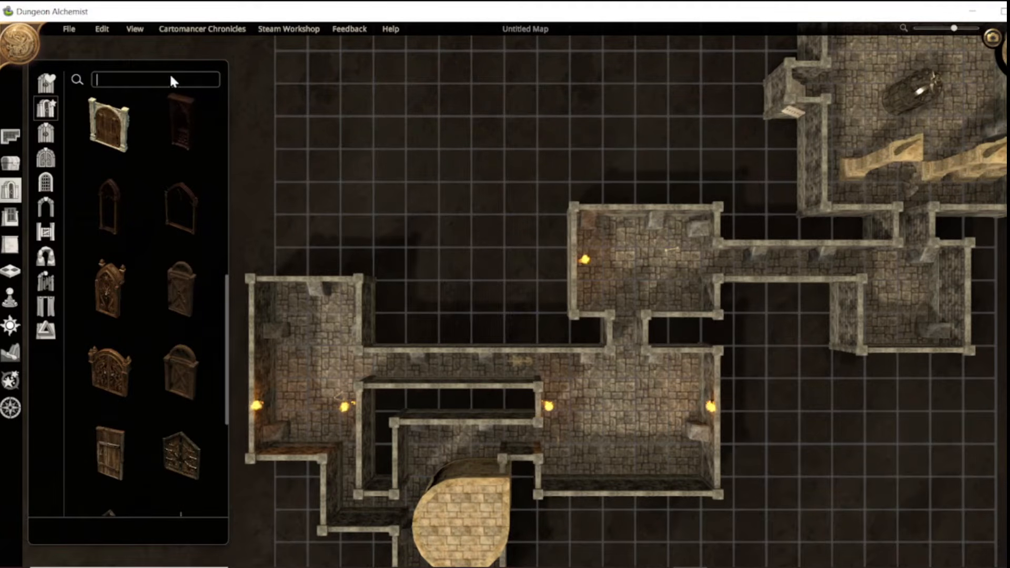
type("sto")
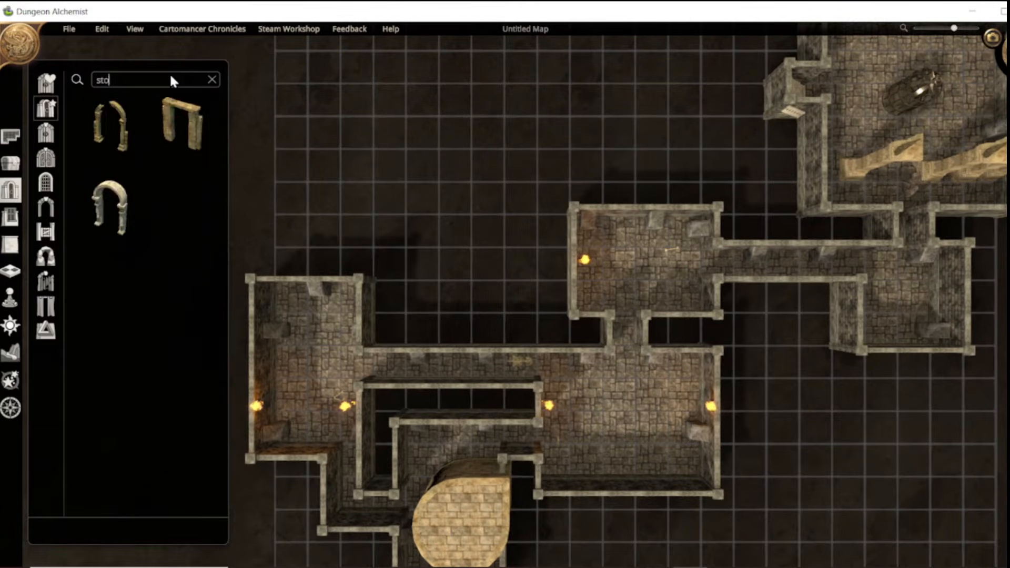
type("n")
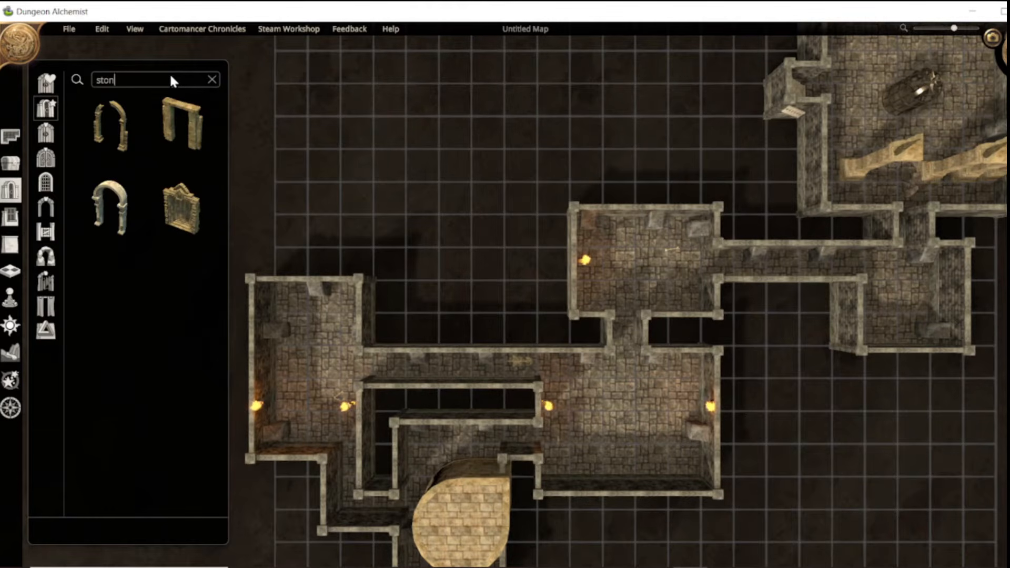
type("e")
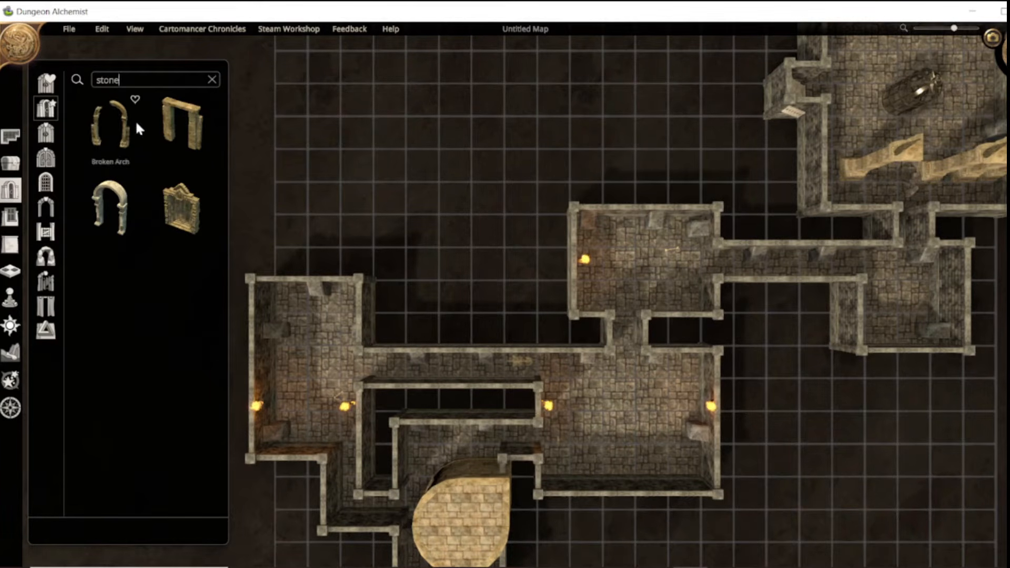
left_click(208, 213)
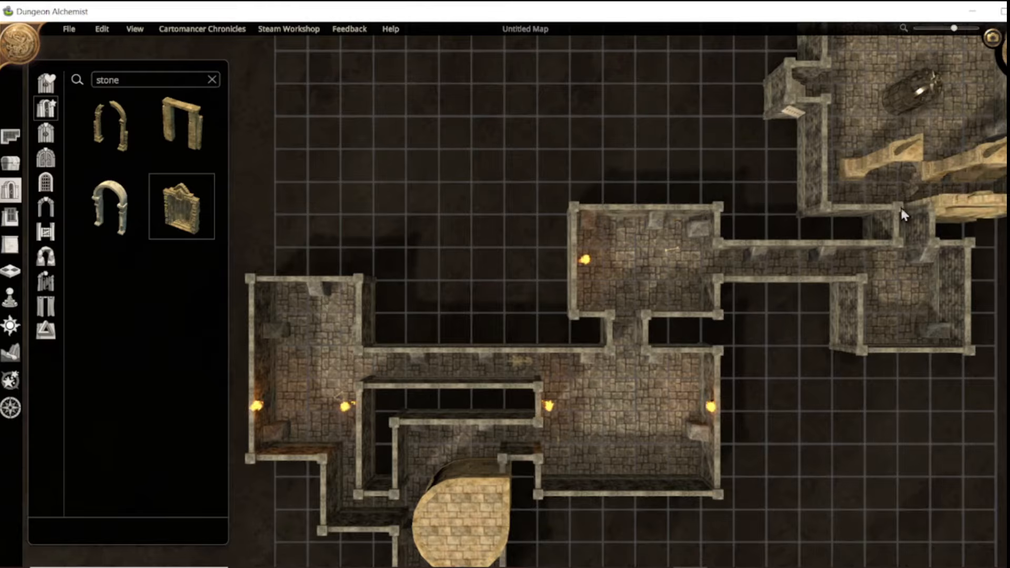
scroll(466, 263, "down", 3)
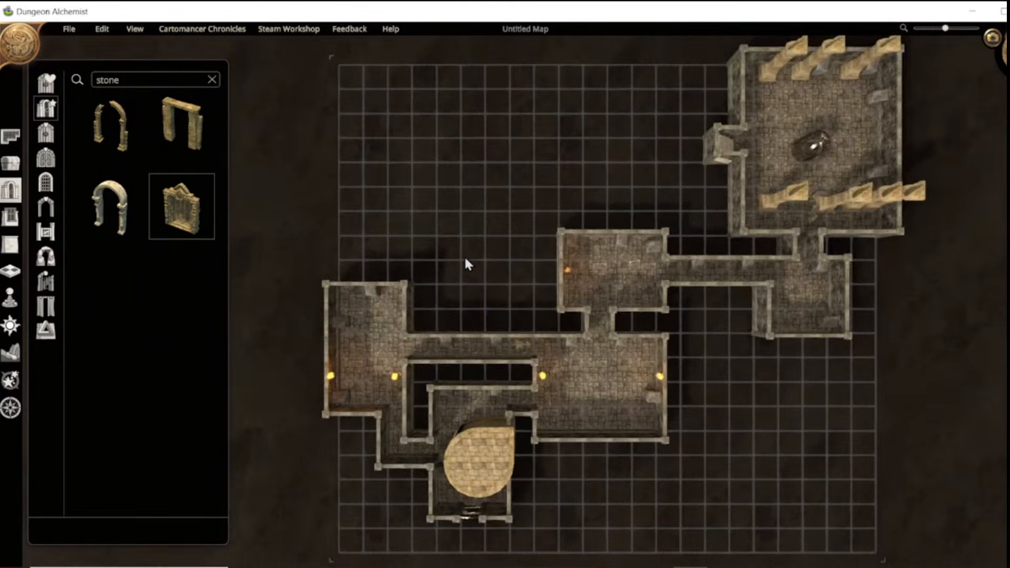
scroll(466, 259, "down", 1)
Clear the door search, browse the other doors, and try an arched wooden door in the passage south of the large room.
left_click(143, 79)
key("BackSpace")
scroll(146, 265, "down", 5)
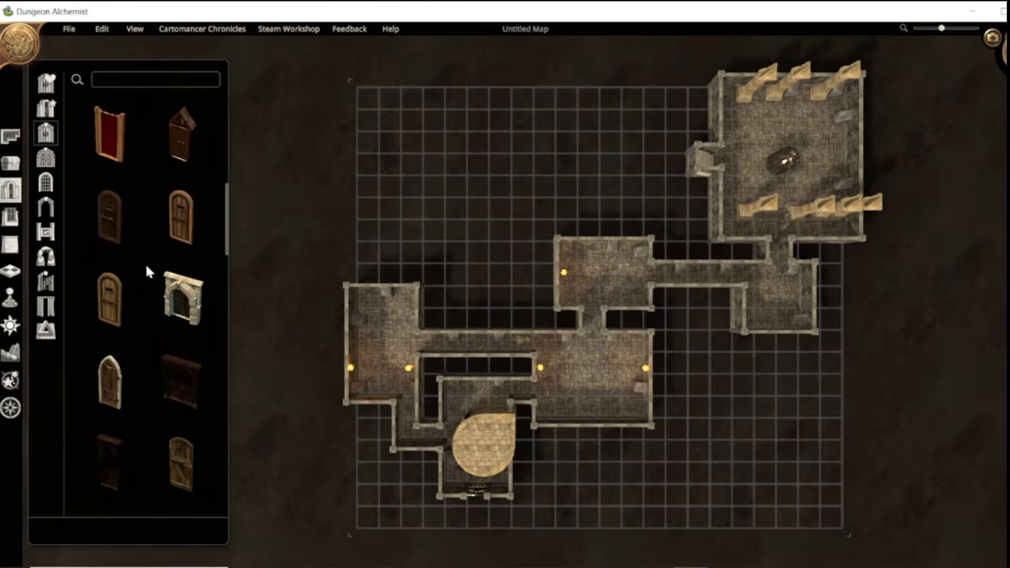
left_click(108, 213)
right_click(775, 253)
scroll(676, 218, "up", 1)
Search the wall styles for changing all walls in a room for "stone".
left_click(11, 138)
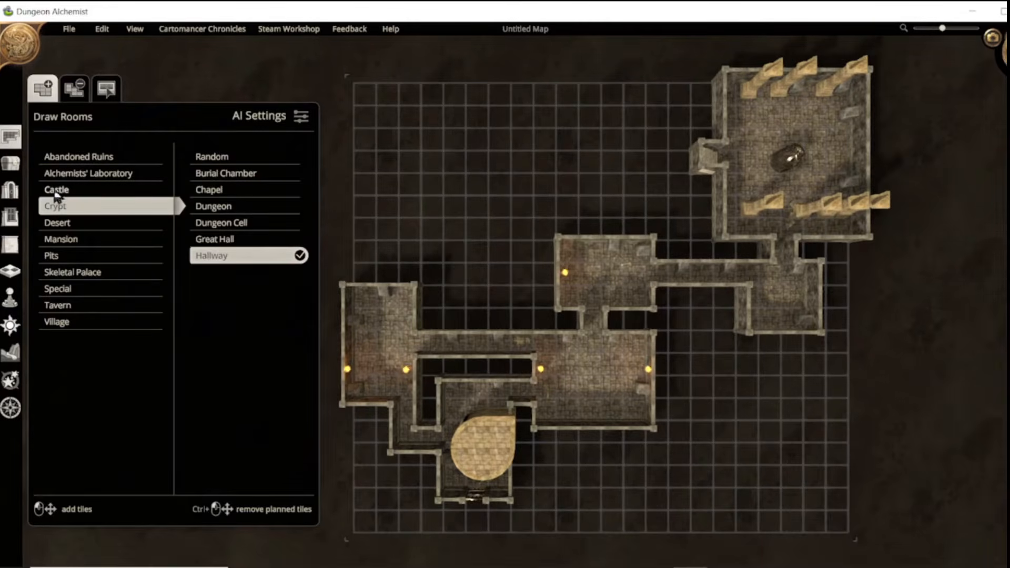
left_click(18, 246)
scroll(662, 264, "up", 5)
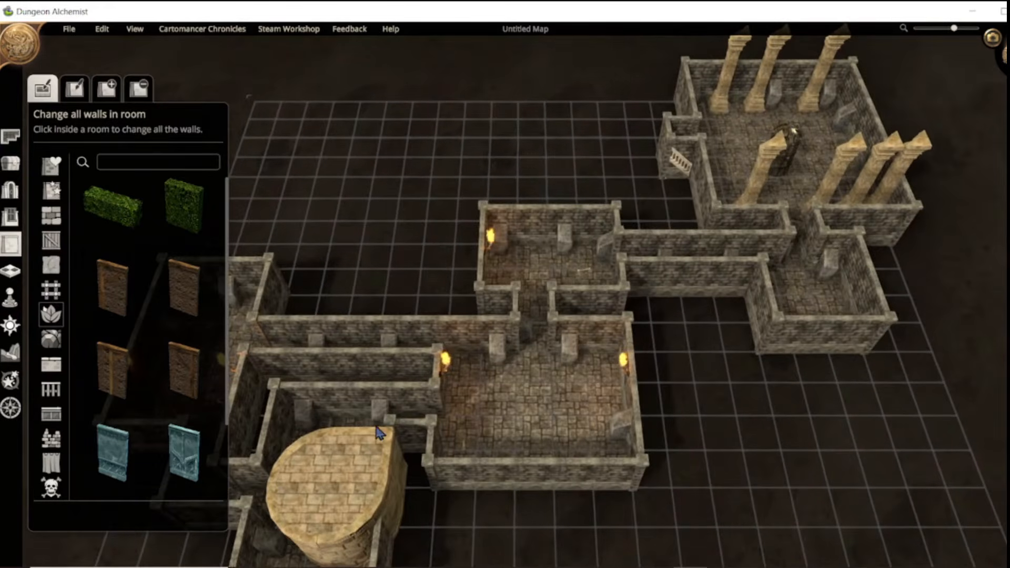
scroll(388, 344, "down", 2)
mouse_move(419, 364)
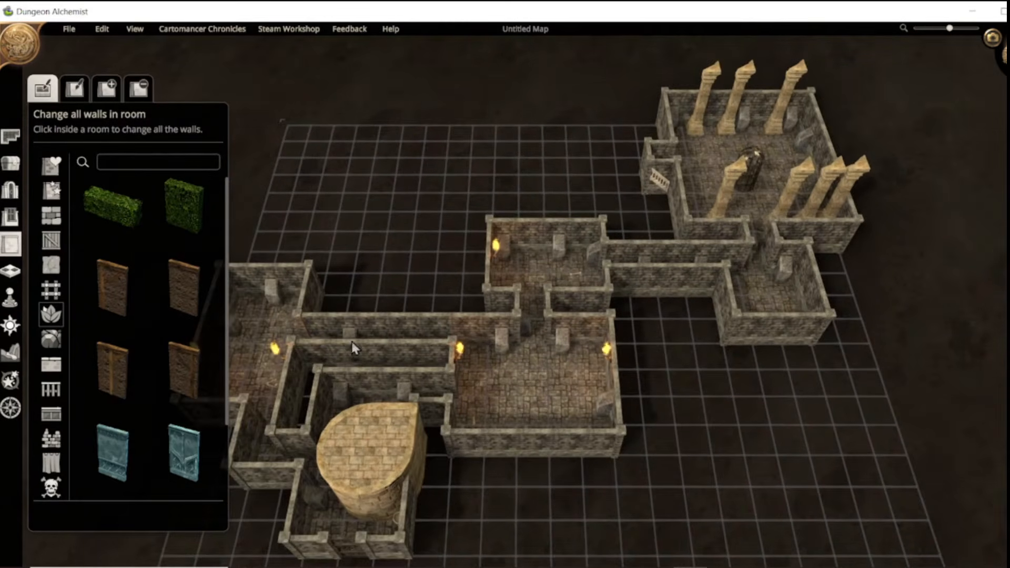
scroll(561, 338, "up", 1)
middle_click_drag(893, 264, 680, 384)
key("a")
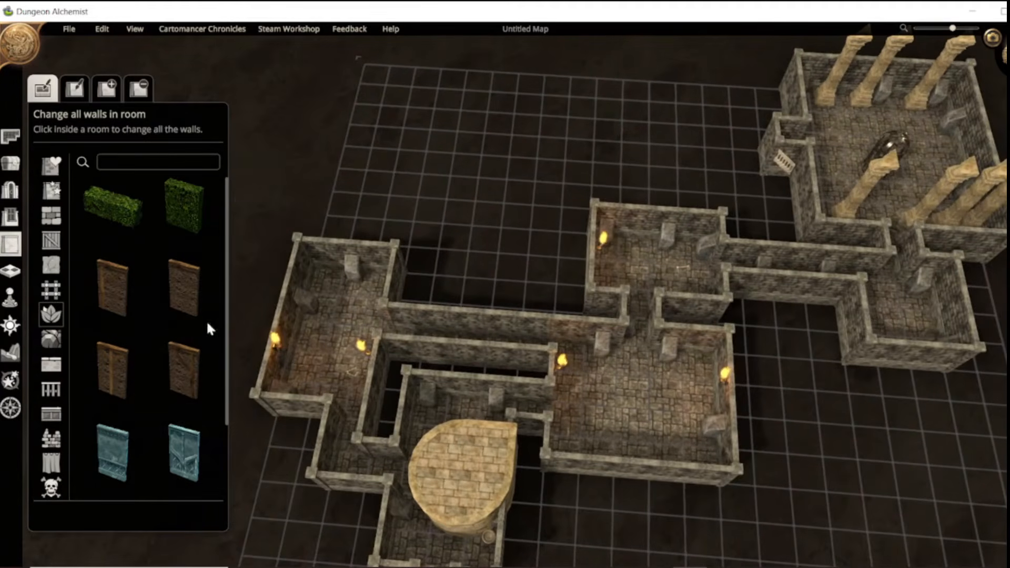
scroll(207, 319, "down", 1)
left_click(150, 156)
type("stone")
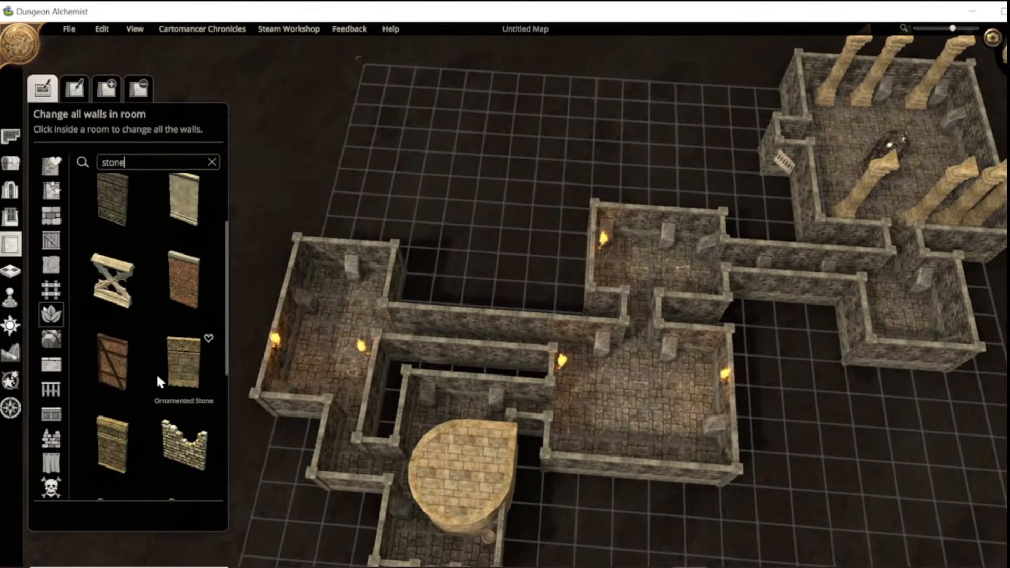
Browse the stone results and try a pale stone brick style on all the crypt's walls.
scroll(164, 371, "down", 2)
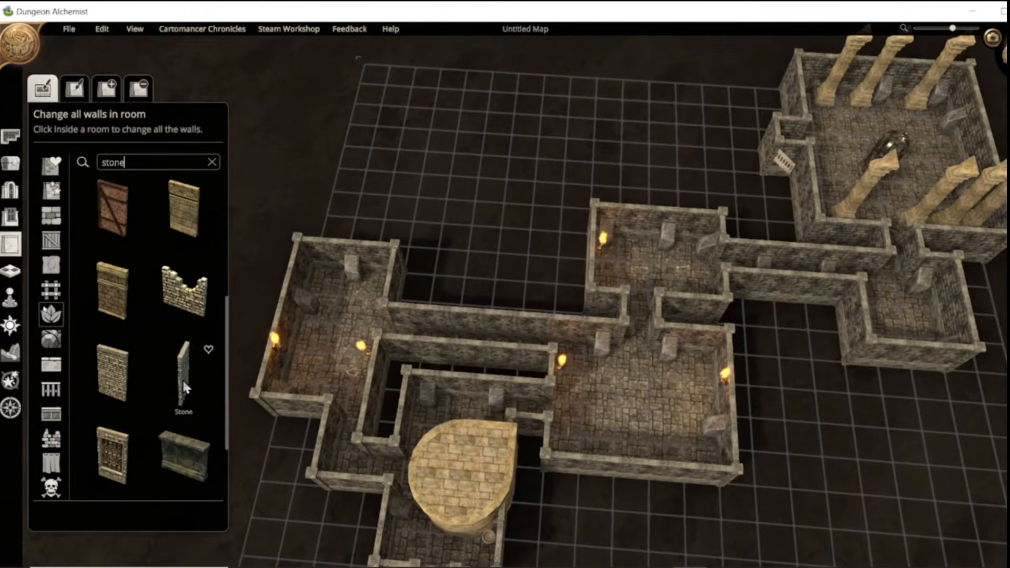
left_click(185, 376)
scroll(84, 397, "down", 2)
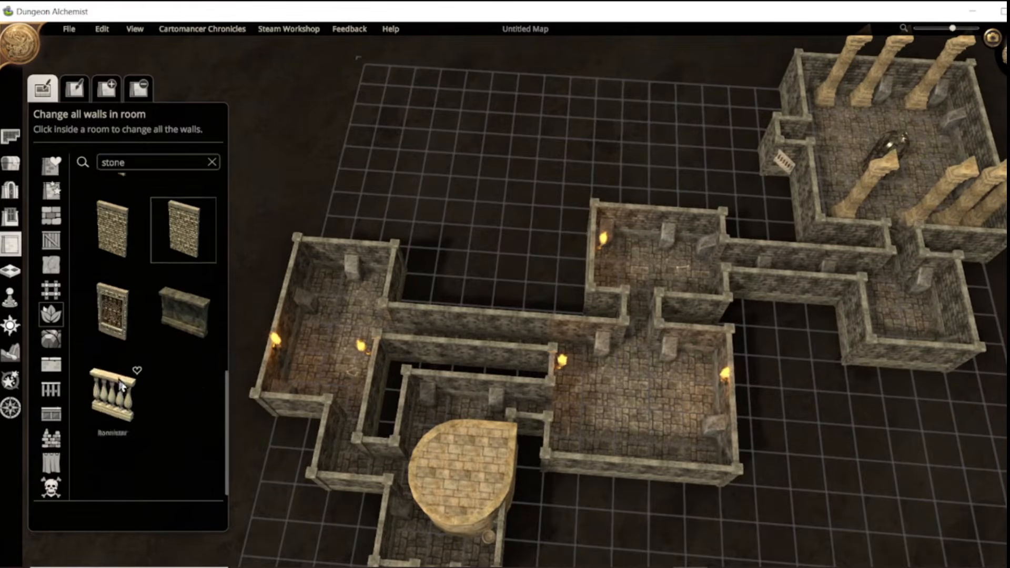
scroll(121, 352, "up", 3)
scroll(159, 350, "up", 2)
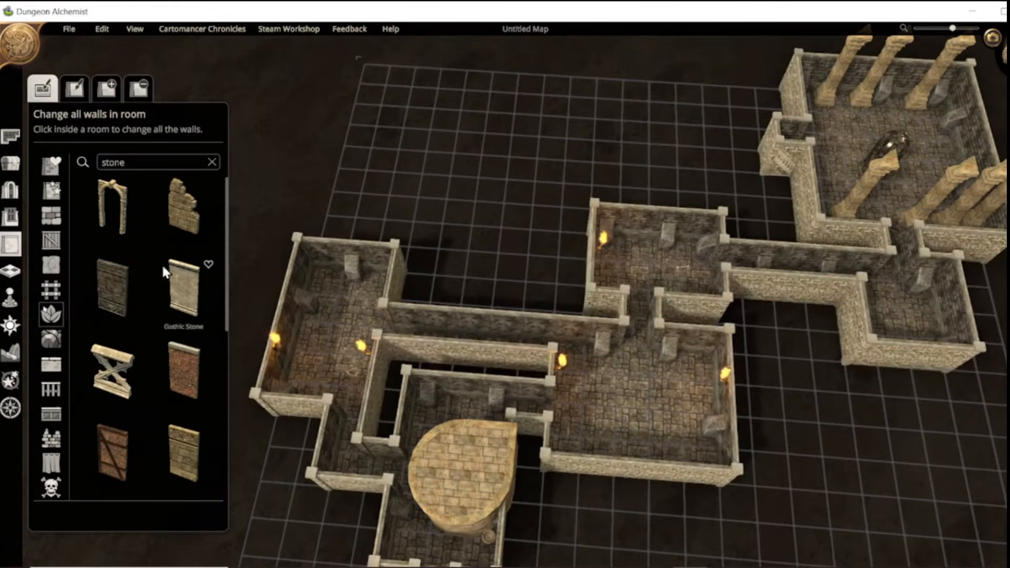
scroll(121, 295, "down", 2)
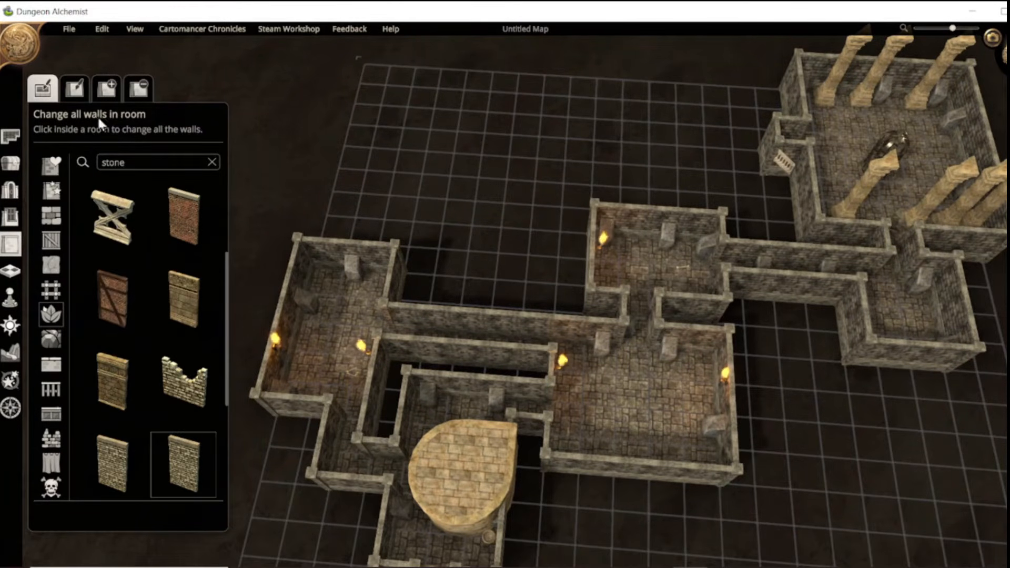
Examine the stone wall styles available for placing individual walls, including the dark stone one.
left_click(75, 88)
left_click(106, 88)
scroll(147, 380, "down", 2)
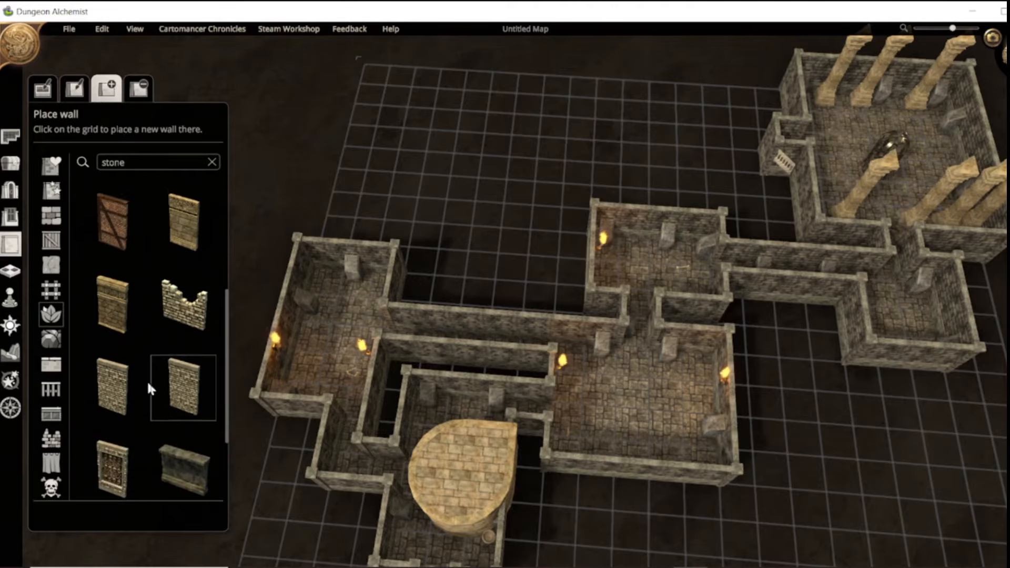
left_click(119, 279)
left_click(184, 199)
scroll(146, 295, "up", 1)
scroll(121, 308, "up", 4)
left_click(120, 302)
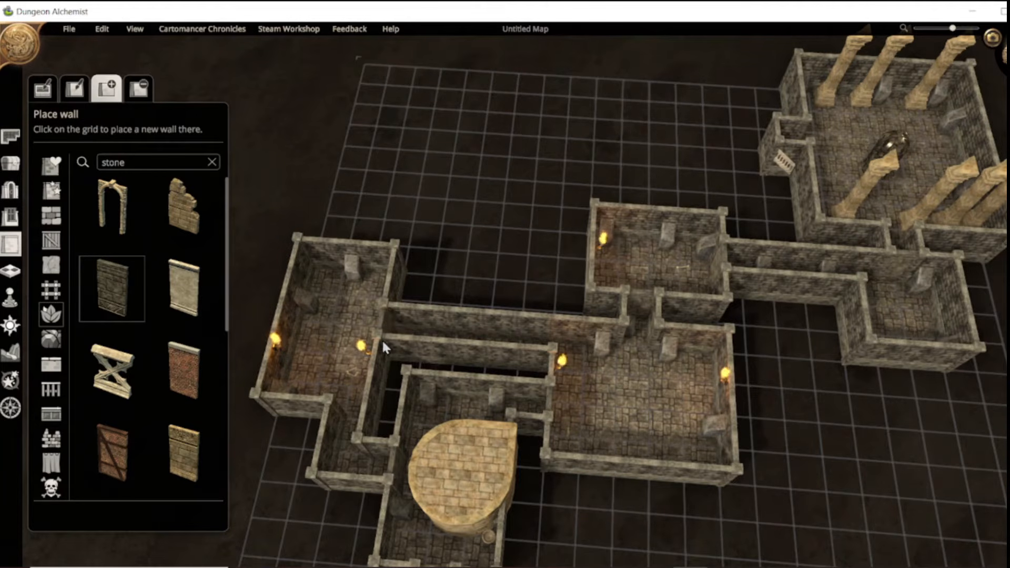
Place pale-framed arched wooden doors at the west room's hallway, the platform room's west entrance, north of the central room and south of the large room.
left_click(10, 190)
left_click(109, 217)
left_click(385, 321)
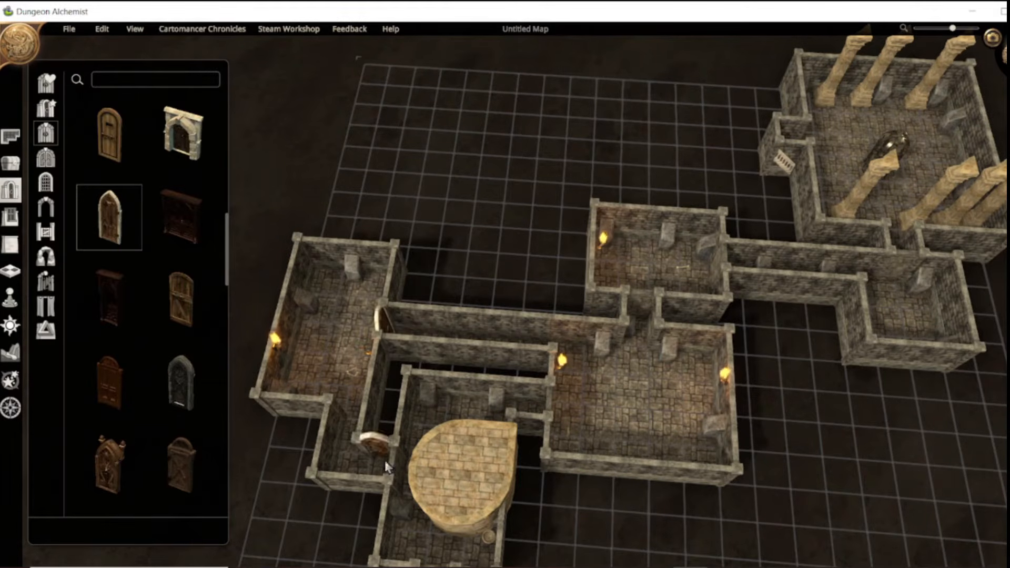
left_click(396, 462)
left_click(639, 301)
left_click(904, 266)
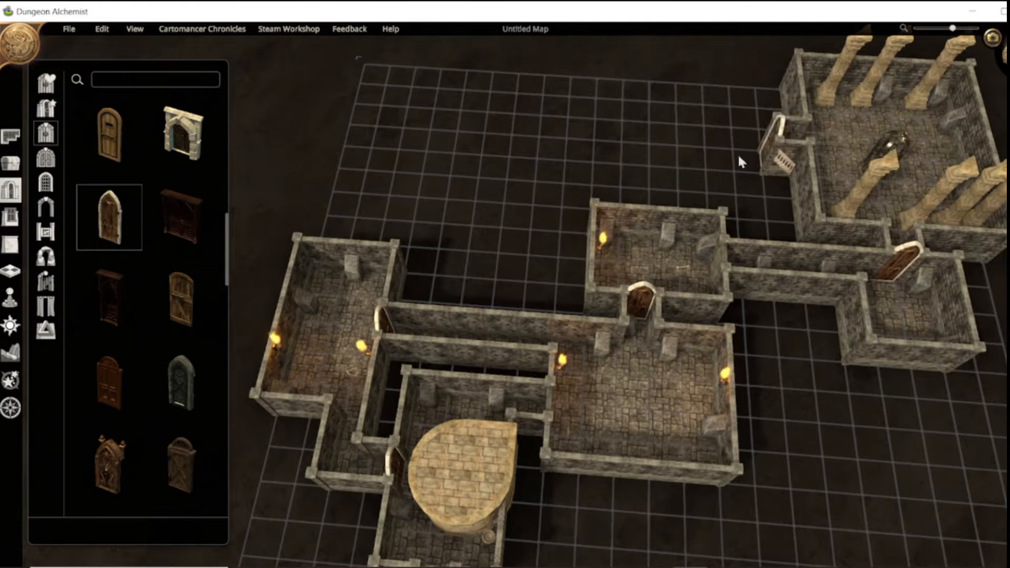
Try the Ancient Wall stone style on all the crypt's walls.
left_click(16, 252)
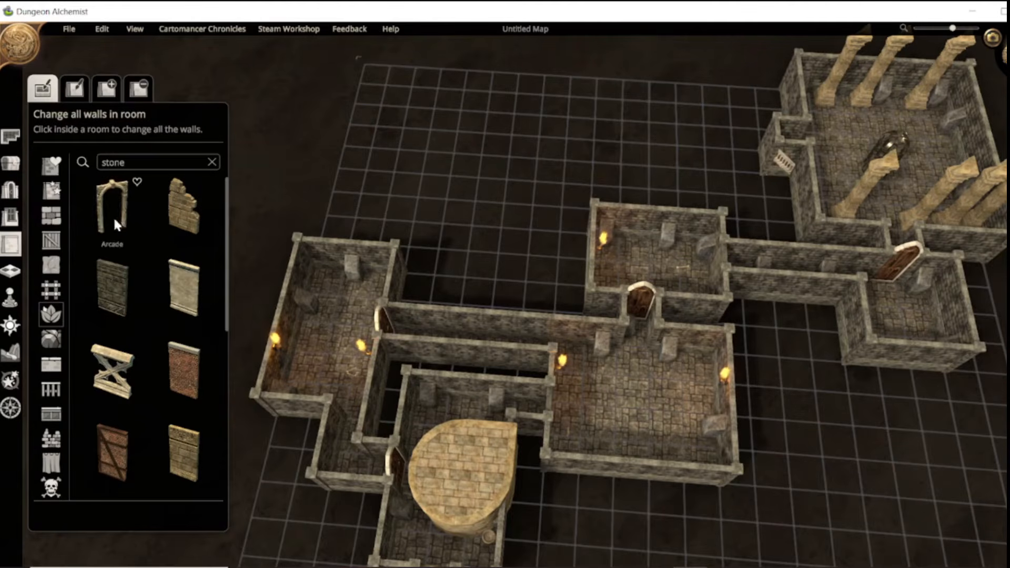
left_click(51, 214)
left_click(184, 288)
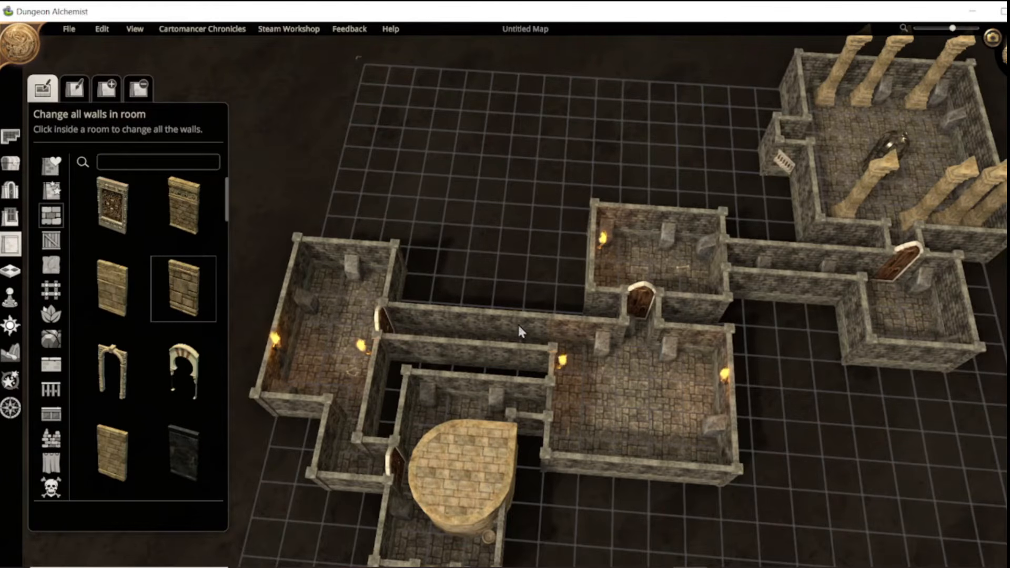
left_click(510, 322)
left_click(587, 415)
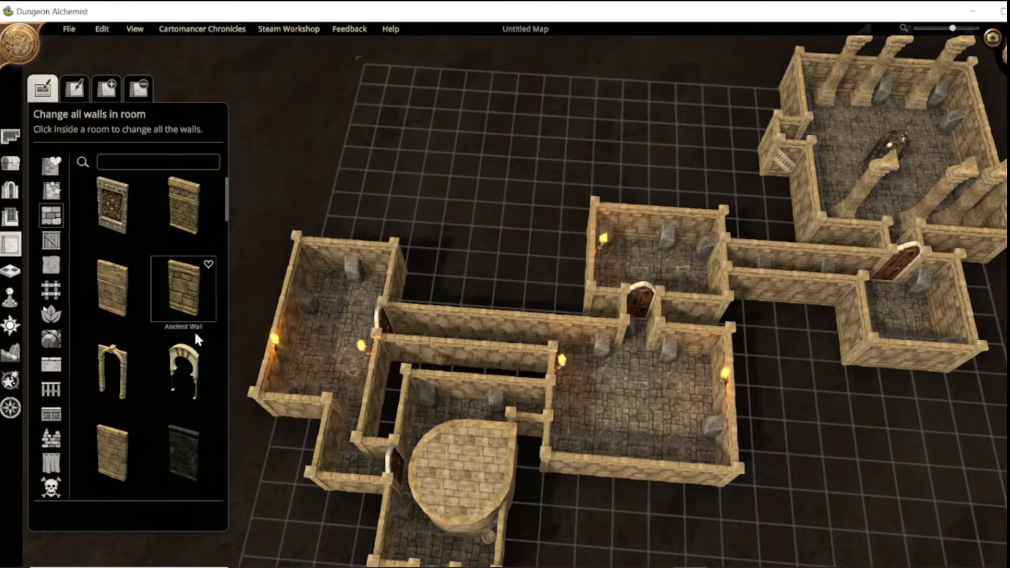
Change all the crypt's walls to a weathered grey-green stone block style.
scroll(179, 358, "down", 3)
scroll(132, 349, "down", 2)
left_click(179, 430)
left_click(585, 385)
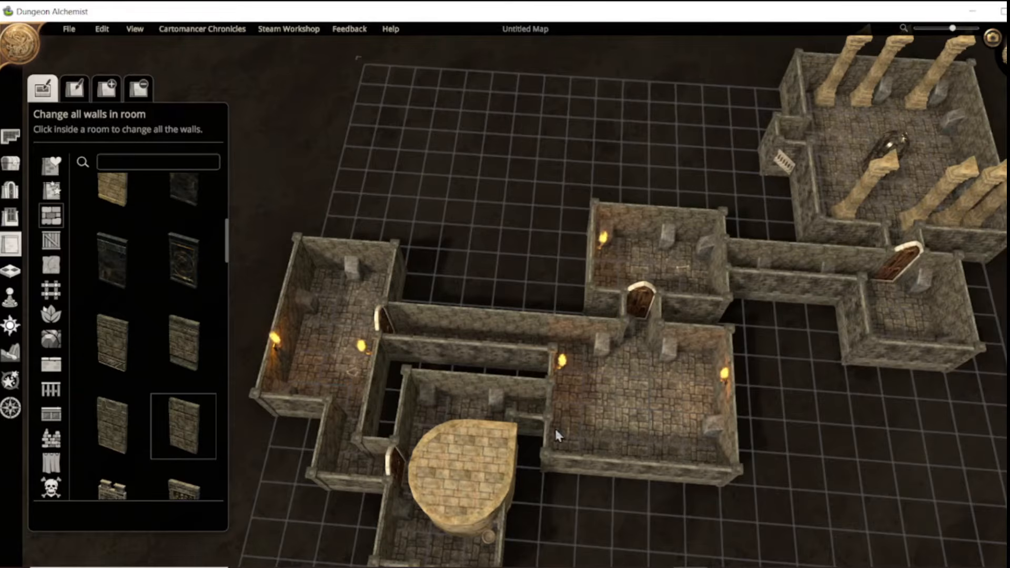
Lower the round stone platform in the southern room to height -2.
left_click(11, 163)
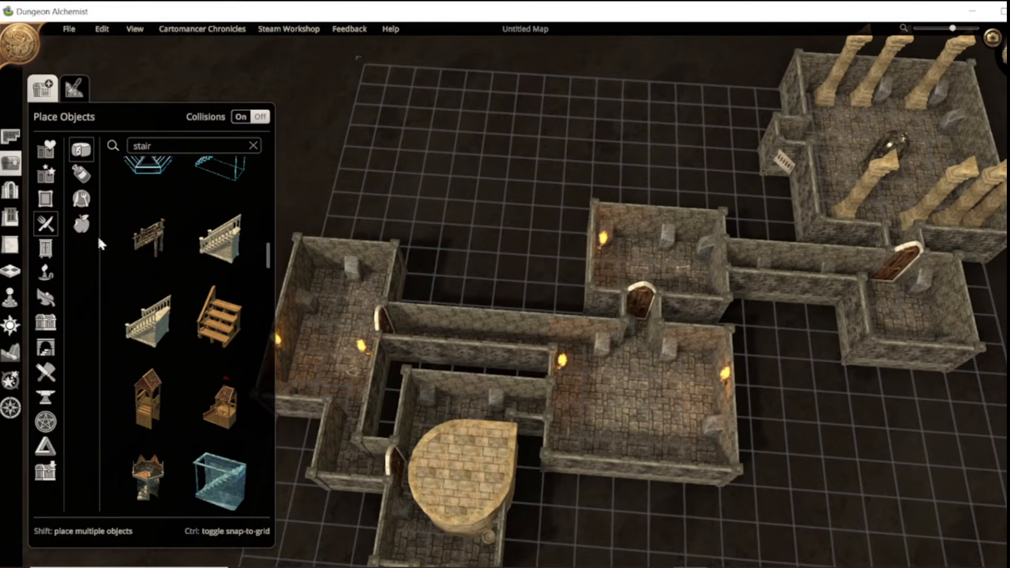
left_click(444, 467)
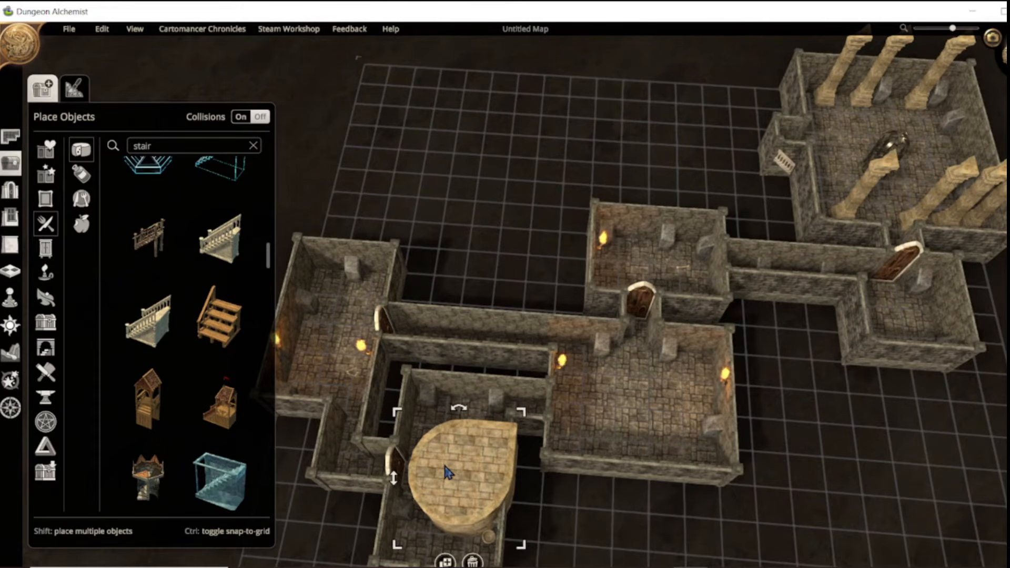
left_click_drag(393, 478, 402, 567)
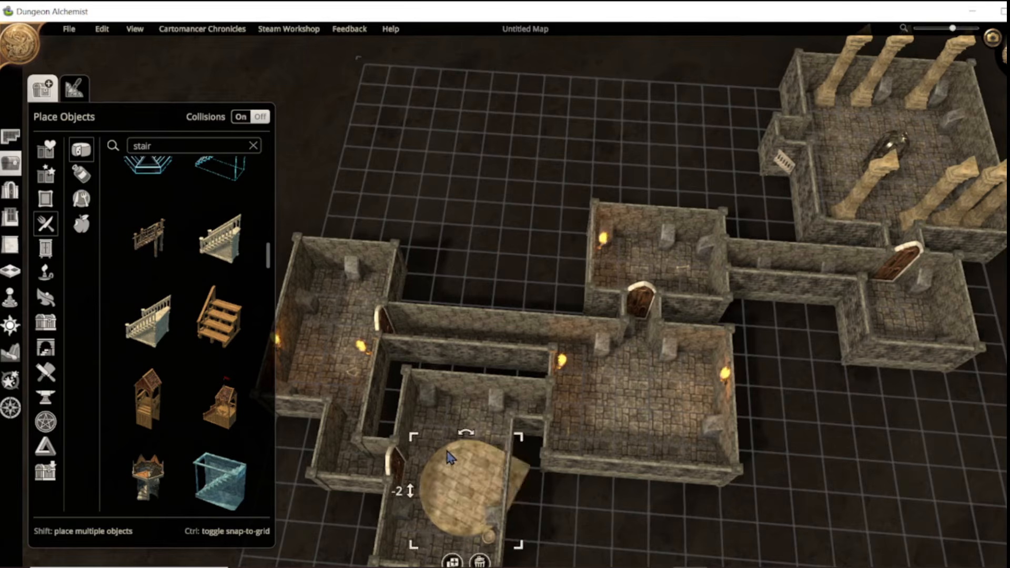
left_click(482, 235)
Search the objects for "stat" and place the pale armoured knight statue on the east side of the round platform.
scroll(482, 234, "down", 3)
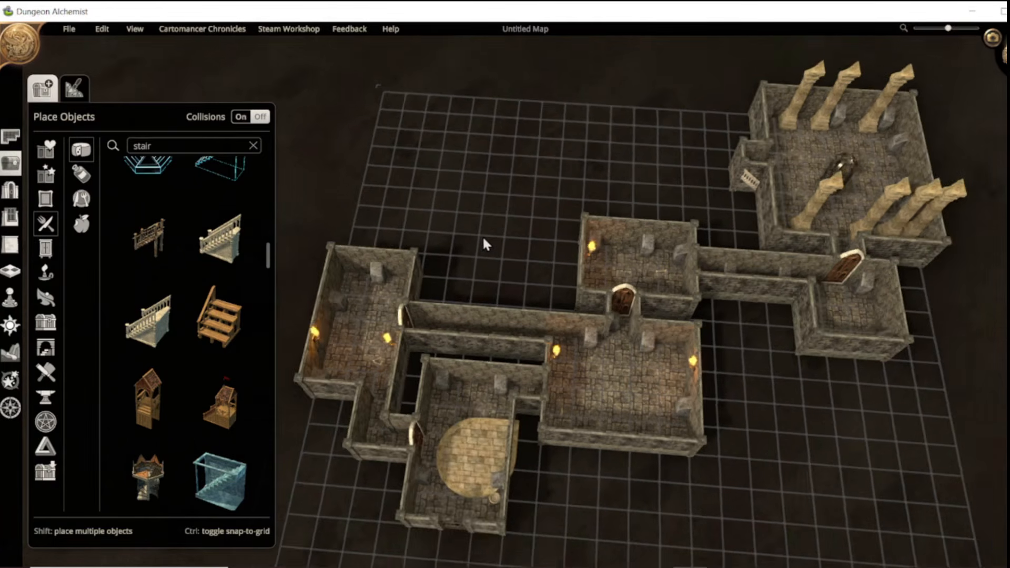
middle_click_drag(612, 487, 575, 446)
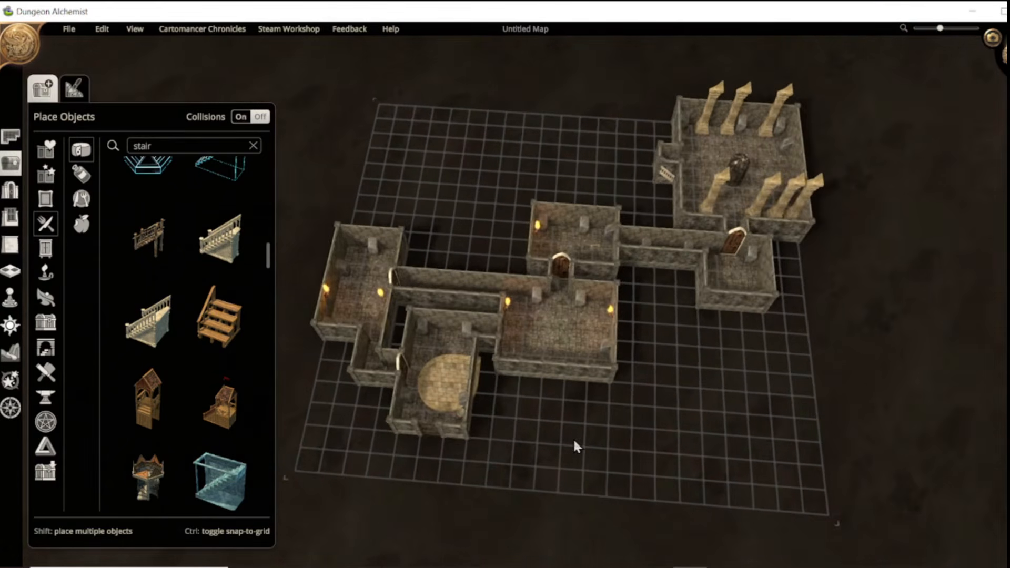
right_click_drag(577, 446, 557, 481)
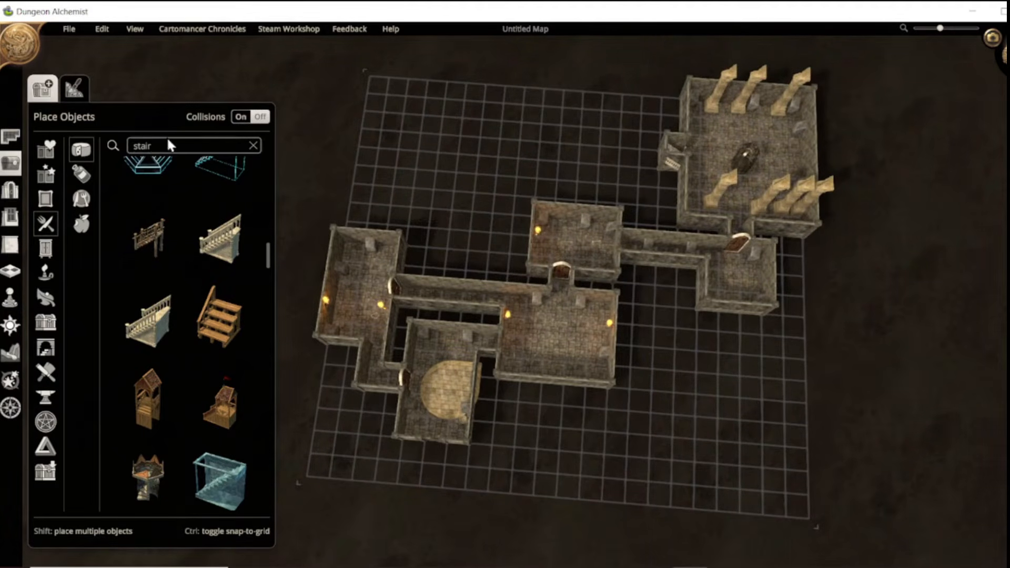
type("stat")
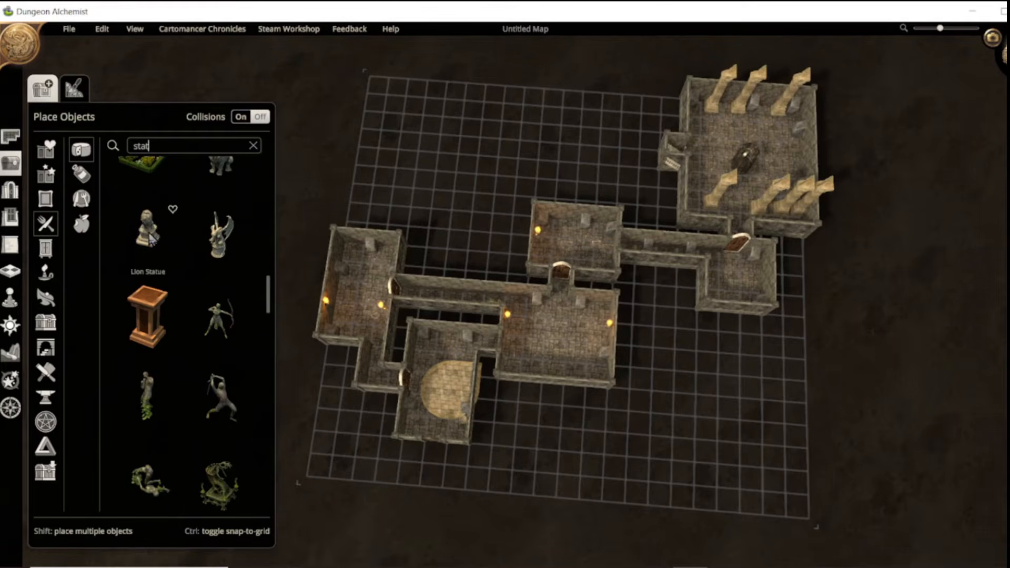
left_click(222, 402)
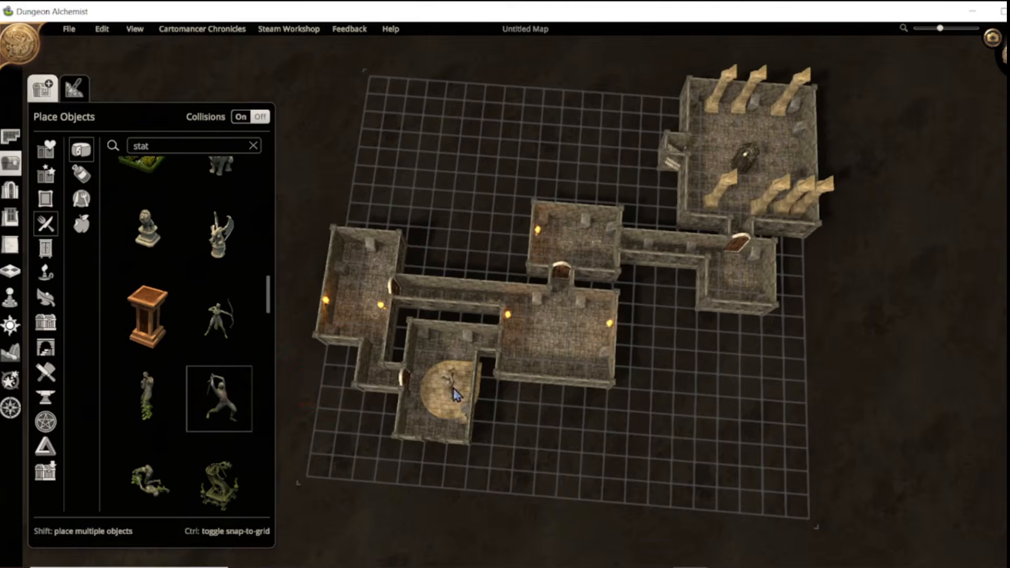
scroll(184, 322, "up", 2)
scroll(184, 321, "up", 2)
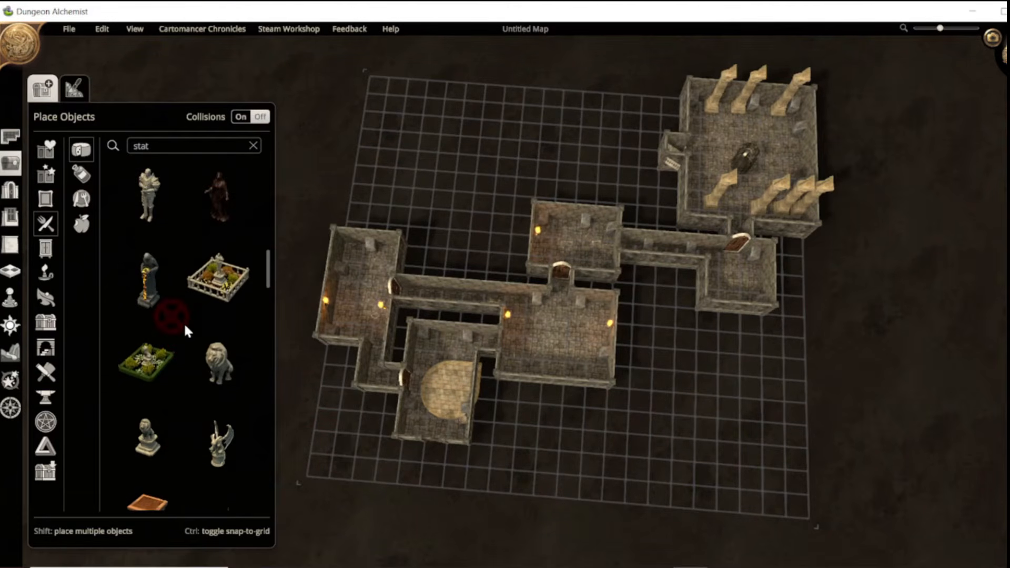
scroll(184, 322, "up", 1)
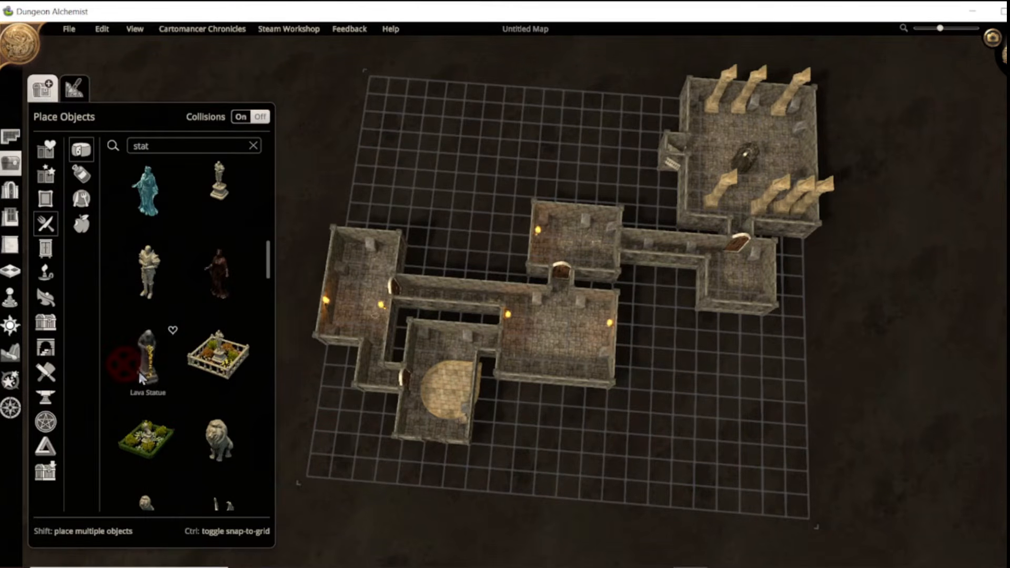
left_click(147, 273)
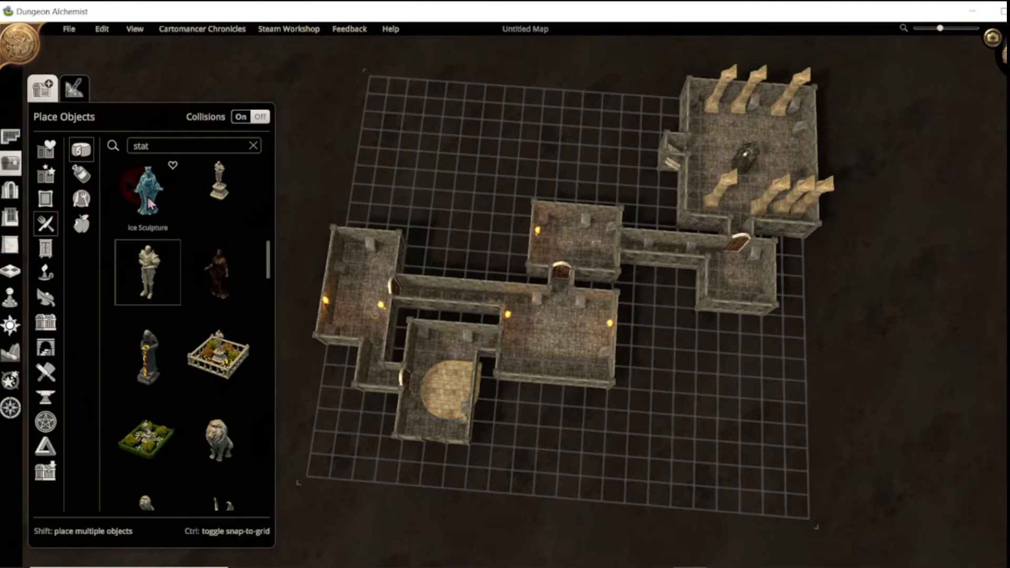
left_click(463, 397)
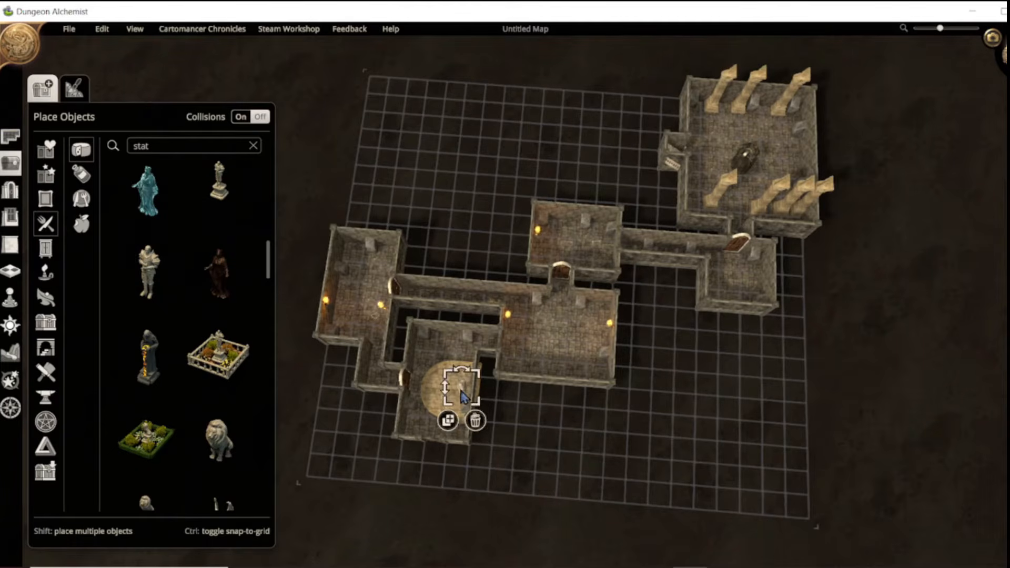
Search the objects for "coff" and place a carved stone sarcophagus running north to south on the platform, beside the knight statue.
double_click(160, 141)
type("coff")
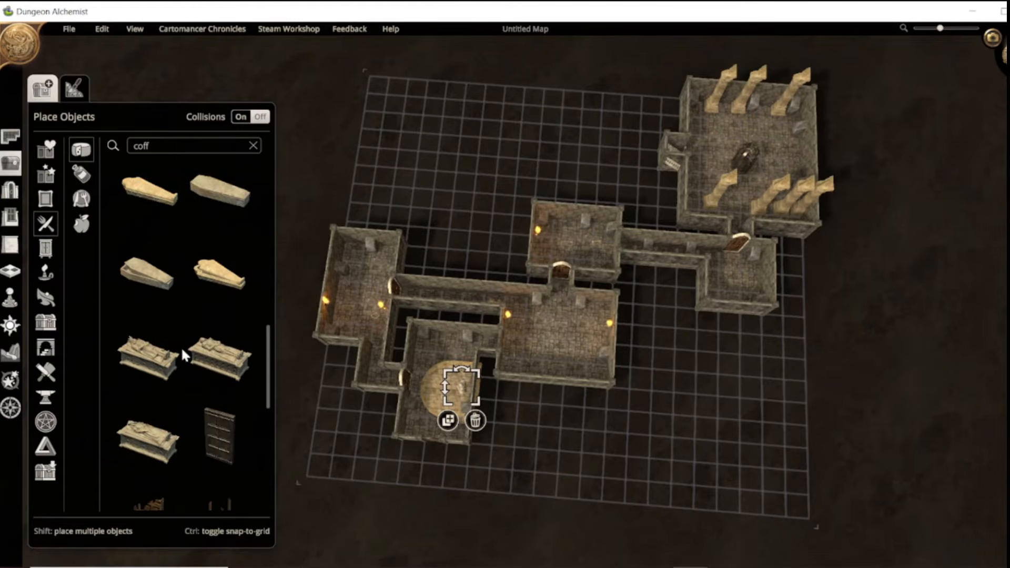
scroll(184, 344, "down", 2)
left_click(224, 305)
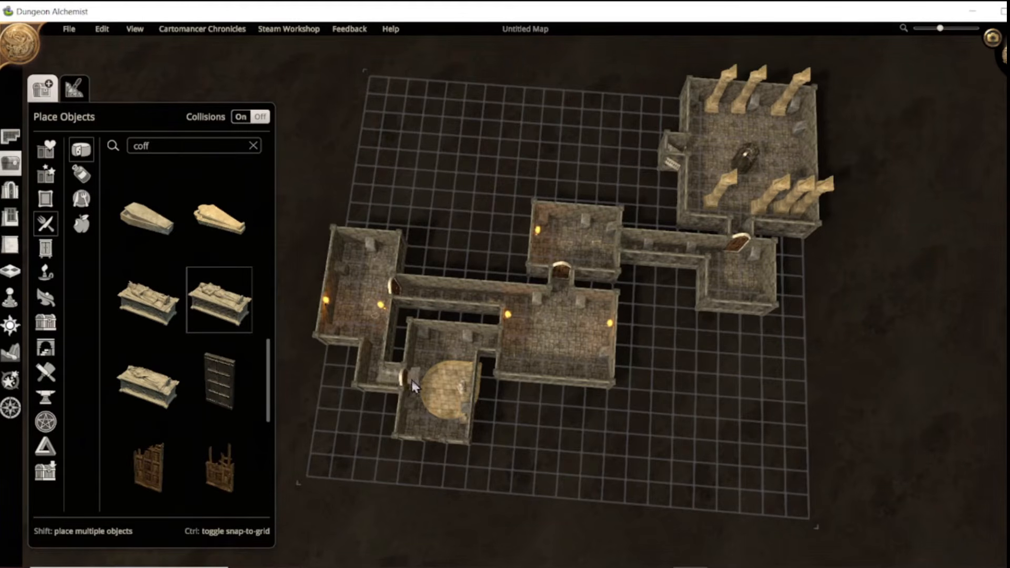
scroll(438, 390, "down", 1)
scroll(438, 390, "down", 2)
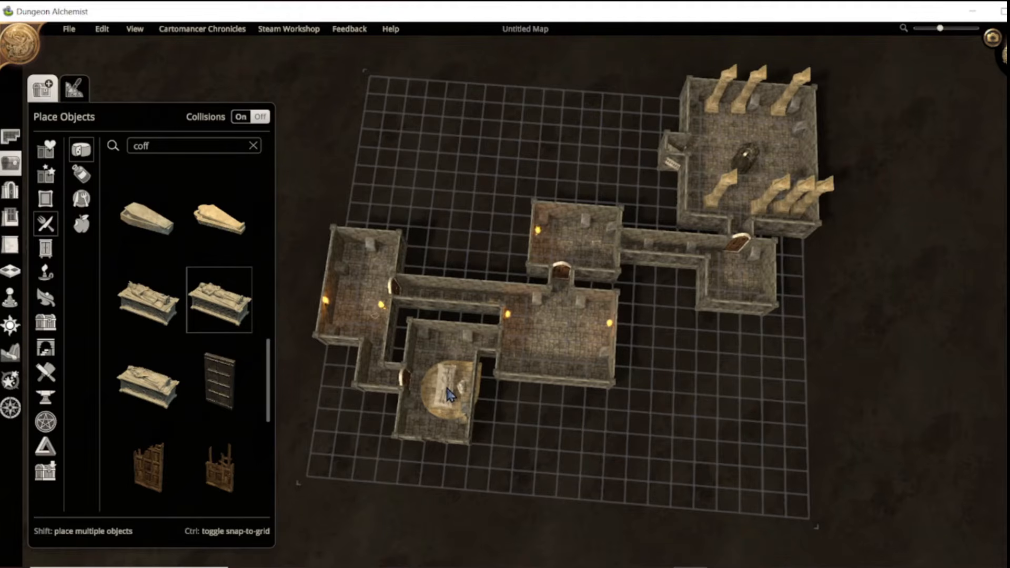
left_click(450, 395)
left_click(523, 425)
scroll(545, 421, "down", 2)
middle_click_drag(639, 335, 660, 333)
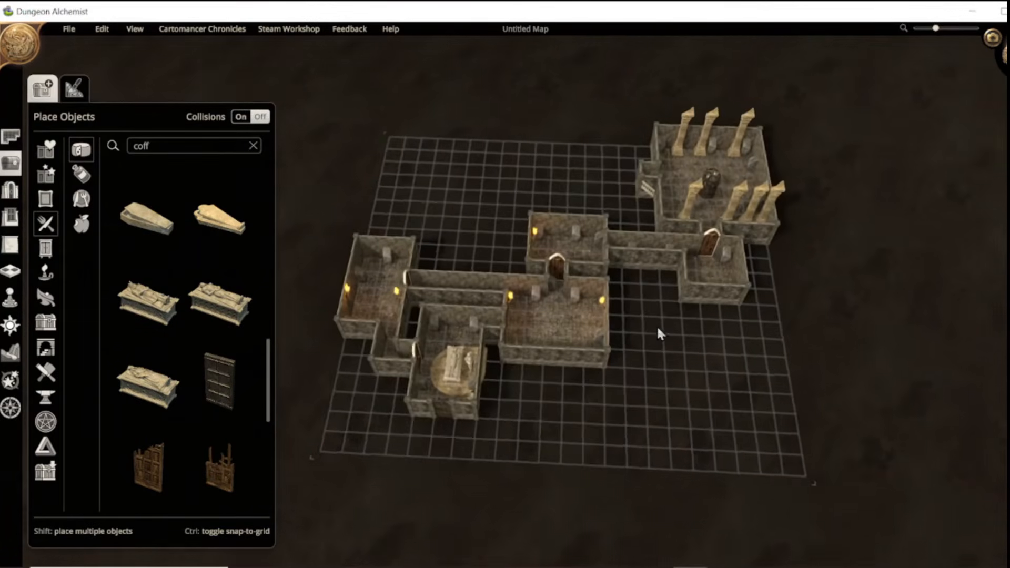
scroll(475, 218, "up", 2)
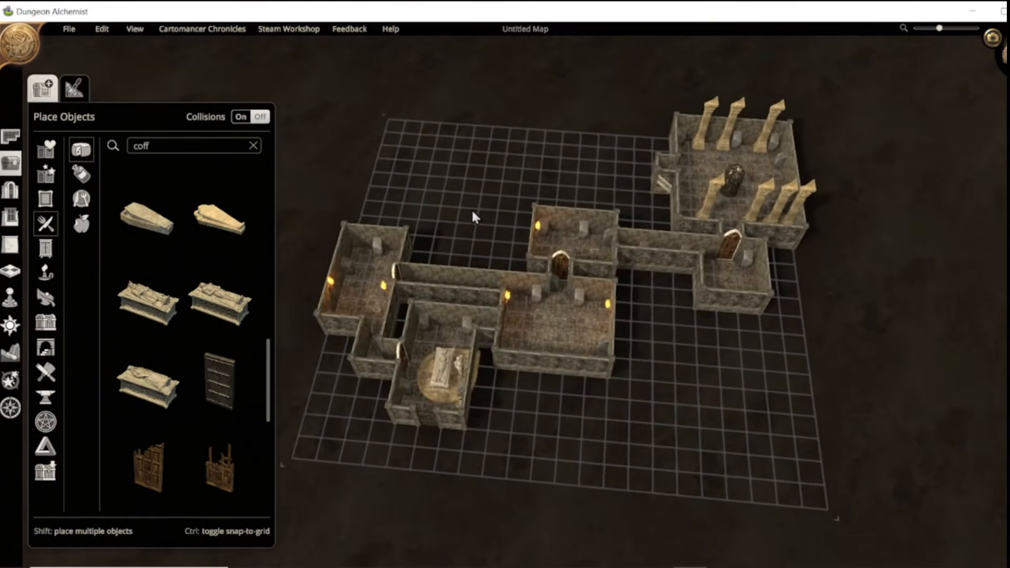
scroll(472, 213, "up", 3)
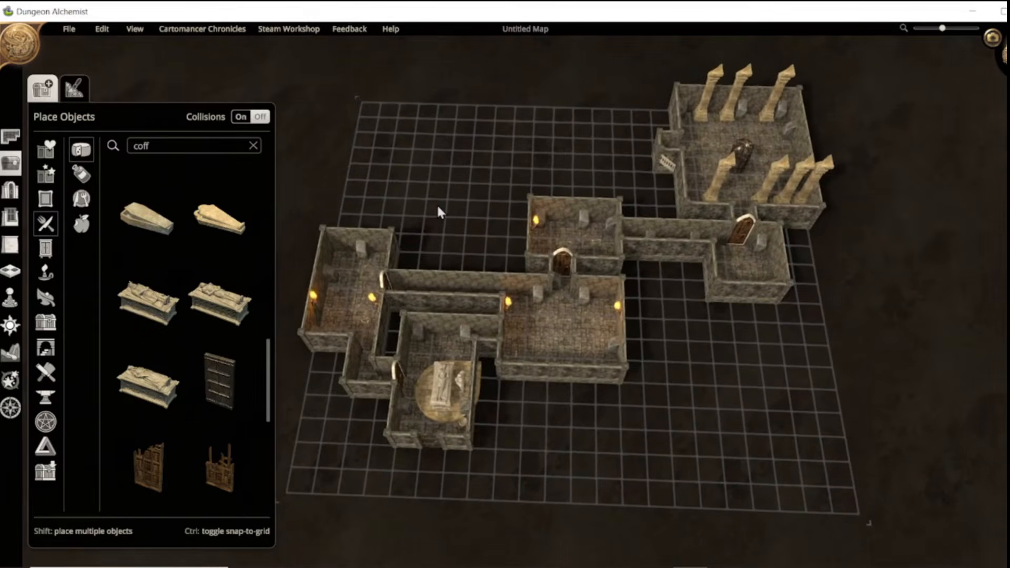
Place a Skeletal Warrior creature token in the middle of the large torch-lit room.
left_click(10, 298)
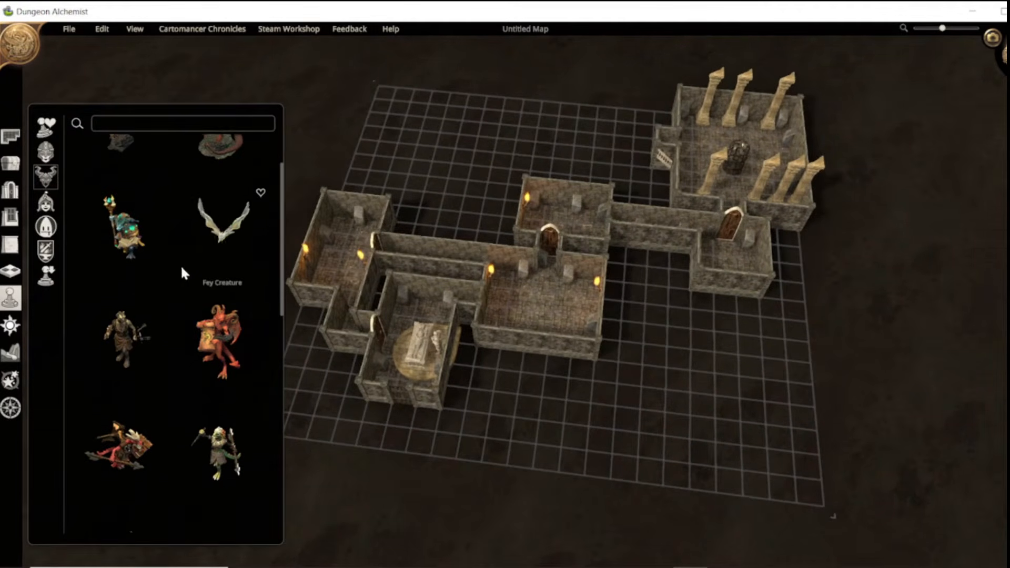
scroll(181, 264, "down", 2)
scroll(214, 397, "down", 1)
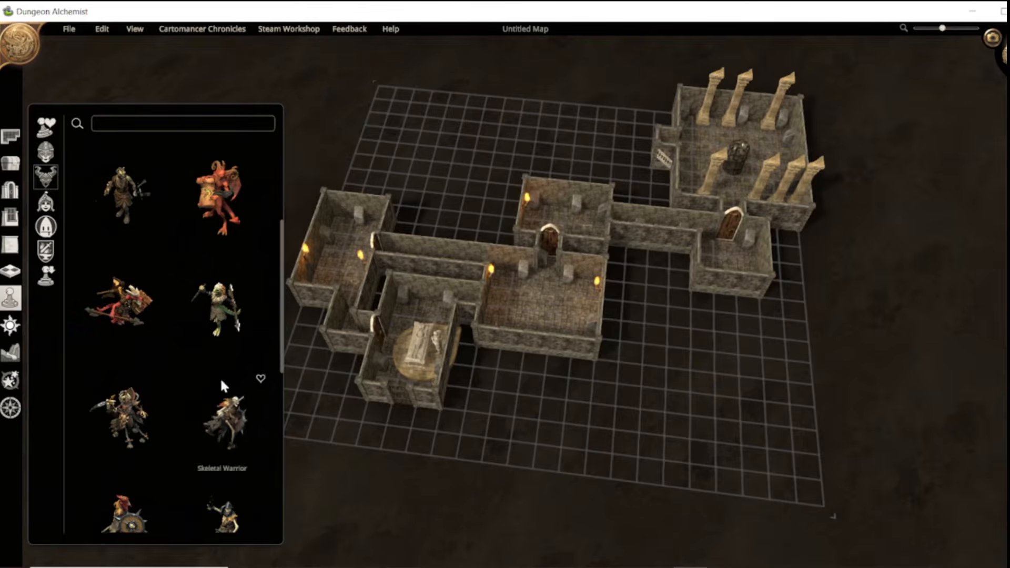
left_click(232, 417)
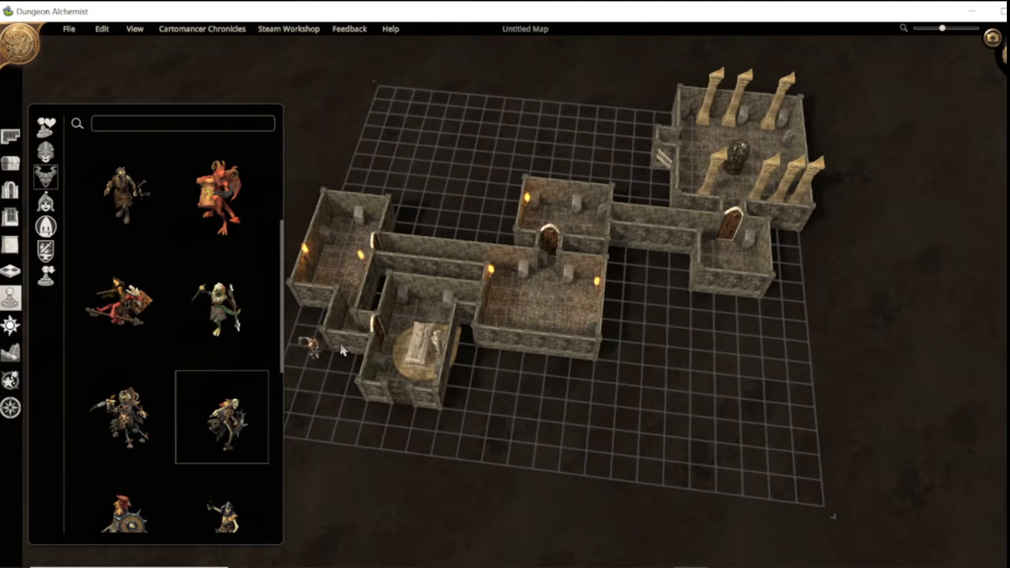
left_click(542, 314)
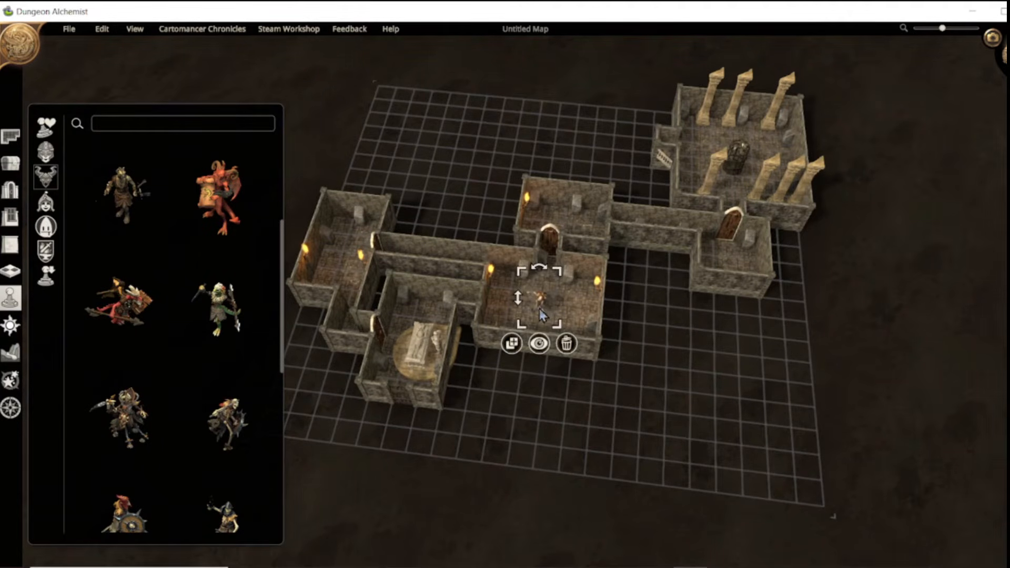
Inspect the doorway through the Skeletal Warrior's eyes and delete the stone block obstructing the torch-lit room's north door.
left_click(539, 344)
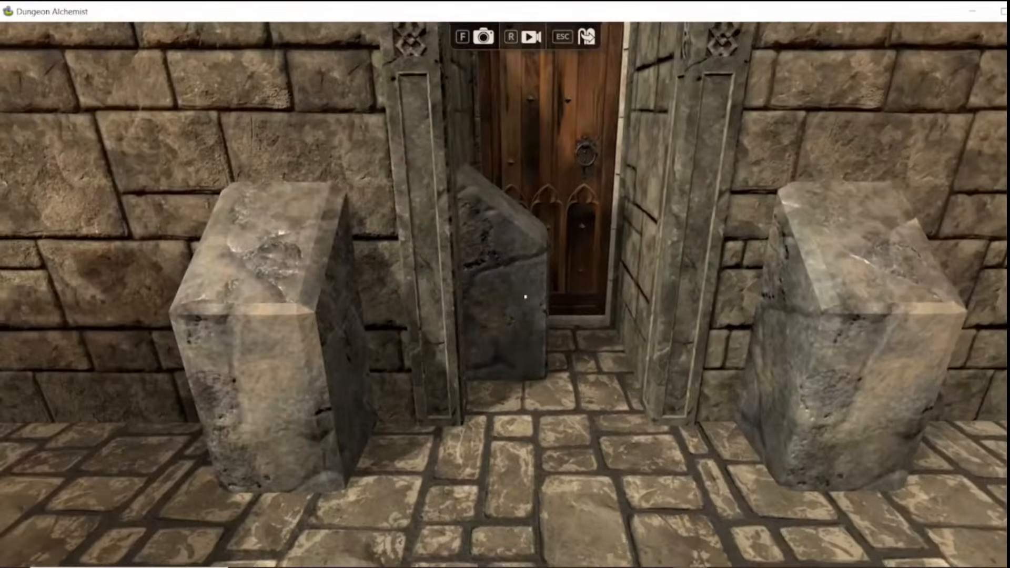
key("d")
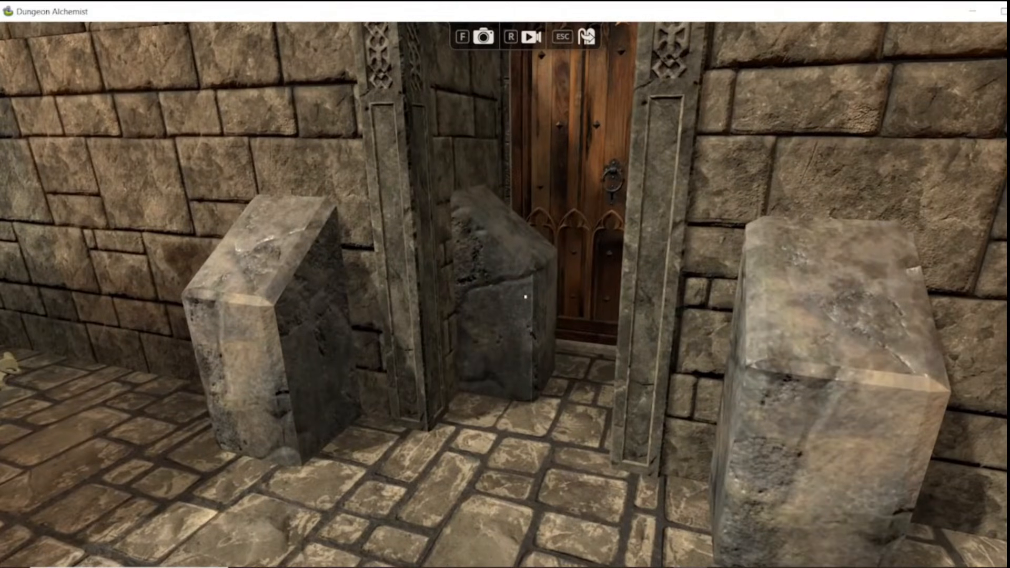
key("Escape")
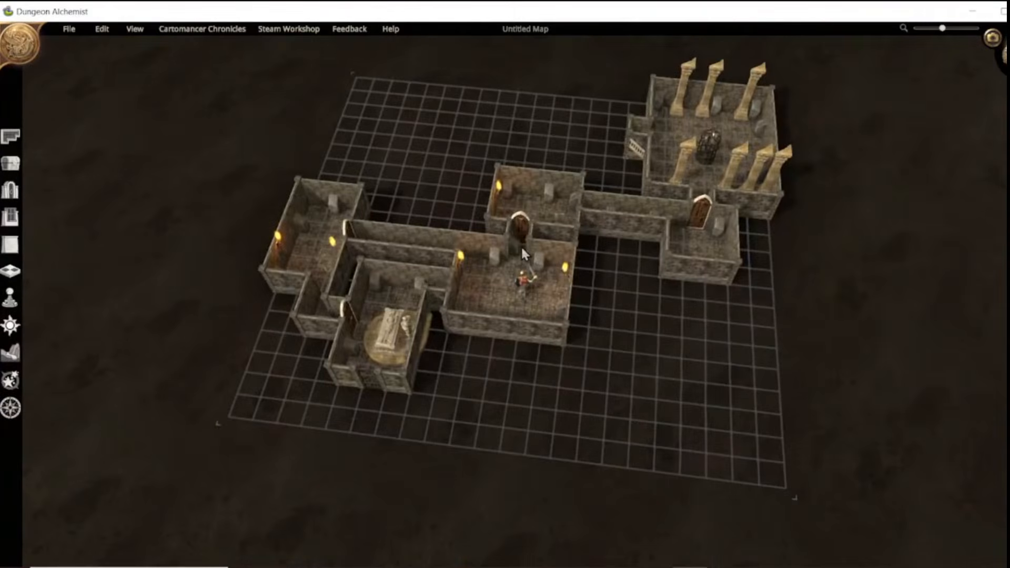
left_click(513, 245)
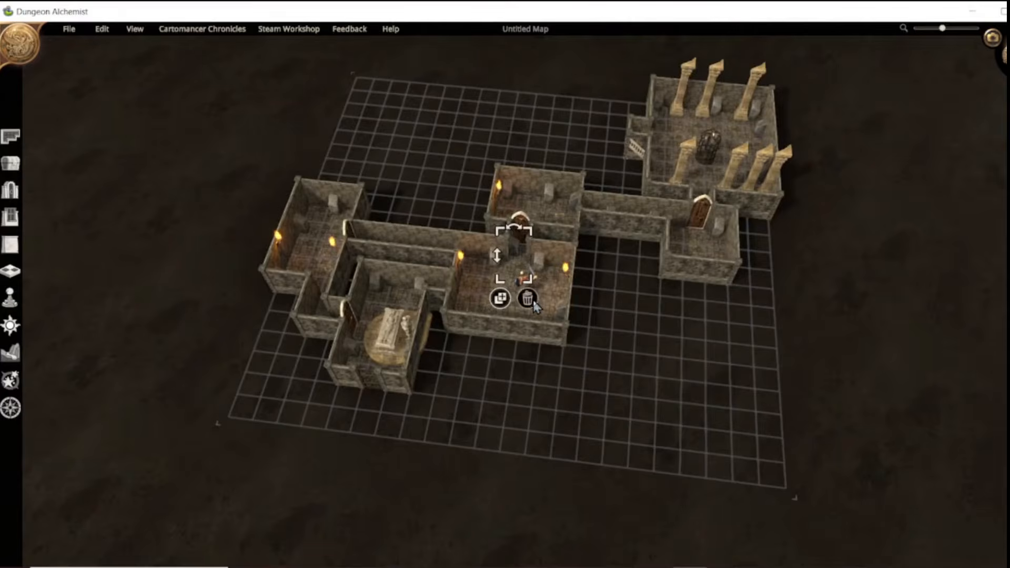
Walk the Skeletal Warrior in first person through the cleared wooden door and examine the walls of the small north room.
left_click(525, 280)
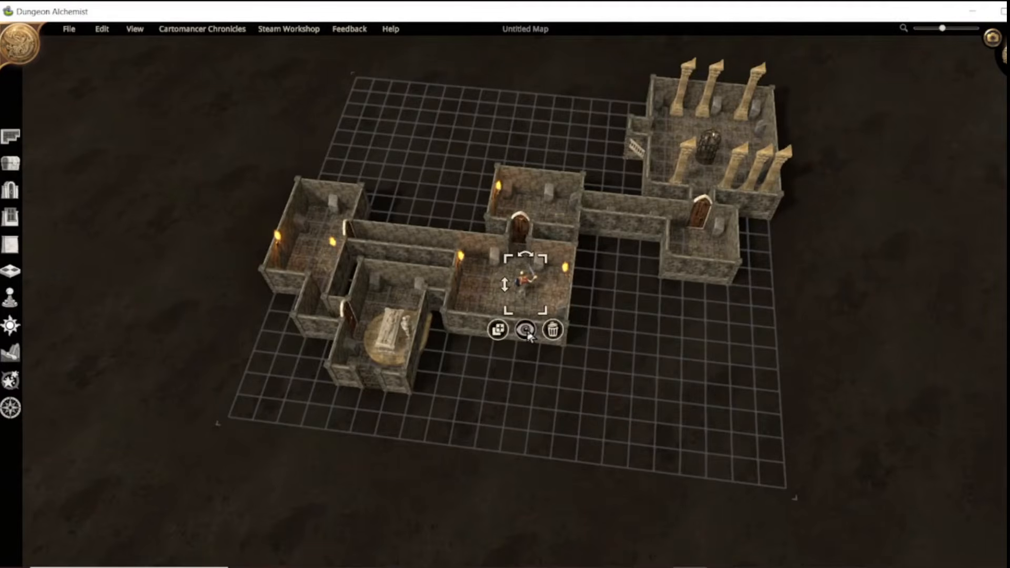
left_click(526, 330)
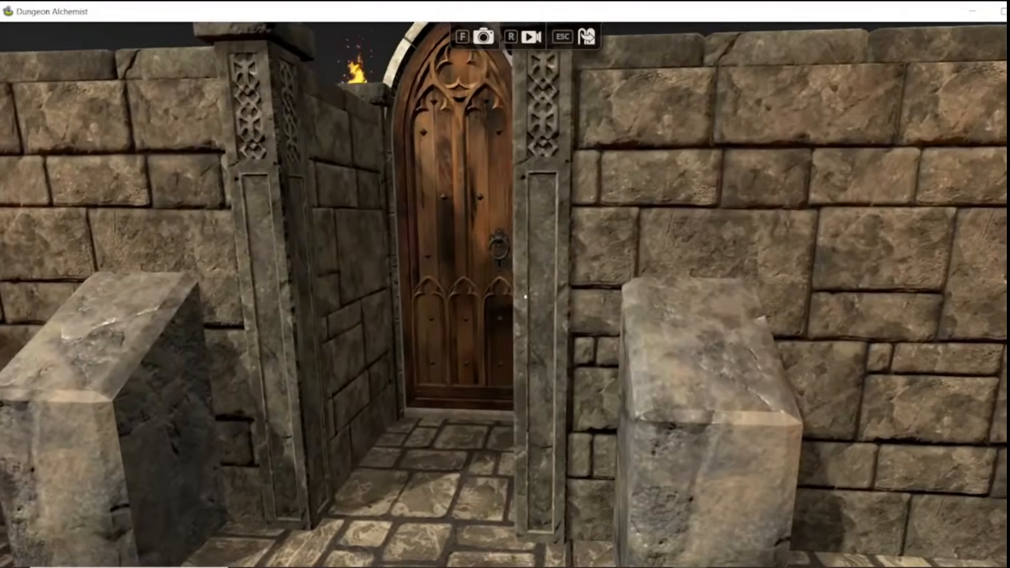
key("a")
key("w")
left_click(525, 297)
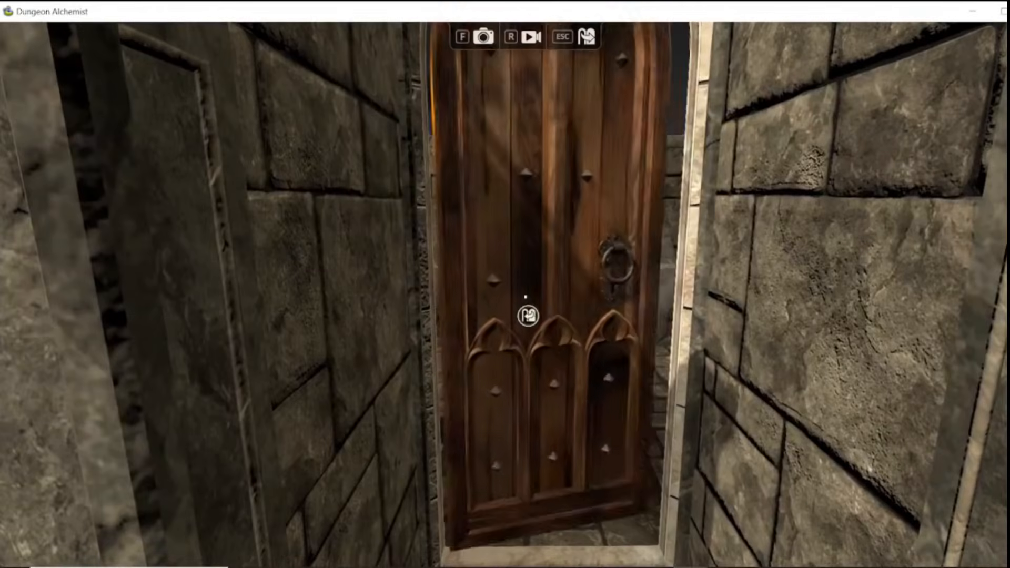
key("w")
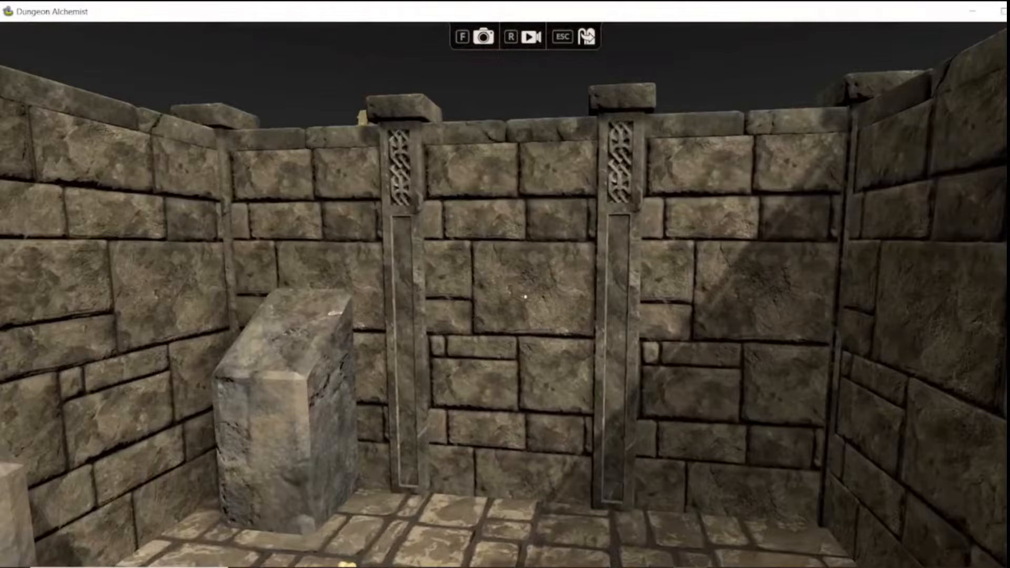
key("w")
key("s")
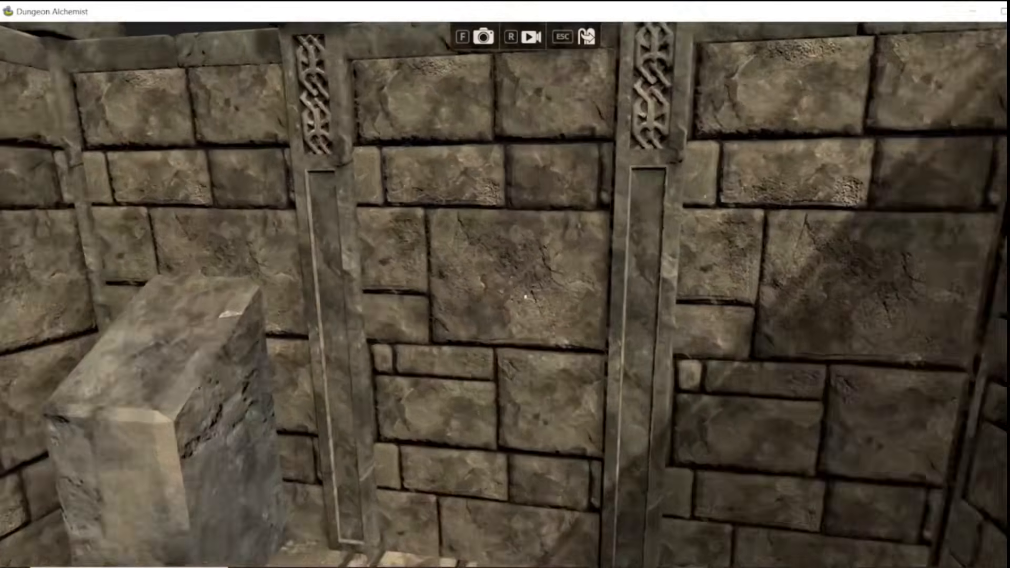
key("s")
key("Escape")
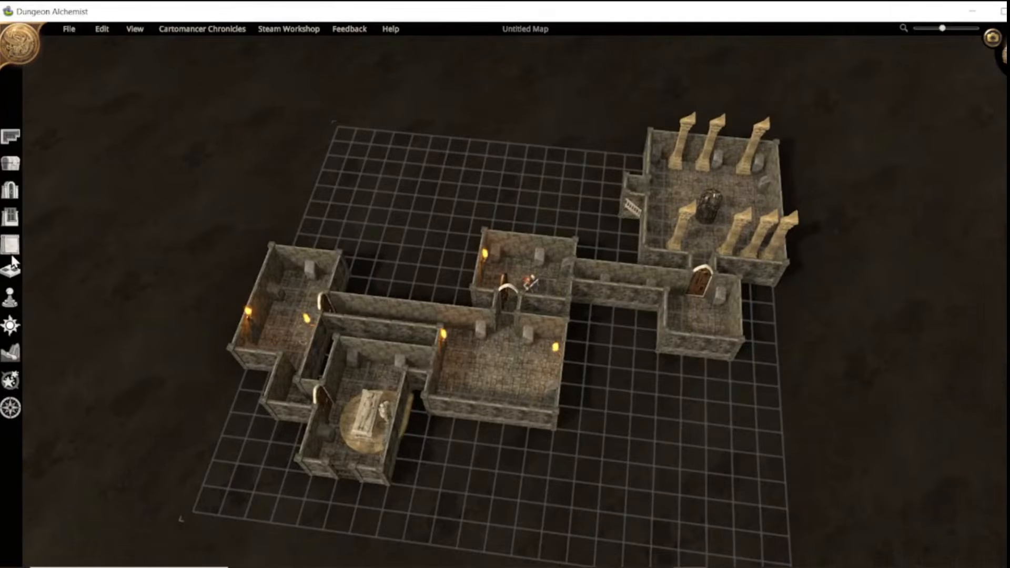
Add a pointed-arch wooden door with a pale stone frame between the small north room and the eastern corridor.
left_click(12, 196)
left_click(103, 225)
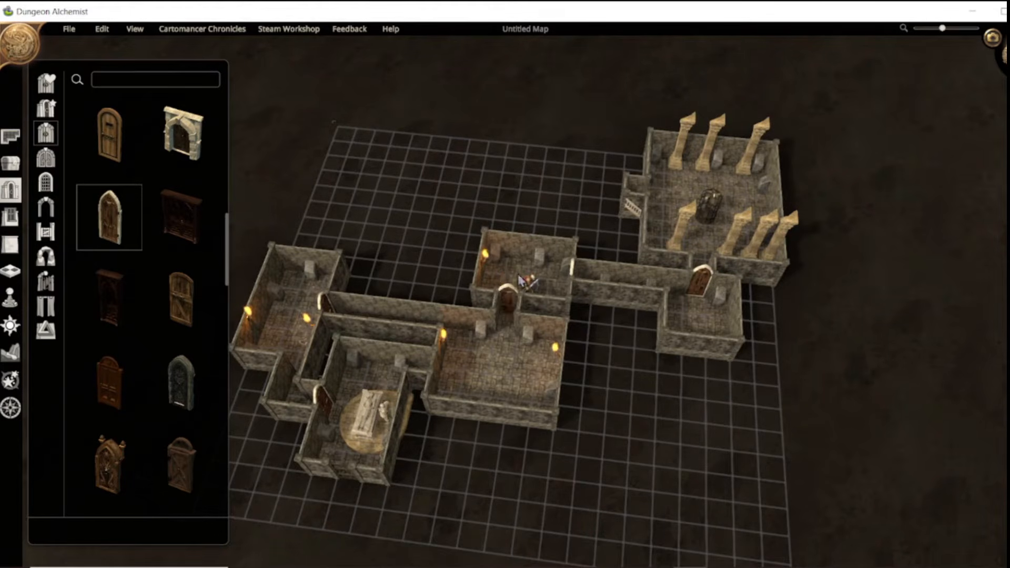
key("Escape")
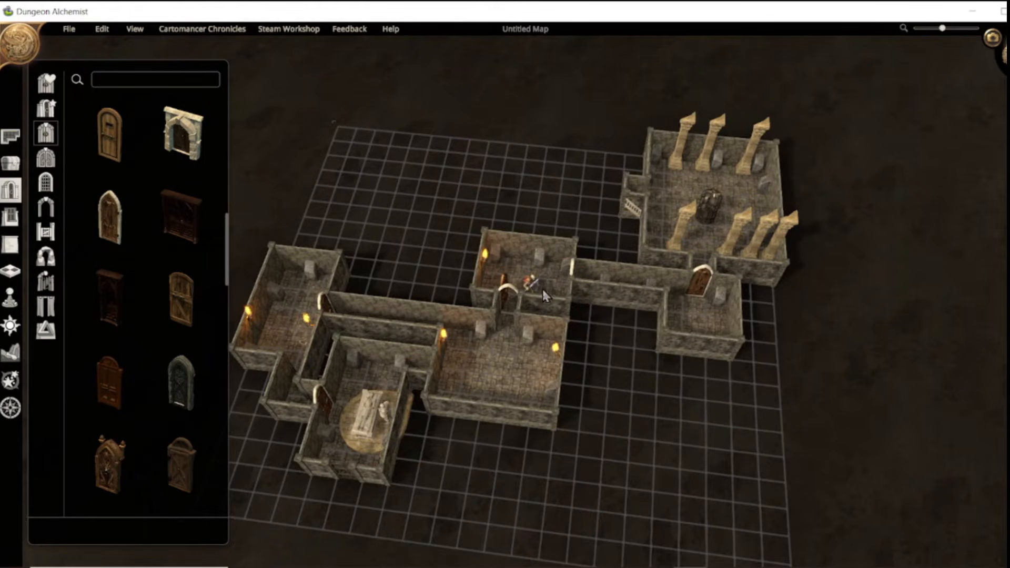
Walk the Skeletal Warrior in first person through the new door and along the corridor into the small eastern room.
left_click(525, 329)
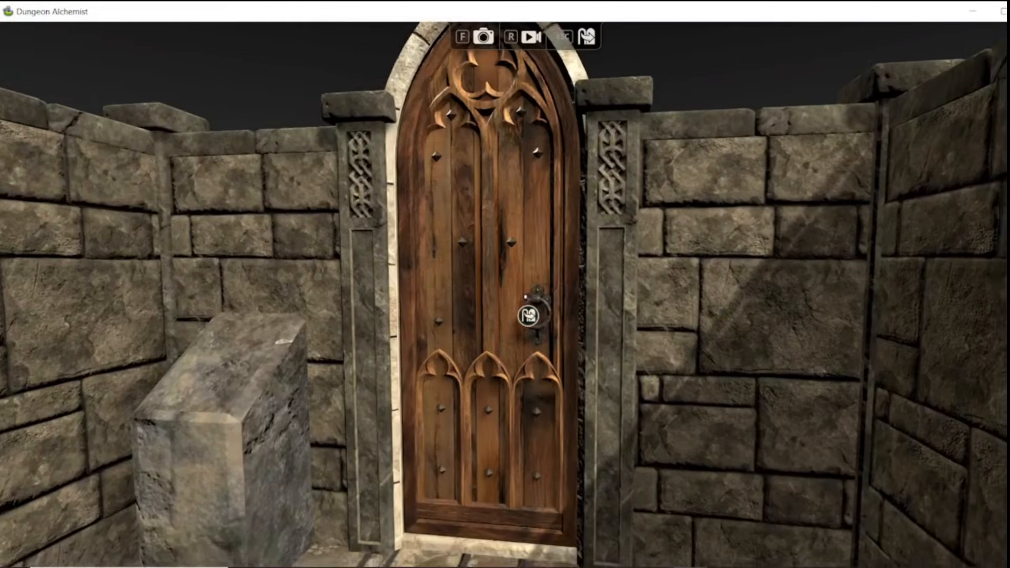
key("w")
left_click(525, 296)
key("w")
key("w")
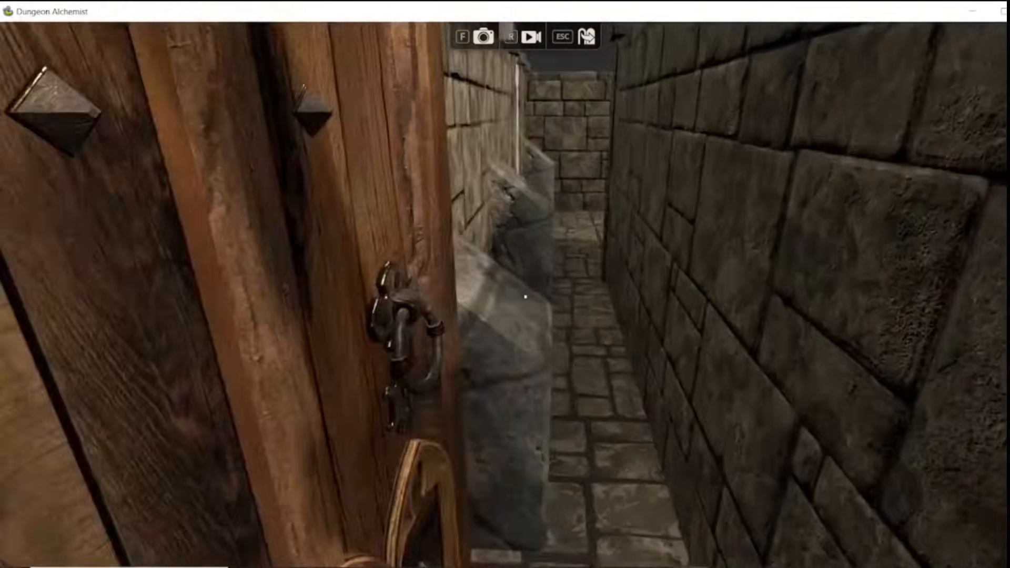
key("w")
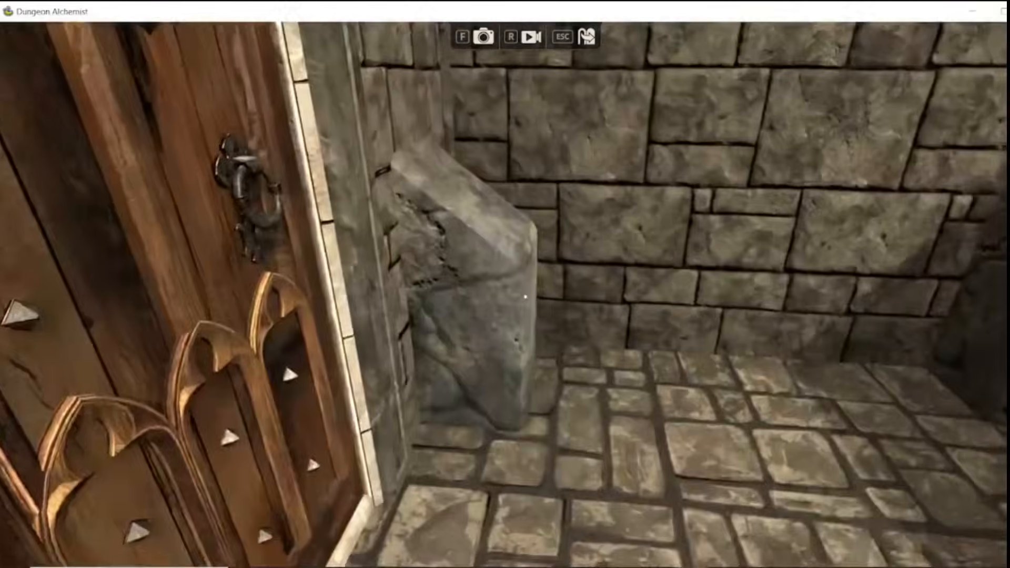
key("w")
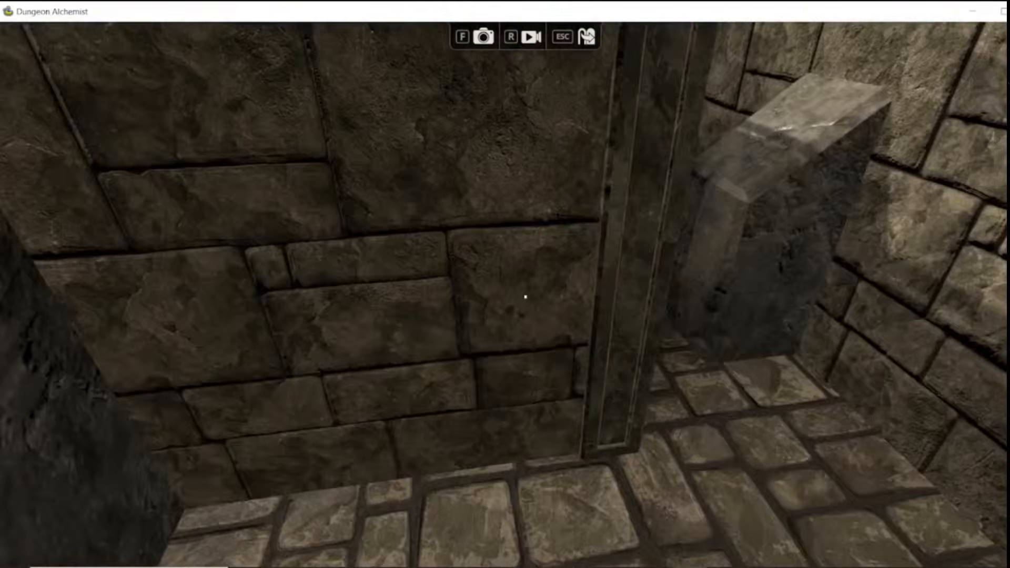
key("w")
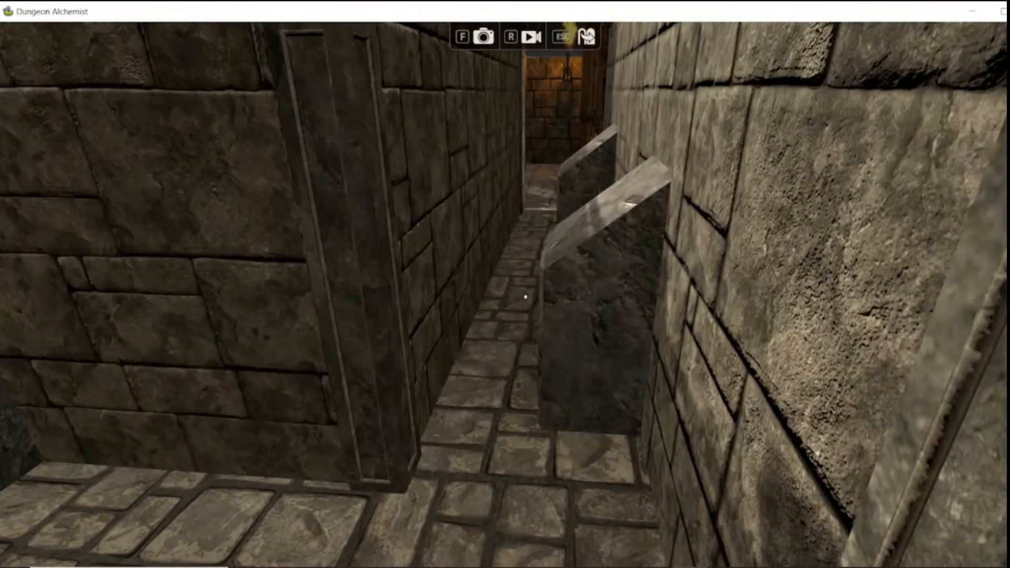
key("Escape")
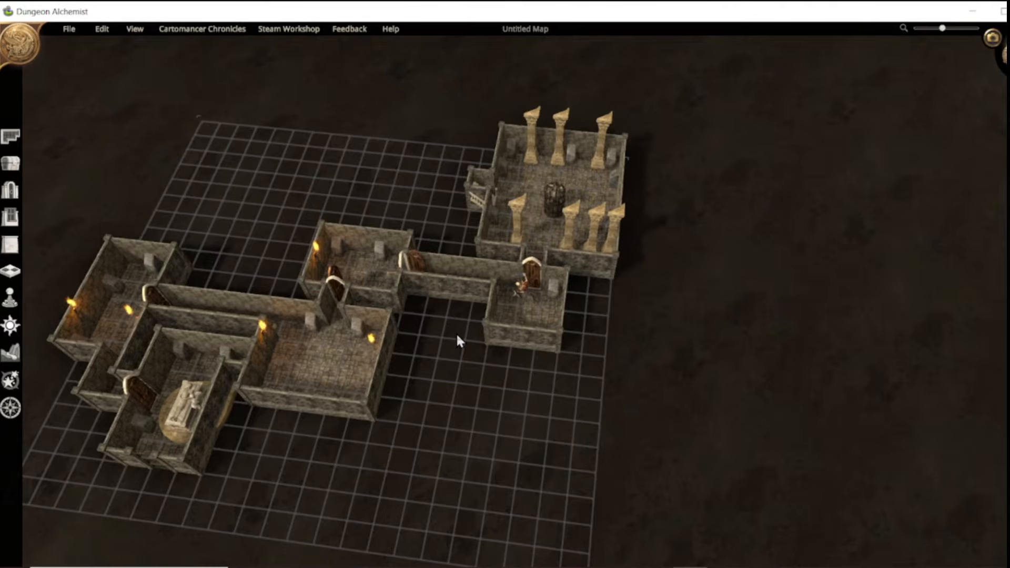
Open the door to the columned hall in the Skeletal Warrior's first-person view and check the passage behind it.
left_click(522, 292)
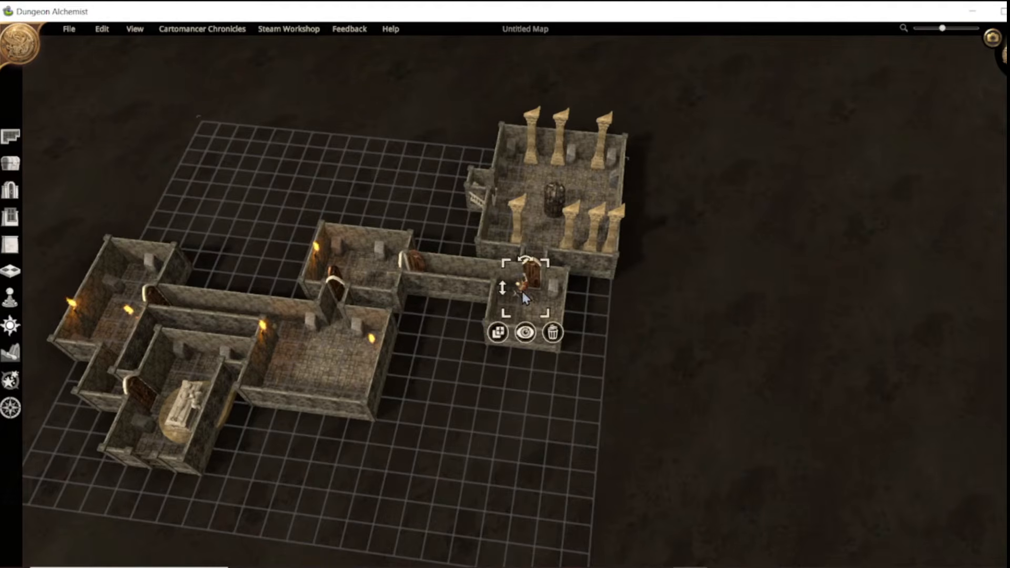
left_click(525, 333)
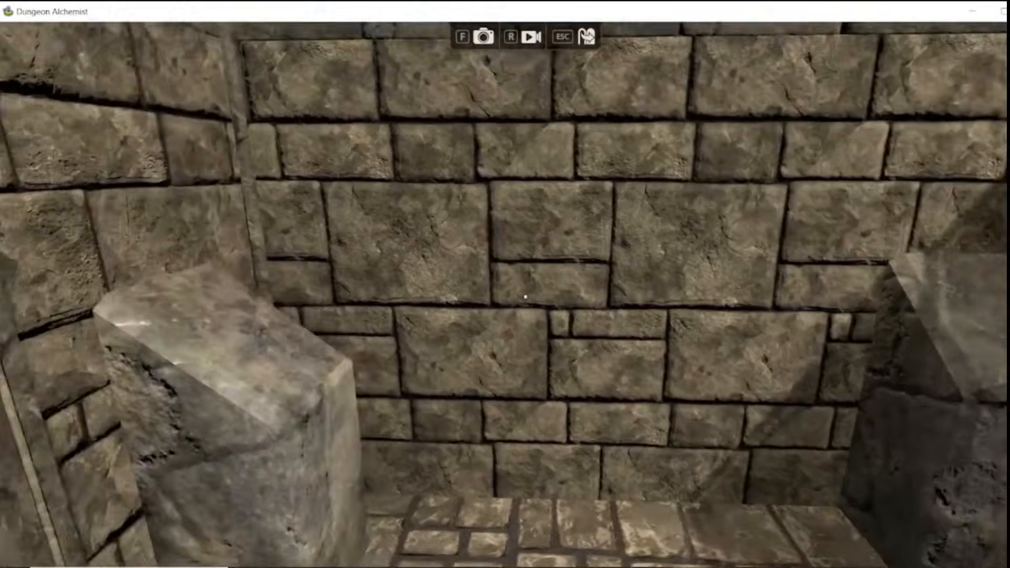
key("w")
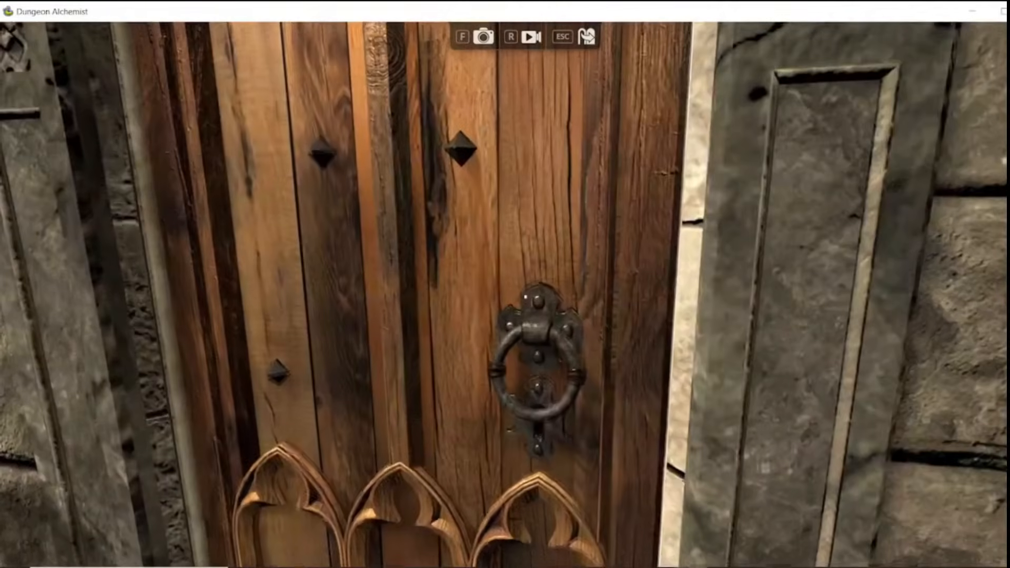
key("s")
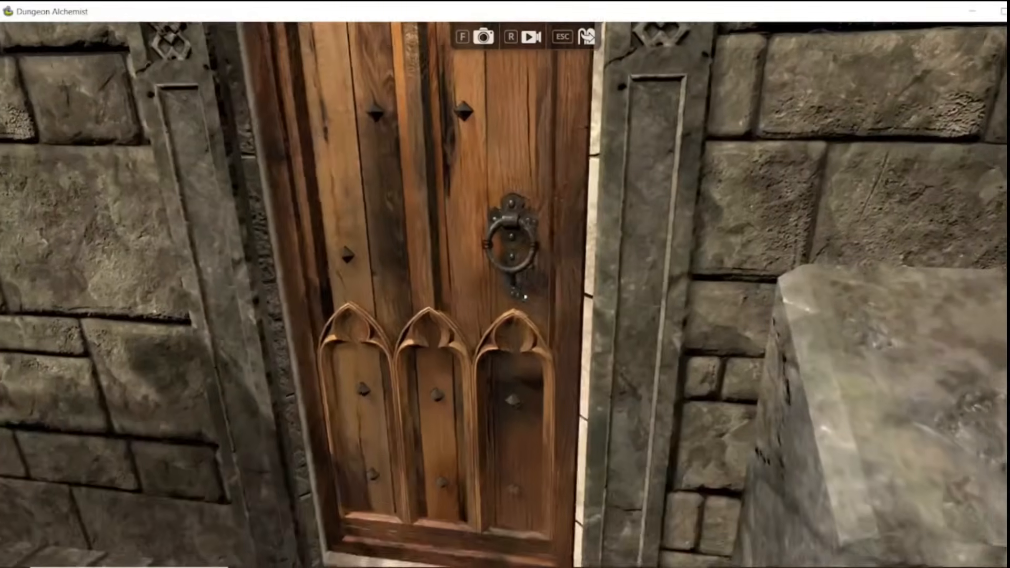
left_click(528, 316)
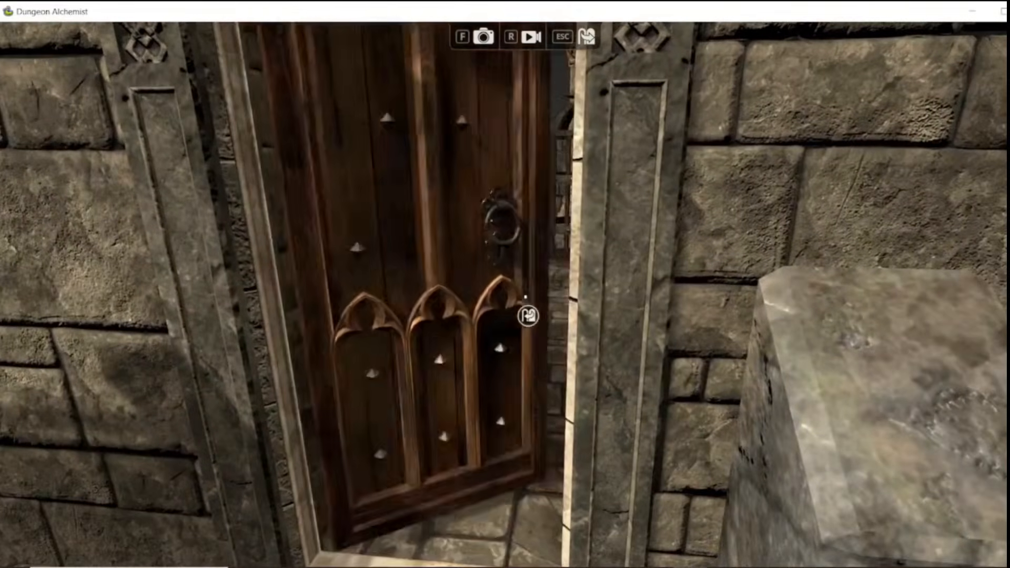
key("w")
key("s")
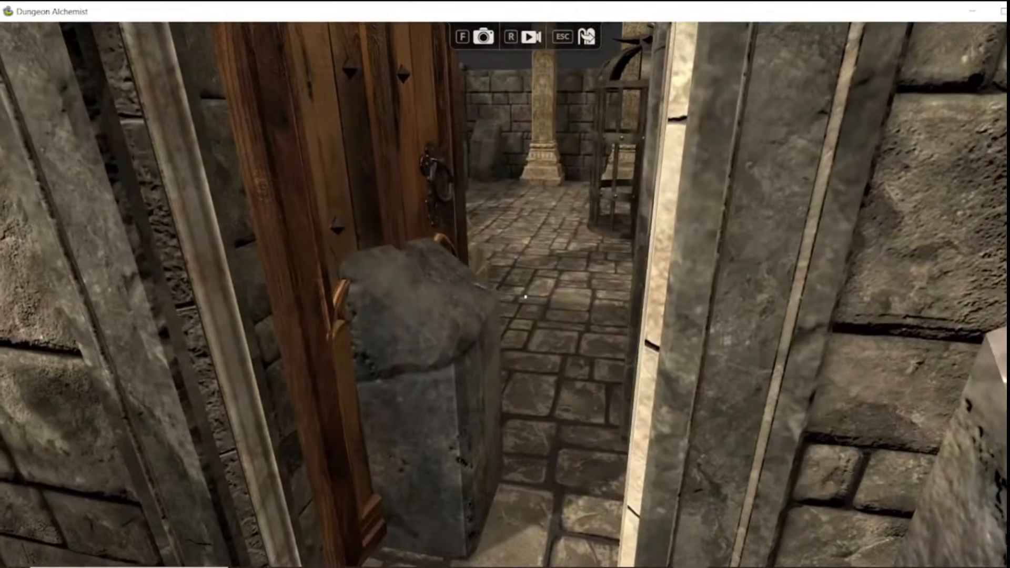
key("Escape")
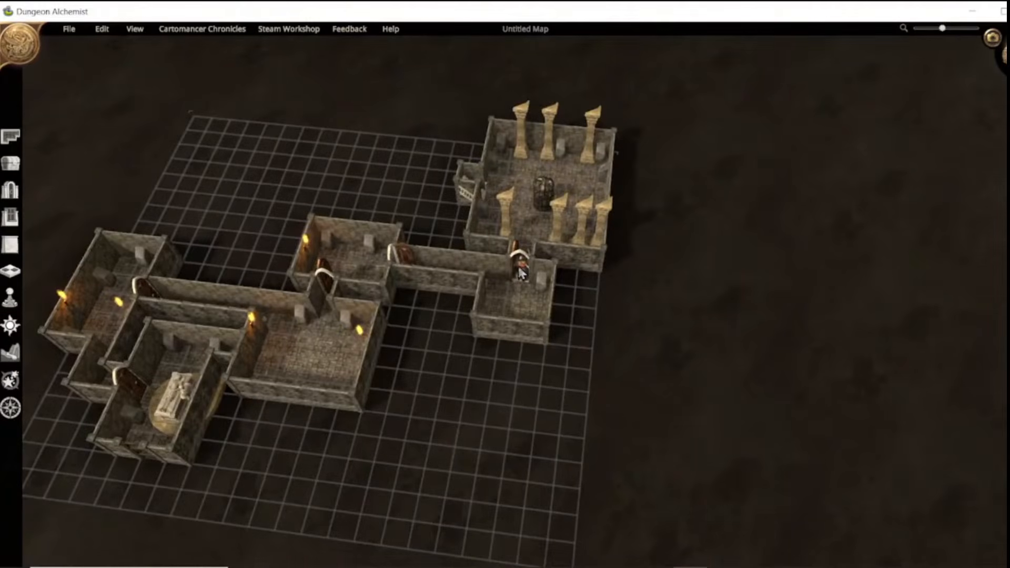
Move the Skeletal Warrior back into the small eastern room and delete the stone block behind the columned hall's door.
scroll(541, 289, "up", 5)
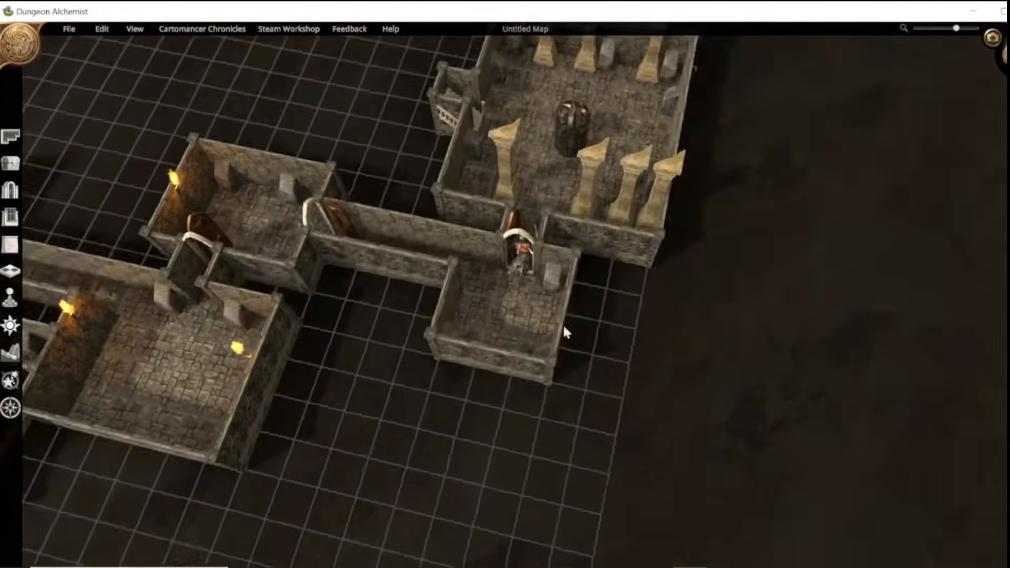
right_click_drag(564, 329, 389, 374)
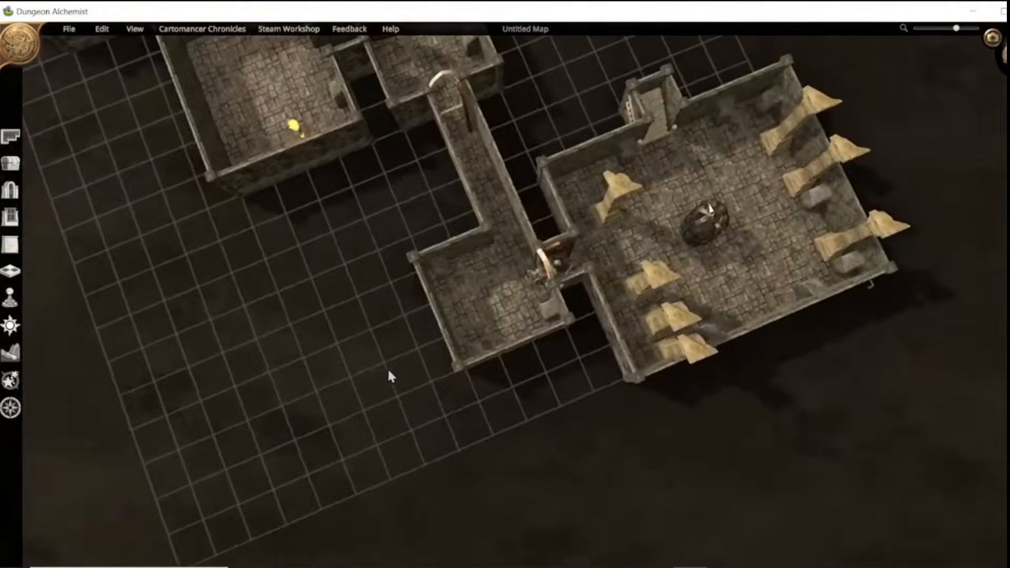
left_click(567, 258)
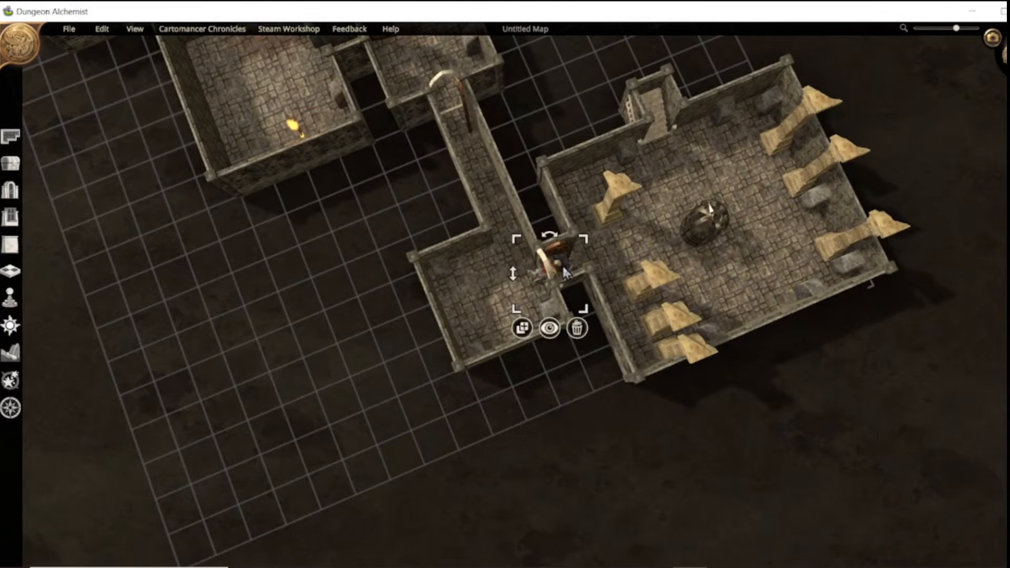
left_click_drag(561, 264, 513, 283)
left_click(564, 264)
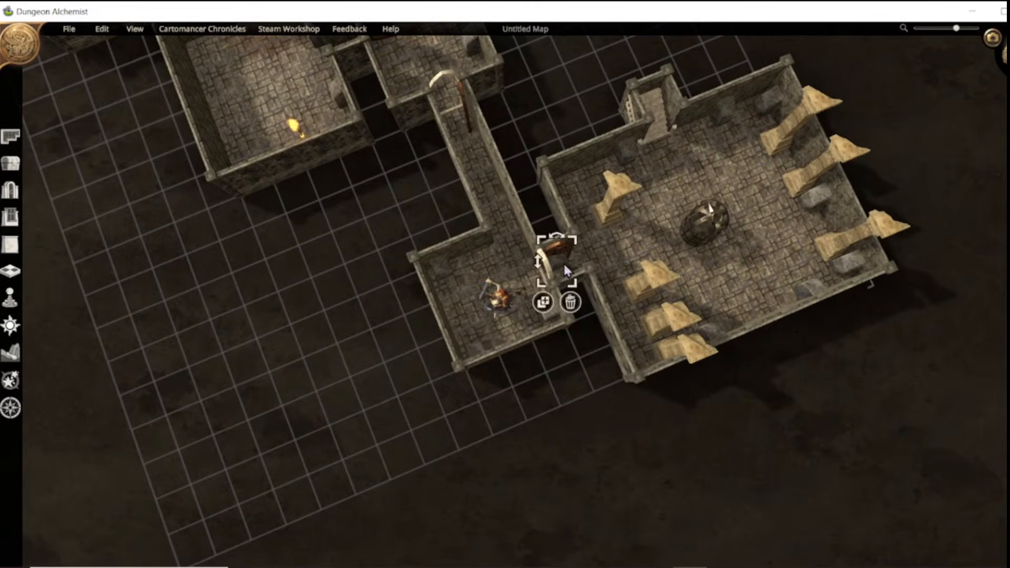
left_click(570, 301)
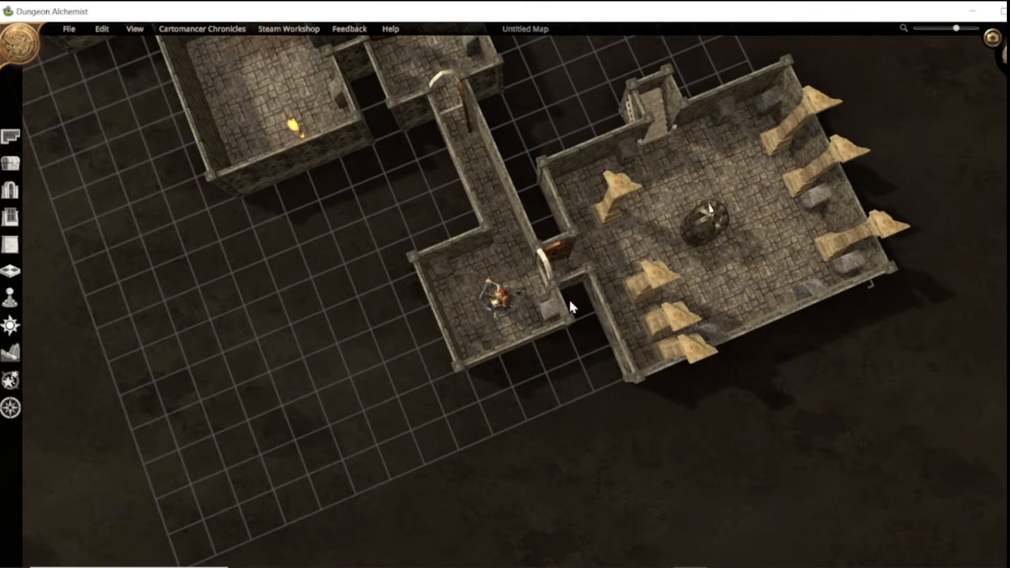
Walk the Skeletal Warrior in first person through the open door into the columned hall and inspect its columns, stairs and iron cage.
left_click(504, 302)
left_click(501, 345)
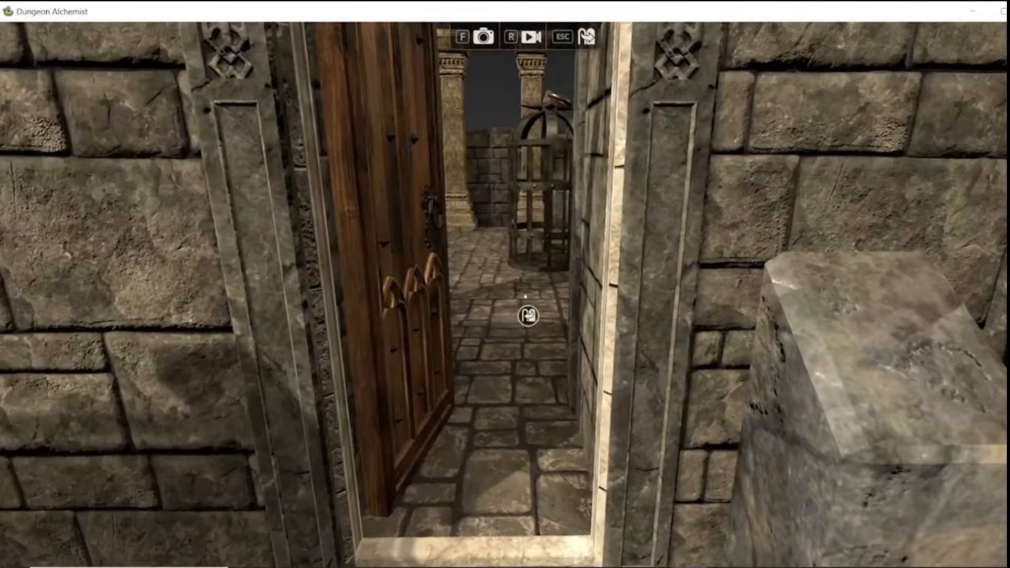
key("w")
key("w")
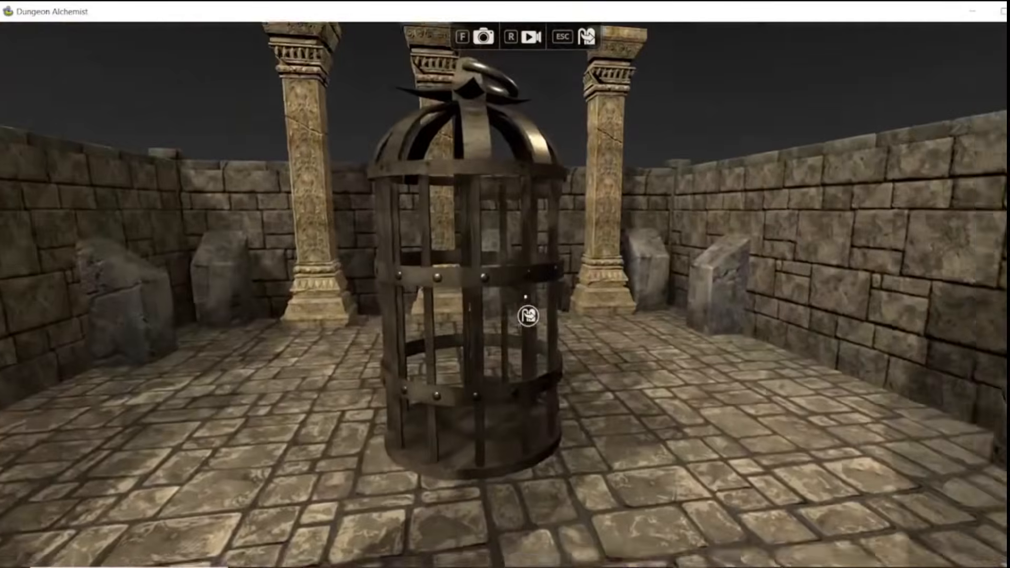
key("w")
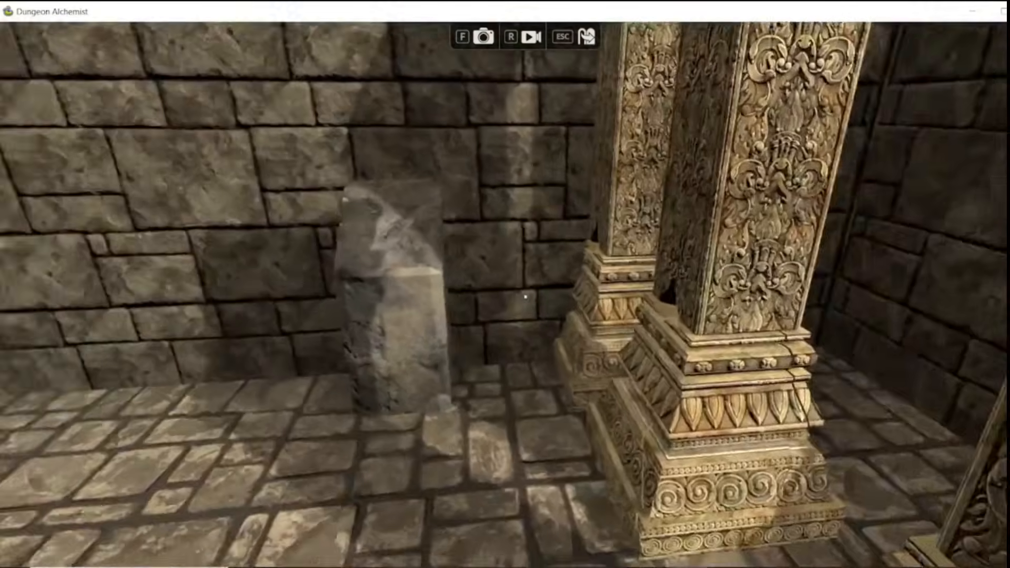
key("s")
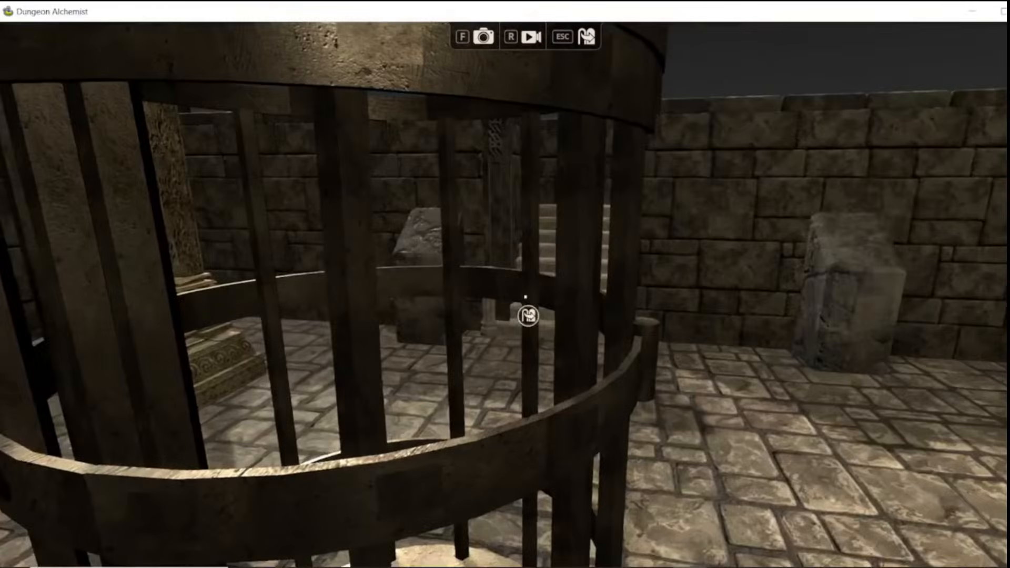
key("d")
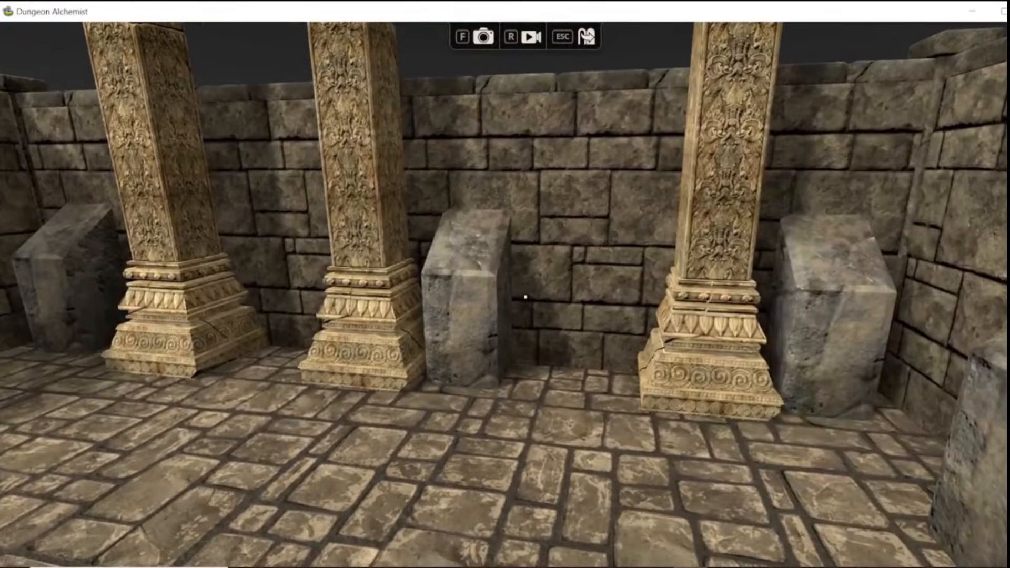
key("w")
key("s")
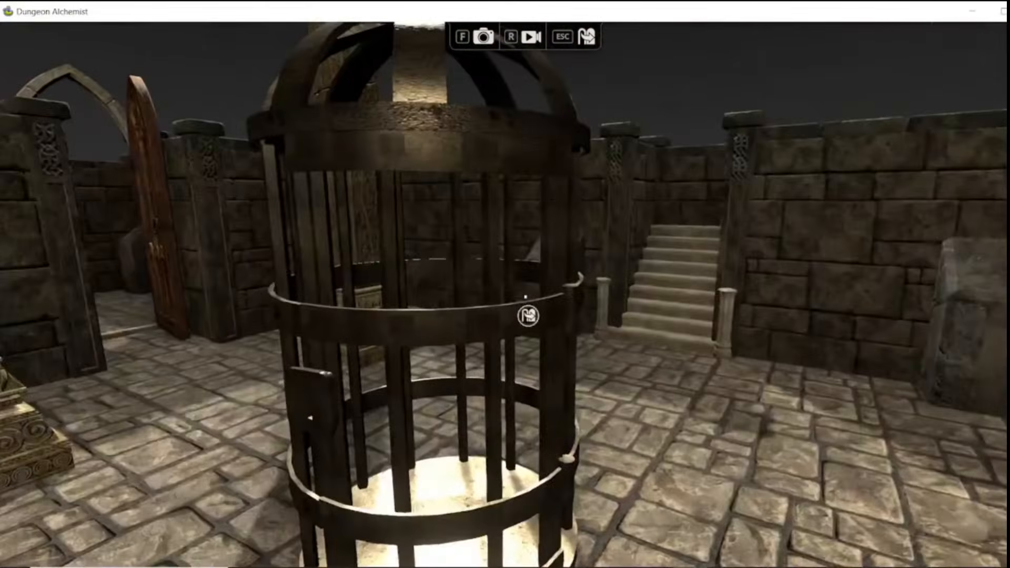
key("d")
key("w")
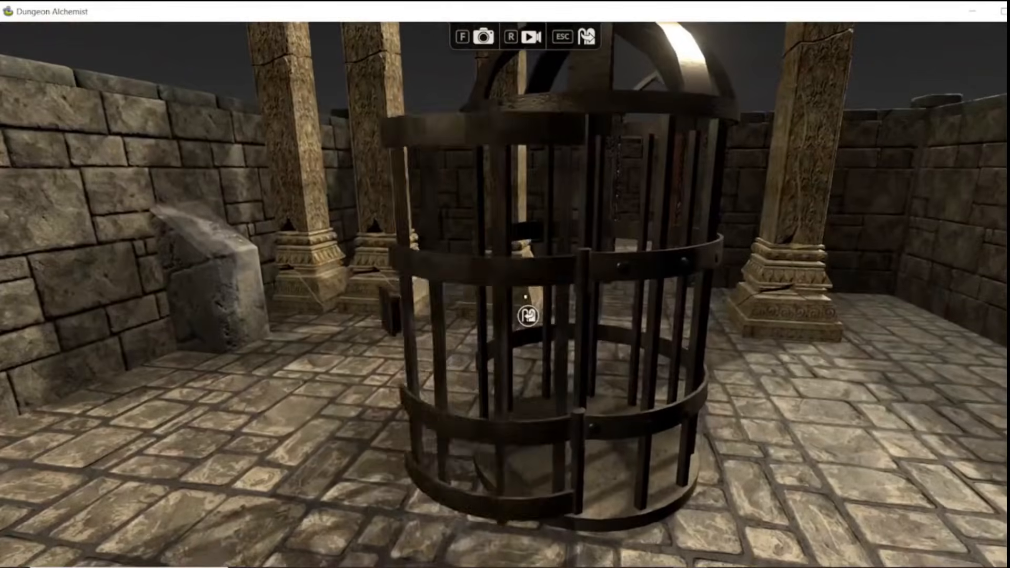
key("a")
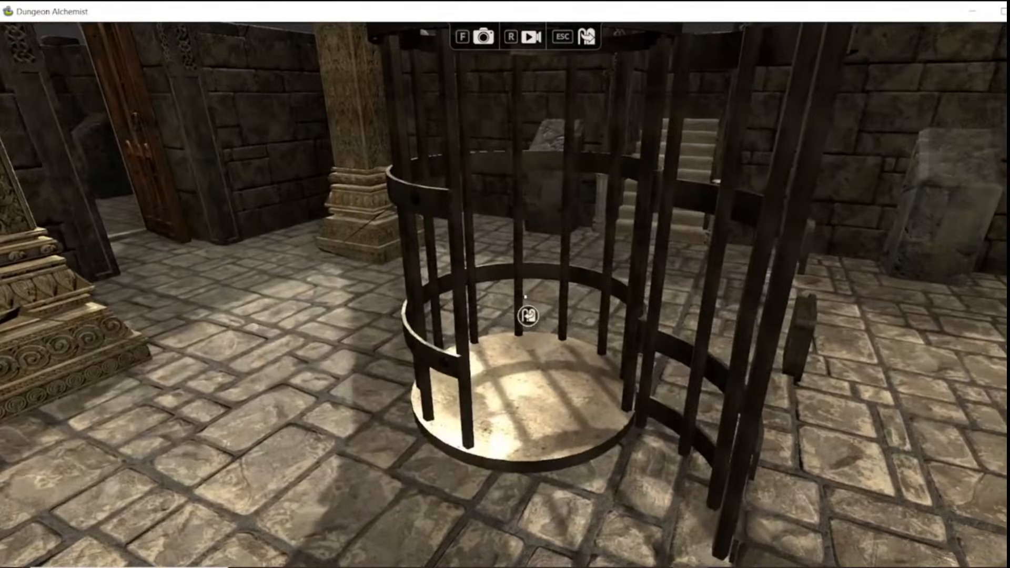
key("Escape")
Delete the iron cage in the middle of the columned hall and place a footed golden brazier with glowing coals there.
left_click(466, 243)
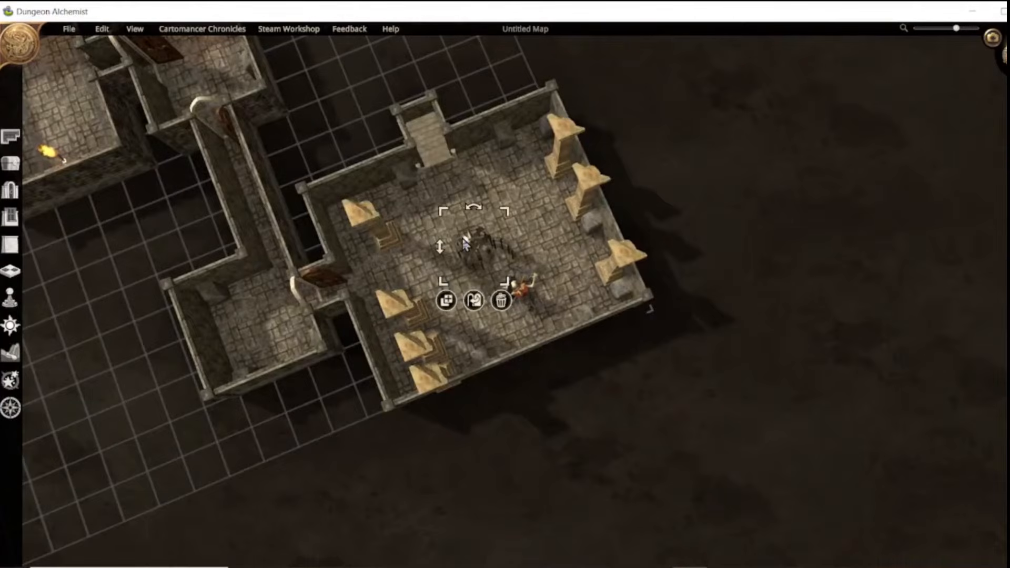
left_click(501, 305)
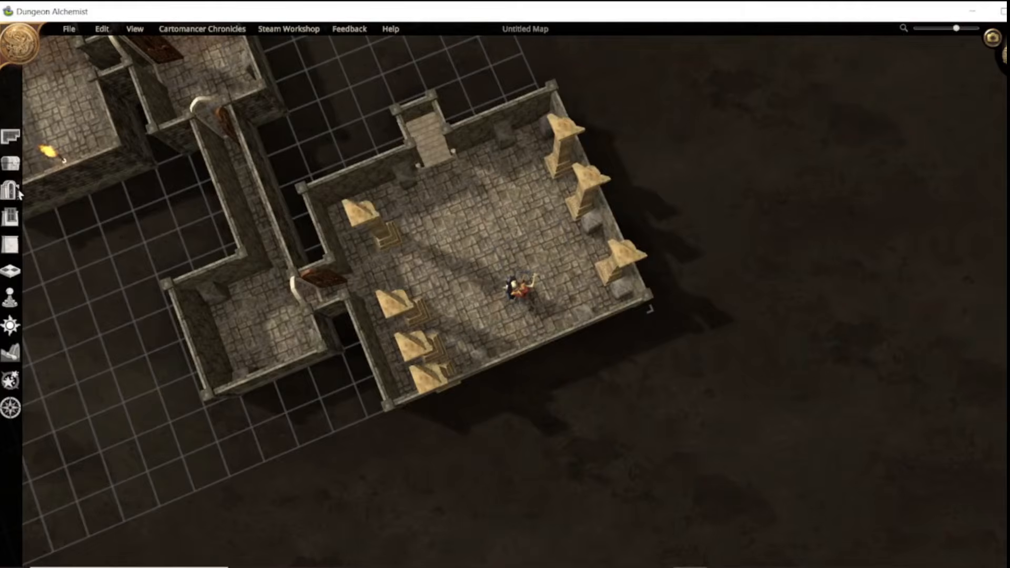
left_click(10, 166)
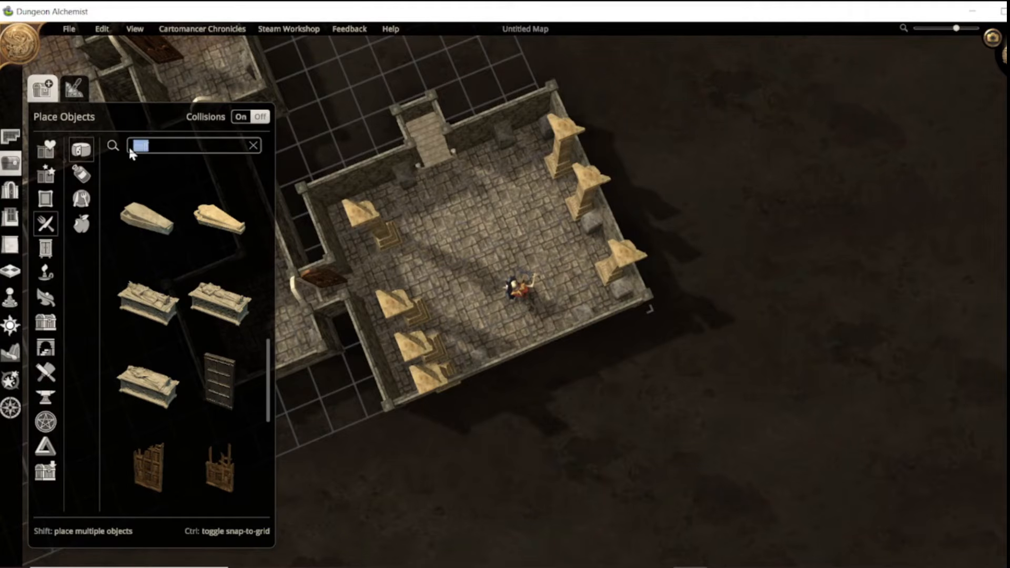
type("braz")
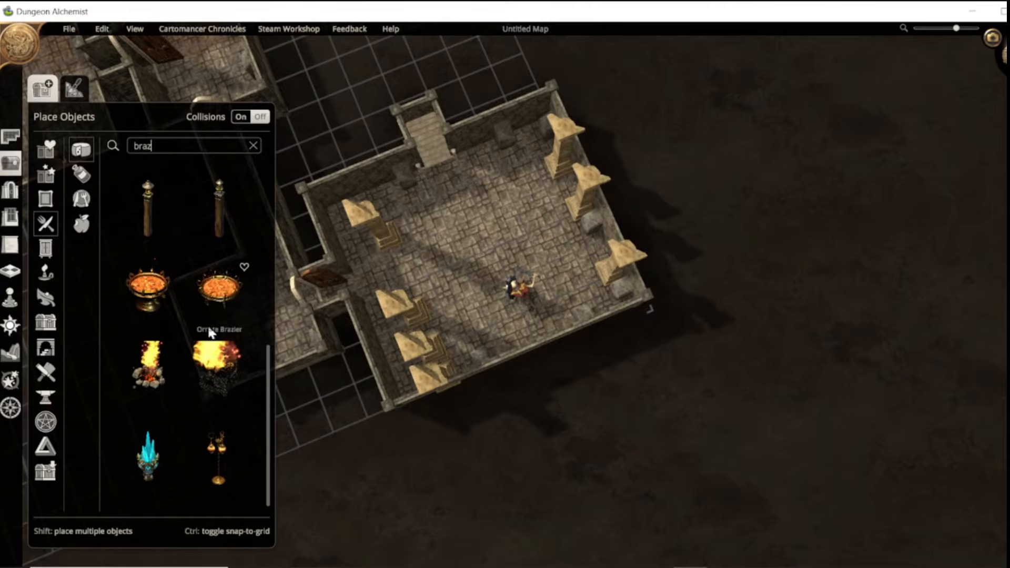
left_click(148, 307)
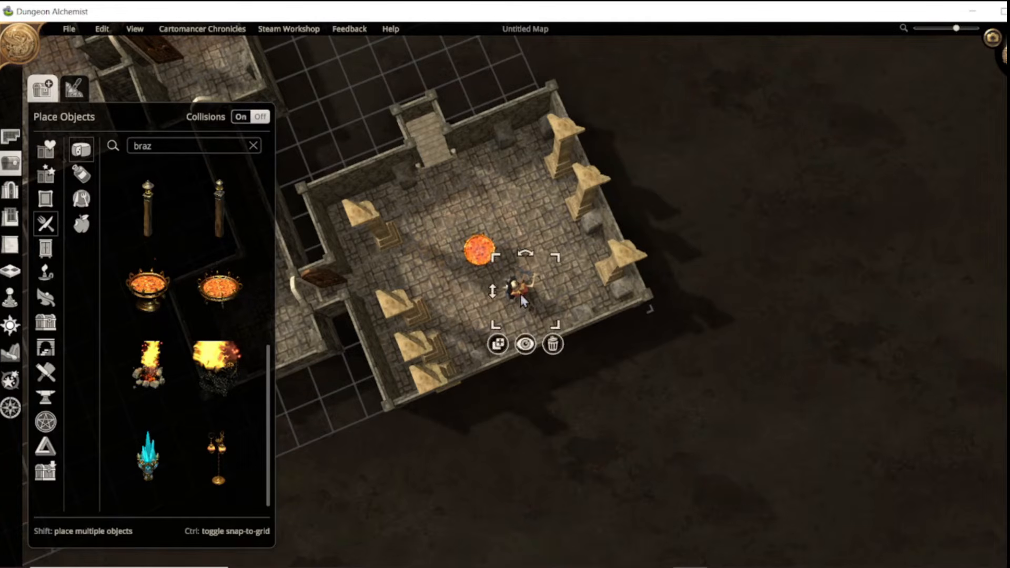
Inspect the brazier and the surrounding columns from the Skeletal Warrior's first-person view.
left_click(525, 345)
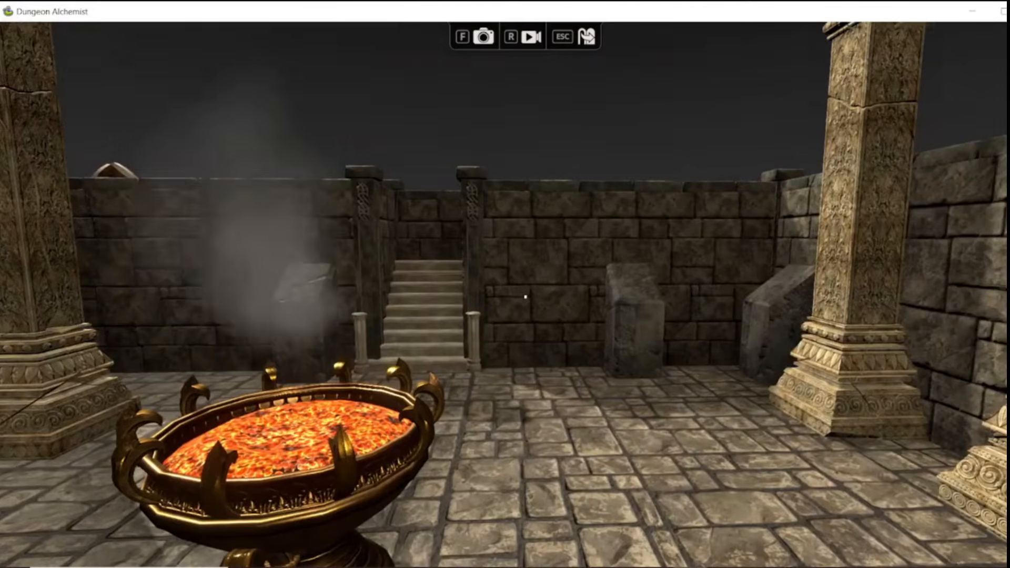
key("s")
key("a")
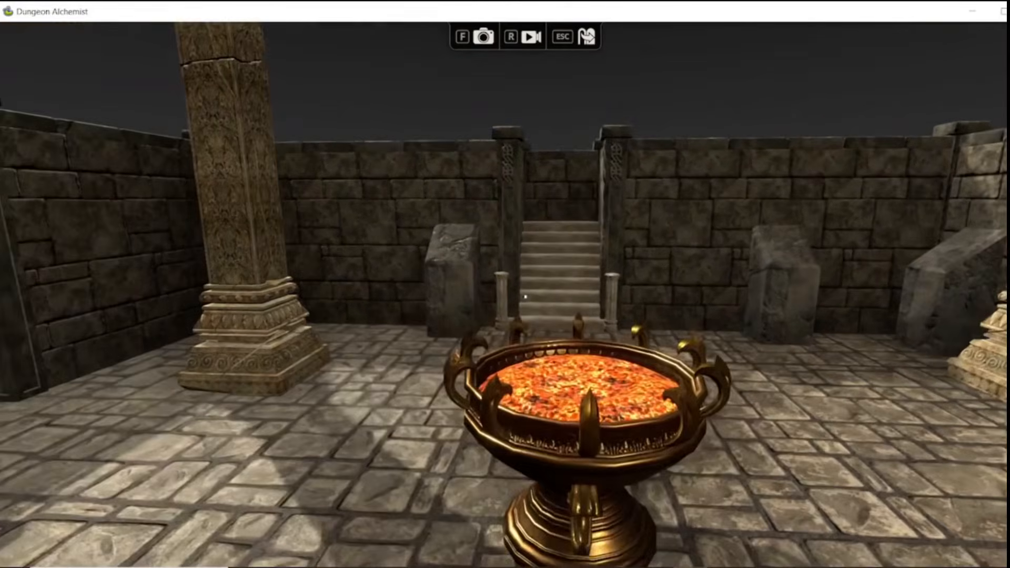
key("d")
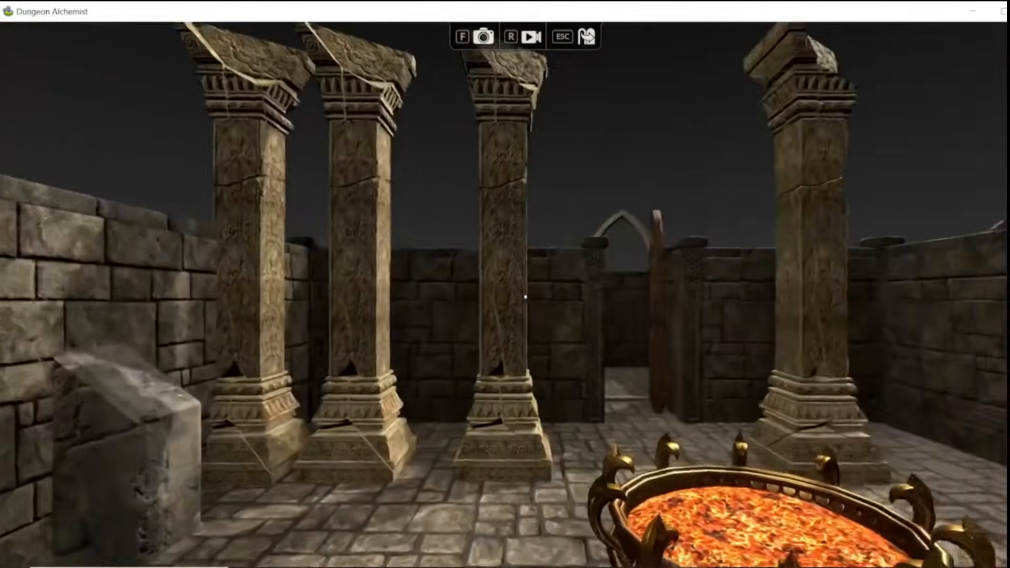
key("d")
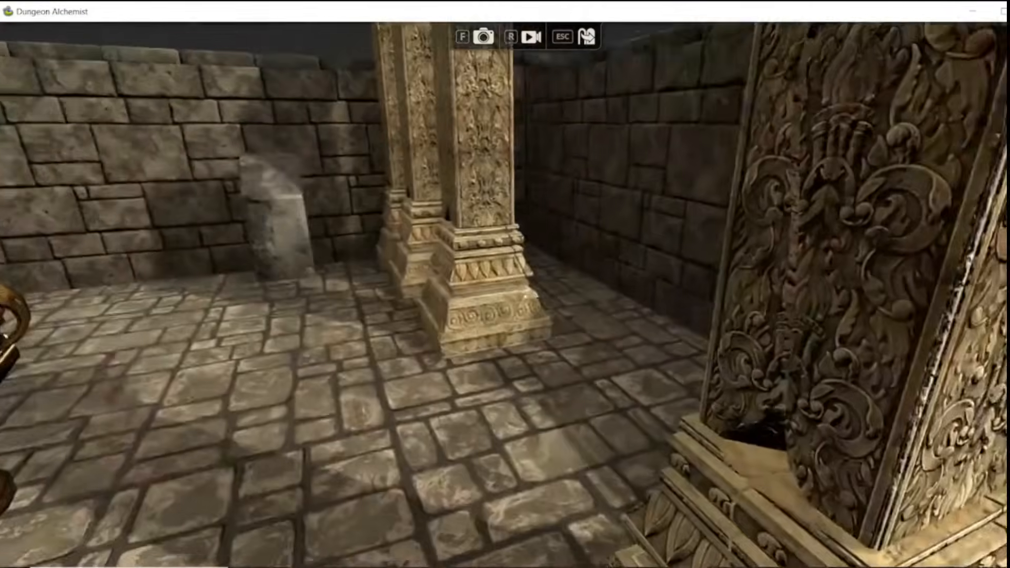
key("w")
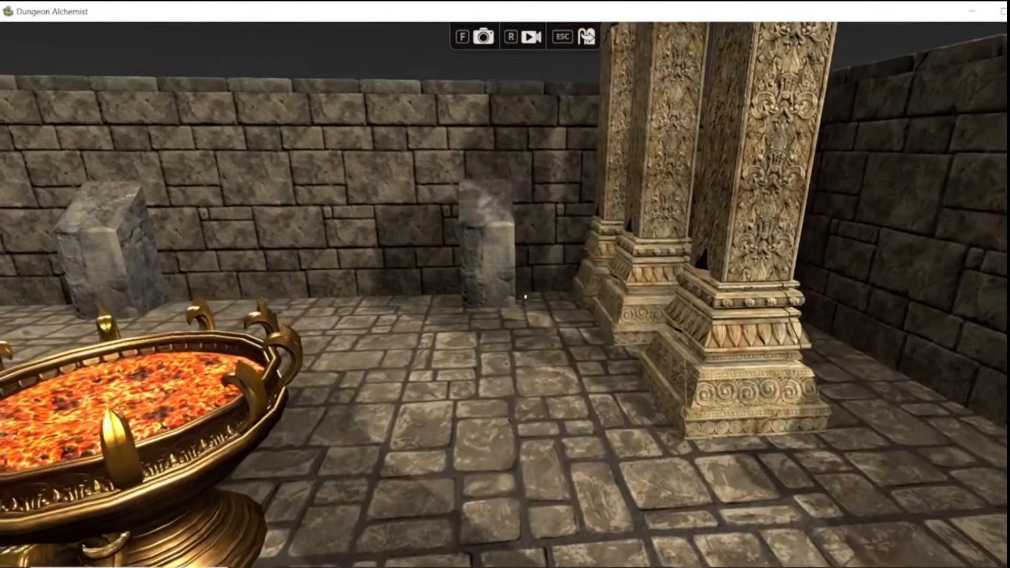
key("Escape")
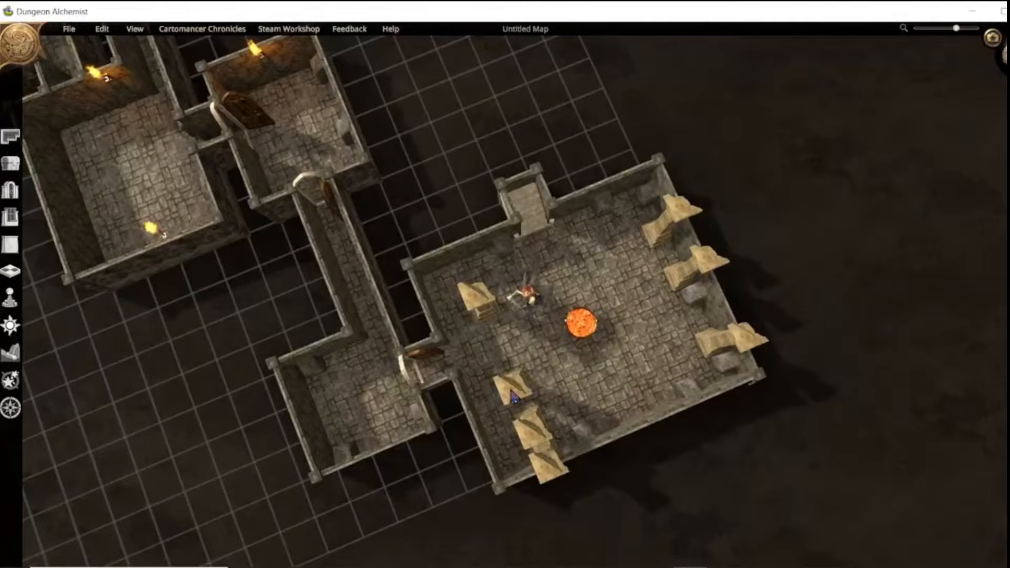
Delete the three surplus columns in the hall, leaving two on each of its two column sides.
mouse_move(514, 401)
left_mouse_down()
mouse_move(501, 372)
mouse_move(507, 387)
left_mouse_up()
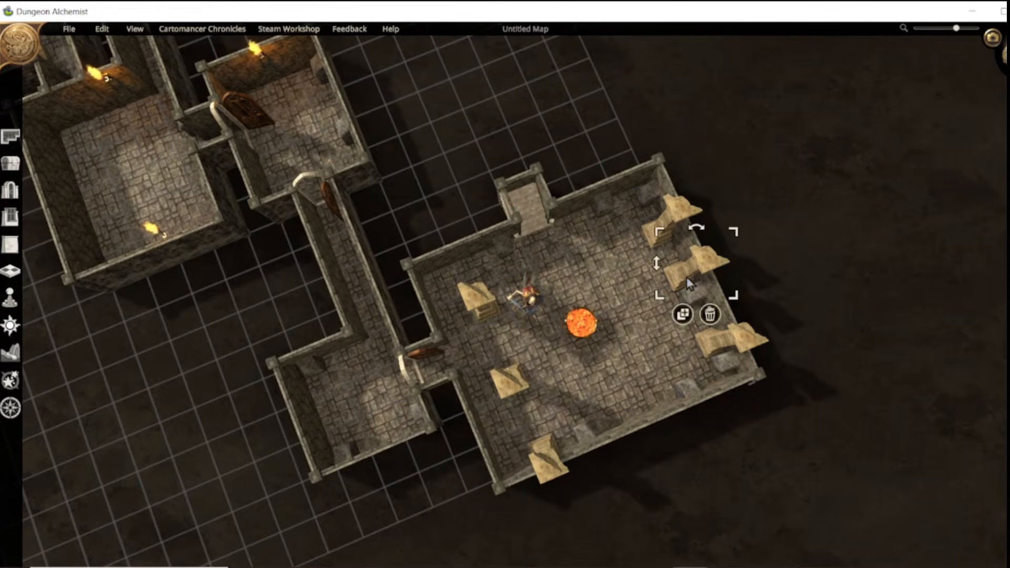
key("Delete")
left_click(501, 380)
key("Delete")
left_click_drag(550, 460, 536, 430)
middle_click_drag(537, 431, 687, 285)
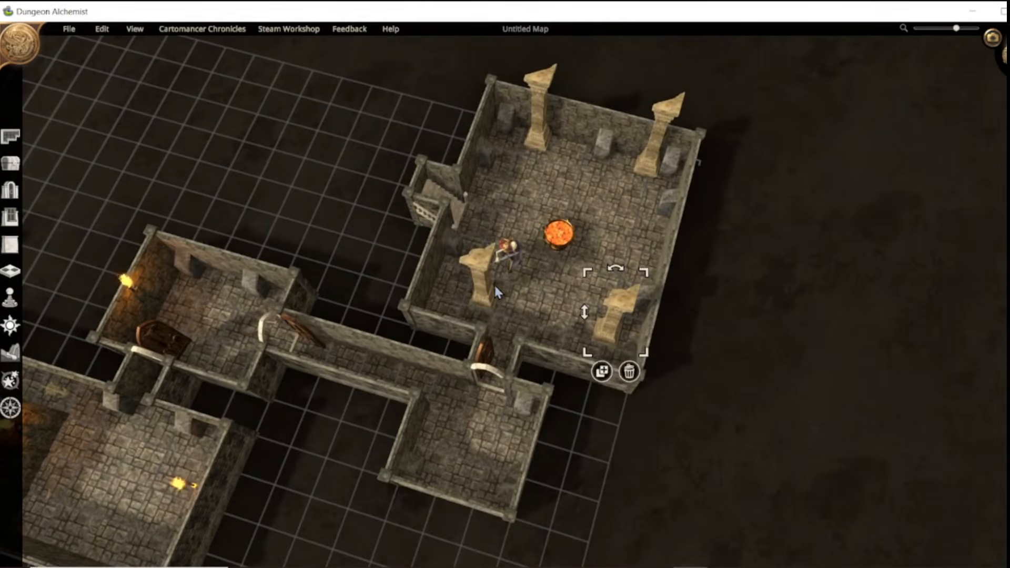
Move three of the remaining columns slightly inward from the hall's walls to even out their arrangement.
left_click(653, 168)
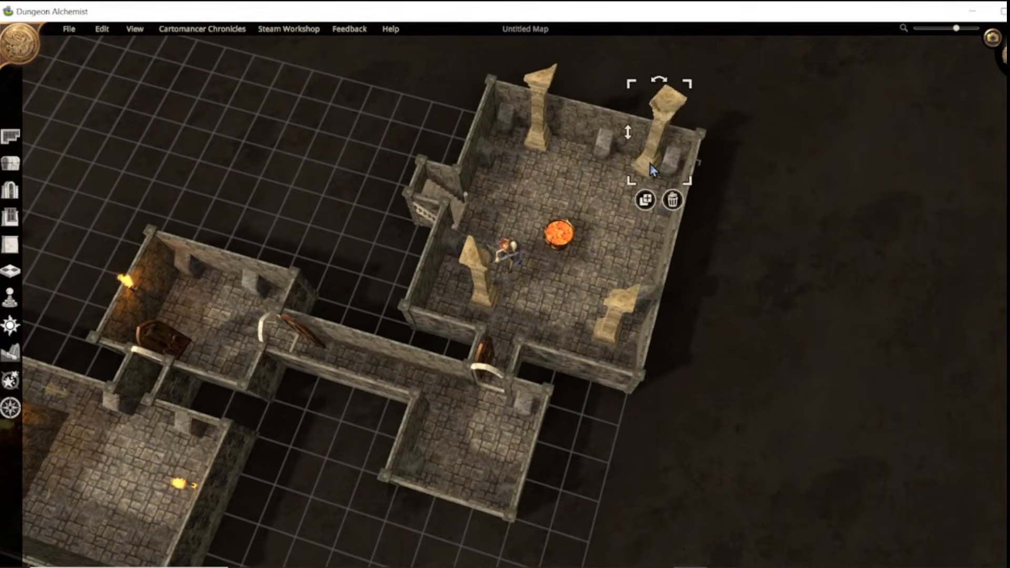
left_click(611, 337)
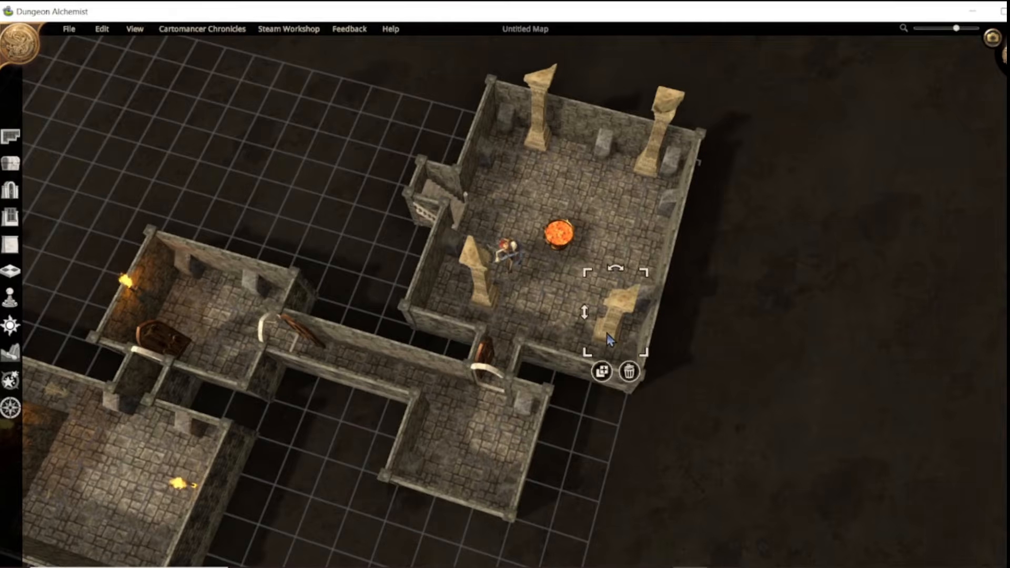
left_click_drag(611, 337, 593, 337)
left_click_drag(648, 169, 632, 184)
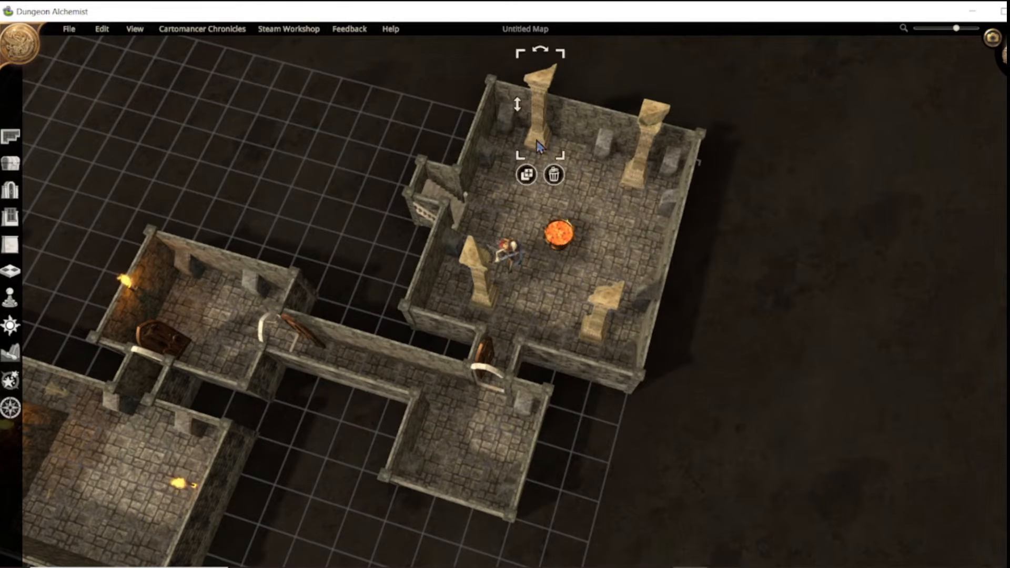
left_click_drag(541, 148, 542, 158)
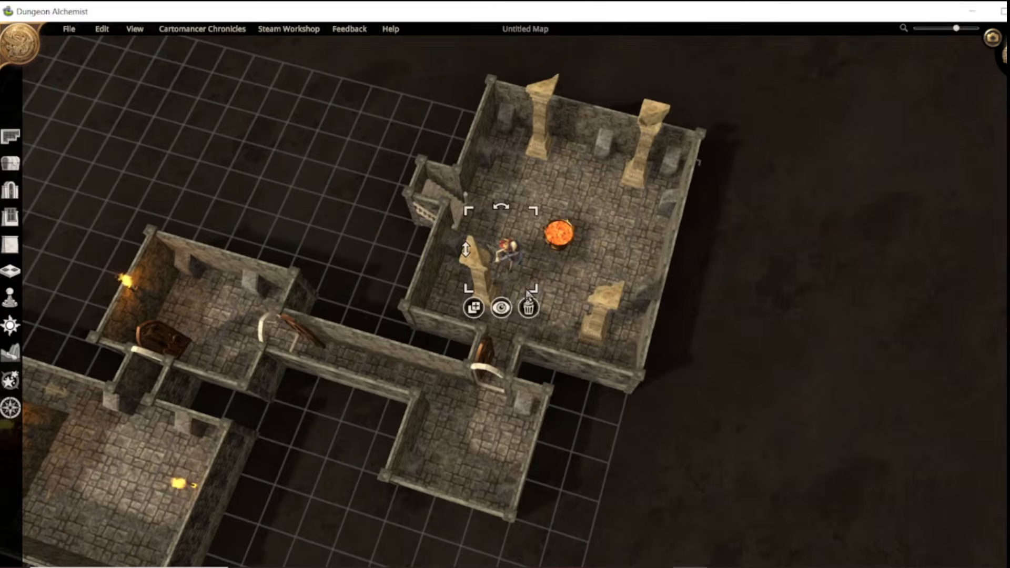
Walk the Skeletal Warrior in first person to the hall's staircase and examine the walls enclosing it.
left_click(502, 308)
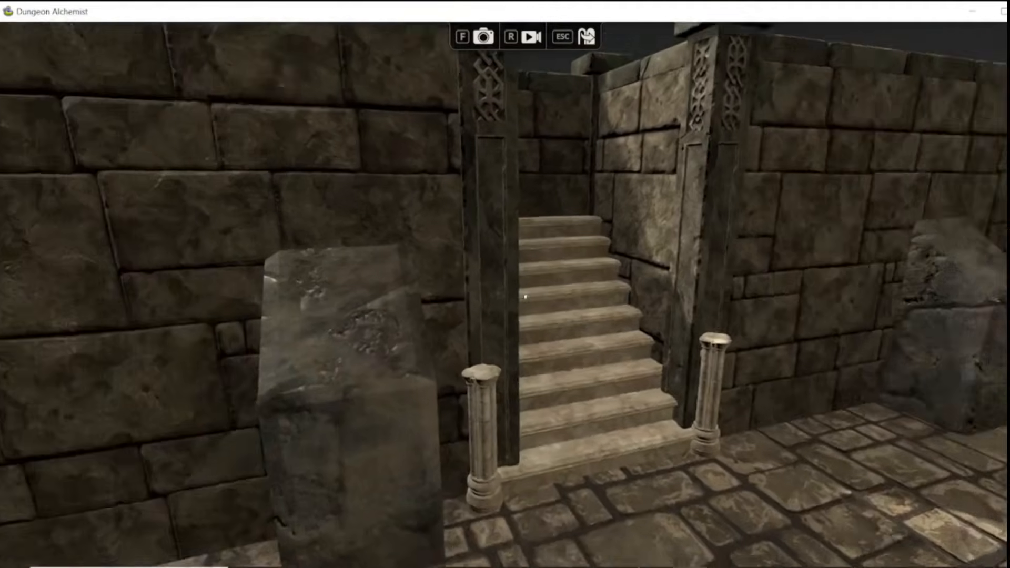
key("w")
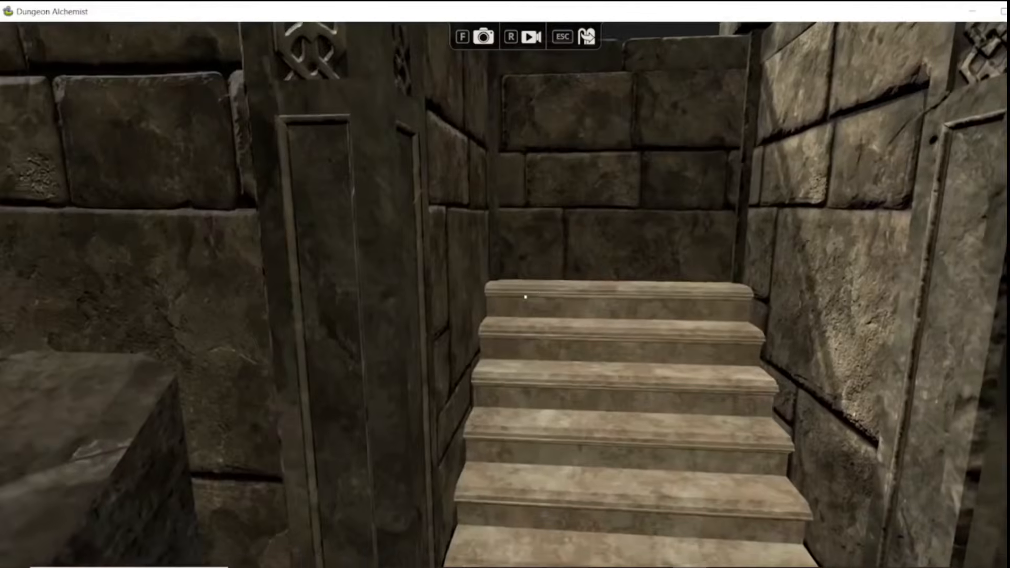
key("d")
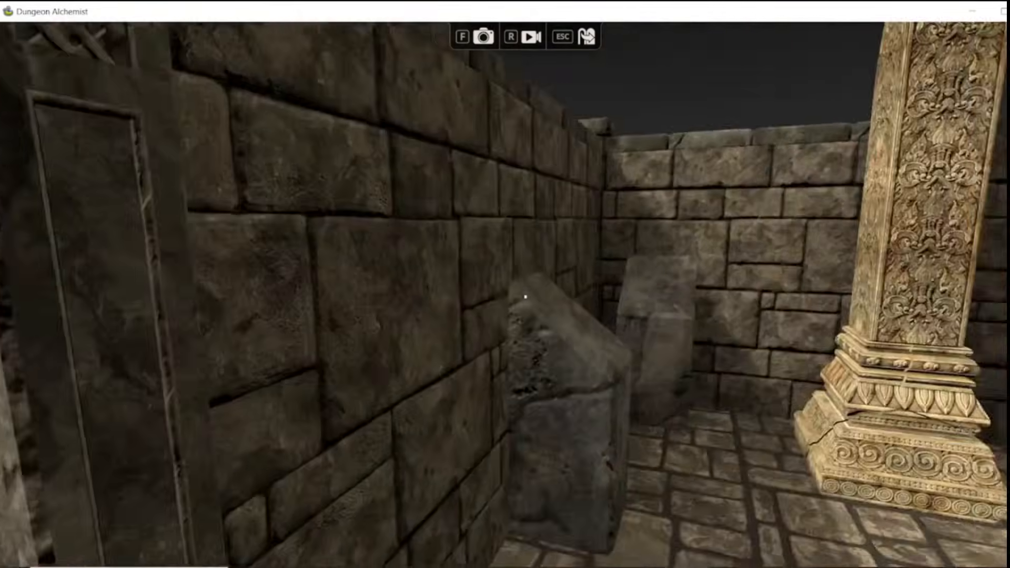
key("w")
key("d")
key("w")
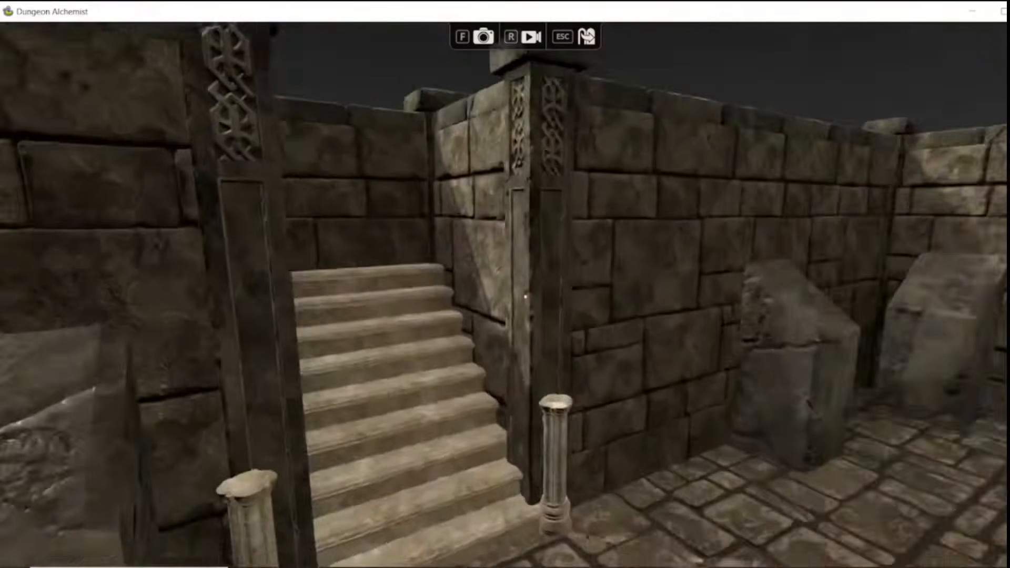
key("d")
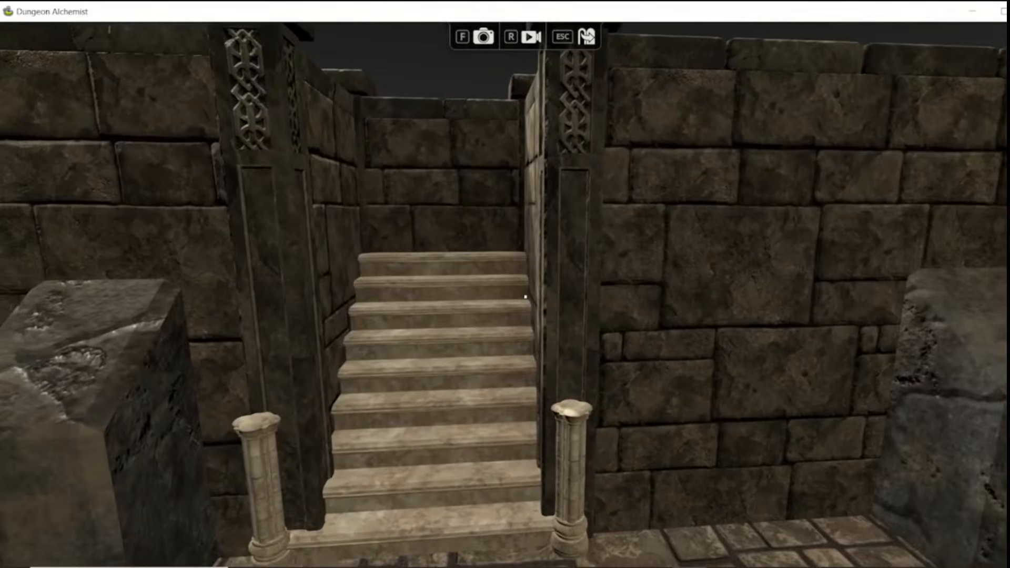
key("Escape")
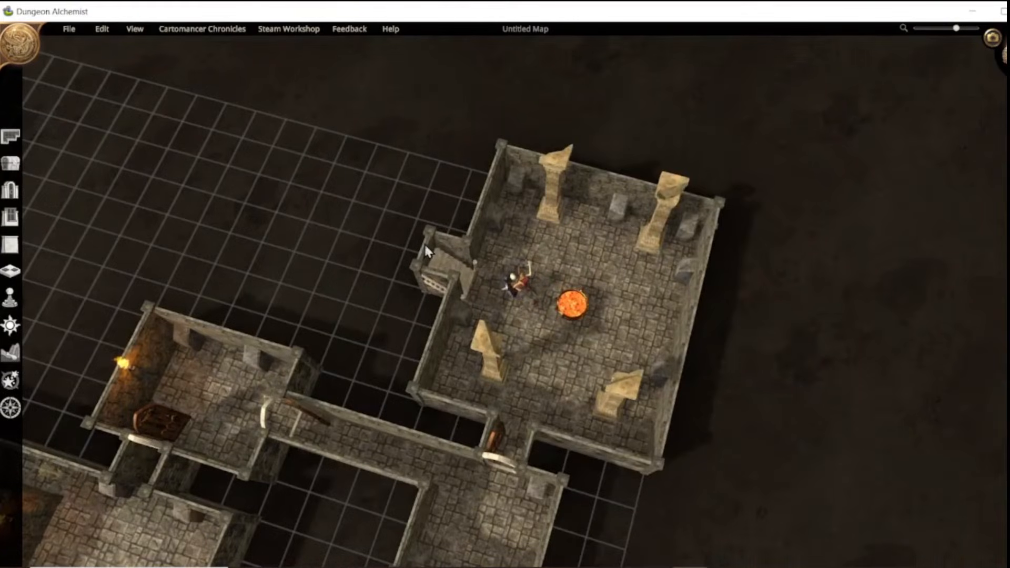
Remove the back wall and one side wall of the staircase alcove beside the columned hall.
left_click(9, 242)
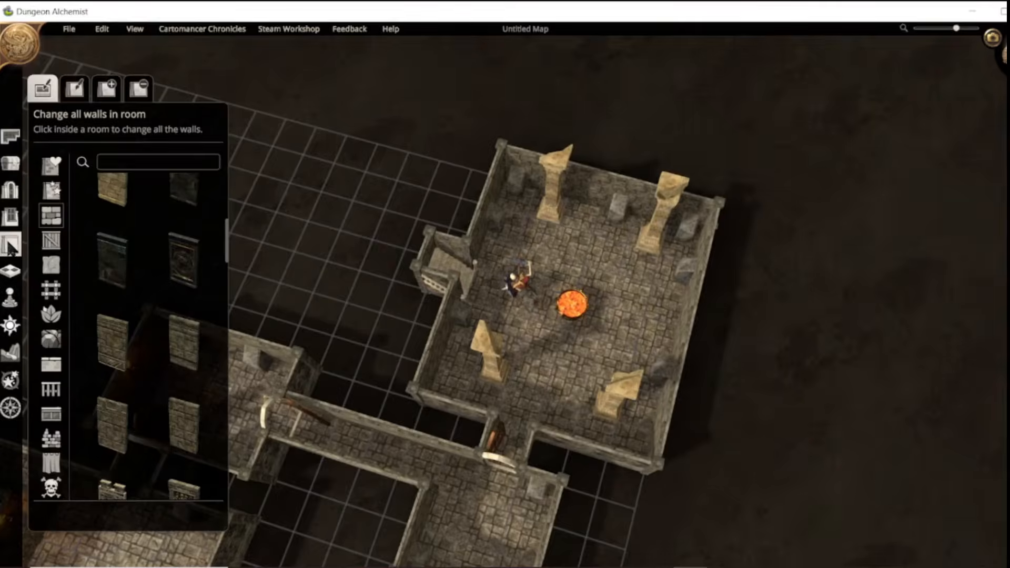
left_click(139, 88)
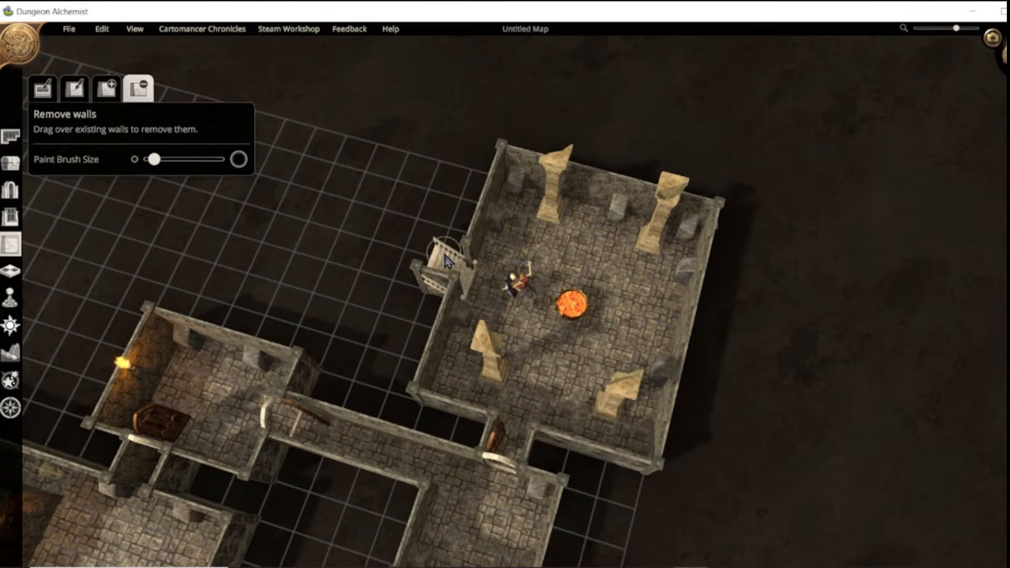
left_click(75, 90)
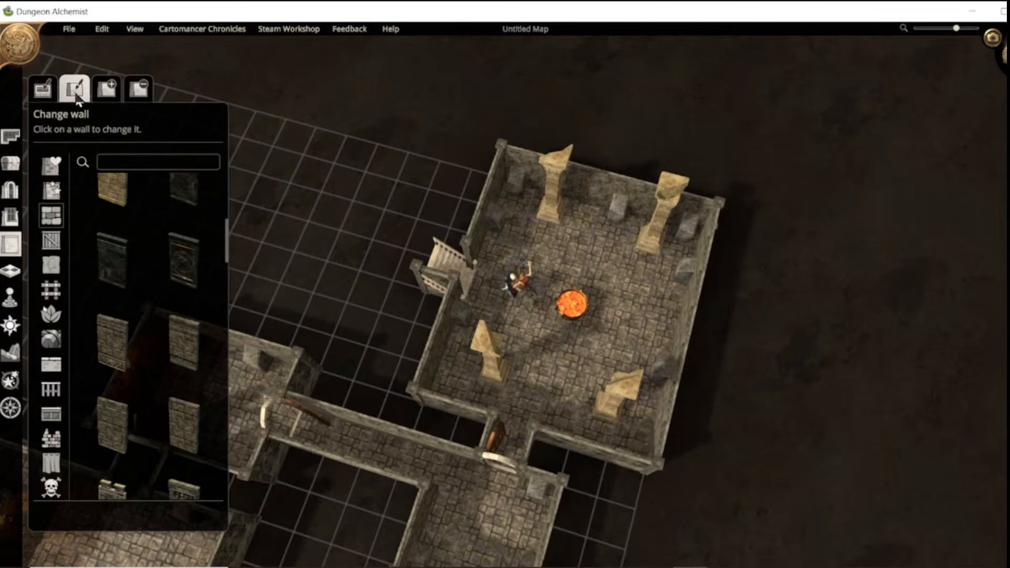
left_click(138, 89)
scroll(320, 206, "up", 3)
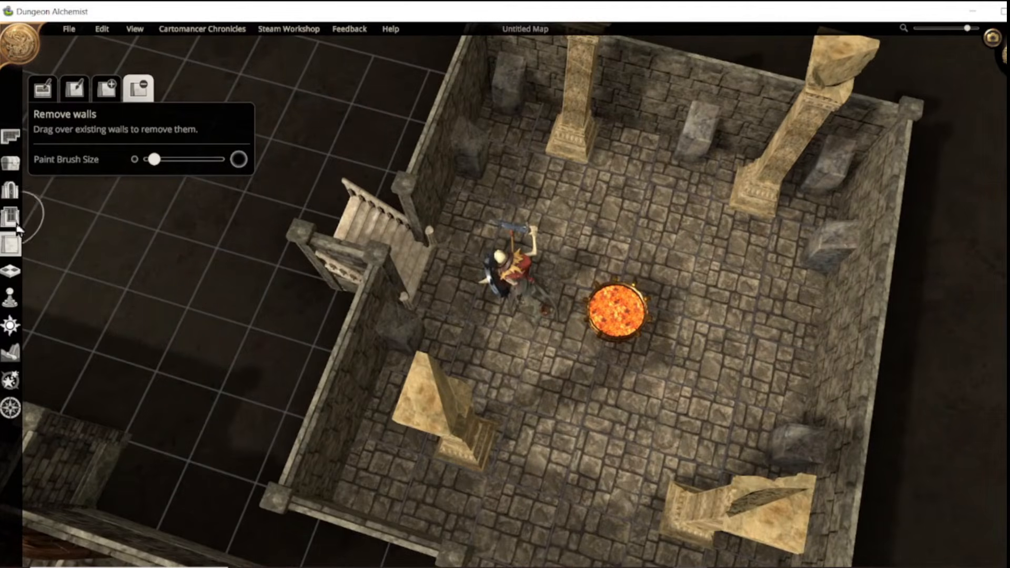
Rebuild the missing side wall of the staircase alcove beside the columned hall with a stone block wall.
left_click(42, 89)
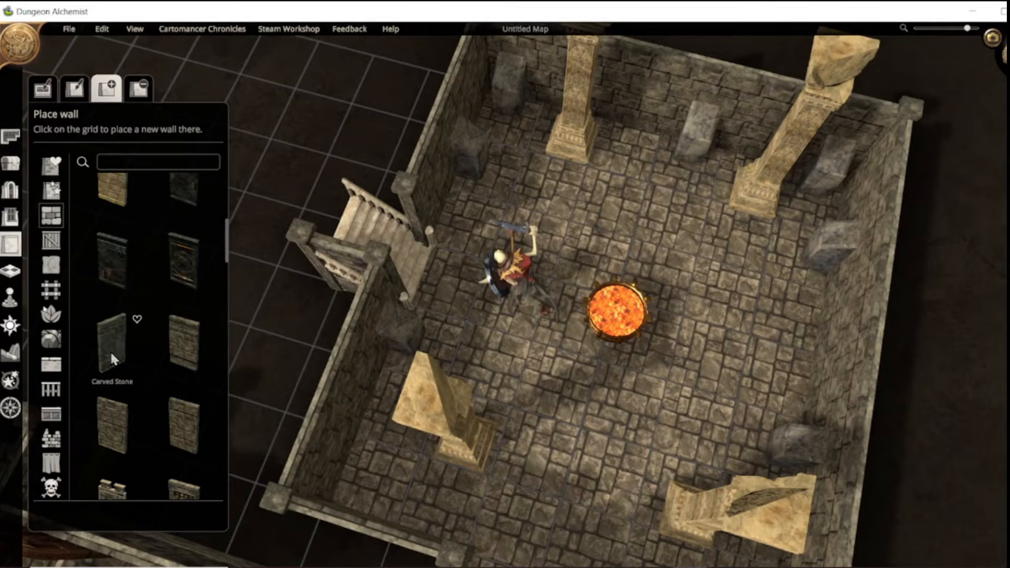
left_click(183, 426)
left_click(397, 222)
Search the objects for "stair" and place the long stone staircase with balustrades between the alcove's two side walls.
left_click(12, 164)
left_click(154, 144)
type("stair")
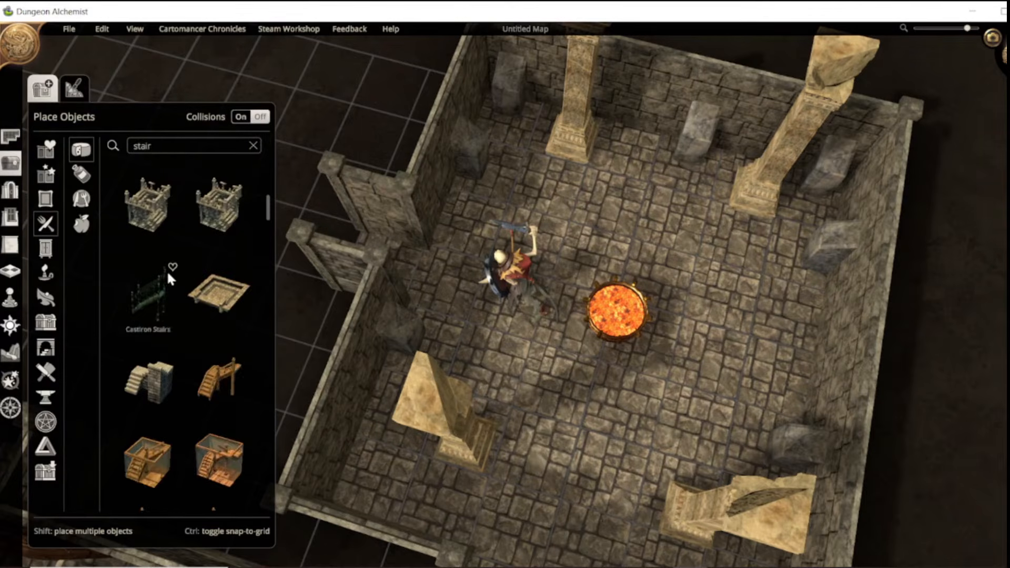
scroll(166, 270, "down", 4)
left_click(225, 217)
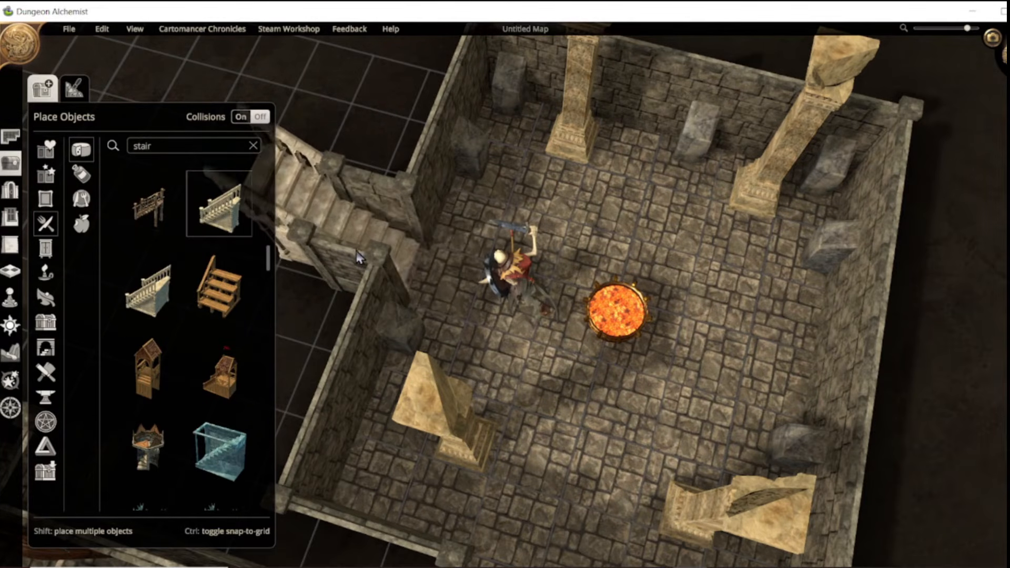
left_click(368, 221)
left_click(12, 166)
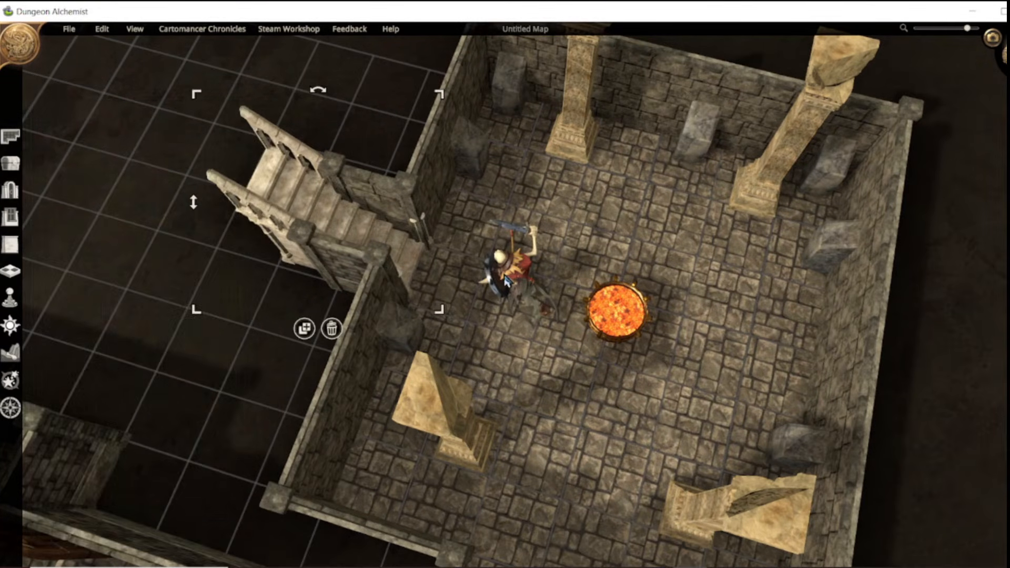
Check the new staircase in first person and nudge it toward the hall and sideways to centre it between the alcove walls.
key("Tab")
key("a")
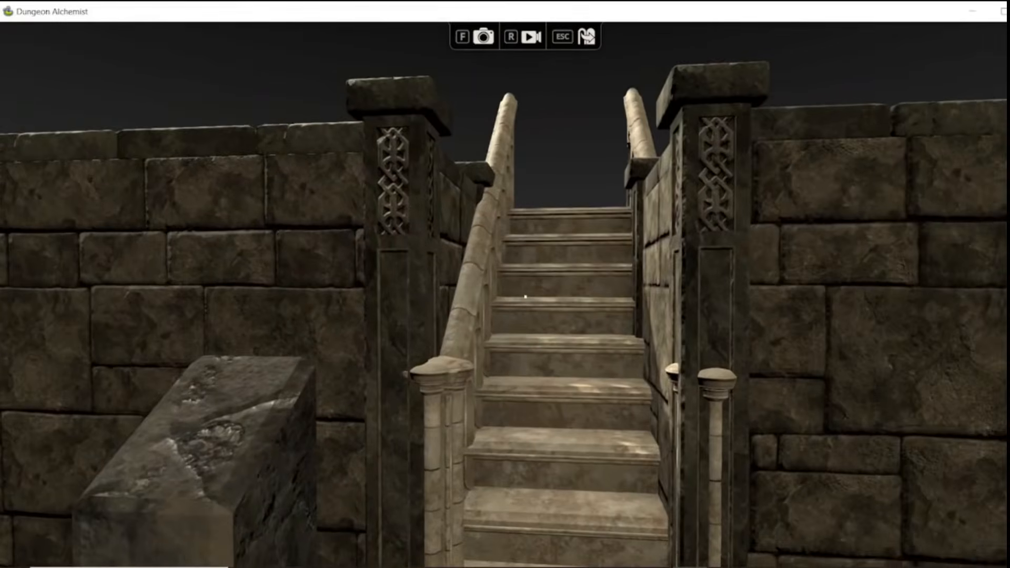
key("Escape")
left_click(520, 162)
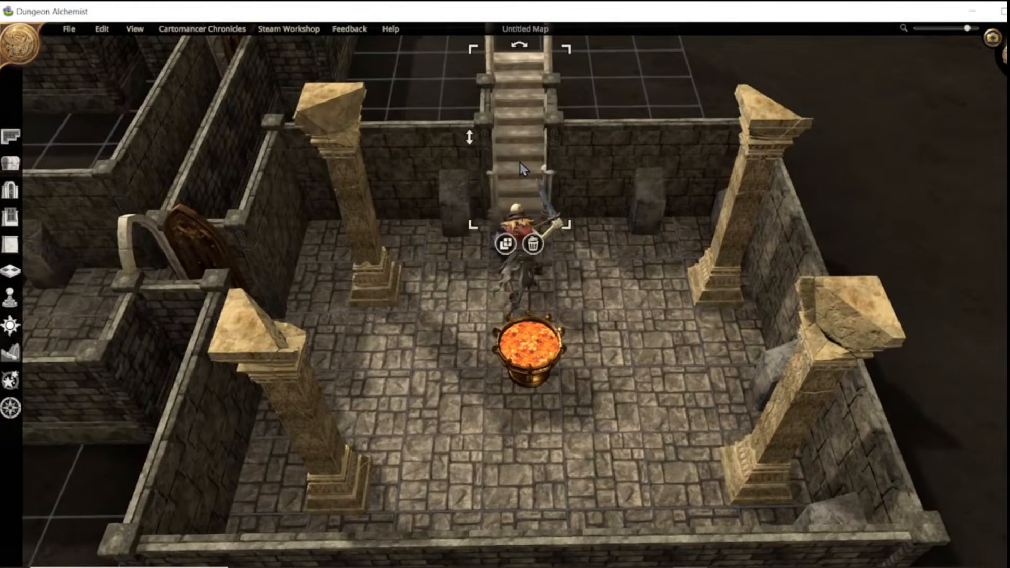
key("Down")
key("Right")
key("Right")
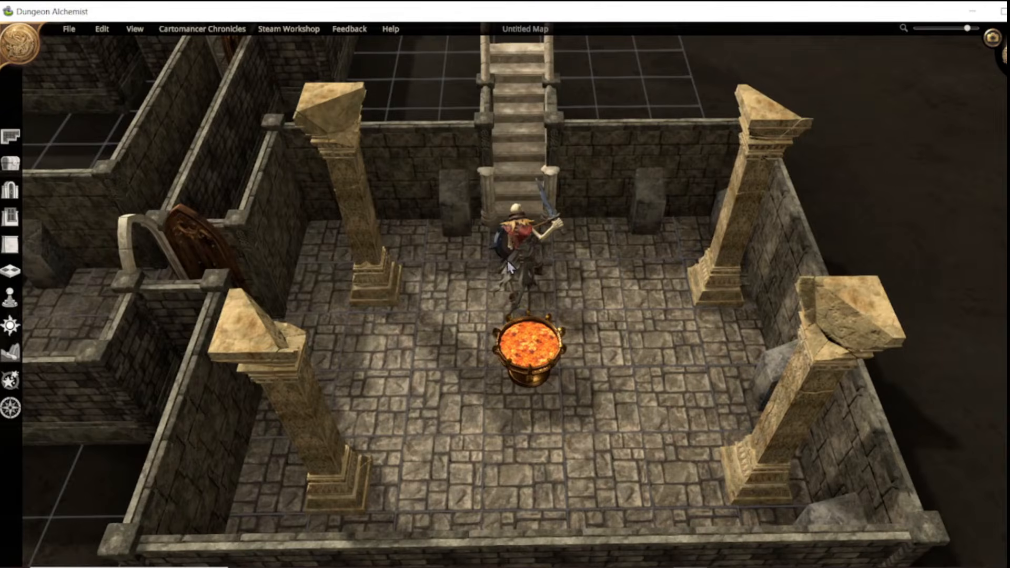
Walk the Skeletal Warrior in first person up to the repositioned staircase and examine its railings against the alcove walls.
left_click(525, 345)
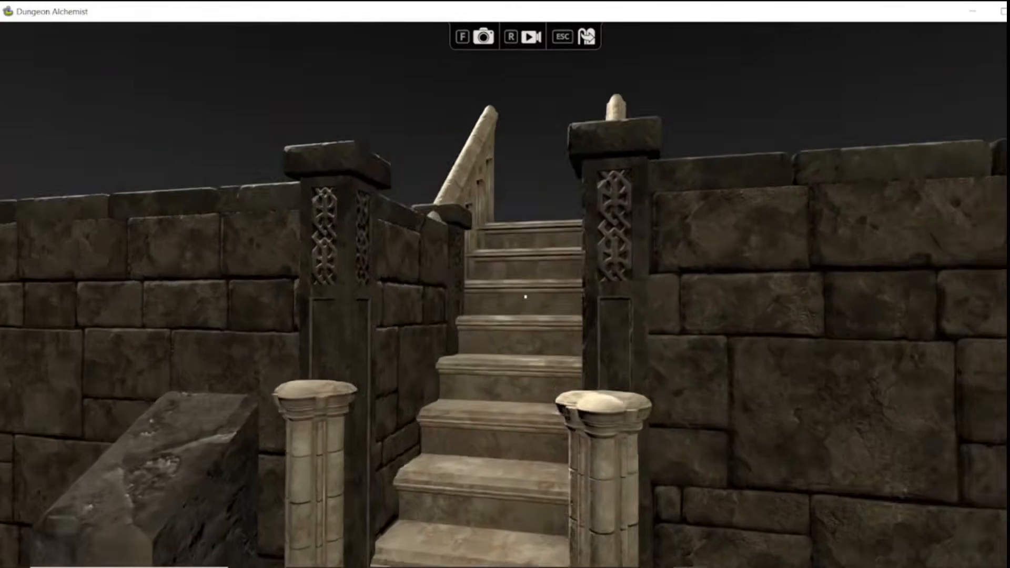
key("Escape")
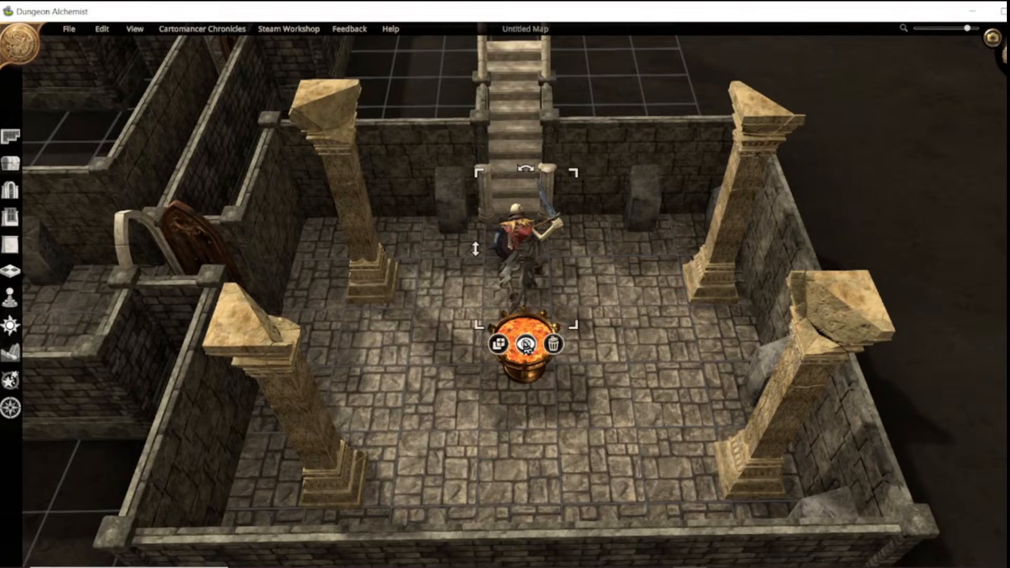
left_click(525, 345)
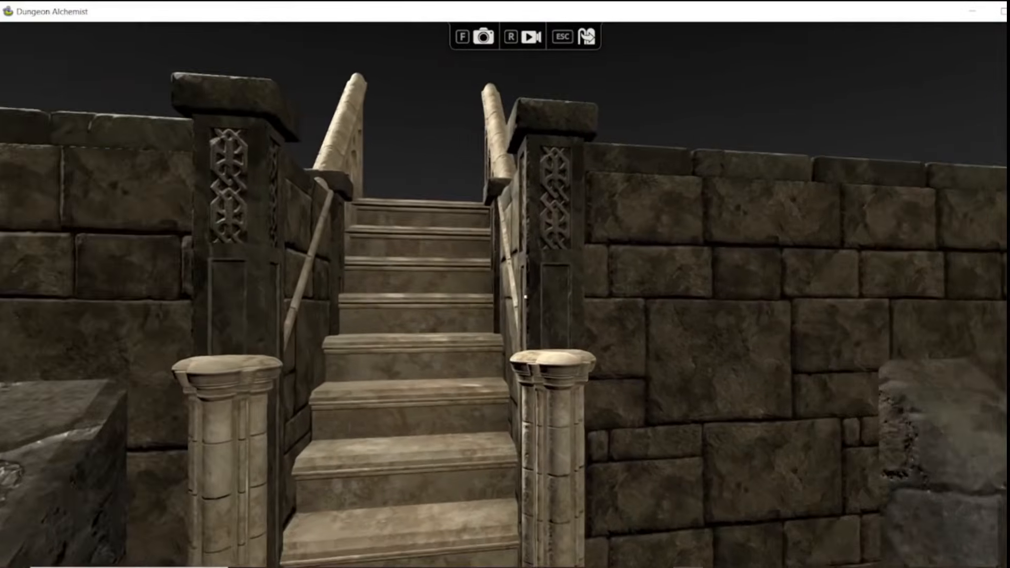
key("w")
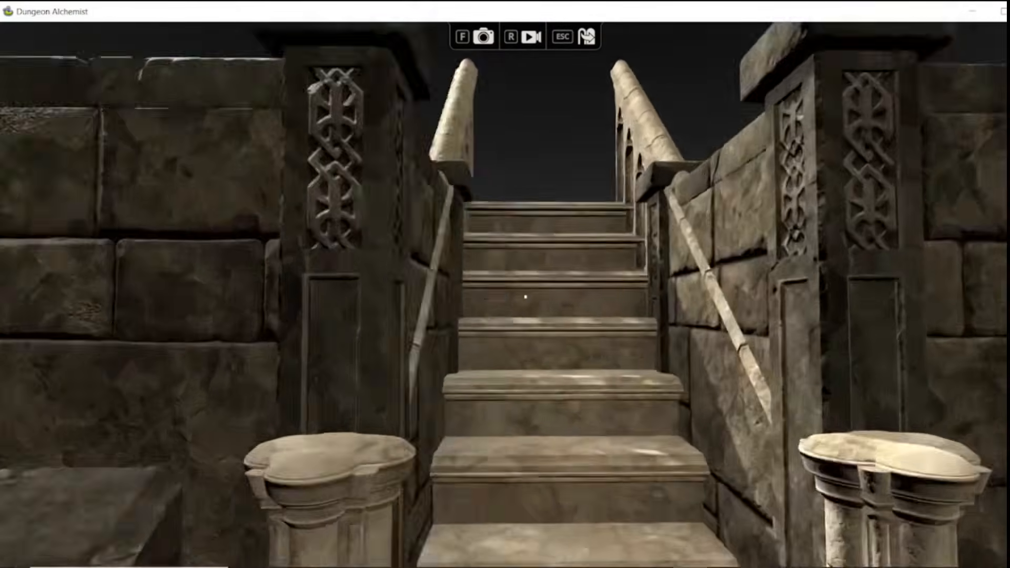
Inspect the map in first person, walking from the entrance stairs through the pillared brazier hall into the adjoining rooms.
key("s")
key("w")
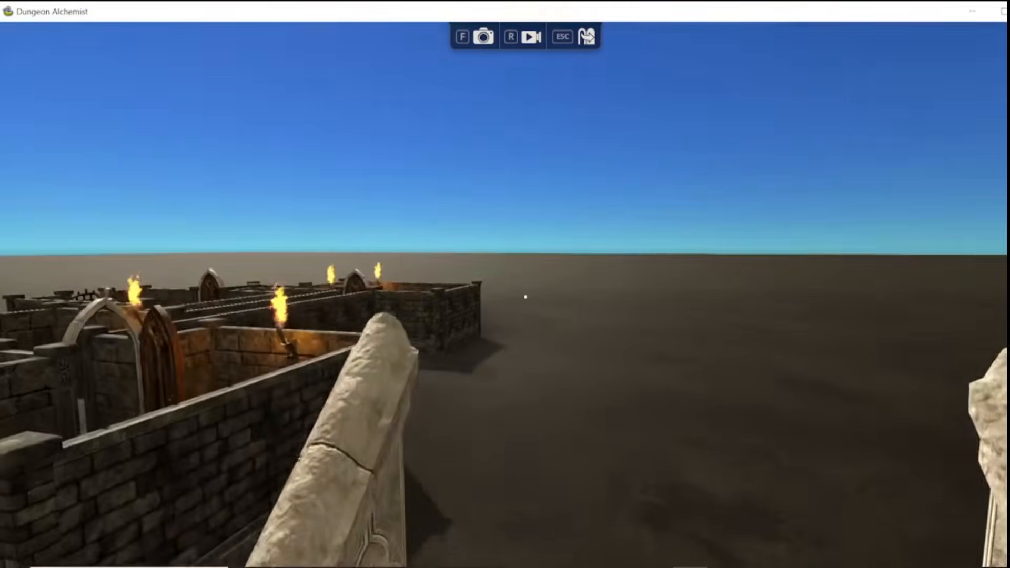
key("w")
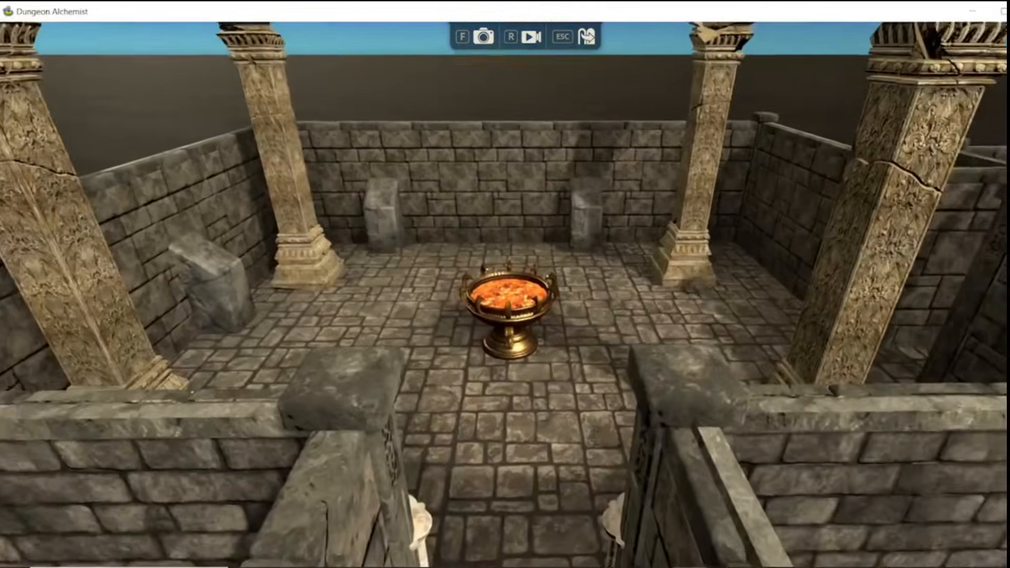
key("w")
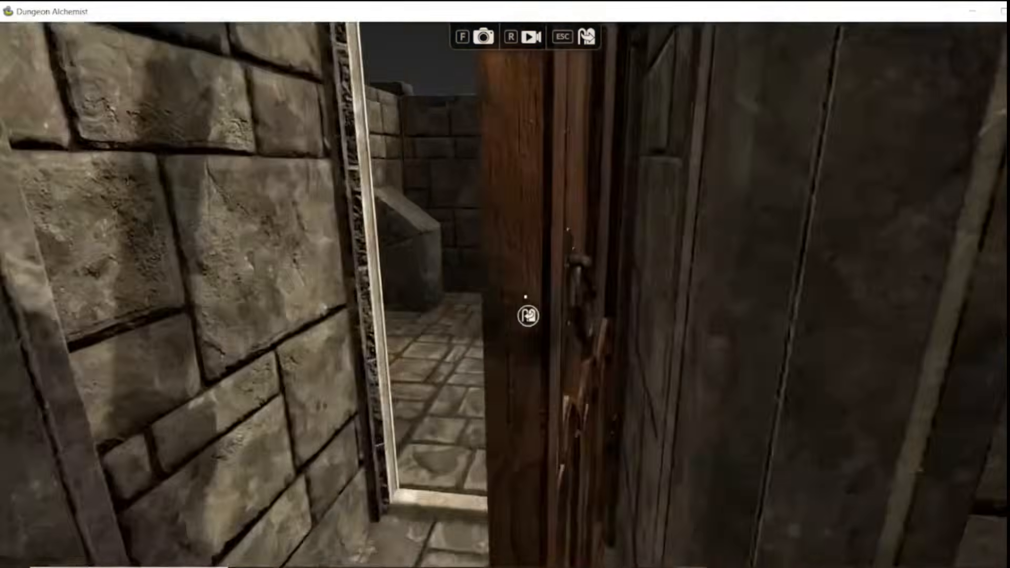
key("w")
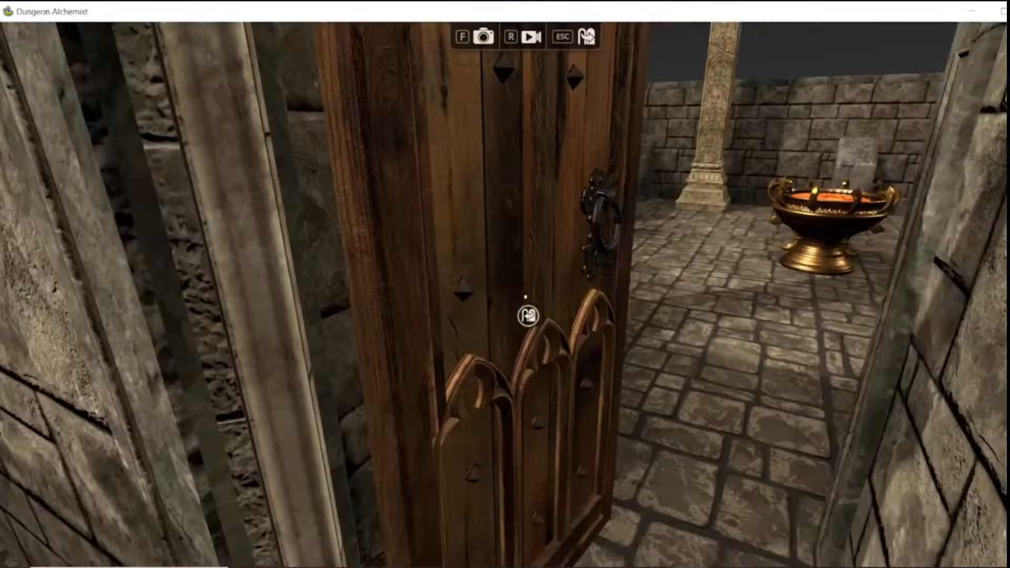
key("w")
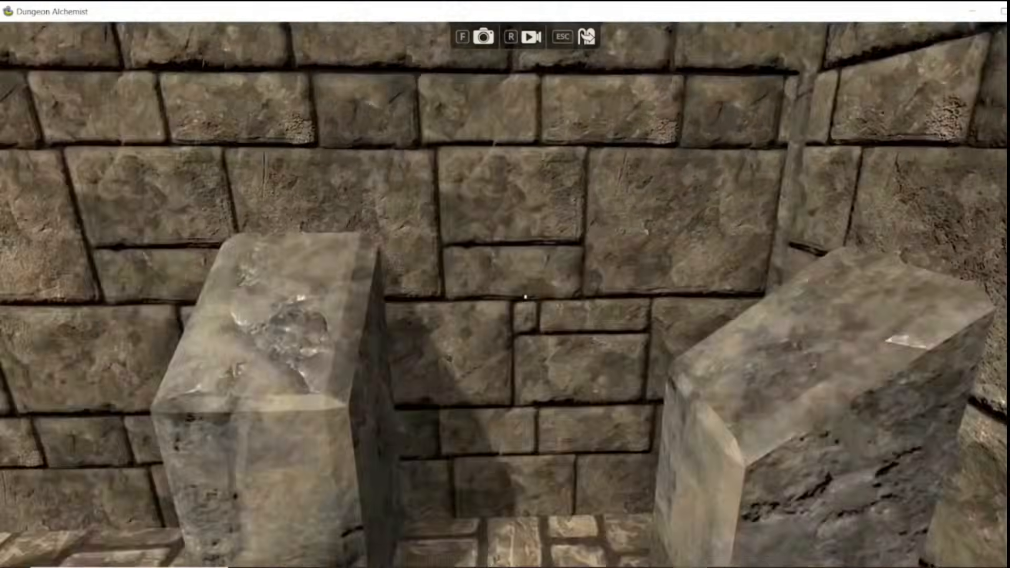
key("w")
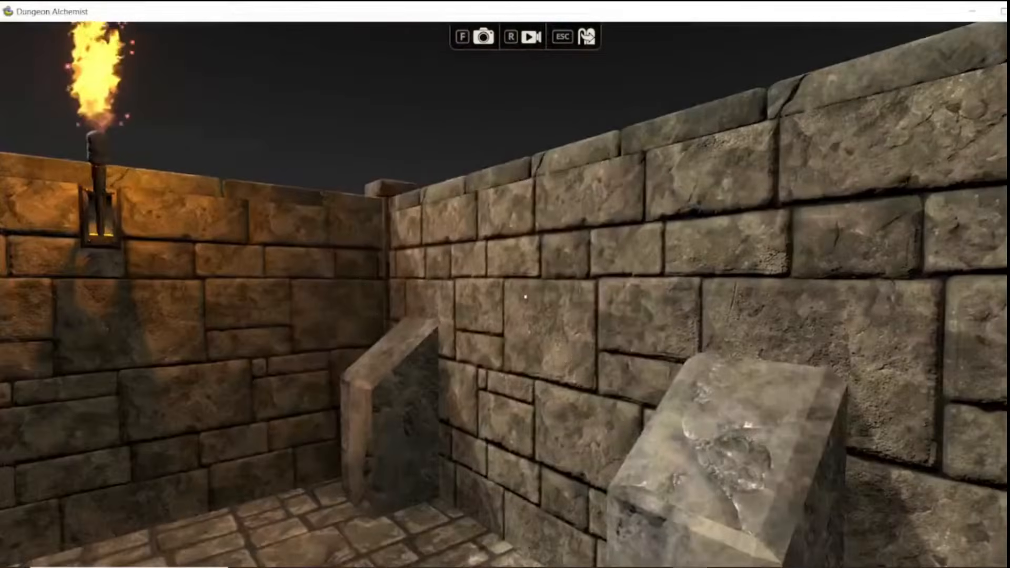
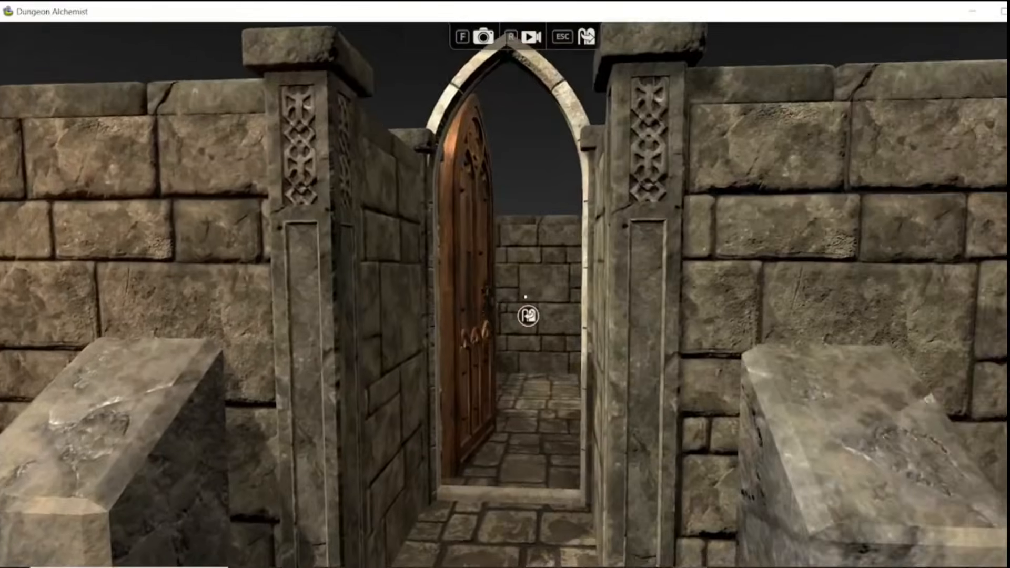
Continue the first-person walkthrough down the narrow corridor, open the arched door at its end and examine the torchlit room.
key("w")
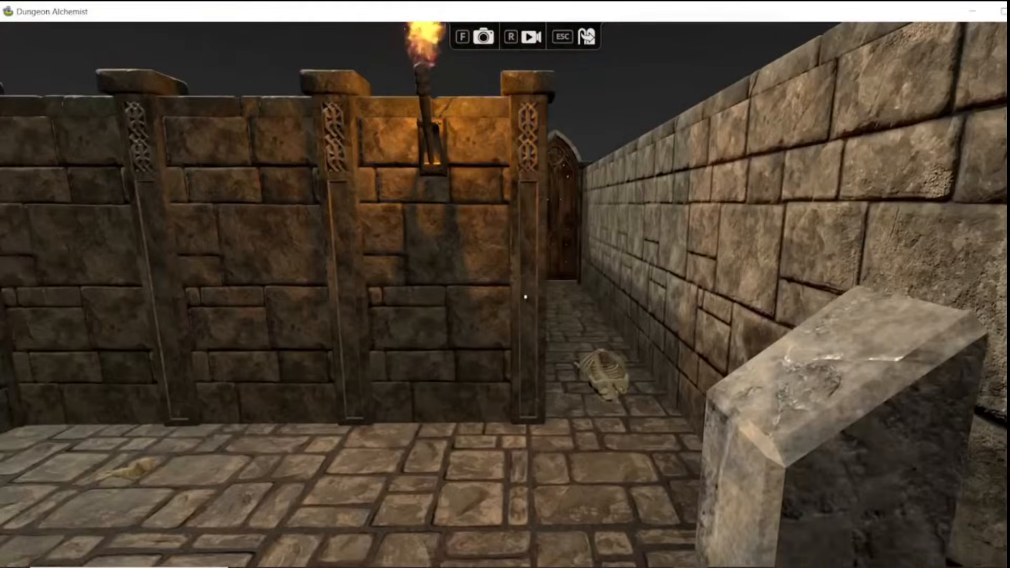
key("w")
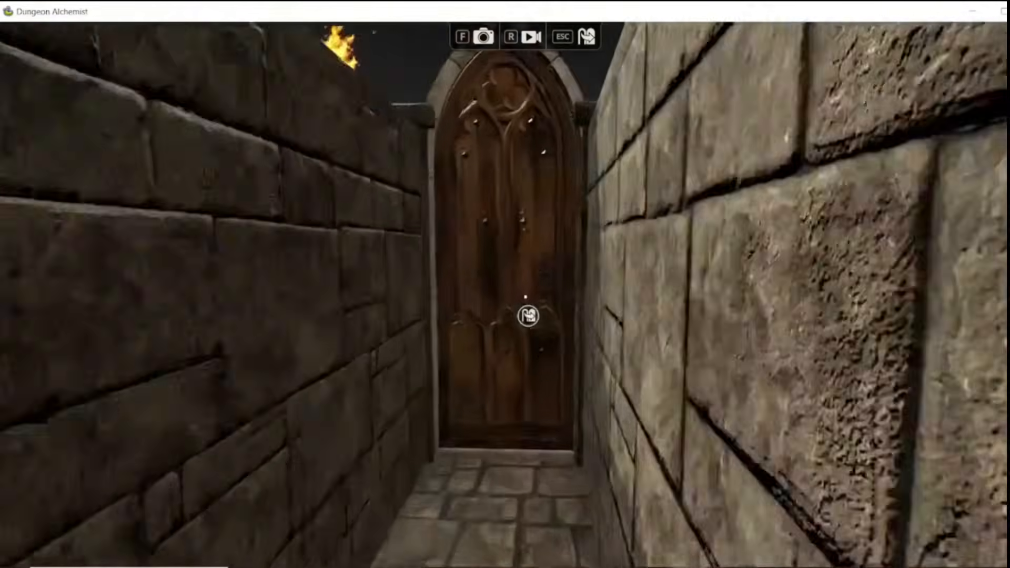
key("w")
left_click(525, 296)
key("w")
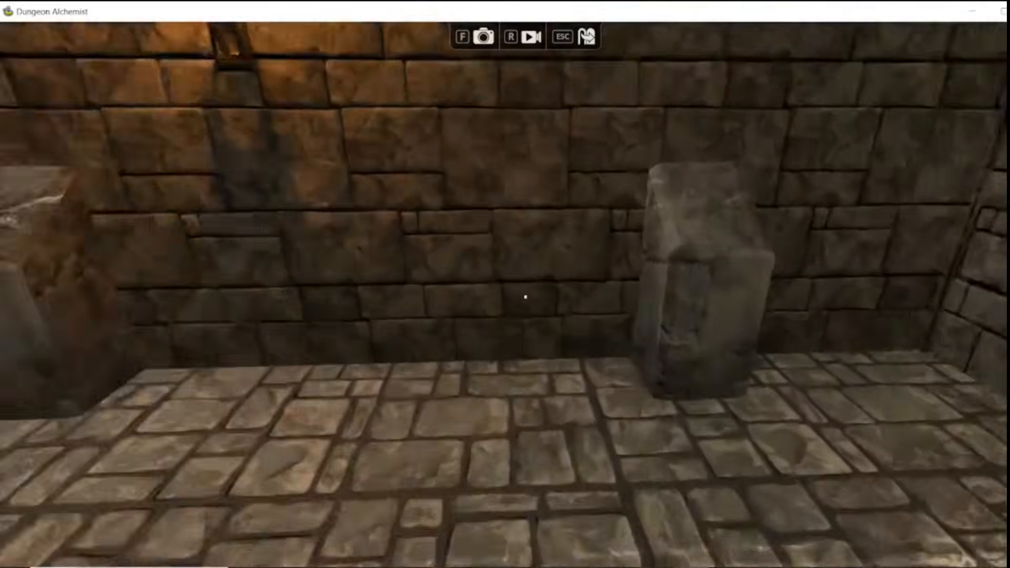
key("w")
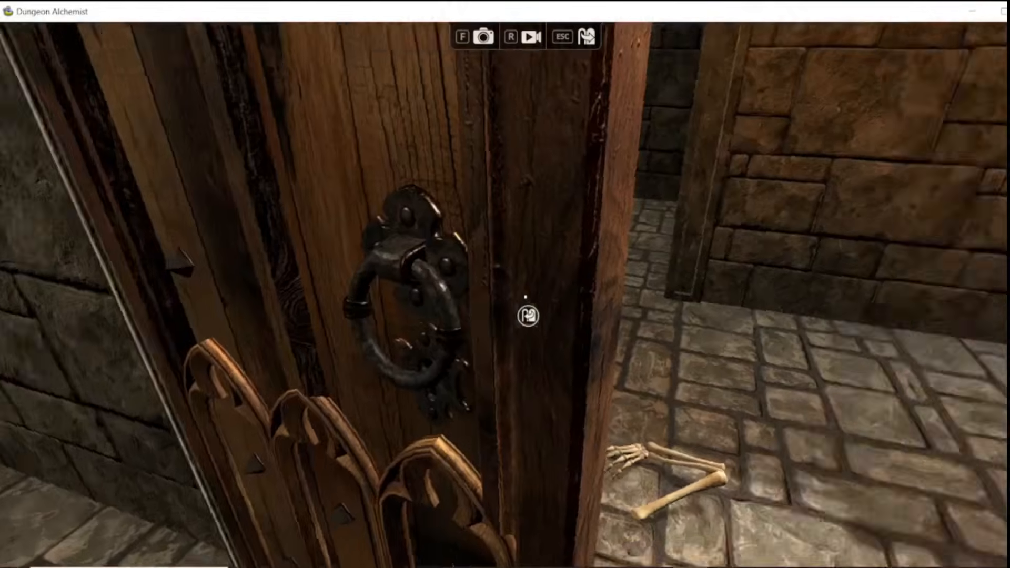
key("d")
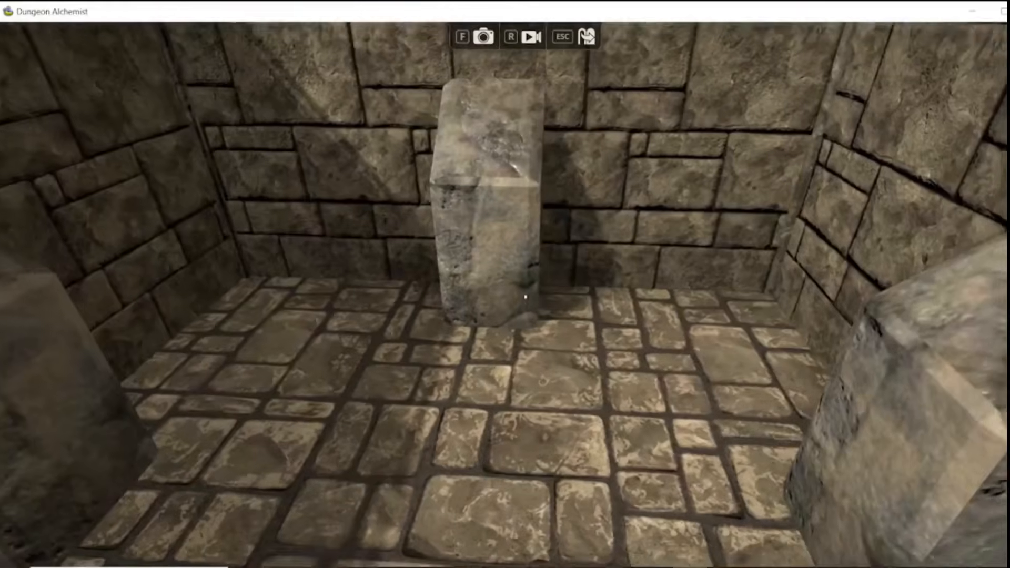
key("w")
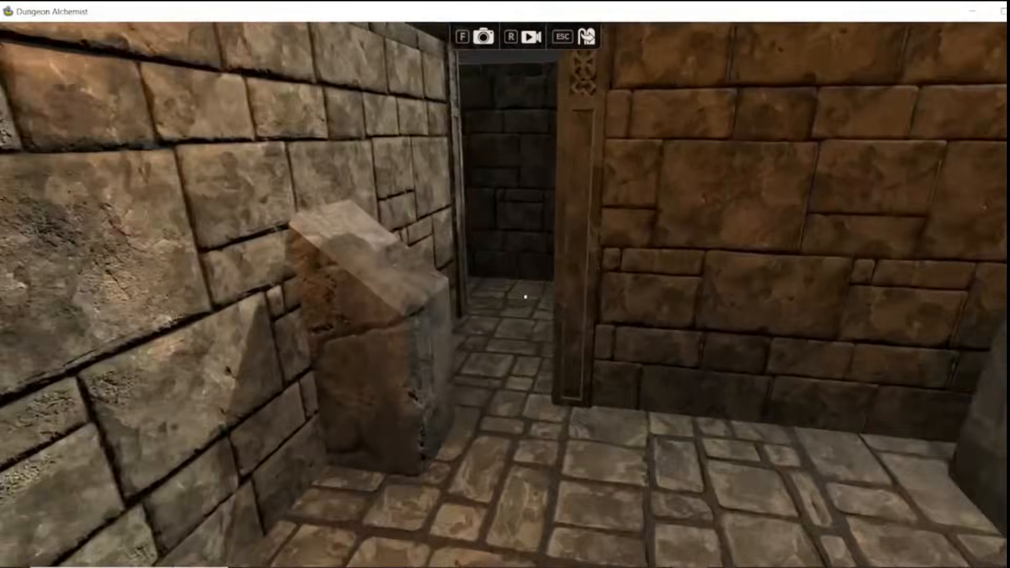
key("Escape")
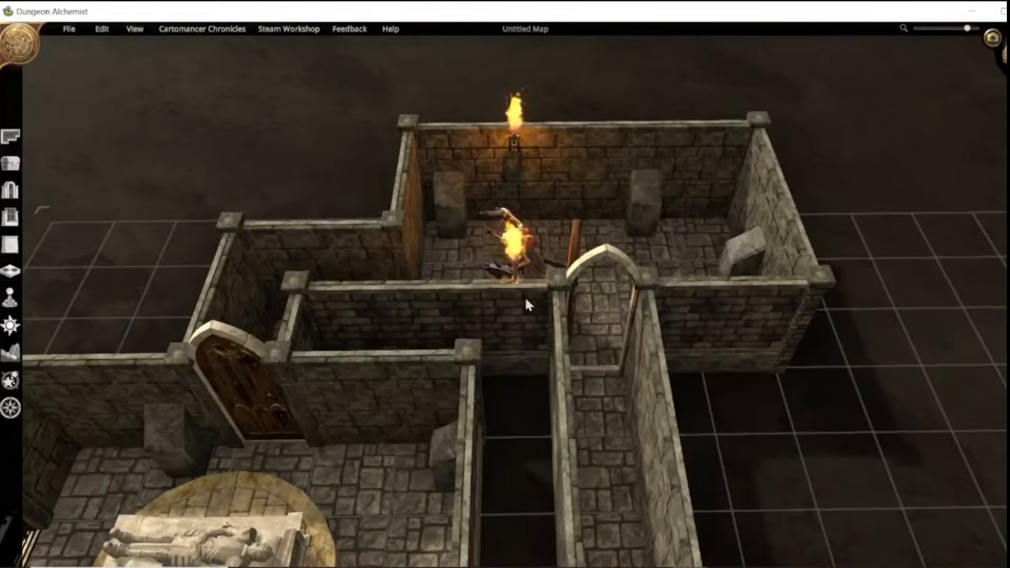
Delete the stone block beside the wall torch, near the passage leading out of the torchlit room.
middle_click_drag(510, 255, 228, 301)
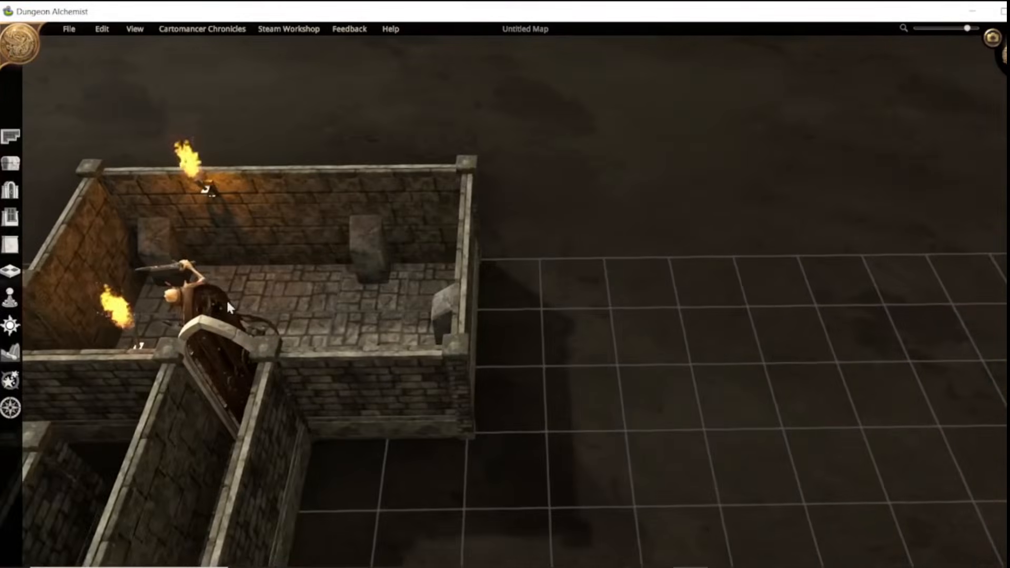
right_click_drag(314, 314, 40, 390)
middle_click_drag(332, 242, 361, 537)
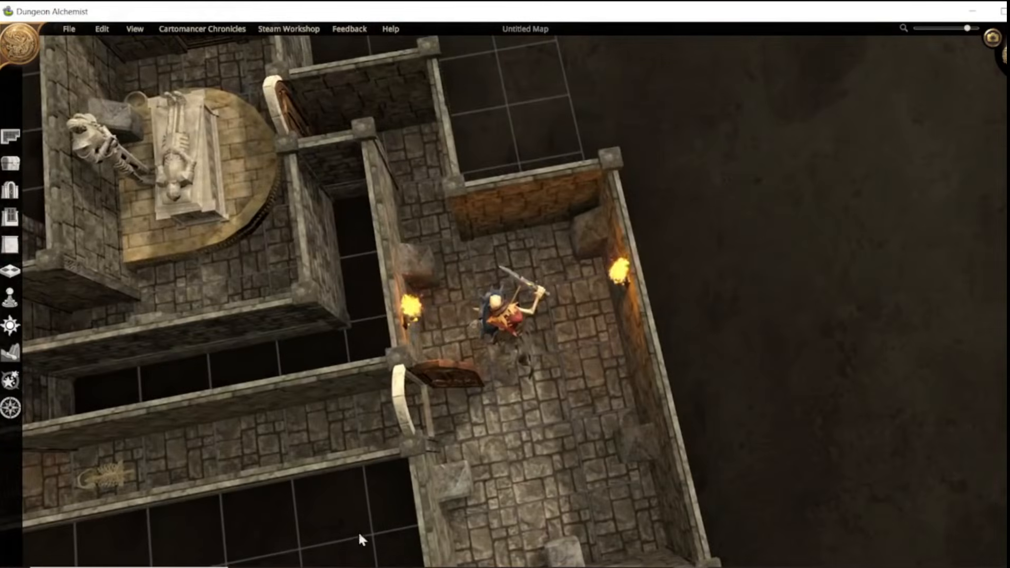
left_click(433, 255)
left_click(437, 336)
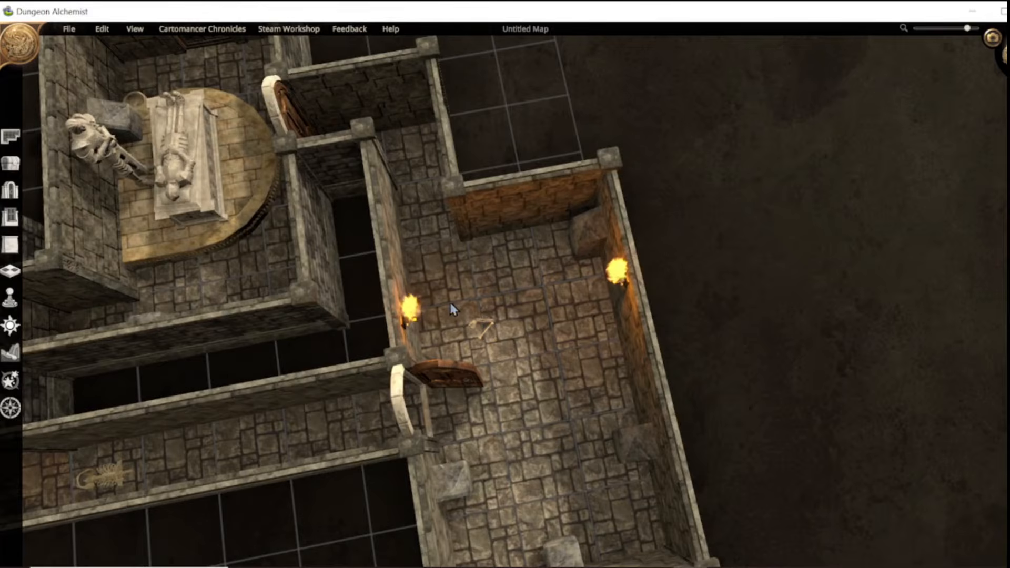
scroll(450, 302, "down", 2)
scroll(487, 311, "up", 1)
scroll(462, 328, "down", 1)
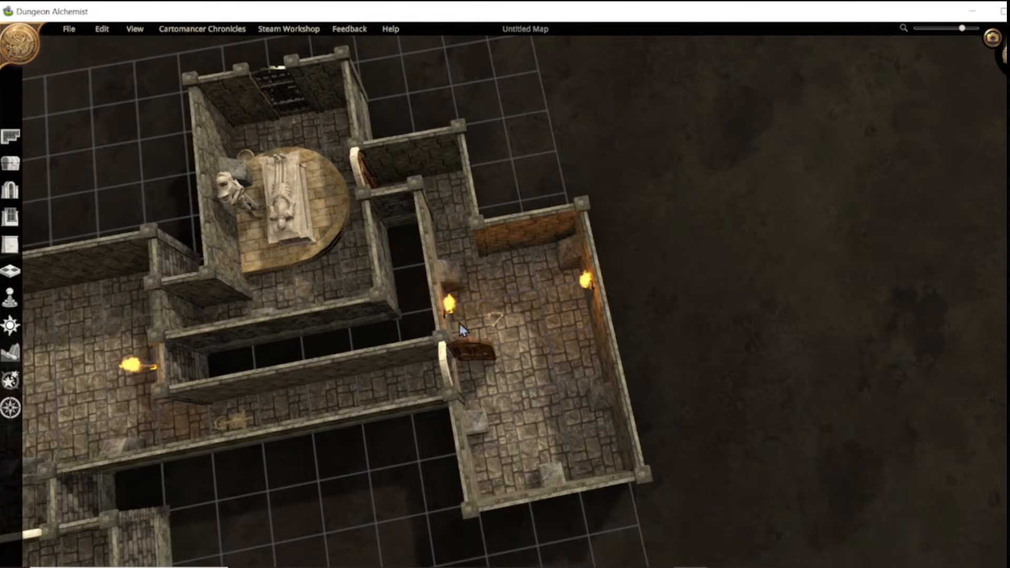
left_click(465, 331)
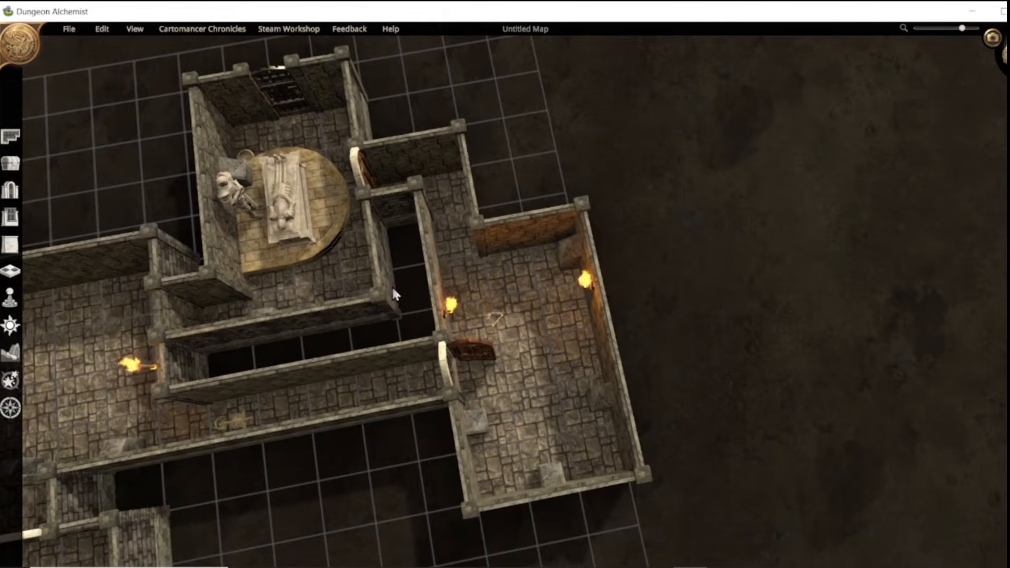
Place the skeleton warrior token in the middle of the torchlit room and enter its first-person view.
left_click(10, 298)
left_click_drag(227, 424, 560, 342)
left_click(555, 400)
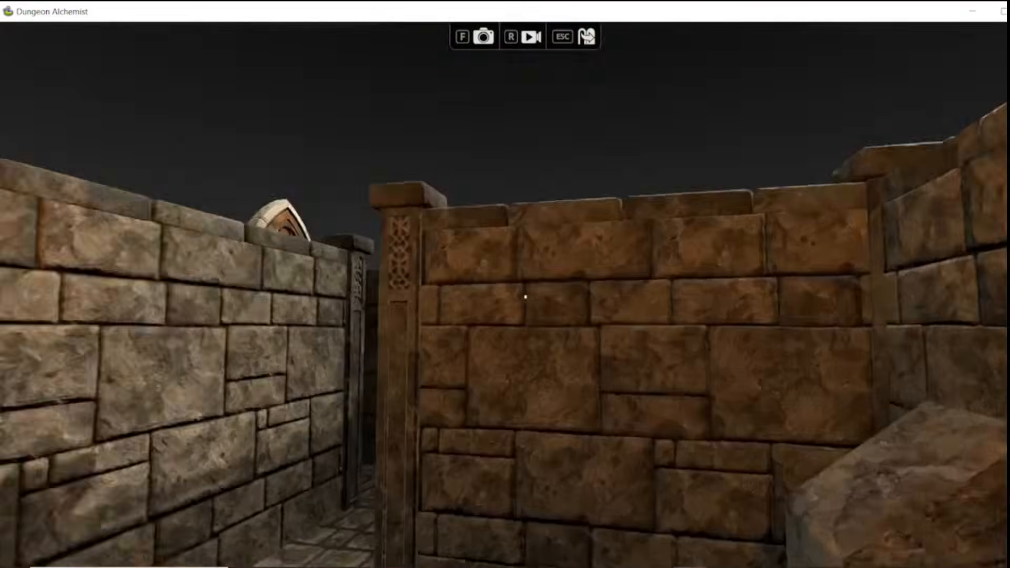
Walk in first person from the torchlit room through the side passage door and examine the objects around the tomb.
key("w")
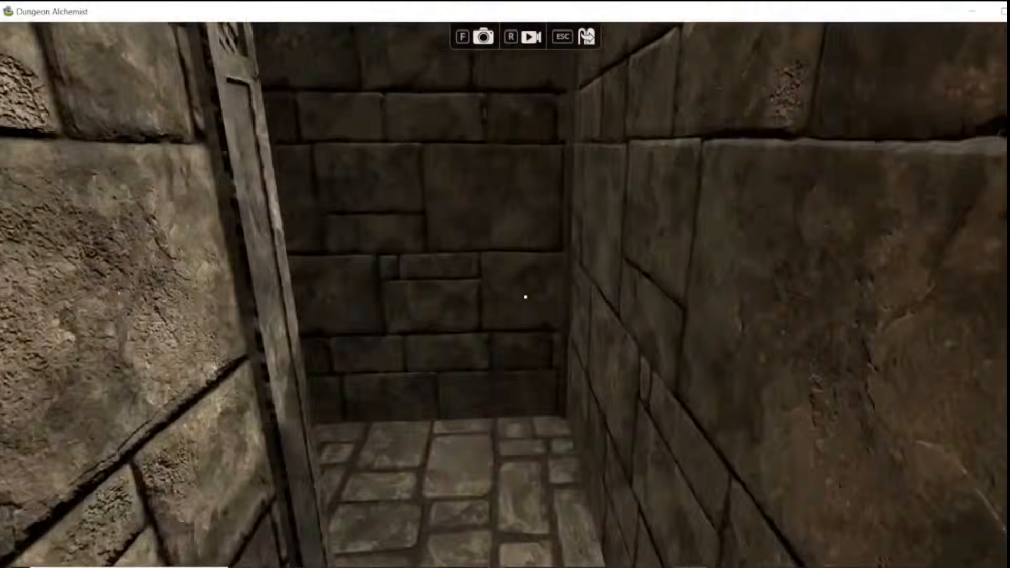
left_click(525, 296)
key("a")
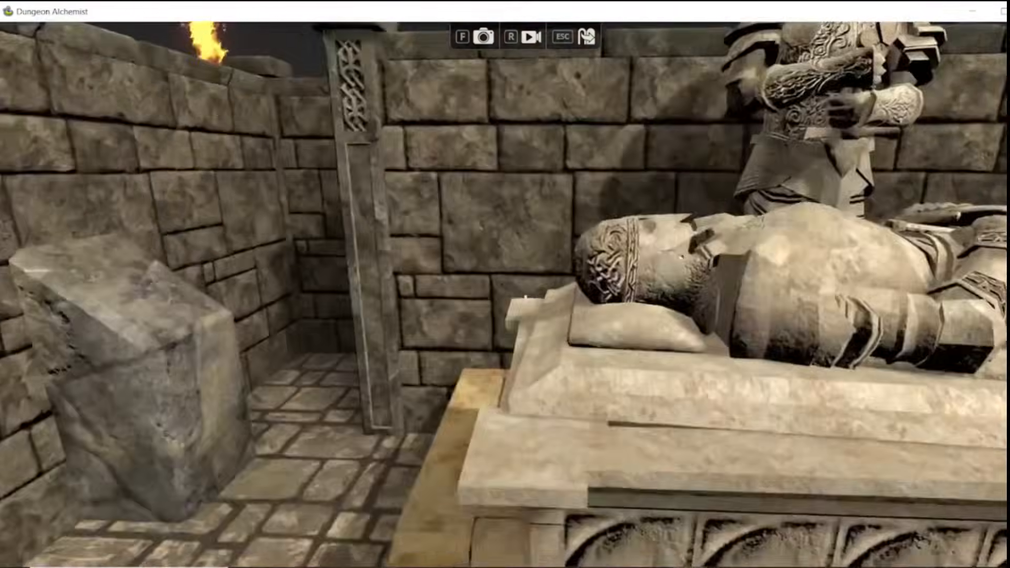
key("s")
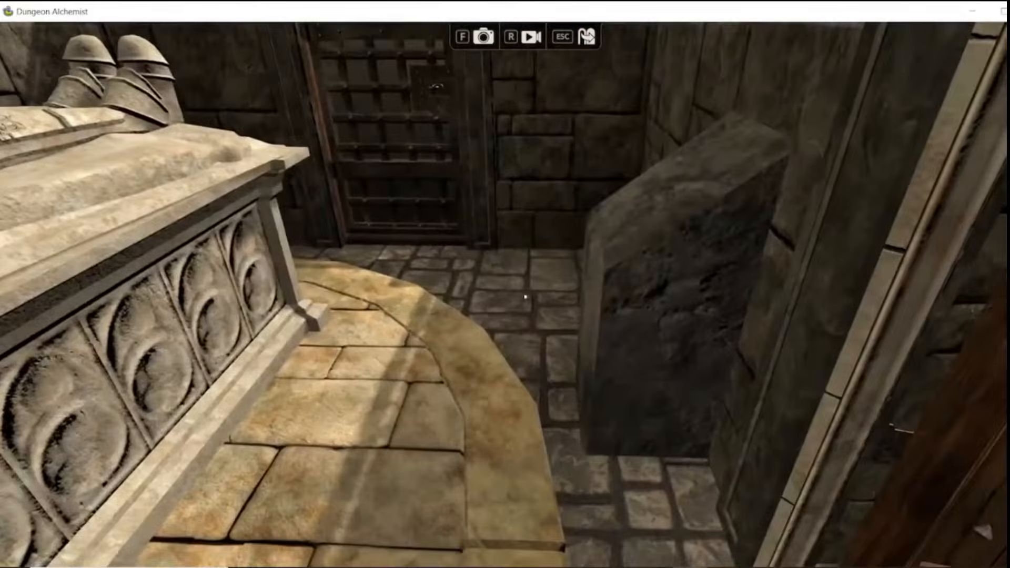
key("Escape")
Delete the stone block that overlaps the knight statue next to the tomb.
left_click(548, 289)
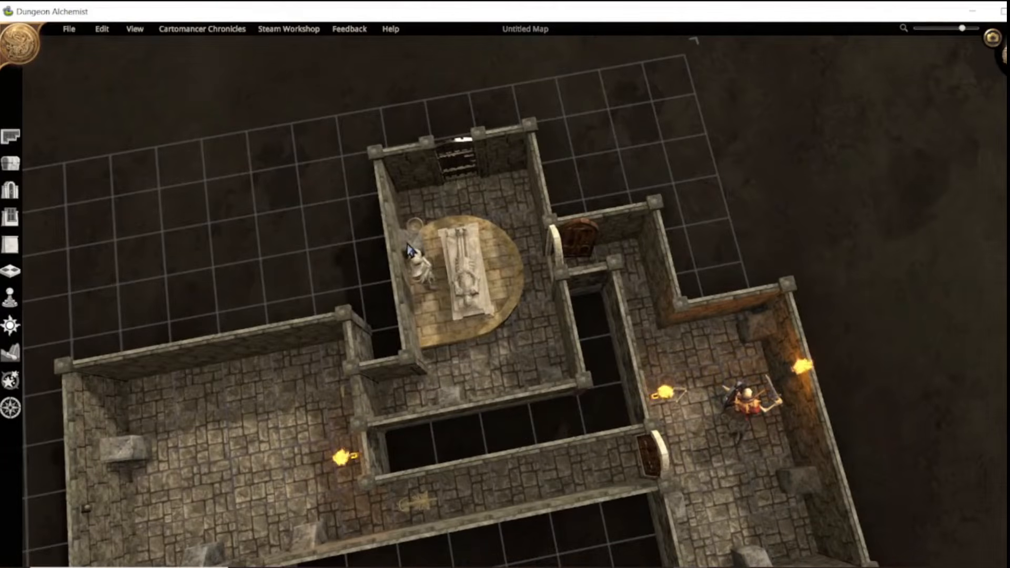
left_click_drag(408, 241, 399, 188)
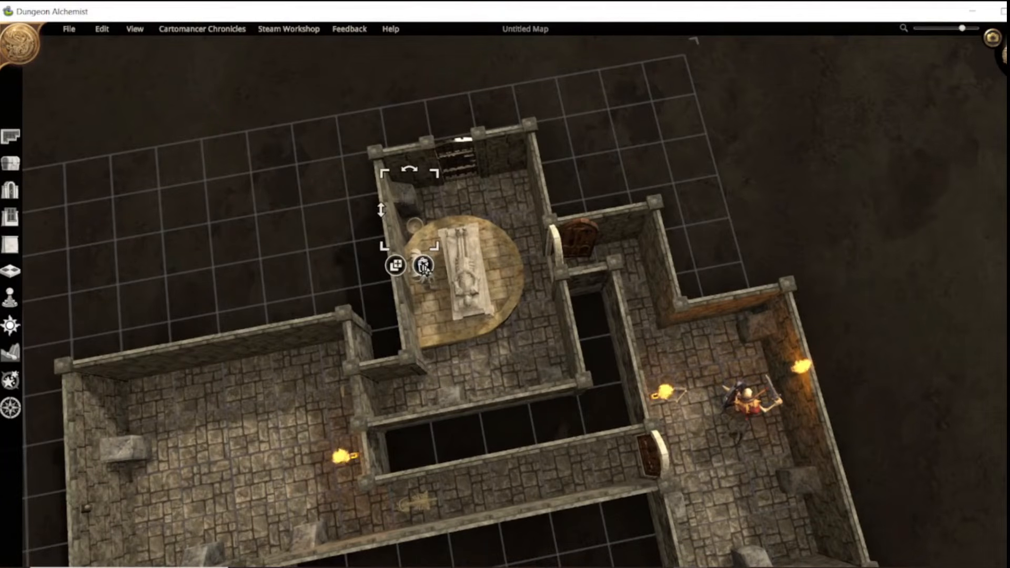
left_click(423, 265)
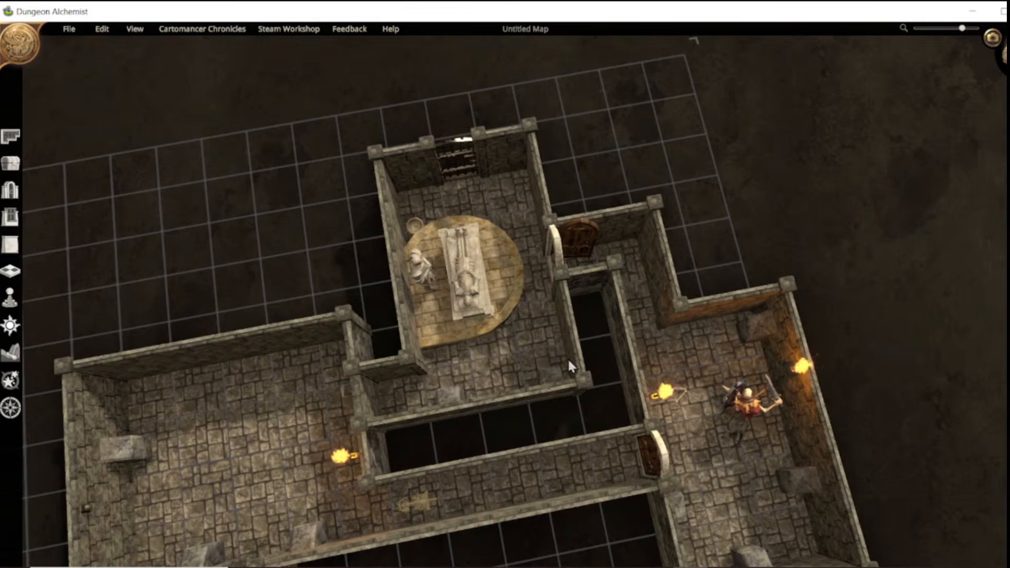
Re-inspect the tomb chamber and neighbouring rooms in the token's first-person view, and review the map layout from above.
left_click(752, 473)
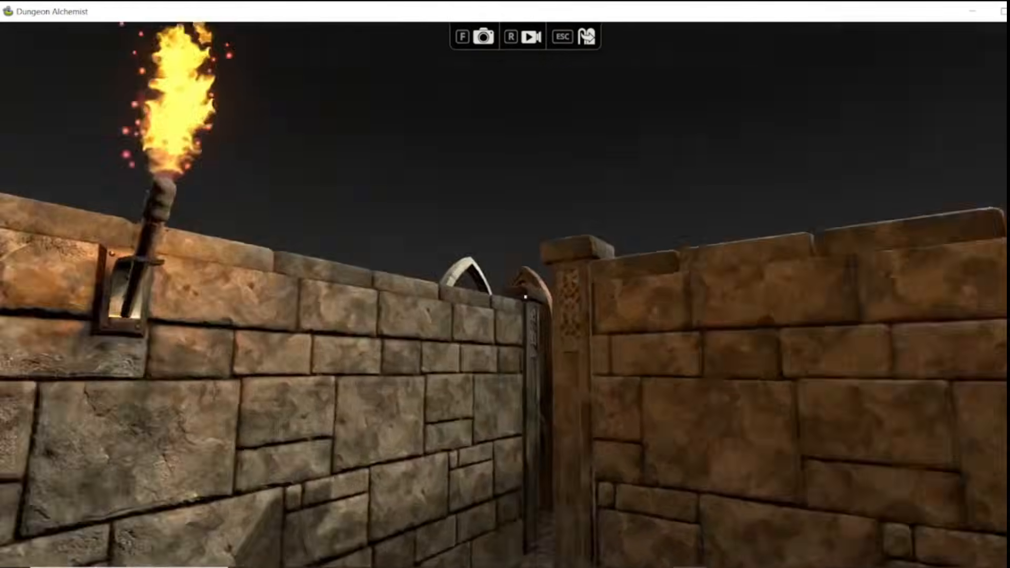
key("w")
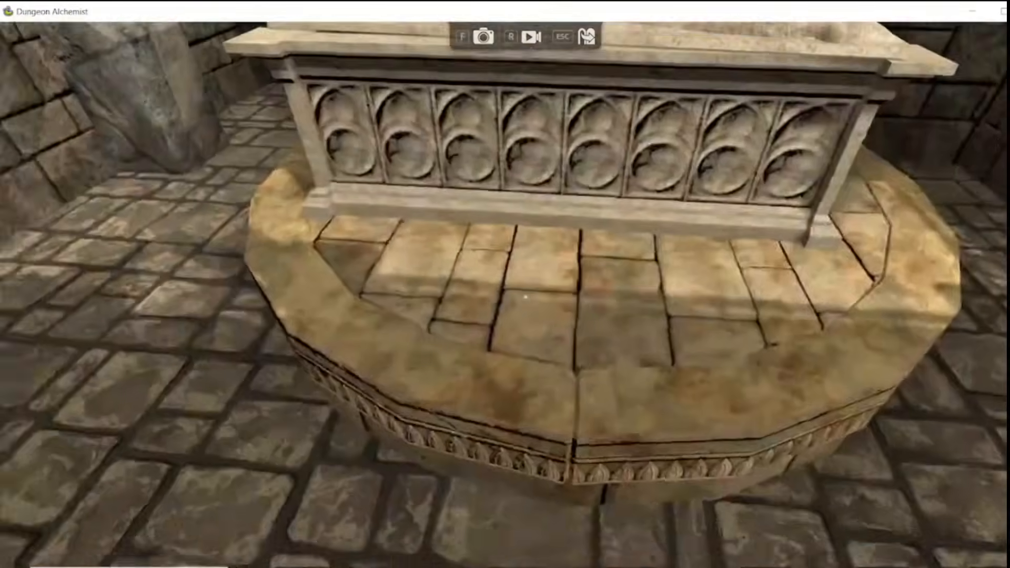
key("w")
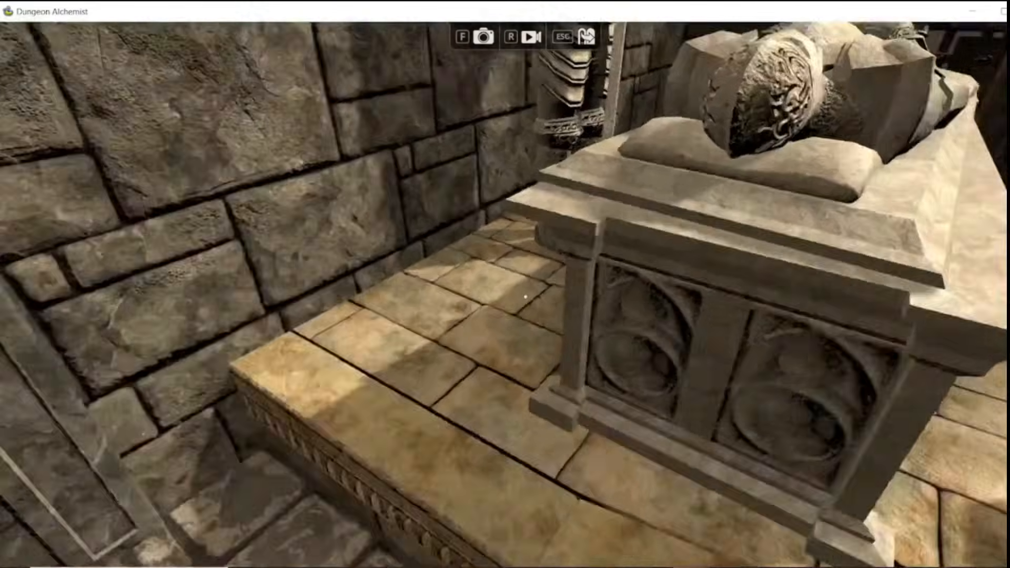
key("w")
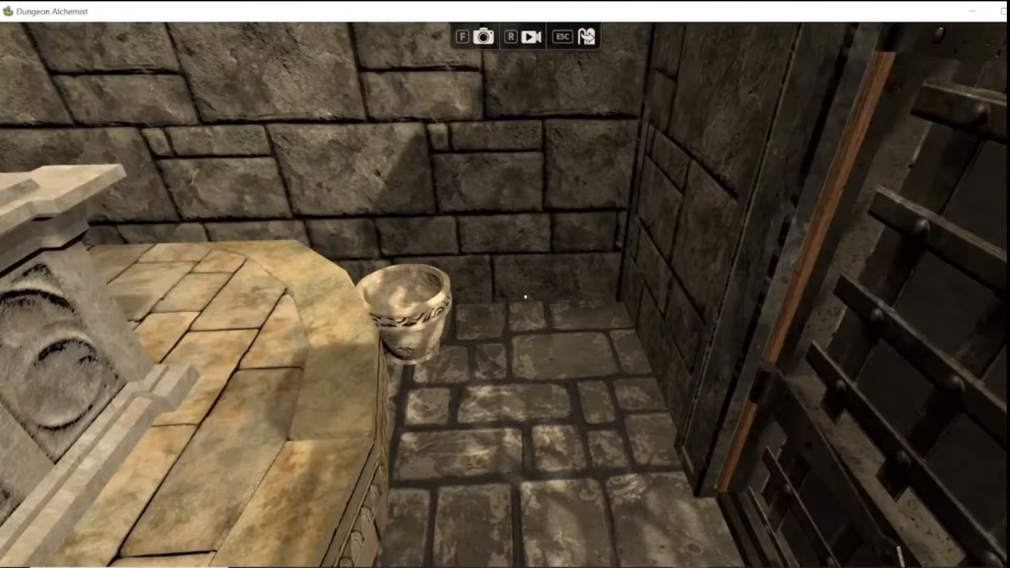
key("w")
key("w")
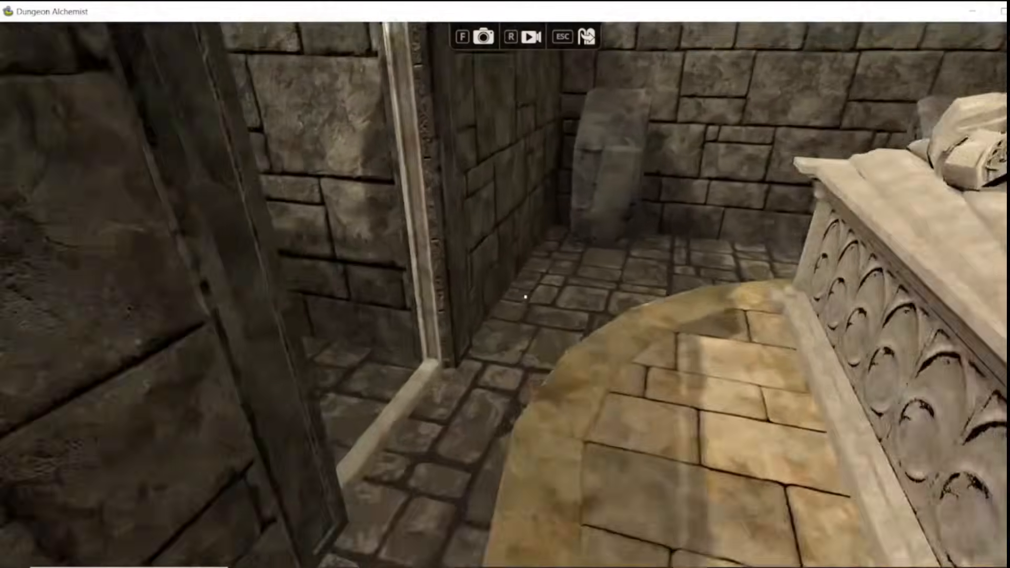
key("w")
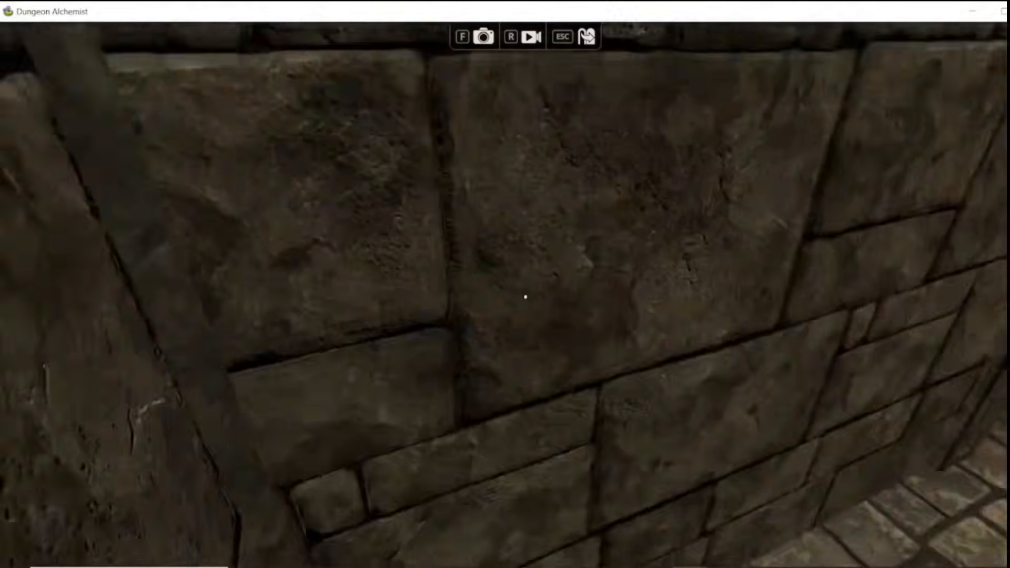
key("w")
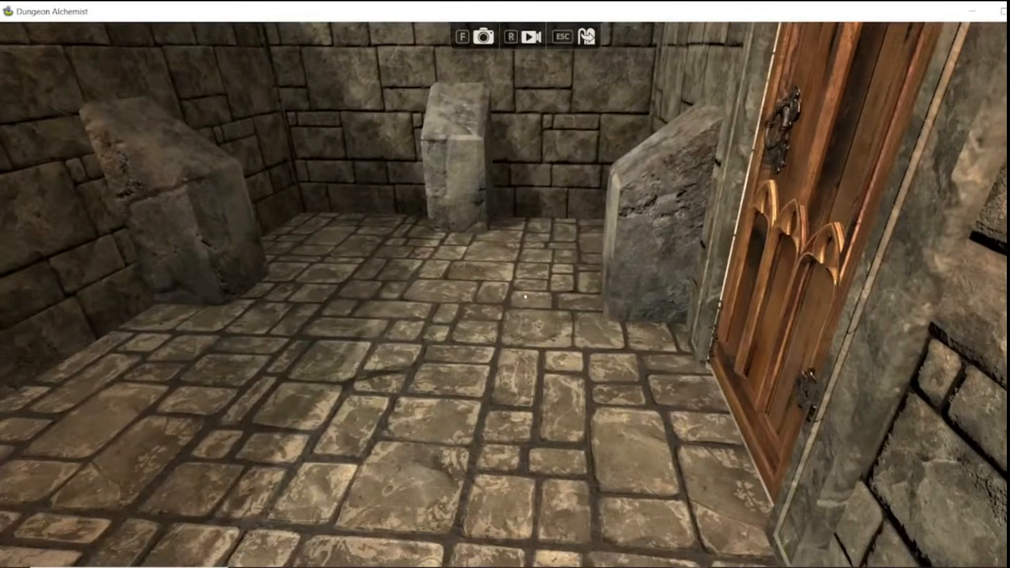
key("Escape")
scroll(367, 286, "down", 5)
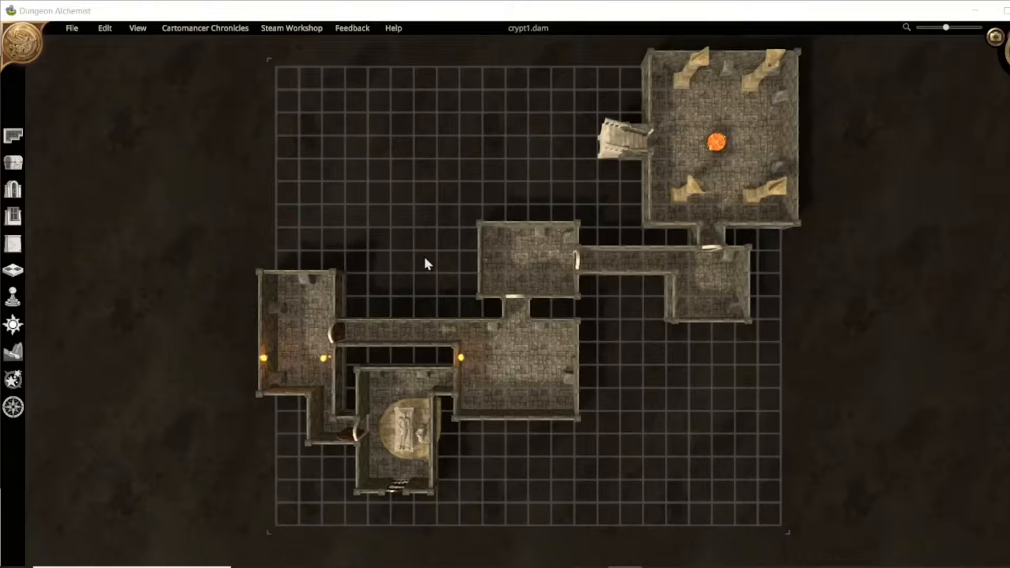
scroll(427, 263, "up", 5)
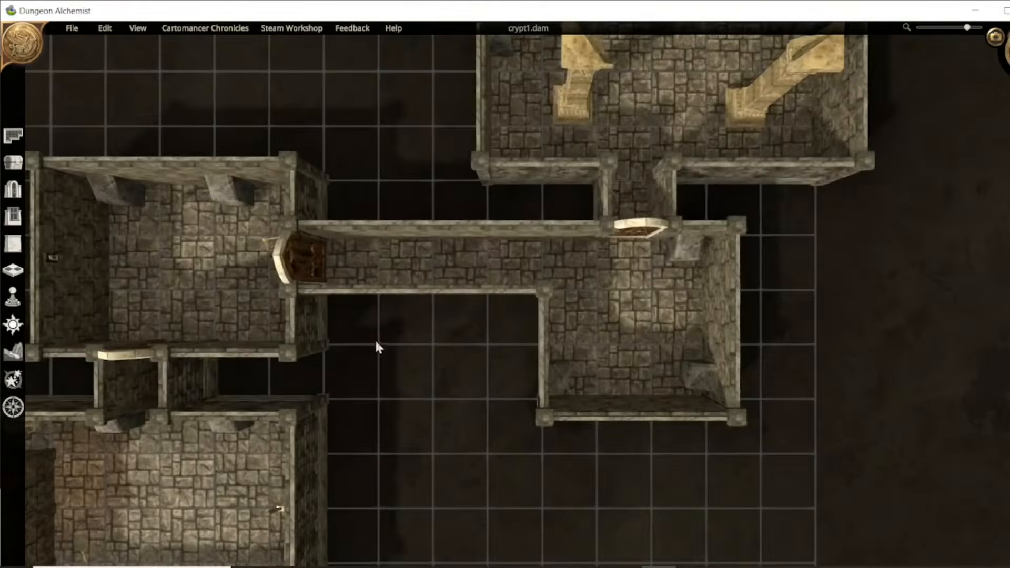
Search the object library for "treasure" and look through the results for a centrepiece for the large room next to the tomb.
right_click_drag(376, 342, 602, 344)
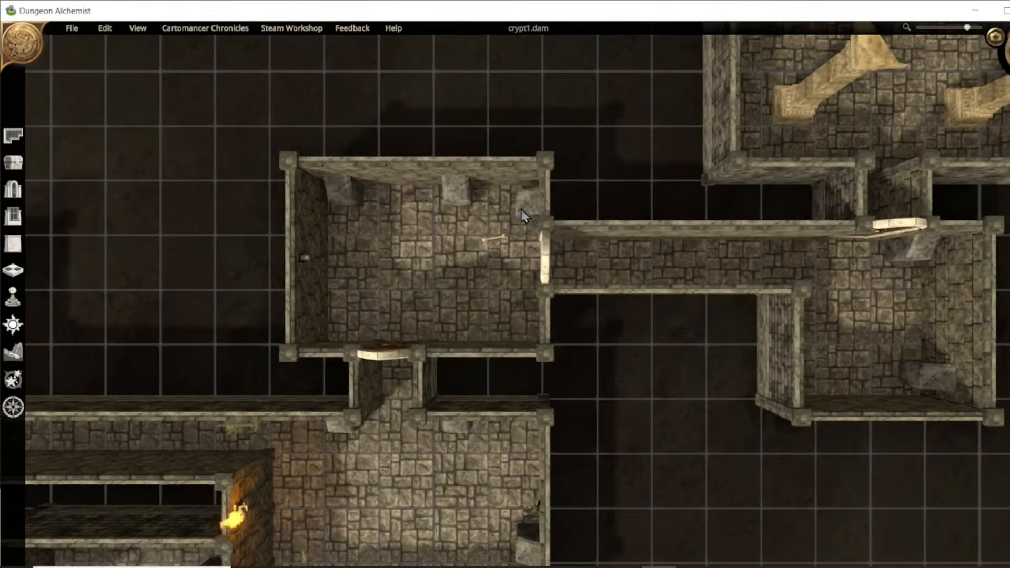
right_click_drag(206, 287, 454, 23)
middle_click_drag(452, 368, 673, 321)
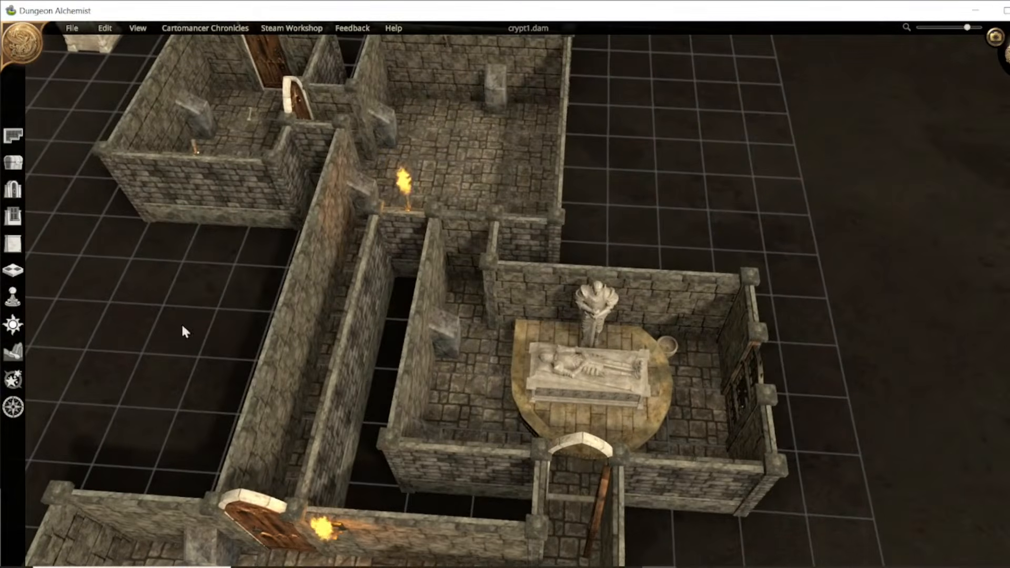
left_click(12, 168)
left_click(210, 146)
type("treasure")
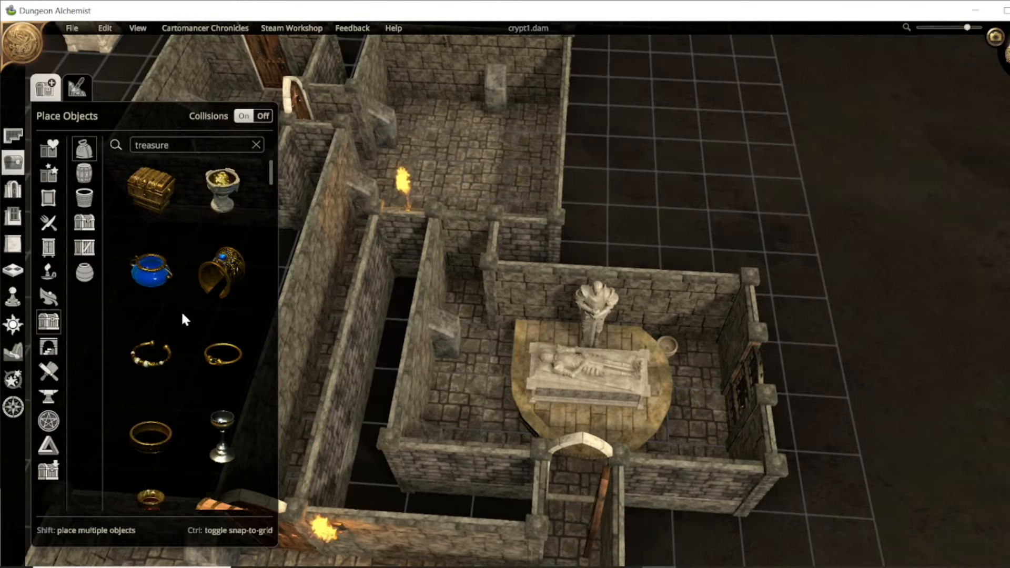
scroll(180, 310, "down", 5)
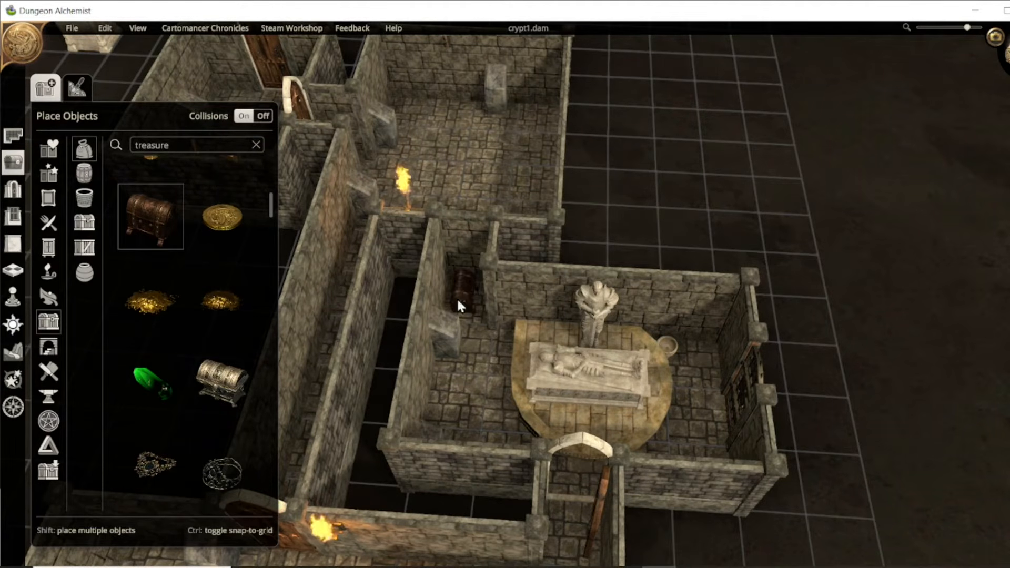
scroll(156, 295, "down", 2)
scroll(156, 304, "down", 8)
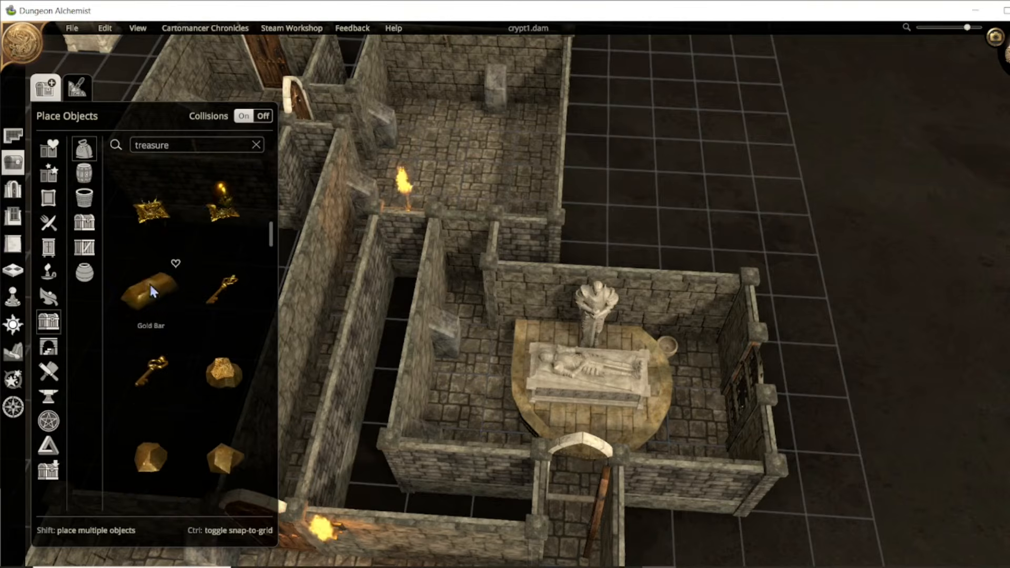
scroll(194, 388, "down", 5)
scroll(166, 347, "up", 5)
scroll(163, 337, "down", 2)
scroll(166, 345, "down", 3)
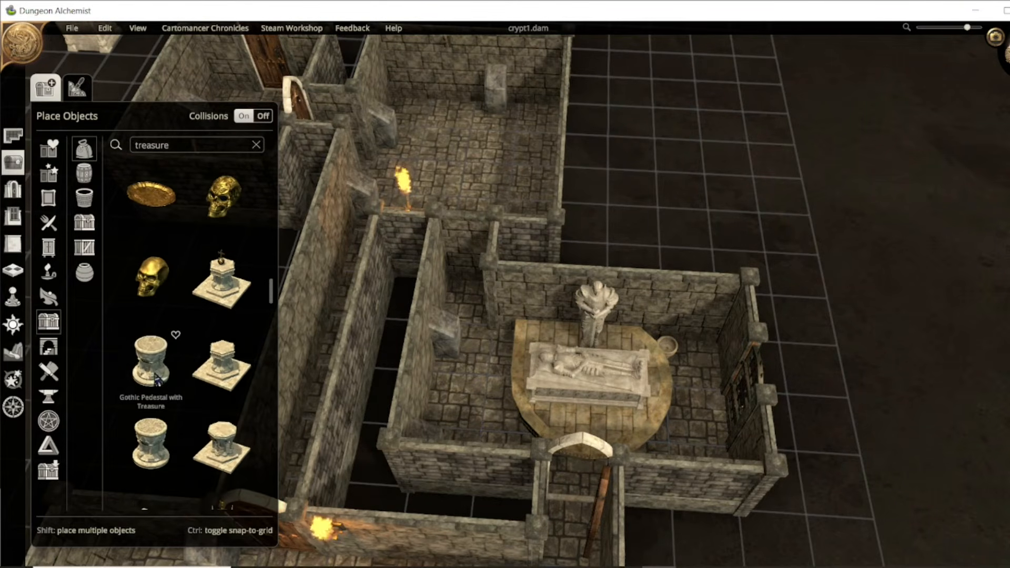
Place the square-based pedestal topped with gold in a corner of the large room and scale it down.
left_click(234, 292)
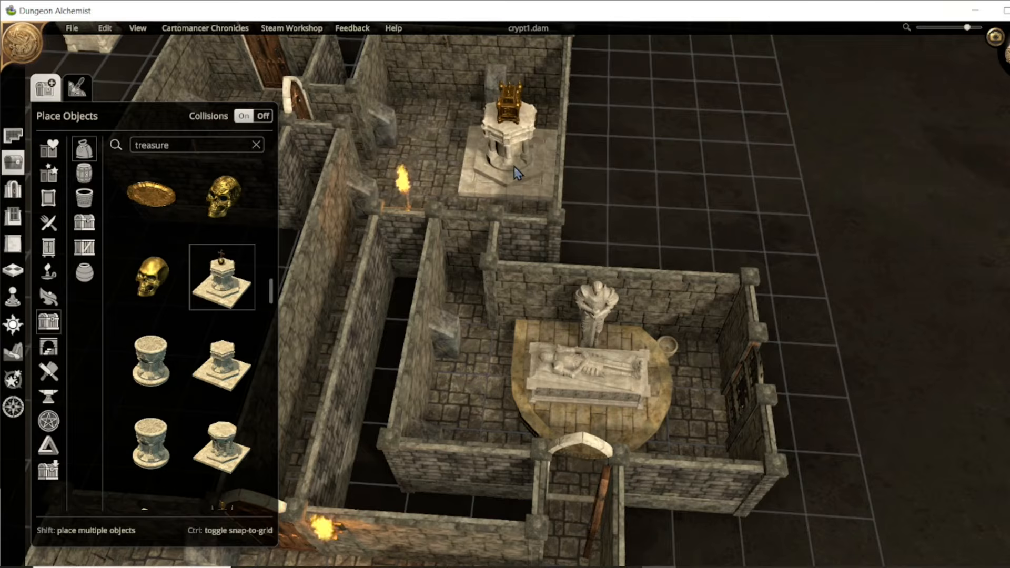
left_click(514, 166)
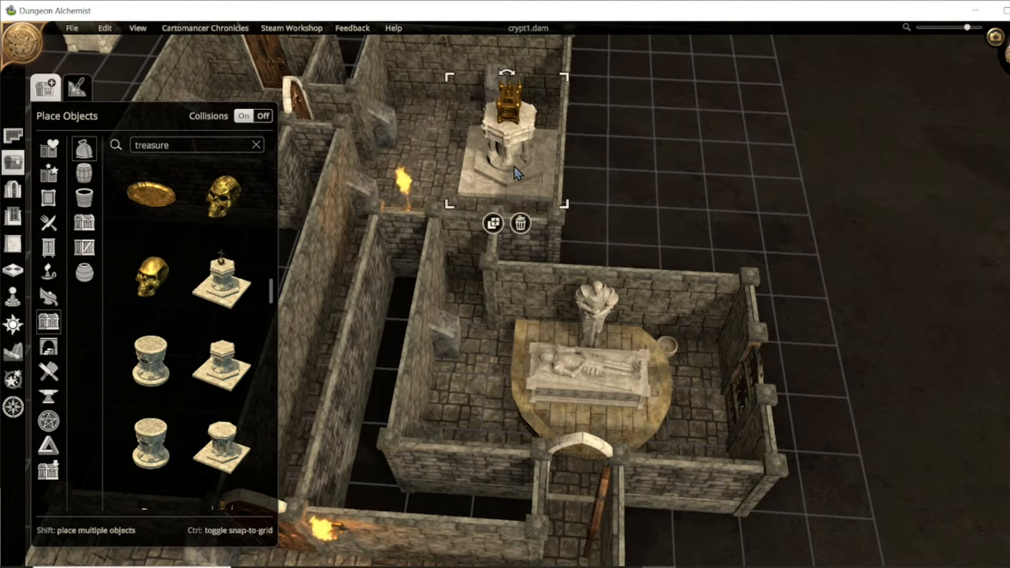
left_click_drag(449, 206, 481, 178)
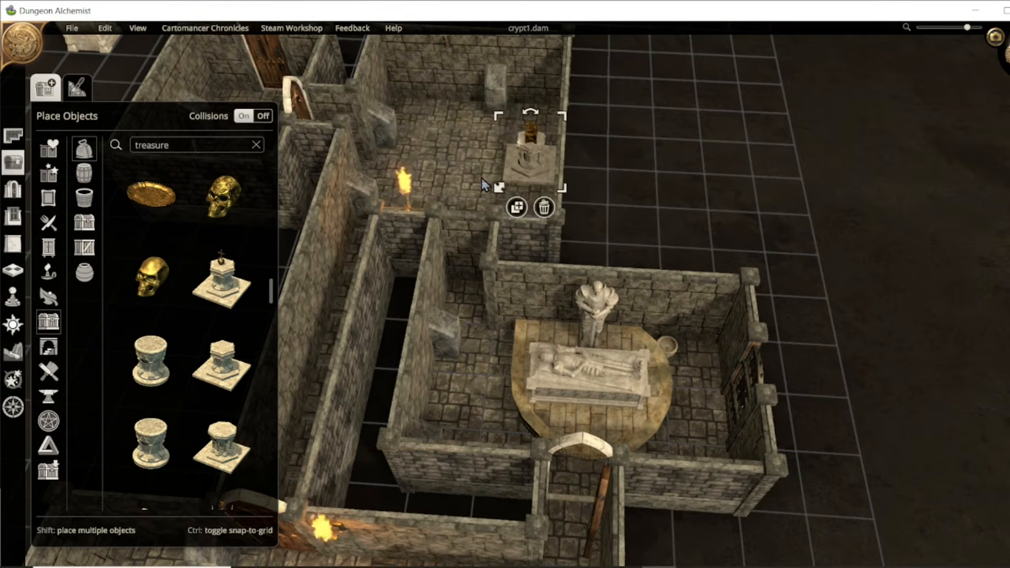
Search the objects for "sarc" and place the stone sarcophagus with the shifted lid in the torchlit room beside the wooden door.
right_click_drag(295, 255, 472, 222)
scroll(575, 299, "down", 3)
double_click(172, 145)
type("sarc")
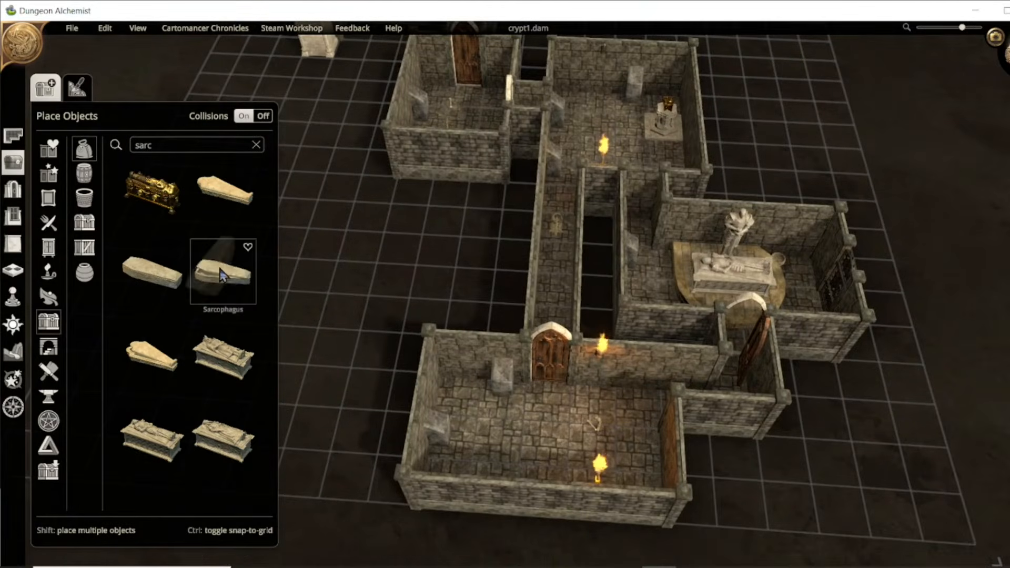
left_click(223, 271)
scroll(518, 443, "down", 5)
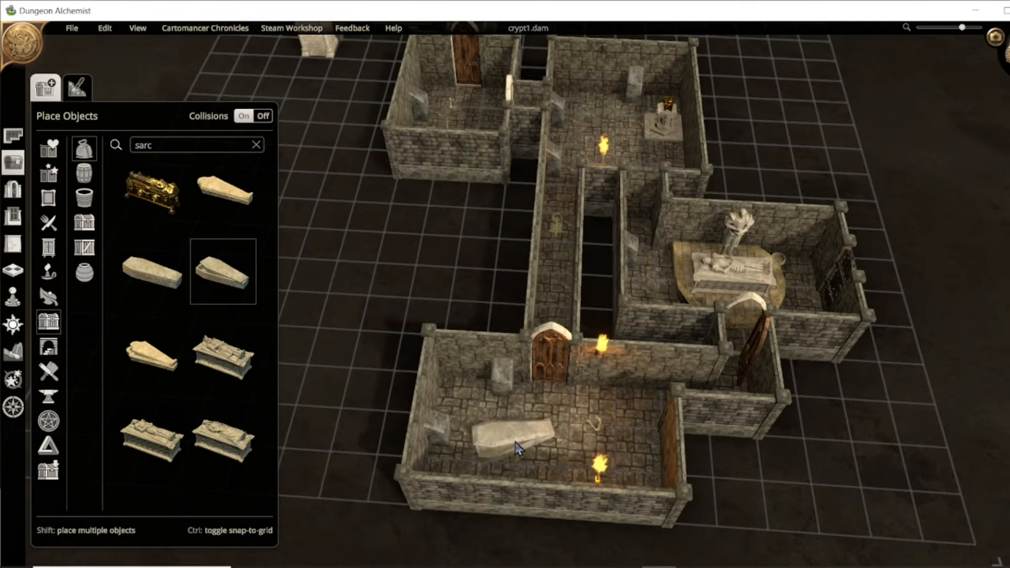
left_click(493, 421)
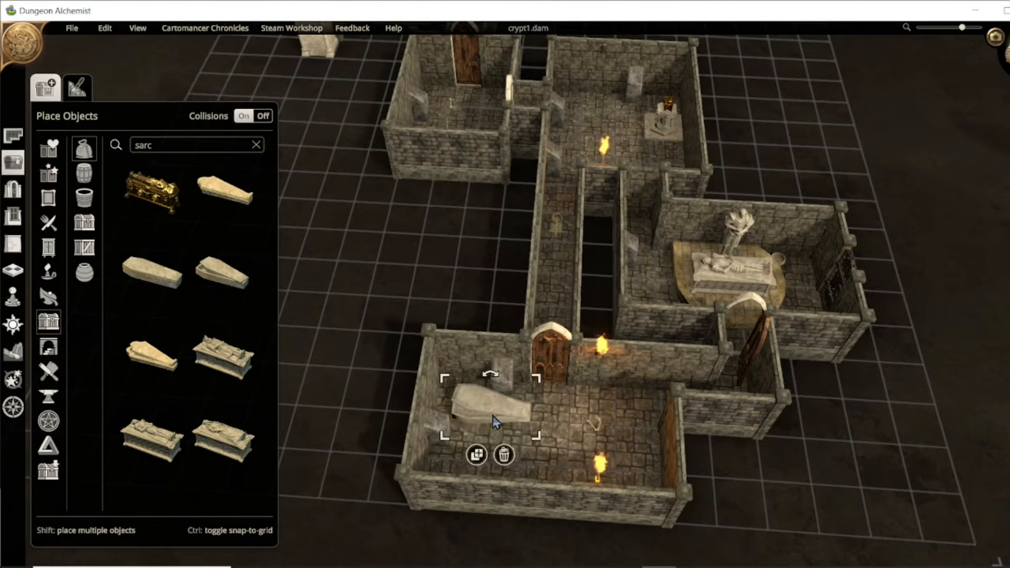
Place another stone sarcophagus with a shifted lid in the small room between the large room and the long corridor.
right_click_drag(348, 252, 292, 345)
right_click_drag(363, 339, 463, 494)
left_click(220, 275)
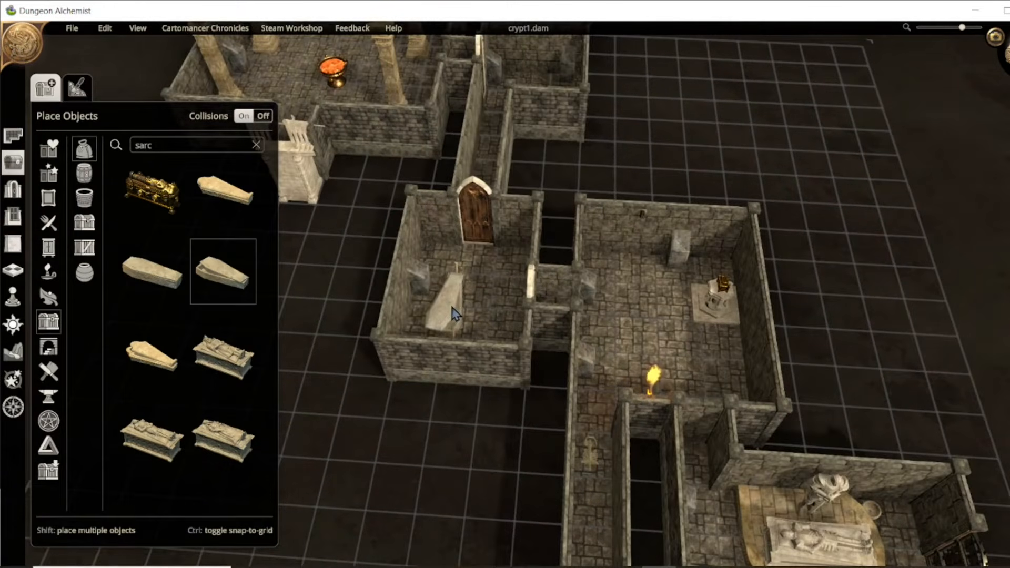
left_click(438, 308)
View the pillared hall from above and place three closed stone sarcophagi between the upper pillars and the fire bowl.
right_click_drag(331, 271, 403, 330)
right_click_drag(400, 113, 472, 261)
right_click_drag(558, 428, 717, 424)
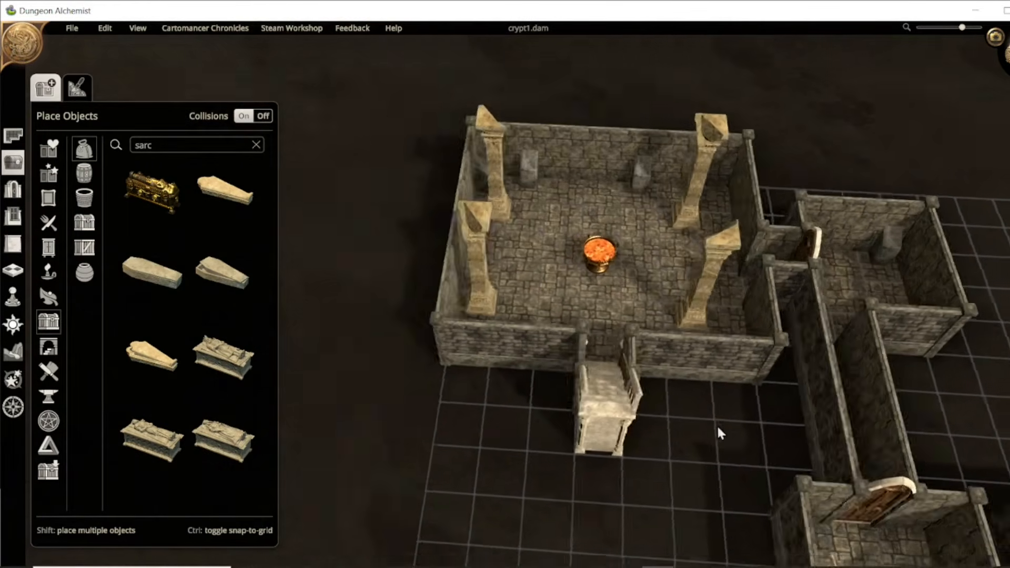
right_click_drag(595, 269, 498, 329)
key("t")
left_click(174, 246)
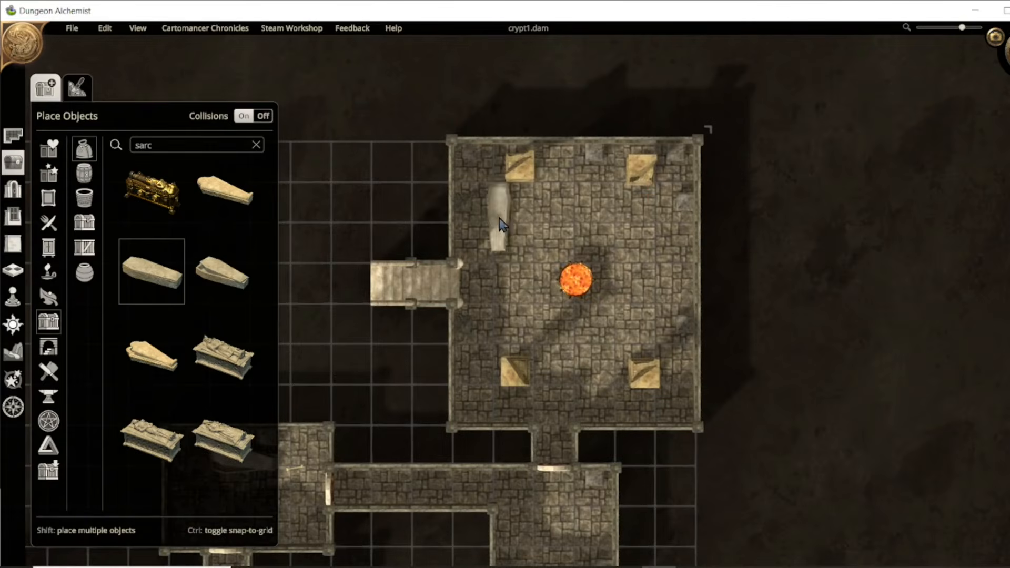
left_click(484, 213)
left_click(471, 269)
left_click(569, 214, "shift")
left_click(615, 236, "shift")
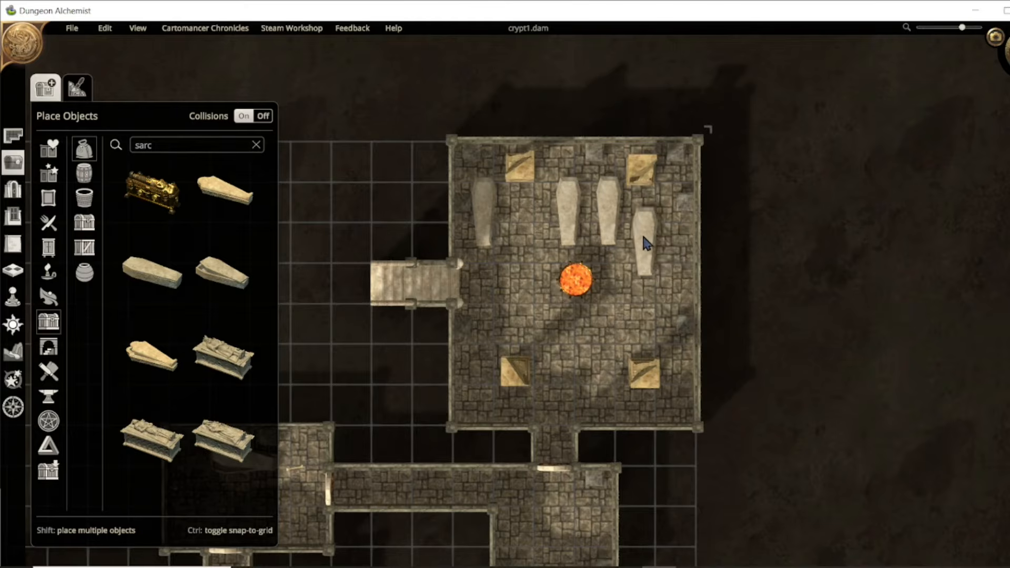
Add closed sarcophagi in the pillared hall's two lower corners and an open light-coloured one near its right wall.
left_click(478, 368, "shift")
left_click(680, 377, "shift")
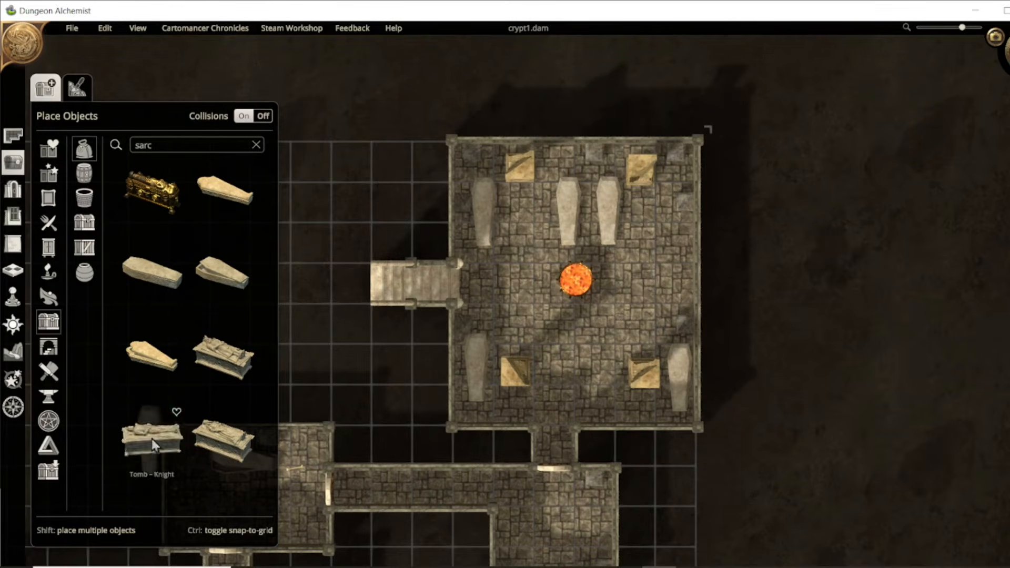
left_click(152, 354)
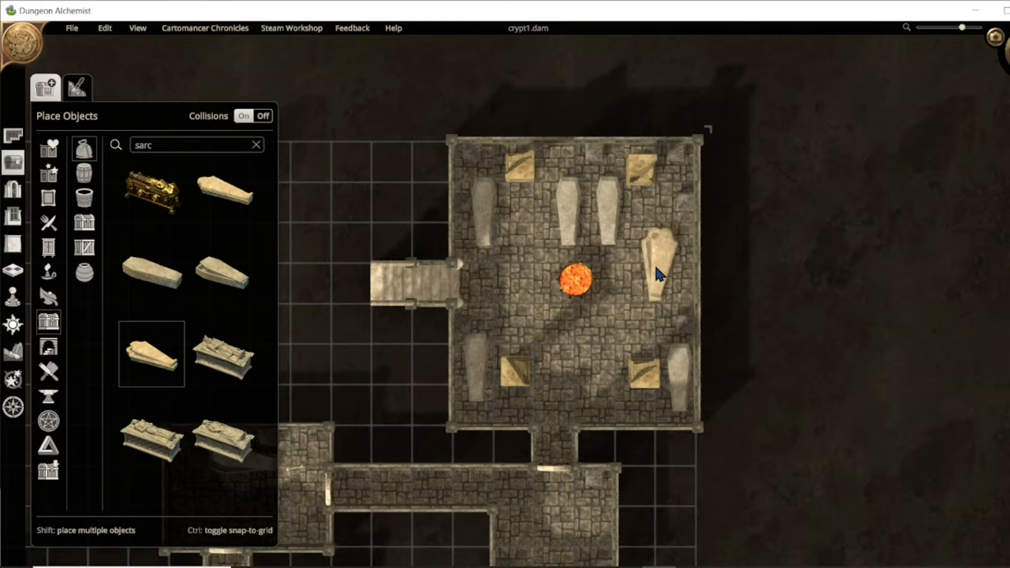
left_click(665, 278)
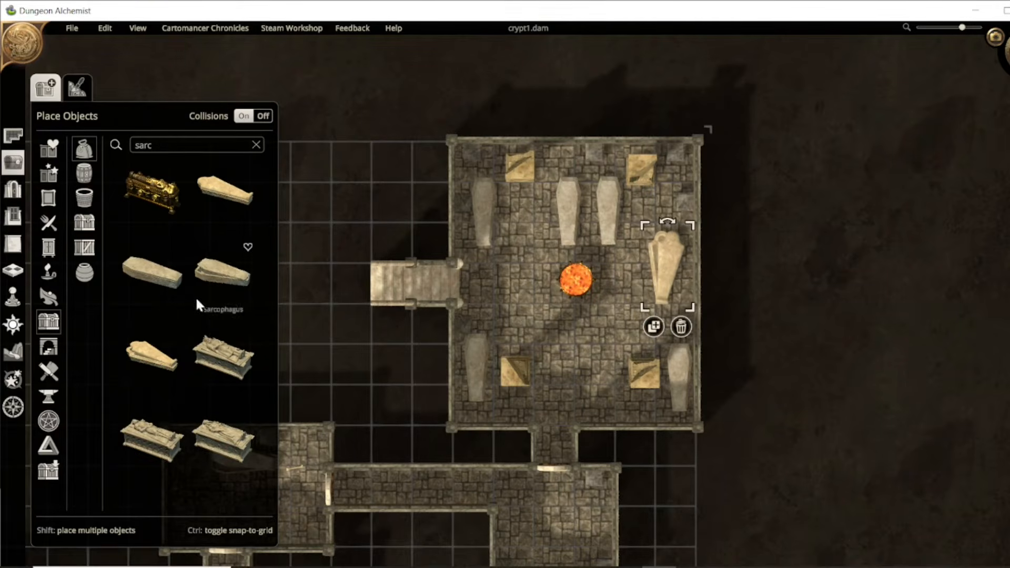
Search the object library for "bones" and look through the results.
type("bones")
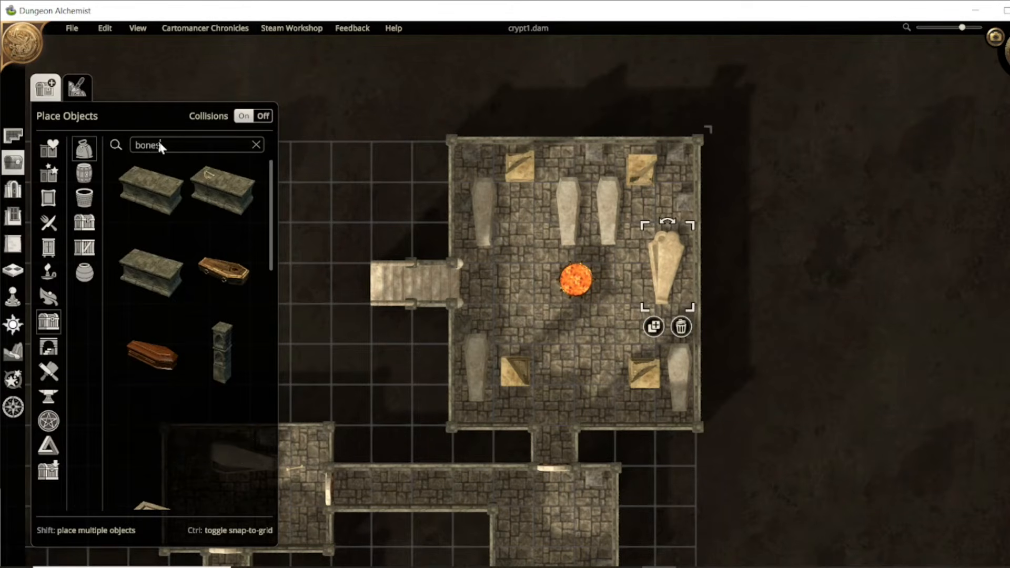
scroll(169, 307, "down", 4)
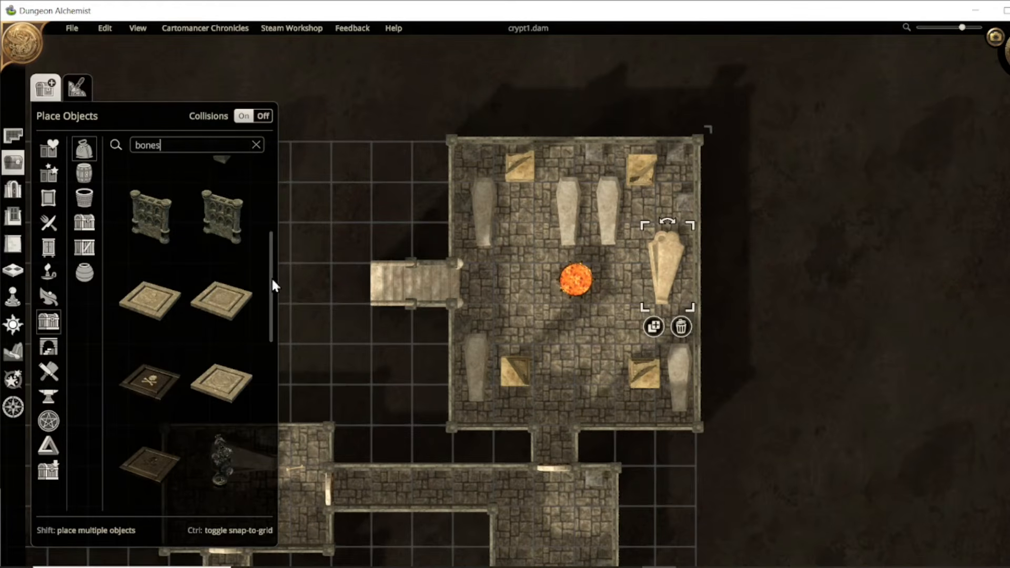
scroll(260, 362, "down", 5)
scroll(268, 419, "down", 2)
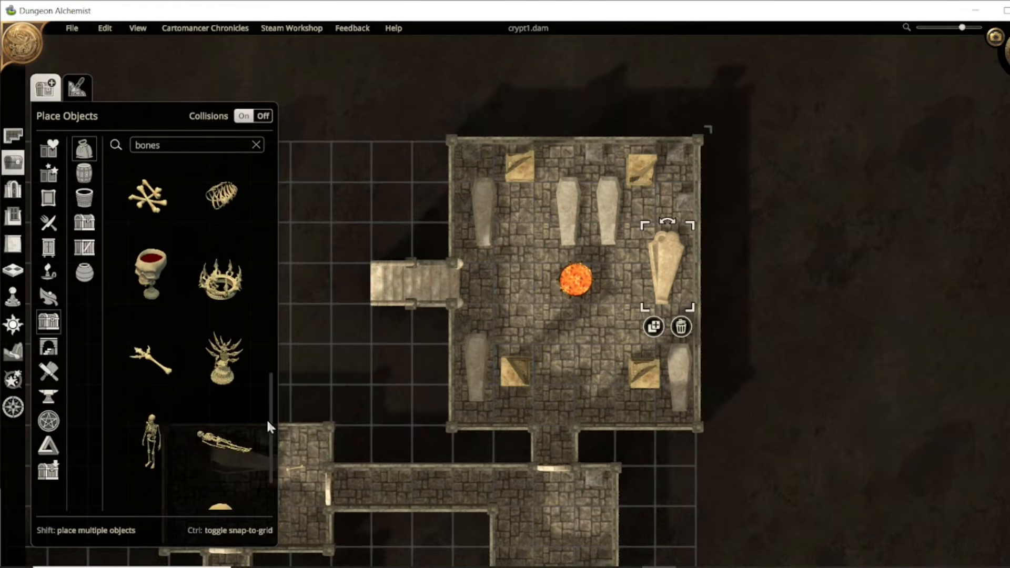
Scatter bones beside the open sarcophagus in the pillared hall with the graveyard skull brush at a reduced density.
left_click(78, 88)
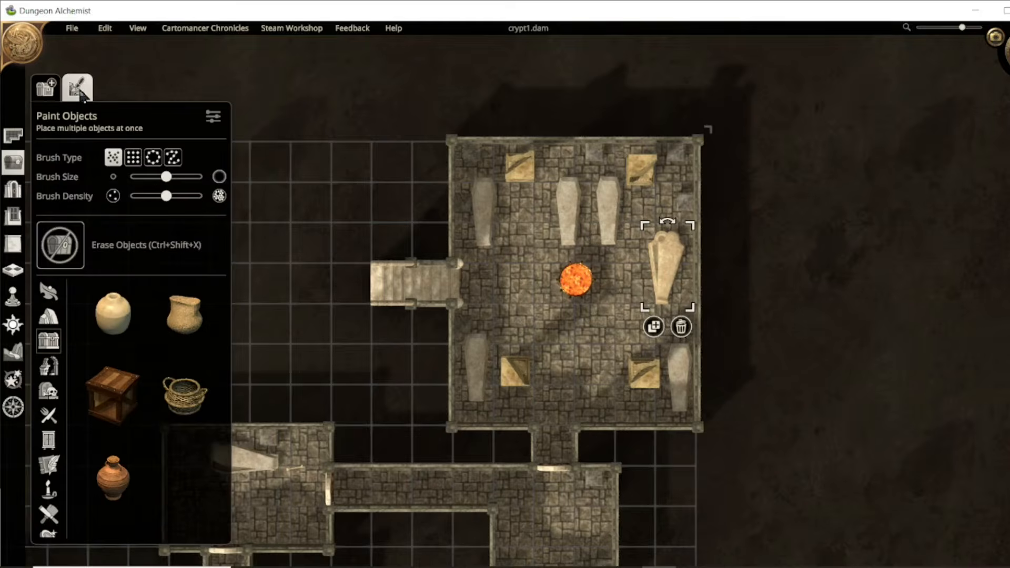
left_click(49, 392)
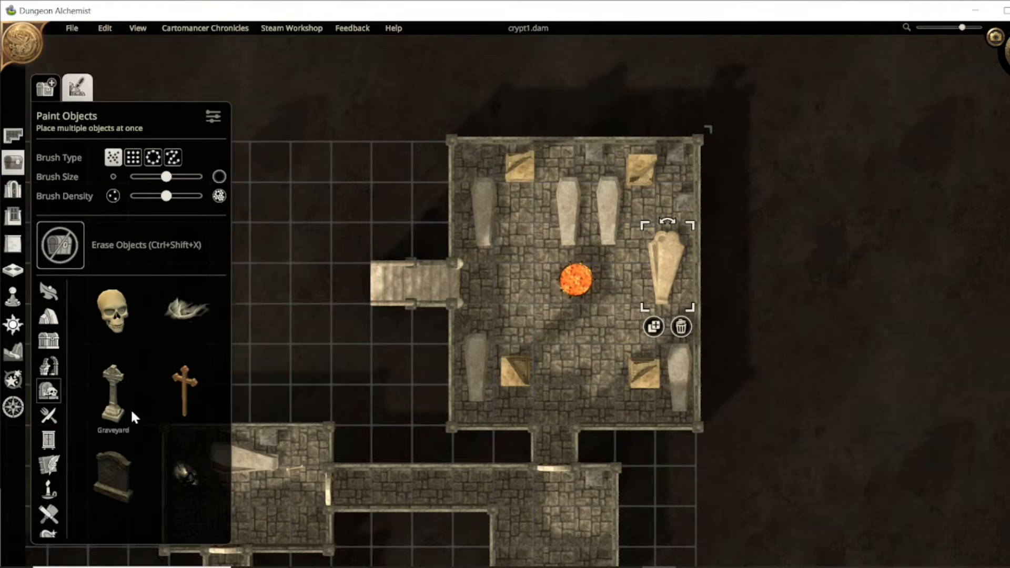
scroll(50, 419, "down", 3)
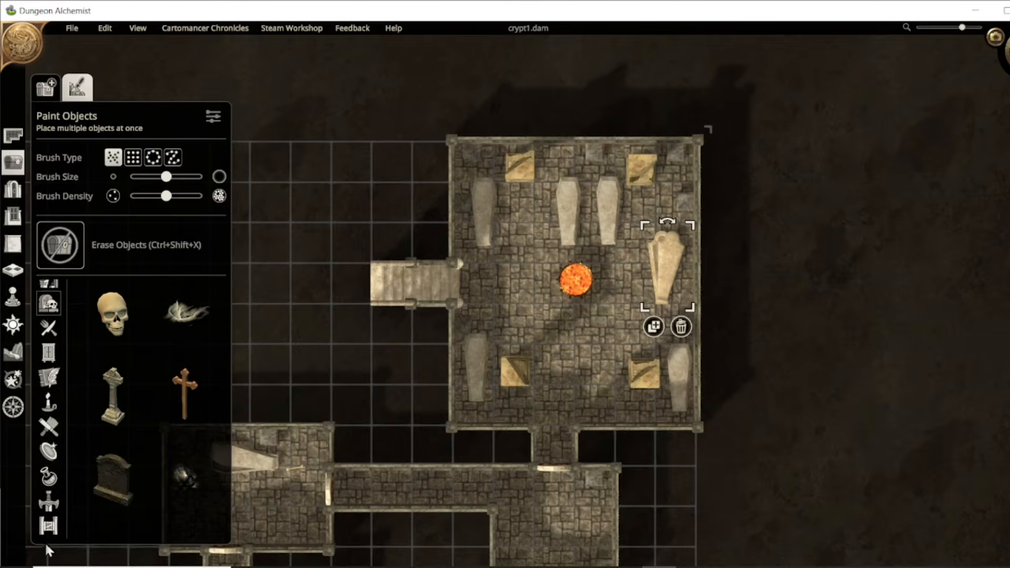
left_click(117, 326)
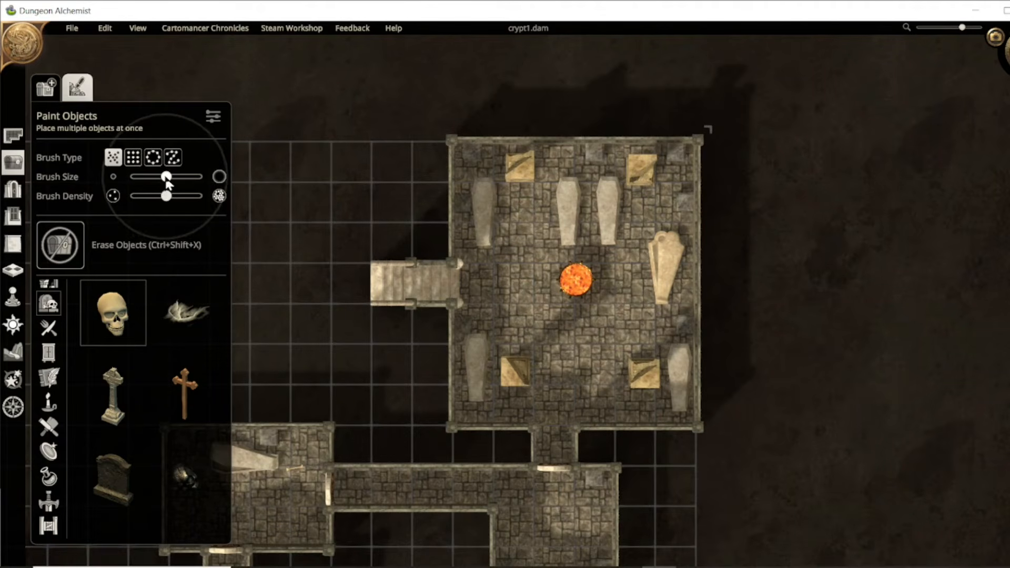
left_click_drag(165, 197, 149, 197)
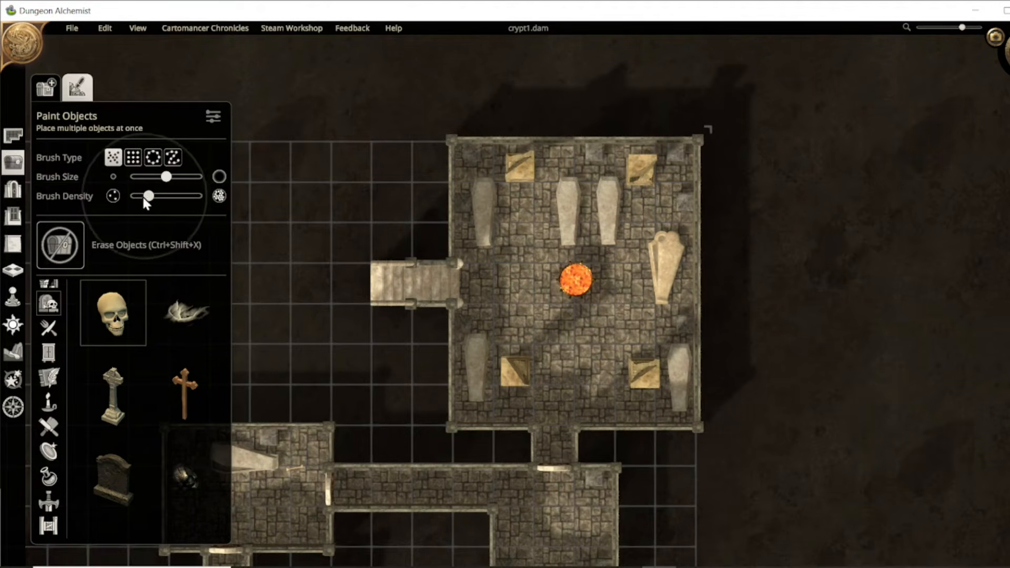
left_click(633, 284)
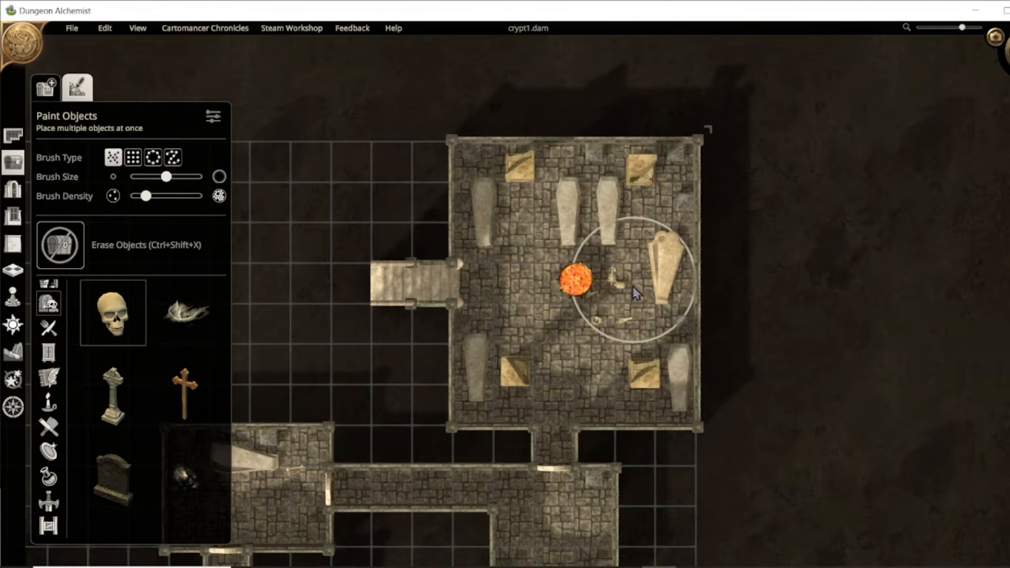
Scatter bones around the sarcophagi in the small room and the torchlit room, and close the object painting tool.
scroll(526, 297, "down", 3)
middle_click_drag(413, 345, 517, 223)
left_click(429, 311)
middle_click_drag(315, 311, 565, 198)
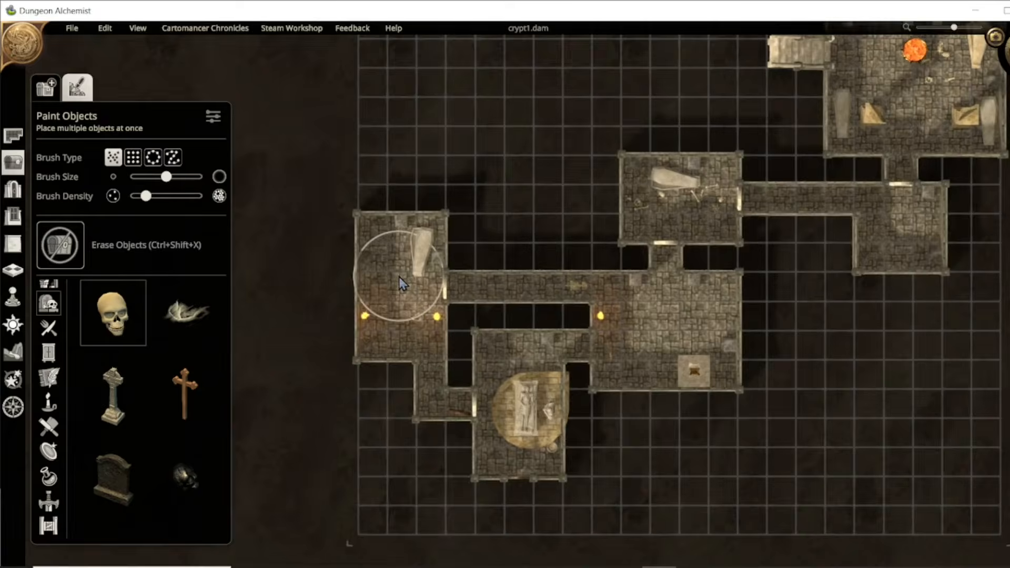
scroll(402, 284, "up", 2)
mouse_move(331, 266)
left_mouse_down()
mouse_move(305, 254)
mouse_move(318, 285)
left_mouse_up()
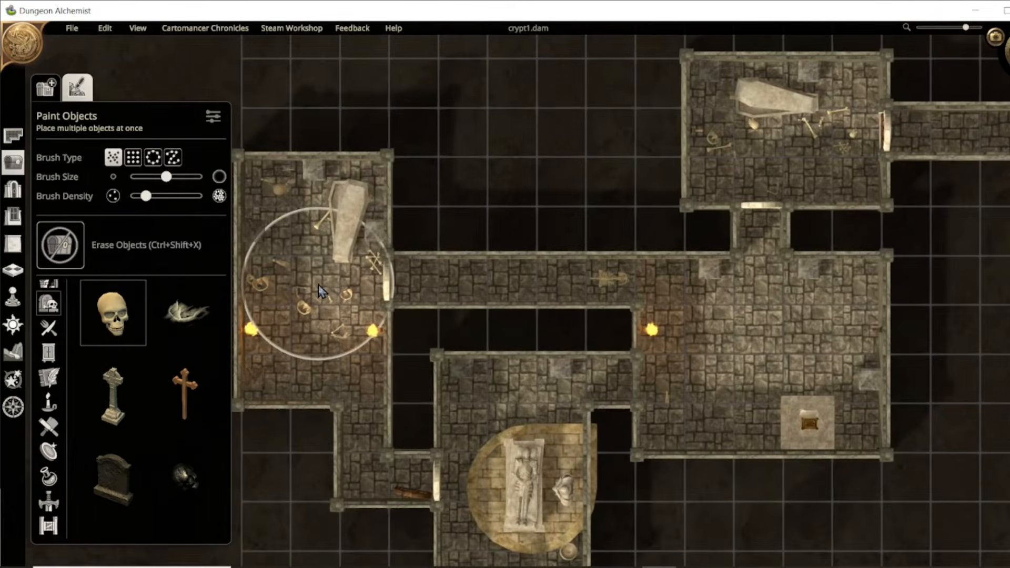
left_click(319, 252)
scroll(402, 173, "down", 1)
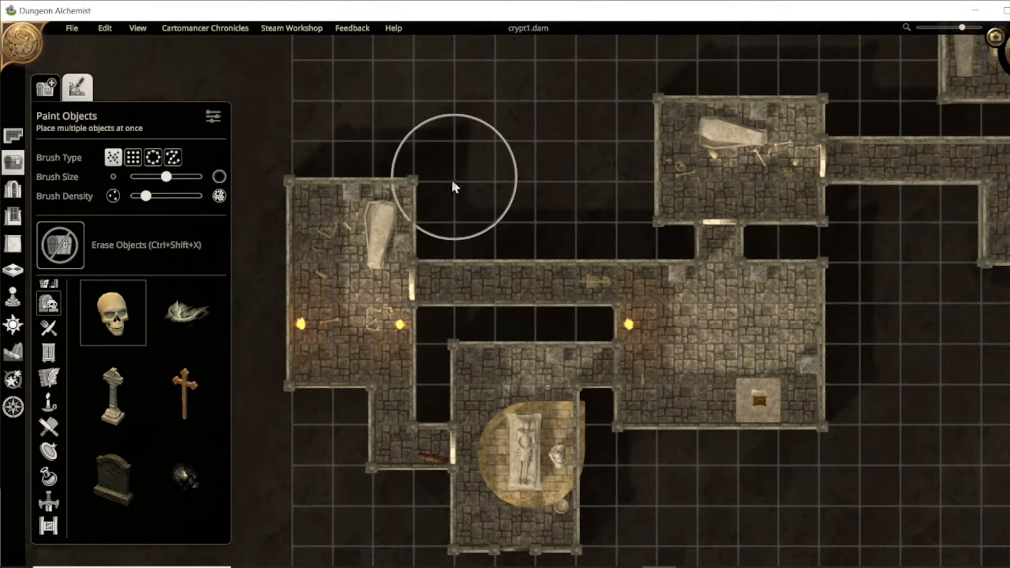
left_click(18, 162)
Move the portcullis from the tomb chamber's outer wall to the side passage entrance, replacing the wooden door there.
scroll(376, 387, "up", 2)
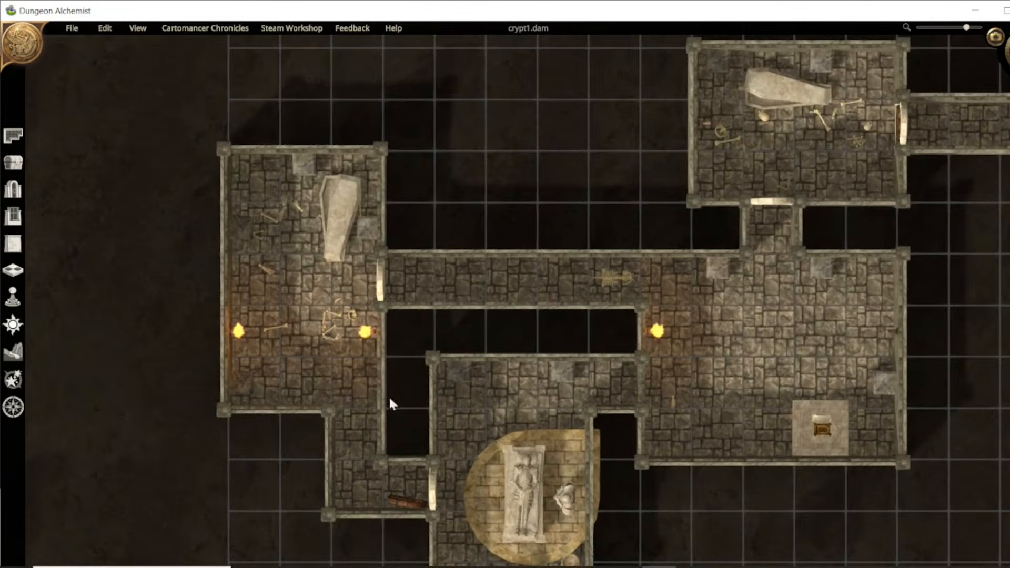
key("s")
middle_click_drag(451, 367, 530, 348)
right_click_drag(655, 331, 822, 205)
left_click(754, 227)
left_click(707, 303)
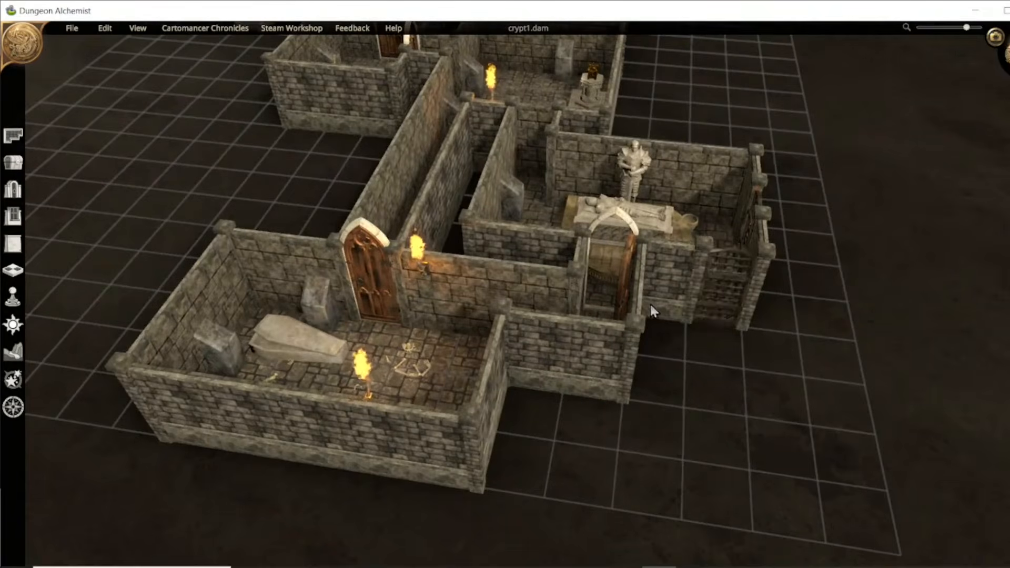
left_click(591, 295)
left_click(785, 308)
middle_click_drag(583, 276, 405, 435)
right_click_drag(405, 435, 447, 471)
middle_click_drag(448, 471, 477, 329)
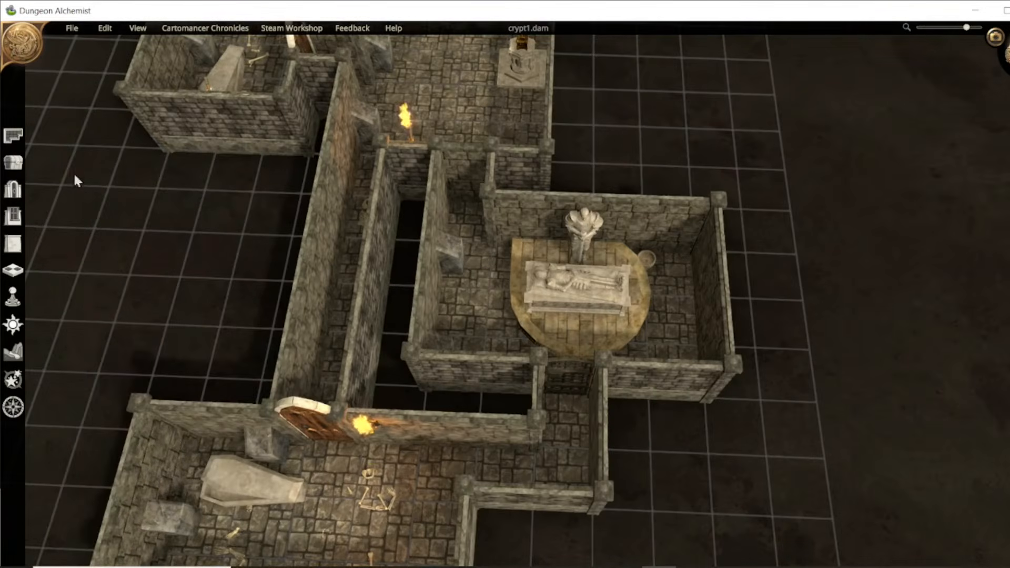
Search the object library for "chest" and place the dark square strongbox in the alcove of the tomb chamber.
left_click(13, 162)
type("chest")
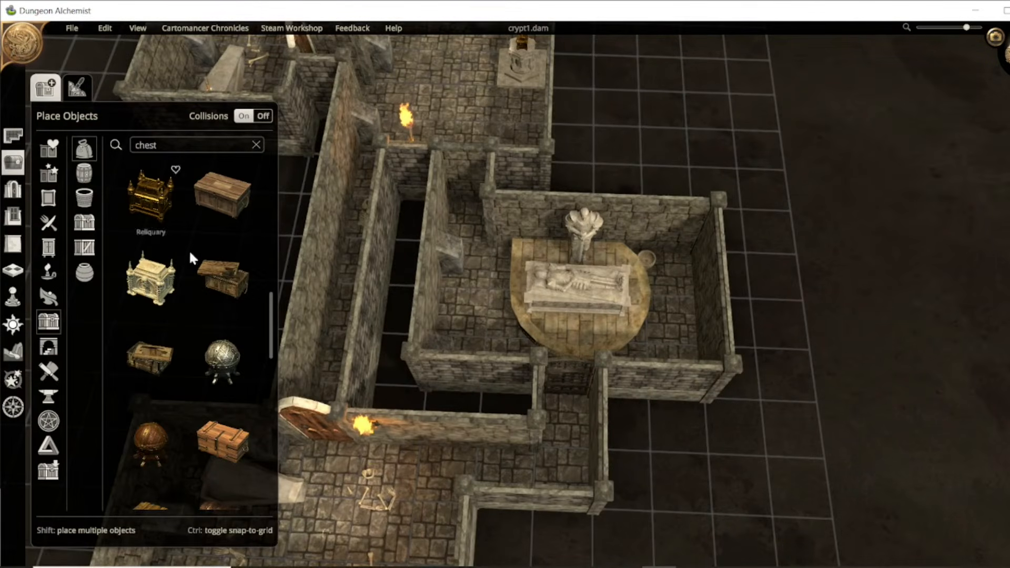
scroll(145, 291, "down", 3)
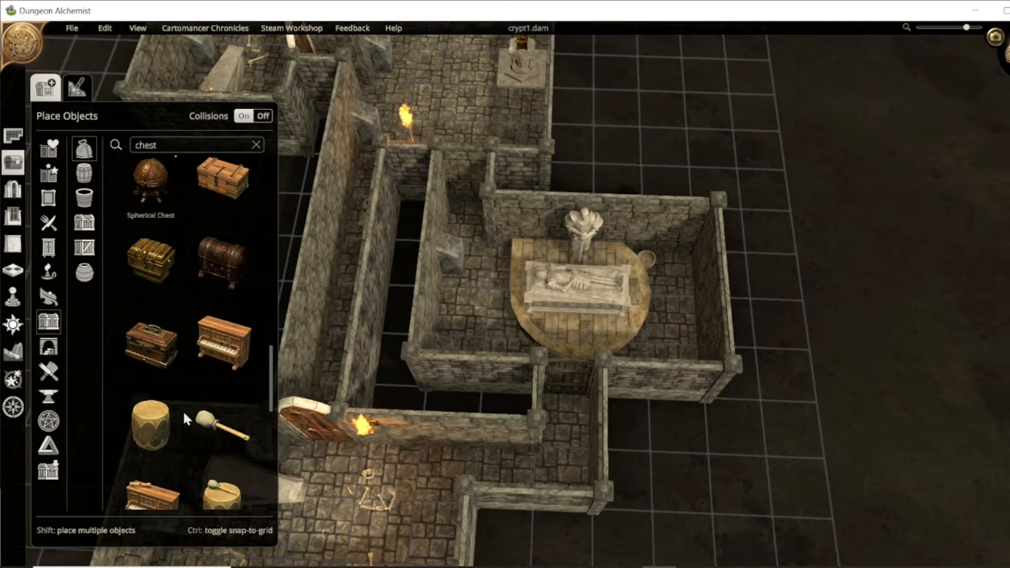
left_click_drag(270, 369, 264, 201)
left_click(149, 274)
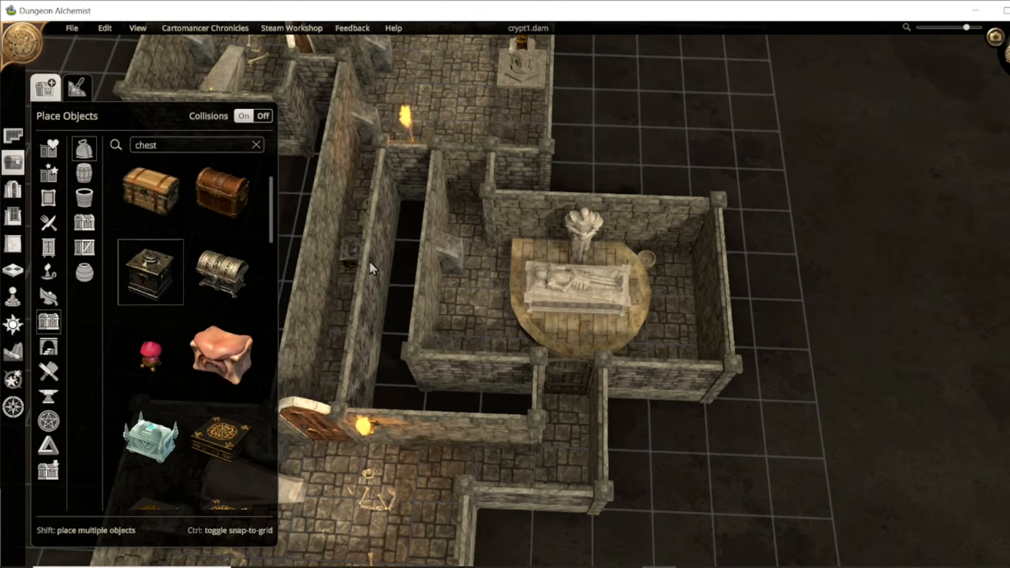
left_click(467, 220)
left_click(428, 326)
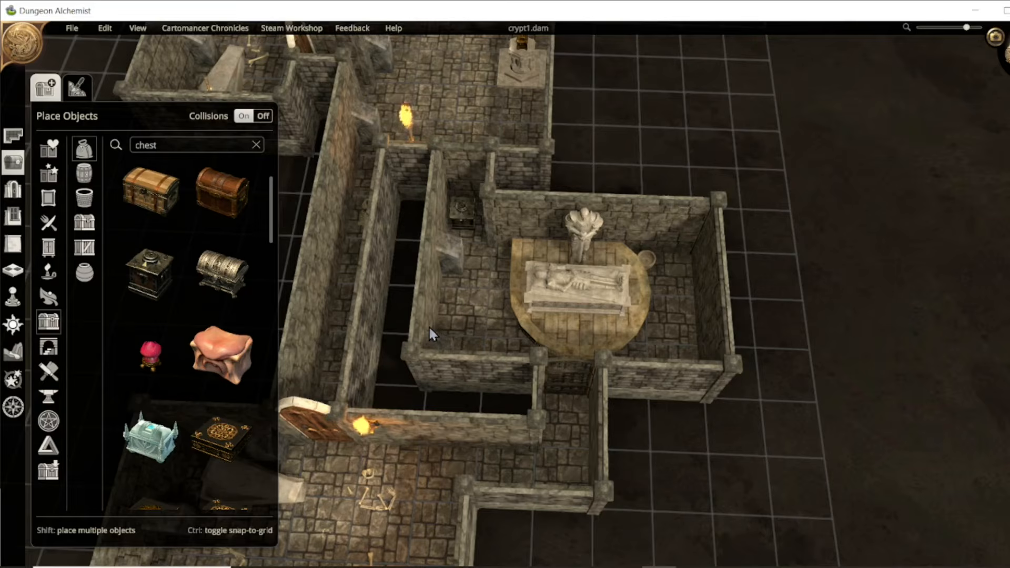
Duplicate the wall torch twice into the tomb chamber and position the copies on the back wall, either side of the knight statue.
left_click(414, 124)
left_click(370, 176)
left_click(508, 247)
left_click(659, 255)
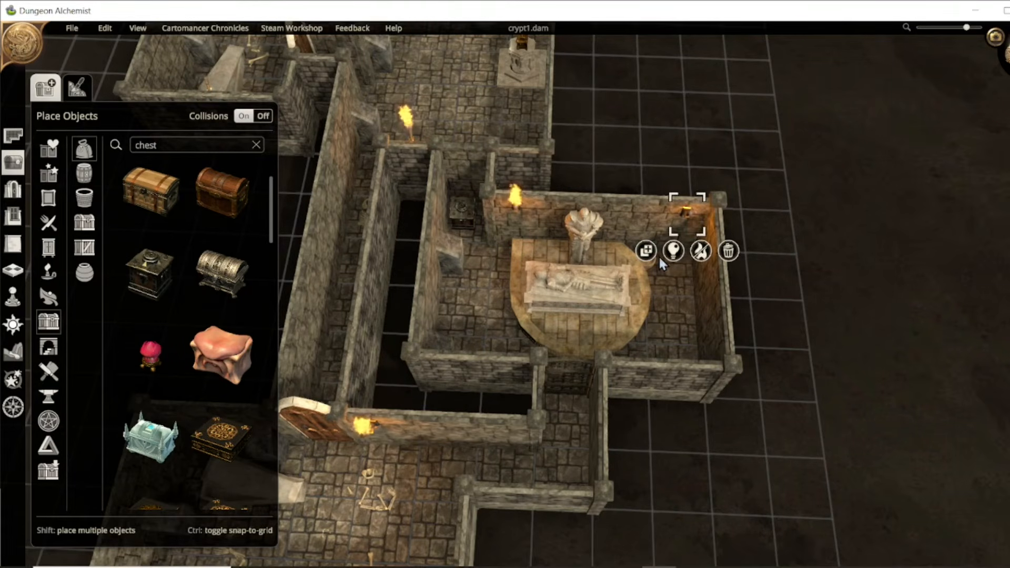
left_click_drag(660, 222, 630, 220)
mouse_move(517, 210)
left_mouse_down()
mouse_move(544, 213)
mouse_move(486, 167)
mouse_move(542, 210)
mouse_move(550, 200)
mouse_move(526, 206)
mouse_move(545, 212)
mouse_move(526, 208)
mouse_move(535, 210)
left_mouse_up()
left_click(673, 320)
Fine-tune the position of the torch on the wall above the head end of the tomb effigy.
middle_click_drag(672, 320, 570, 157)
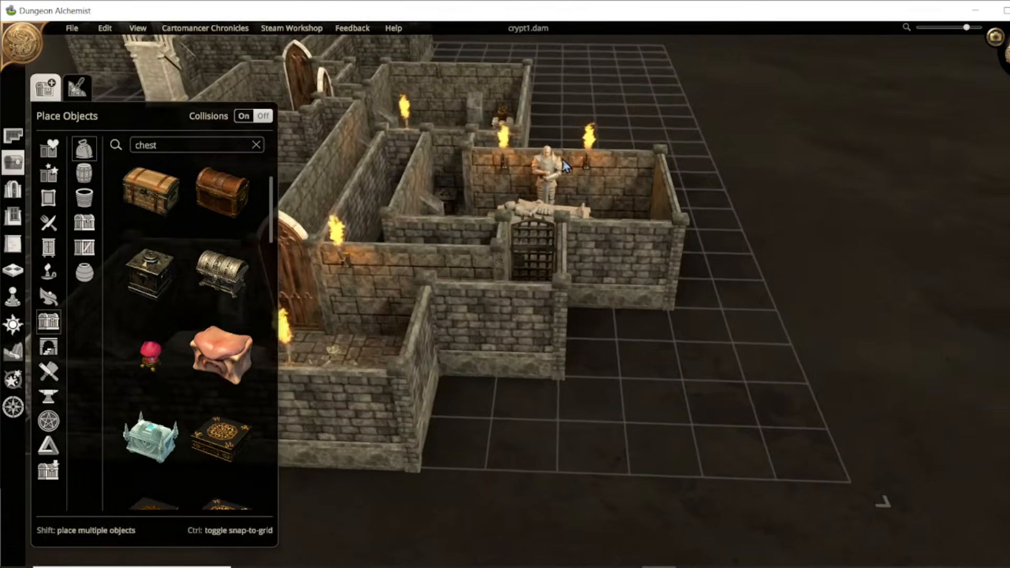
scroll(530, 240, "up", 5)
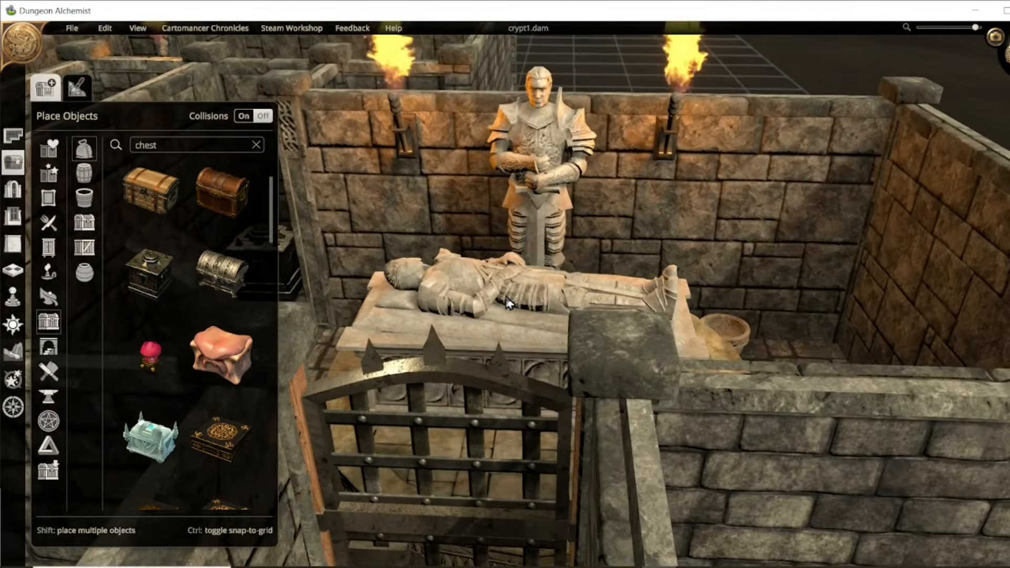
left_click(408, 145)
left_click_drag(409, 143, 406, 106)
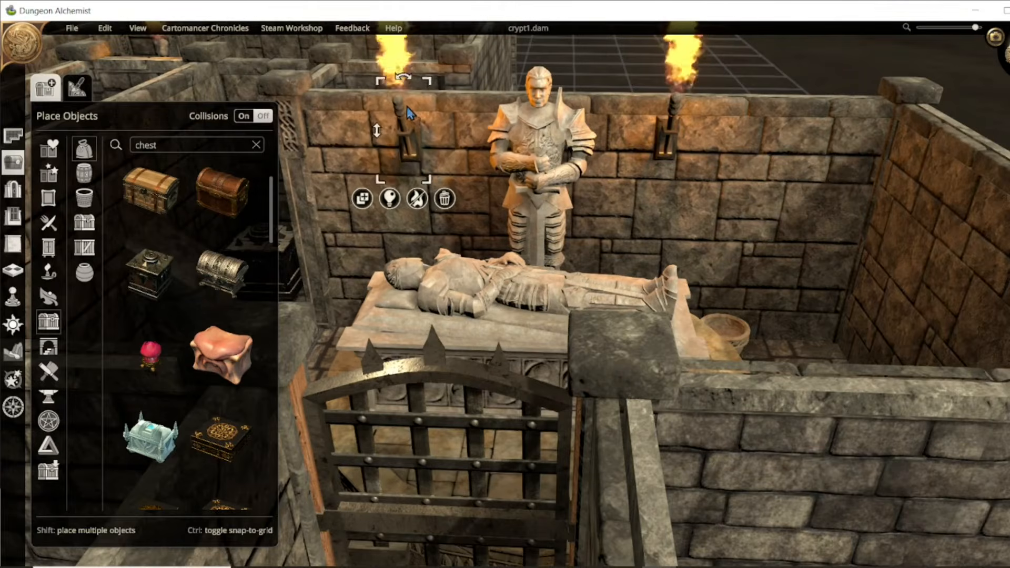
left_click_drag(404, 258, 408, 292)
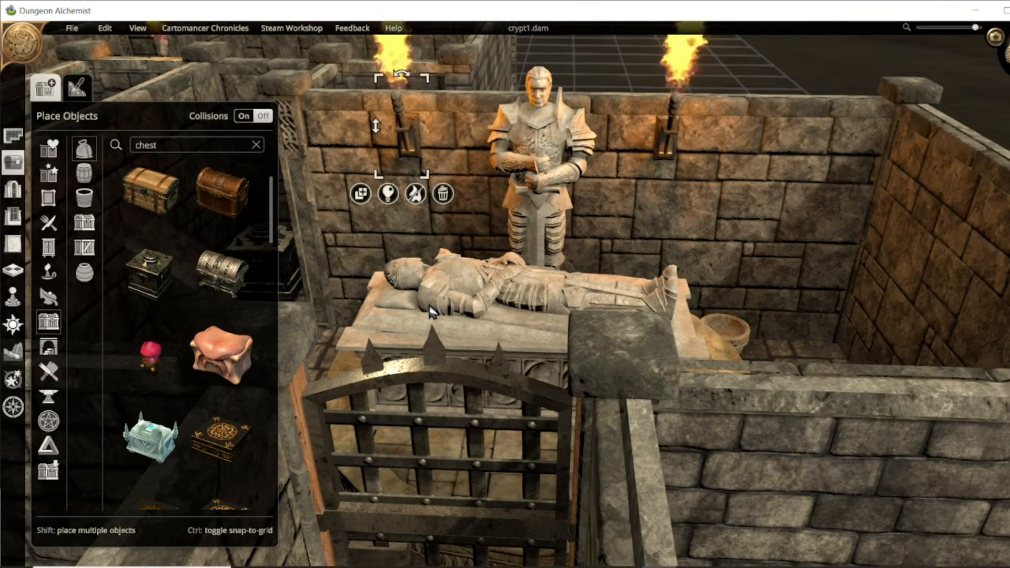
Copy the sarcophagus from the adjoining bone-strewn room into the treasure room twice, one near each side wall.
right_click_drag(812, 339, 764, 285)
scroll(684, 303, "down", 3)
right_click_drag(684, 303, 248, 514)
middle_click_drag(514, 72, 427, 110)
scroll(598, 345, "up", 3)
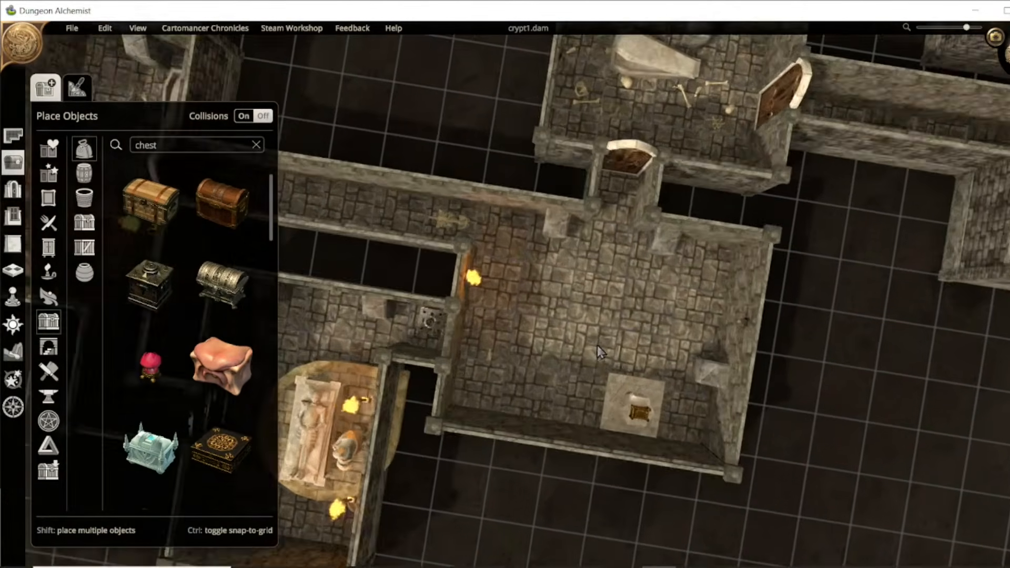
scroll(602, 311, "down", 2)
middle_click_drag(602, 311, 568, 312)
left_click(566, 76)
left_click(568, 135)
scroll(489, 313, "down", 3)
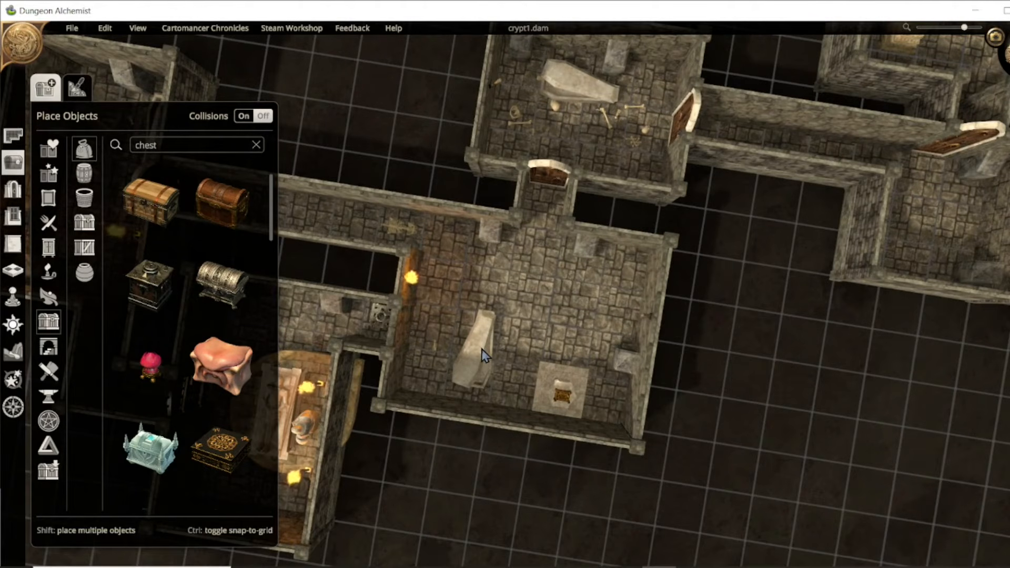
left_click(595, 288)
left_click(584, 352)
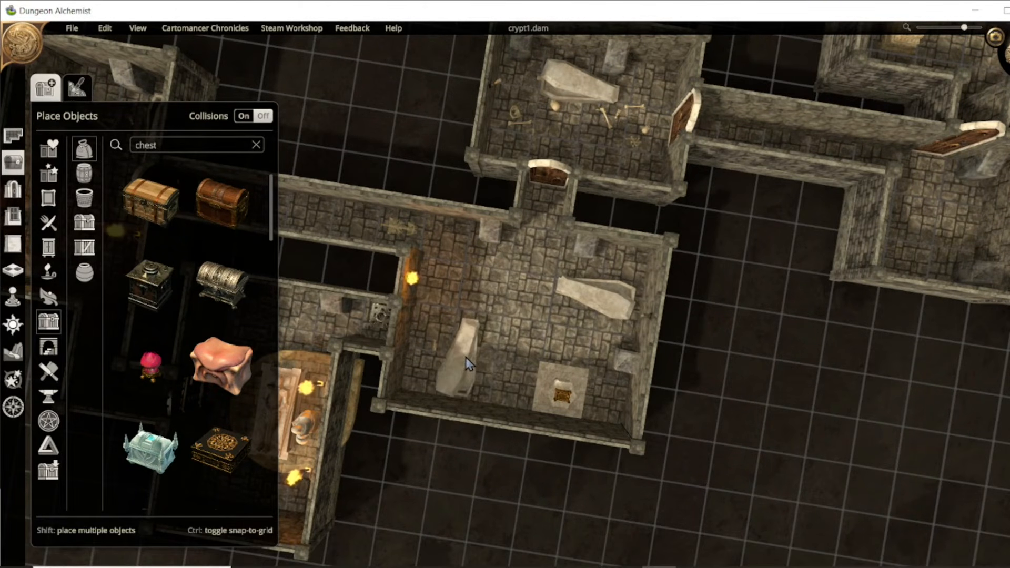
left_click(443, 299)
Move the treasure pedestal in the treasure room to the middle of its back wall.
left_click(572, 389)
left_click_drag(572, 389, 526, 383)
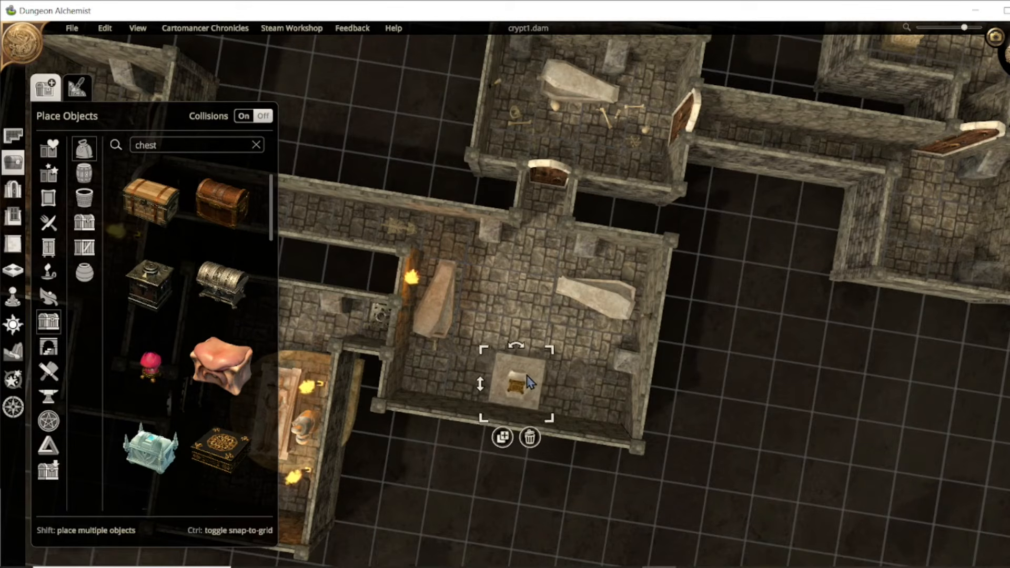
left_click(582, 381)
Search the object library for "stat" and place the standing broken statue beside the treasure pedestal.
middle_click_drag(566, 350, 988, 151)
double_click(191, 144)
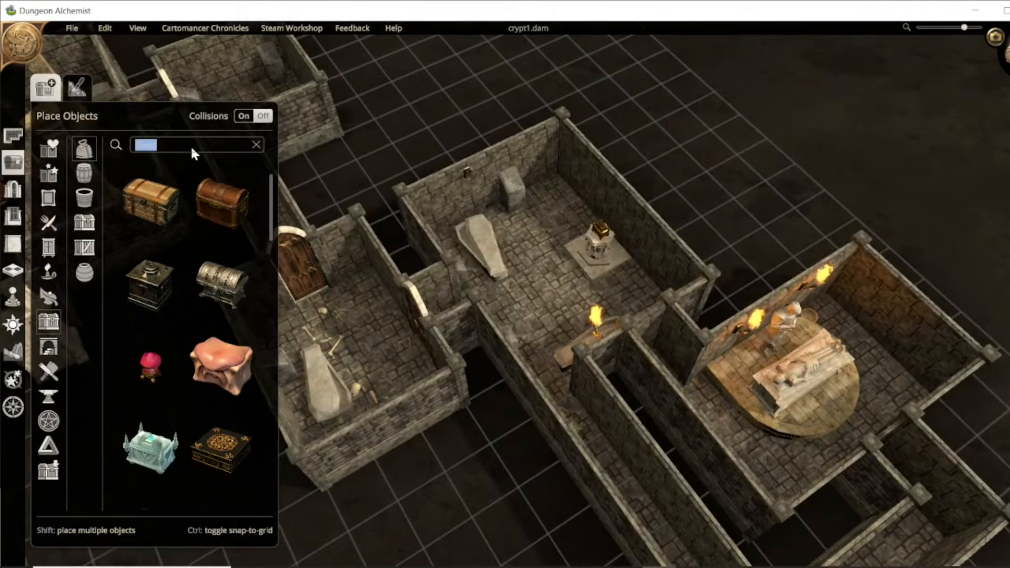
type("stat")
scroll(191, 253, "down", 10)
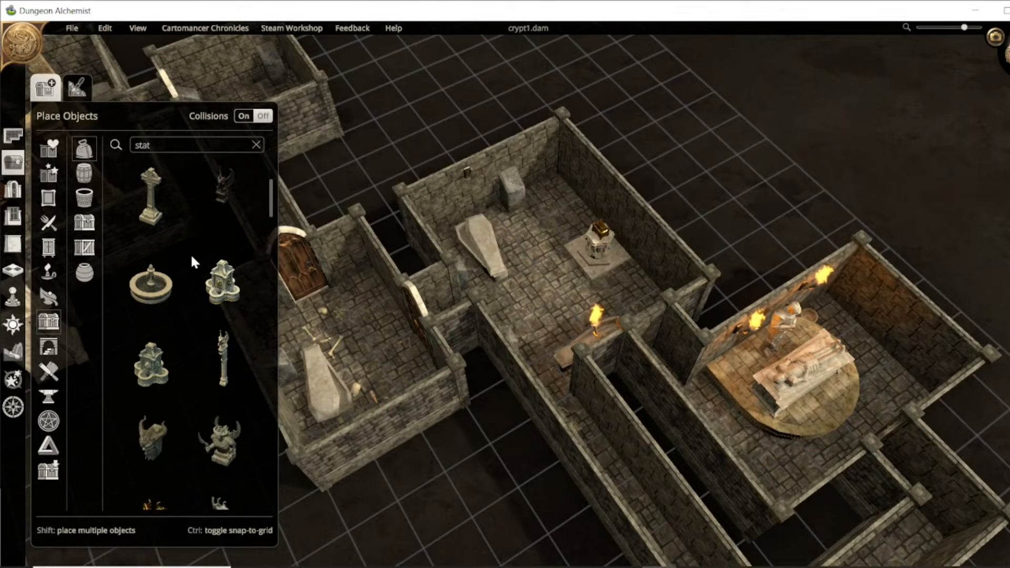
left_click_drag(266, 292, 275, 149)
left_click(221, 189)
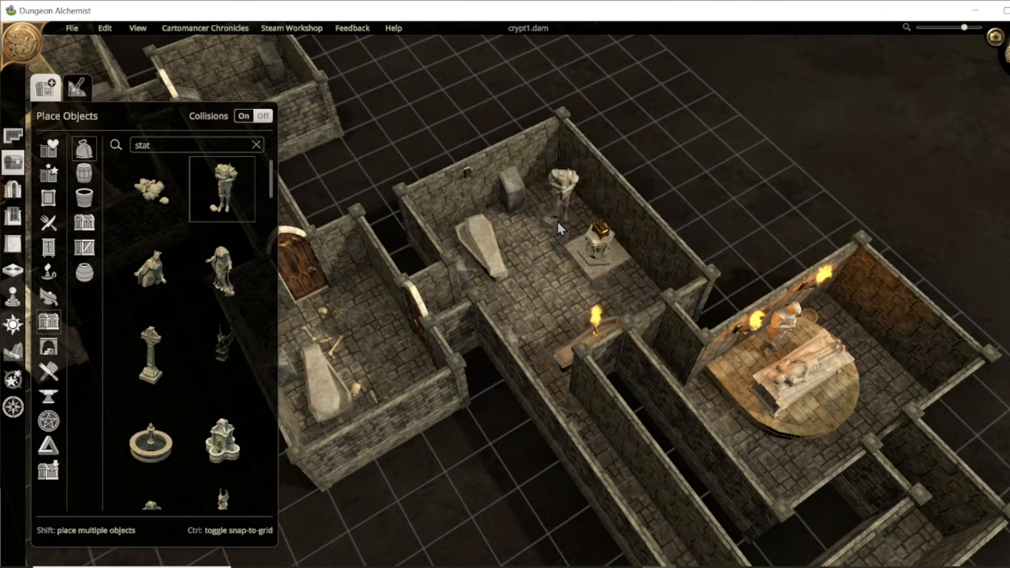
left_click(576, 220)
Extinguish the wall torch in the treasure room and the one beside the wooden door at the corridor's far end.
right_click_drag(577, 223, 906, 279)
left_click(602, 186)
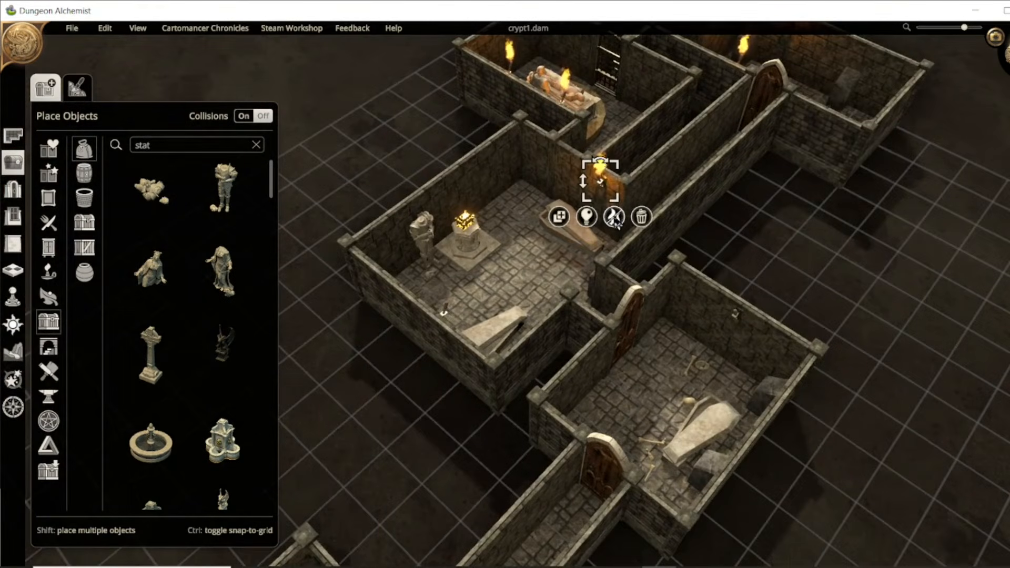
left_click(614, 218)
left_click(742, 64)
left_click(747, 103)
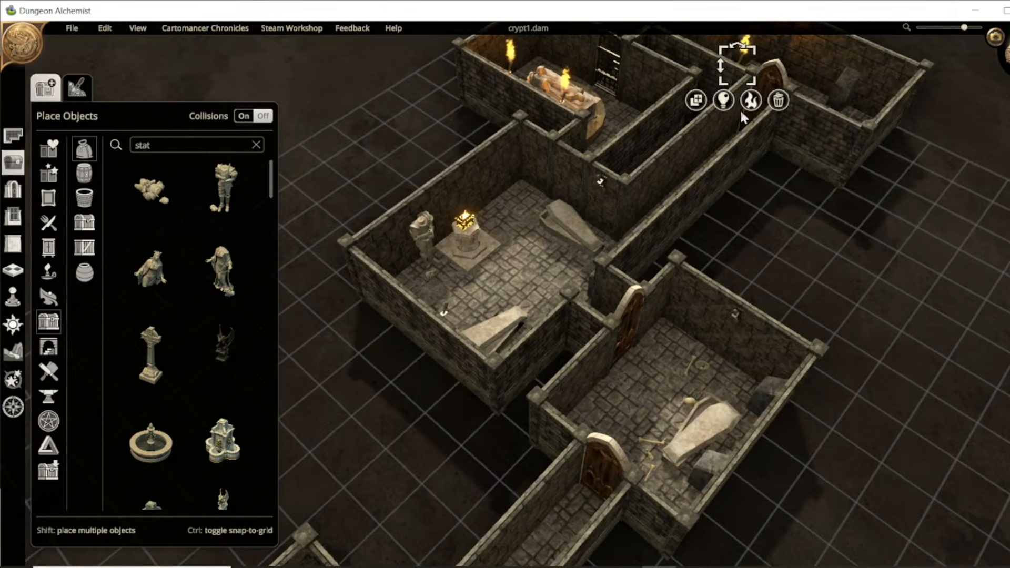
Place a copy of the stone sarcophagus in the small room next to the pillared hall.
right_click_drag(654, 382, 783, 361)
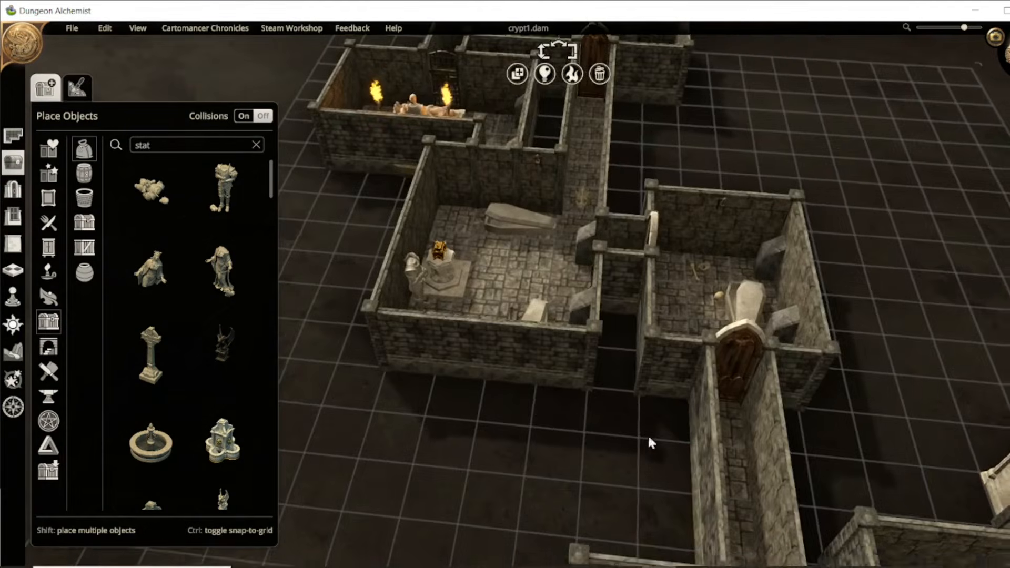
middle_click_drag(649, 436, 547, 328)
right_click_drag(546, 328, 579, 317)
middle_click_drag(579, 317, 563, 305)
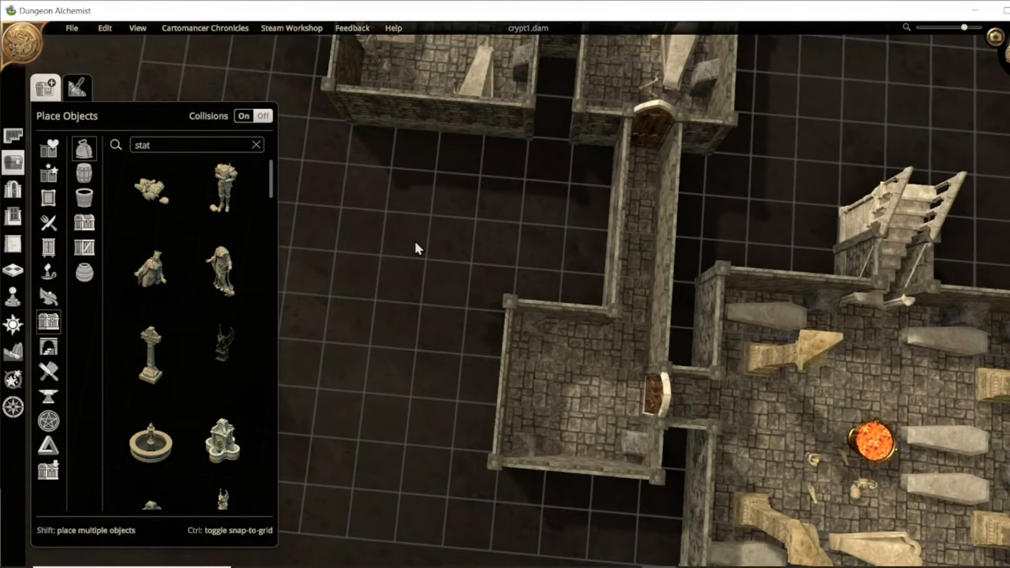
middle_click_drag(415, 243, 367, 254)
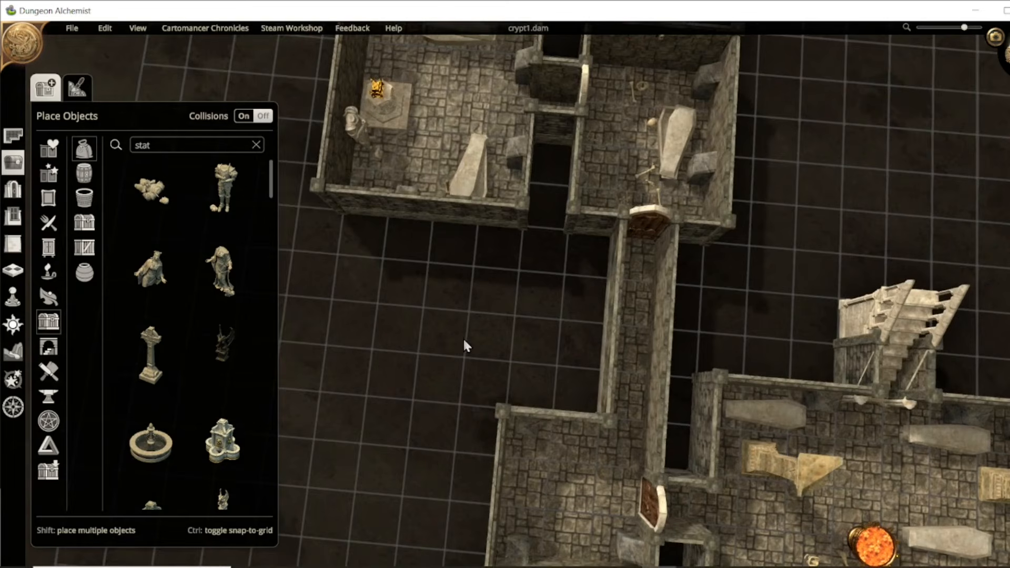
left_click(543, 478)
middle_click_drag(356, 465, 327, 329)
Scatter bones beside the sarcophagus in the small room with the graveyard skull brush and close the painting tool.
type("Bones")
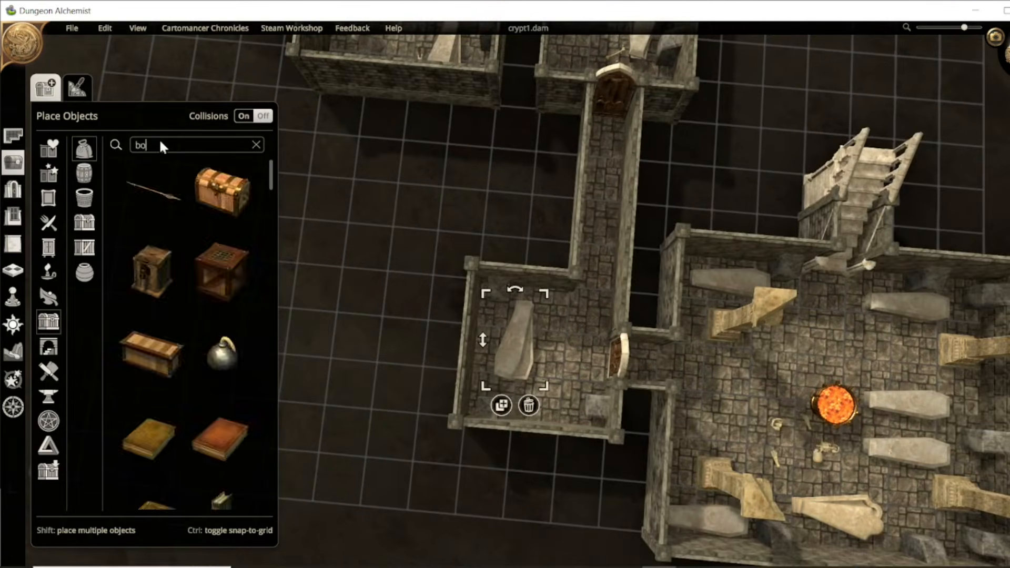
left_click(76, 87)
left_click(105, 323)
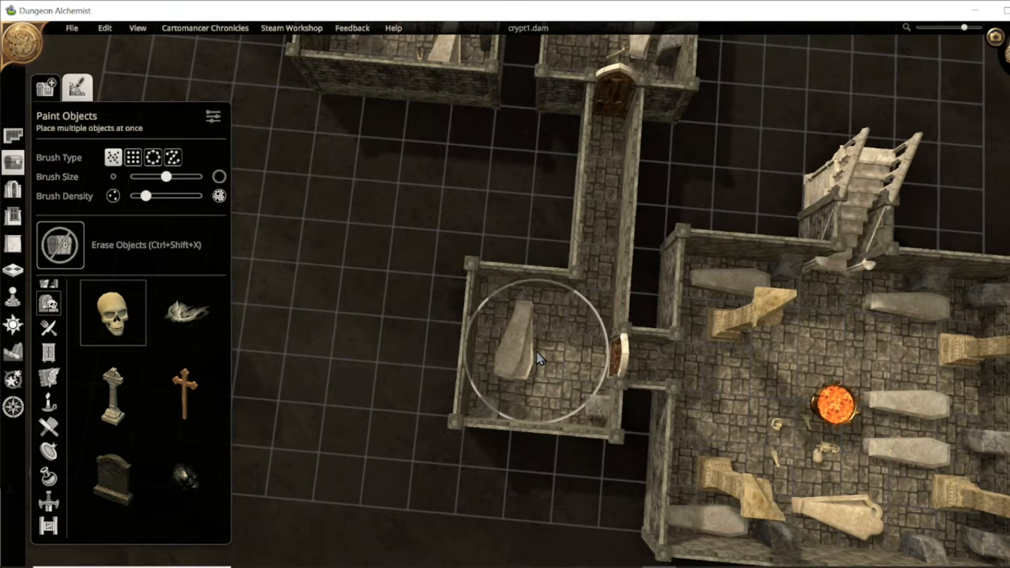
left_click(345, 315)
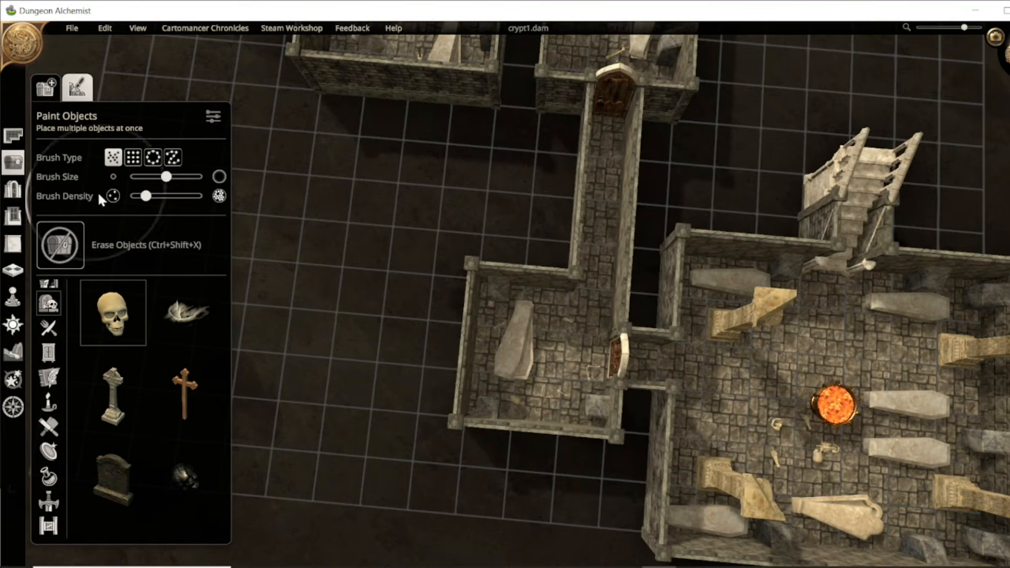
left_click(12, 137)
left_click(11, 138)
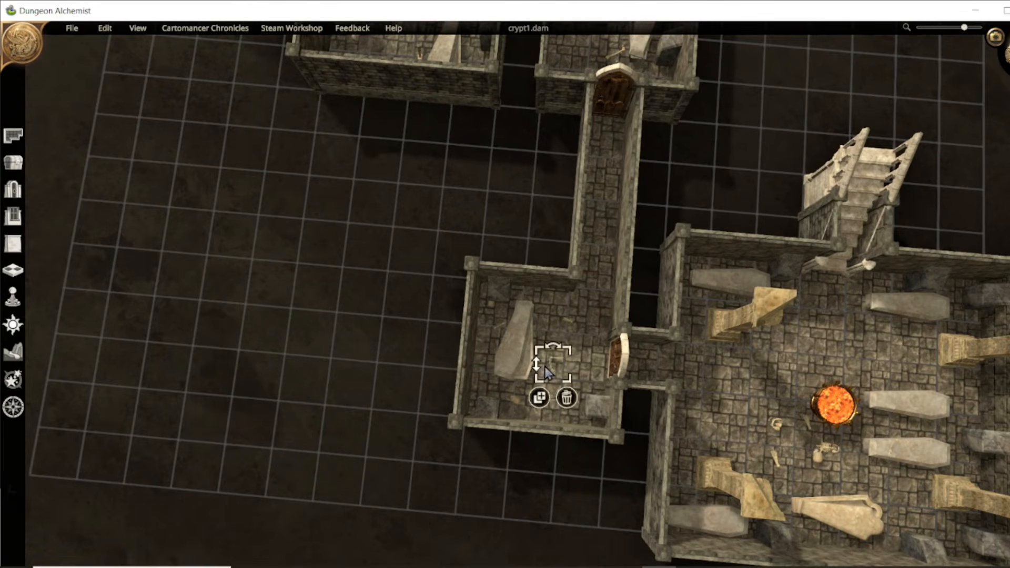
Reopen object placement and turn object collisions off.
scroll(262, 384, "down", 2)
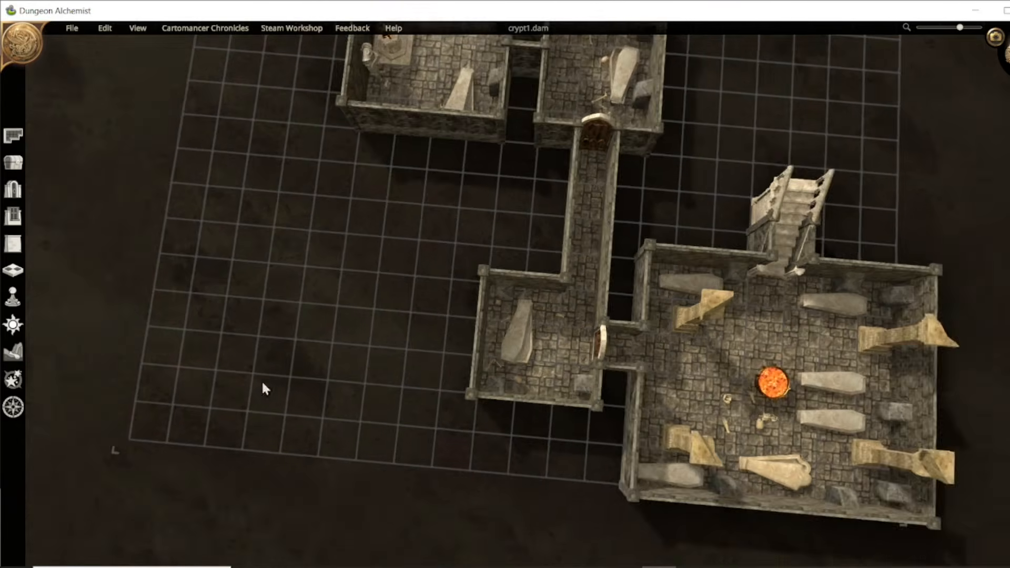
key("d")
middle_click_drag(163, 301, 838, 229)
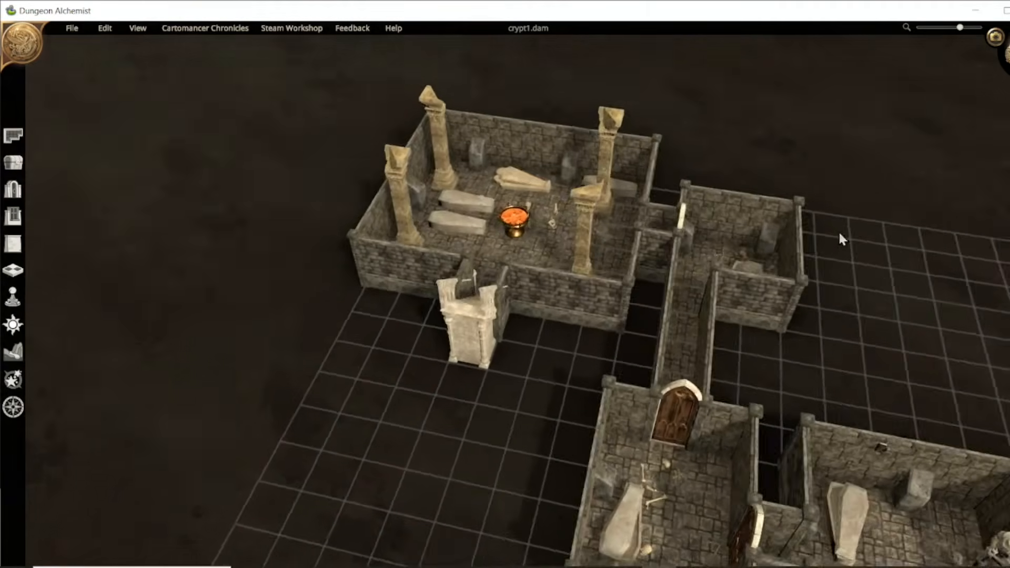
key("d")
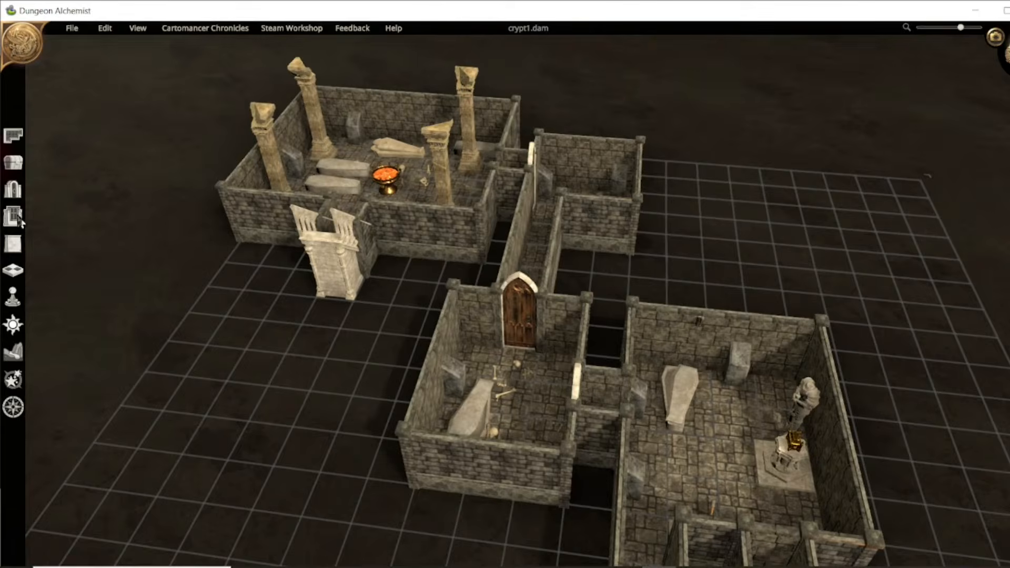
left_click(12, 162)
left_click(261, 116)
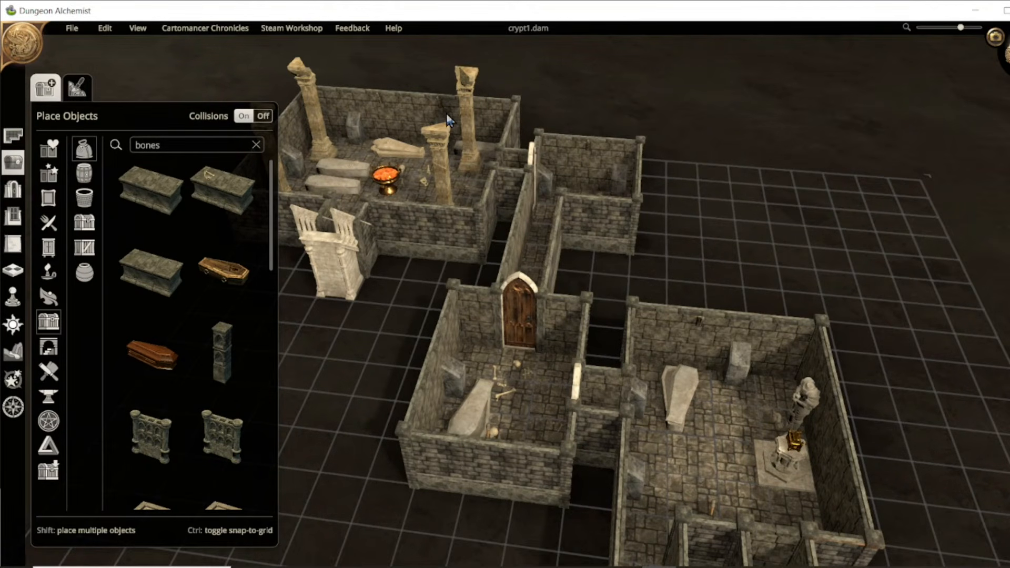
Search the object library for "statue" and place the crumbled statue rubble between the two columns nearest the pillared hall's door.
middle_click_drag(407, 204, 32, 205)
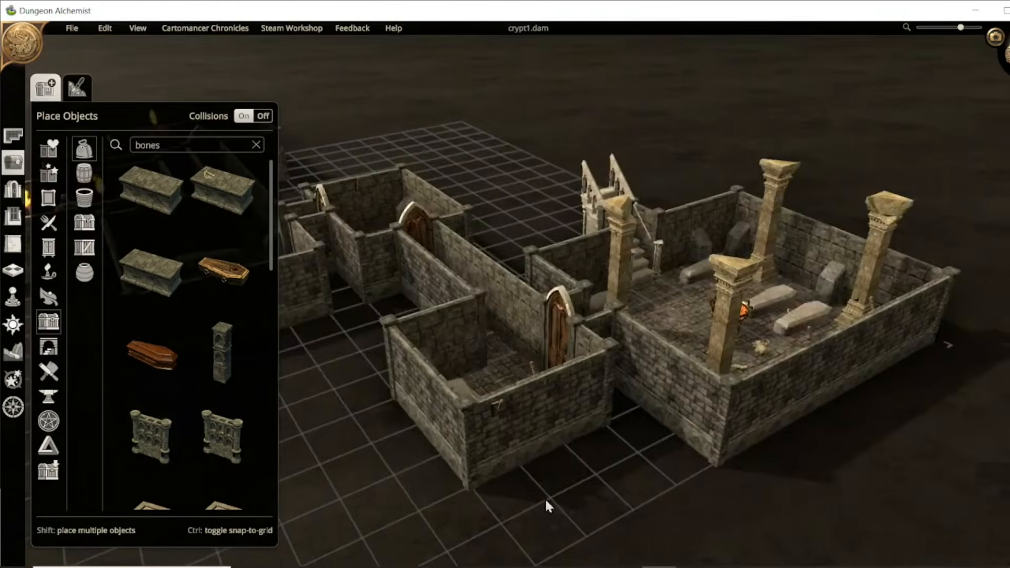
middle_click_drag(544, 498, 362, 499)
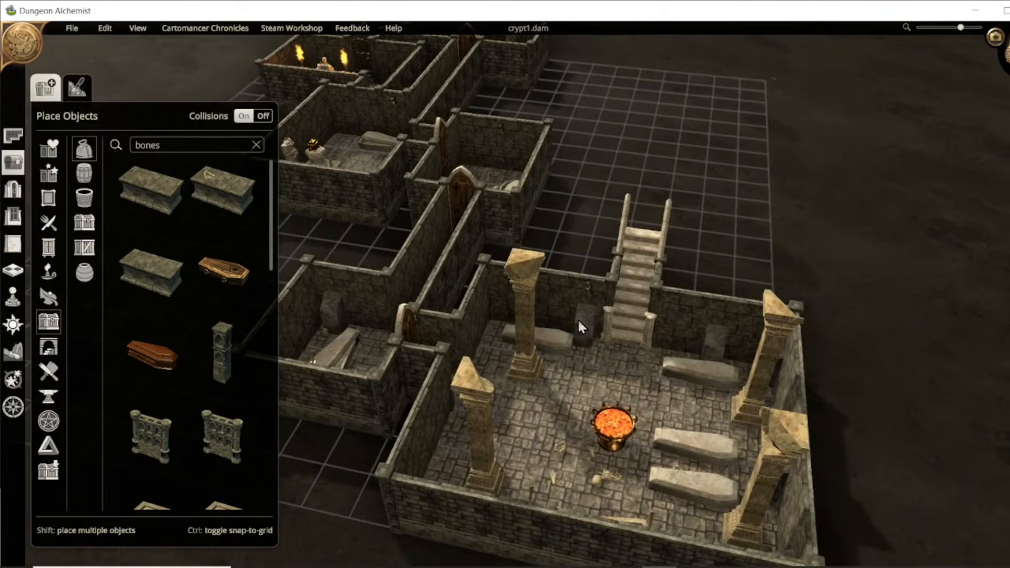
middle_click_drag(534, 314, 526, 416)
left_click(168, 144)
type("statue")
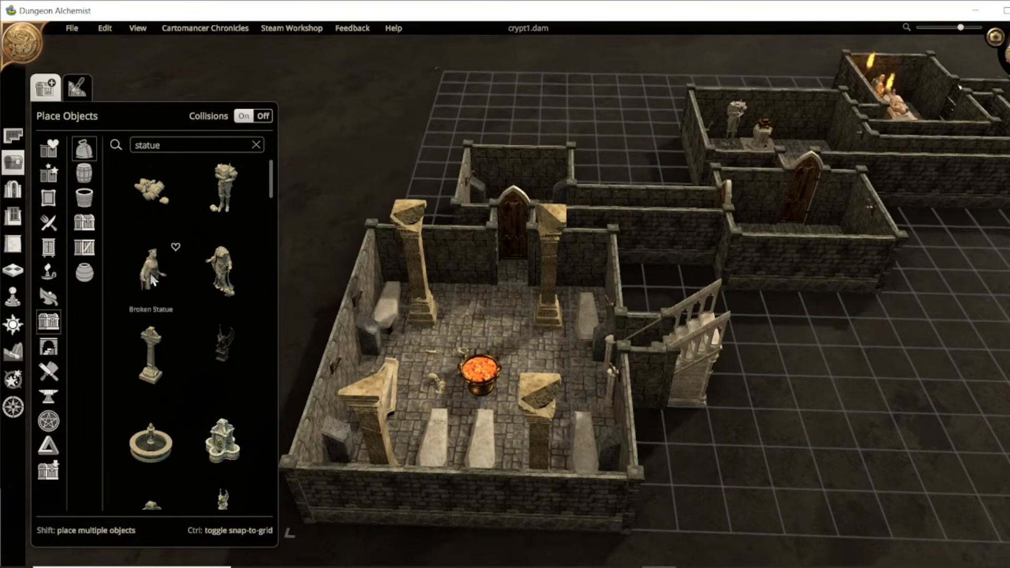
left_click(152, 202)
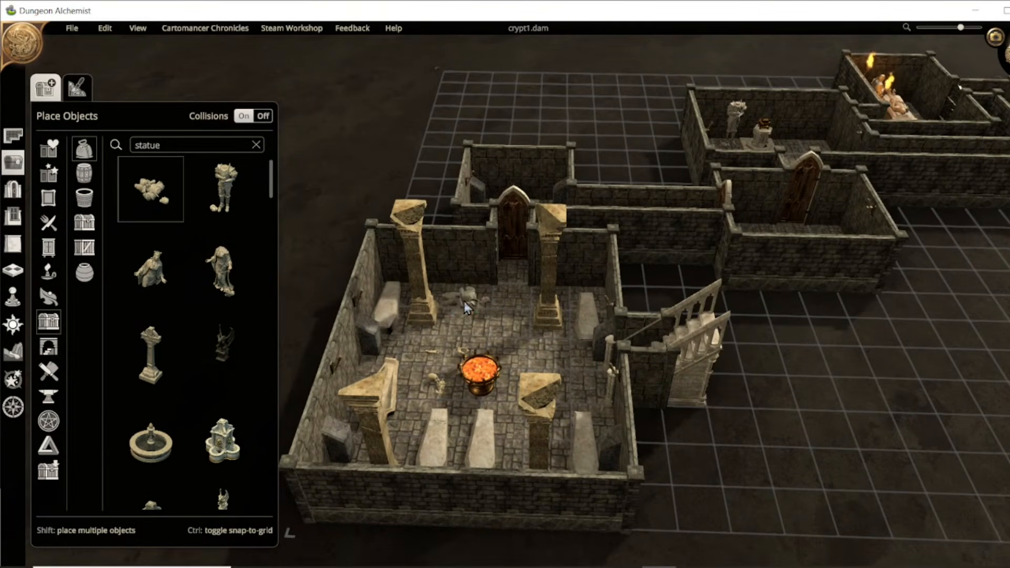
left_click(466, 302)
Paint cobwebs at minimal brush density in the torch-lit sarcophagus room and the treasure room with the graveyard cobweb brush.
scroll(410, 358, "down", 2)
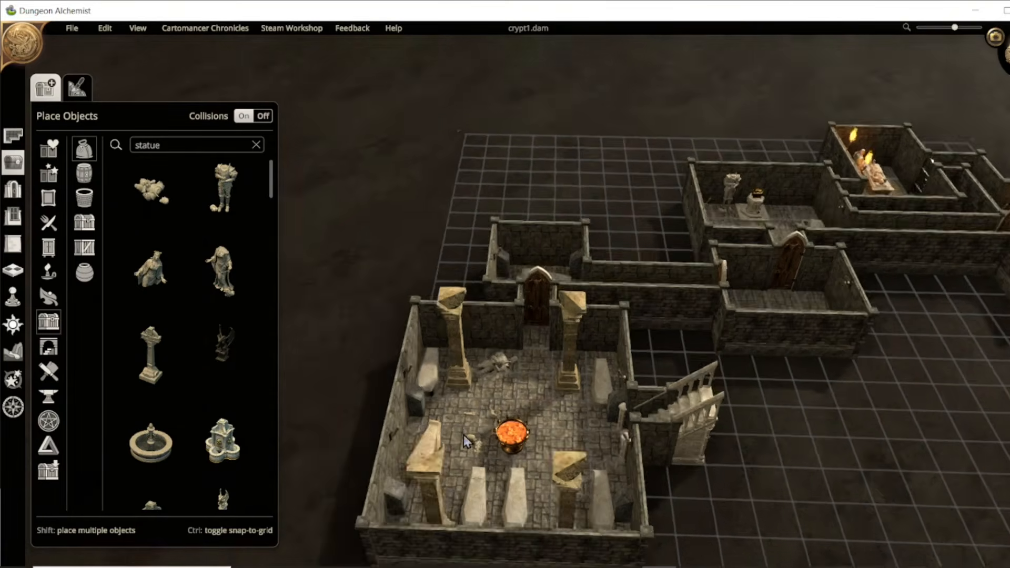
middle_click_drag(466, 442, 788, 563)
right_click_drag(356, 230, 301, 289)
right_click_drag(300, 100, 426, 306)
mouse_move(426, 301)
middle_mouse_down()
mouse_move(882, 354)
mouse_move(639, 489)
mouse_move(605, 497)
middle_mouse_up()
left_click(77, 87)
left_click(189, 308)
left_click_drag(145, 196, 138, 196)
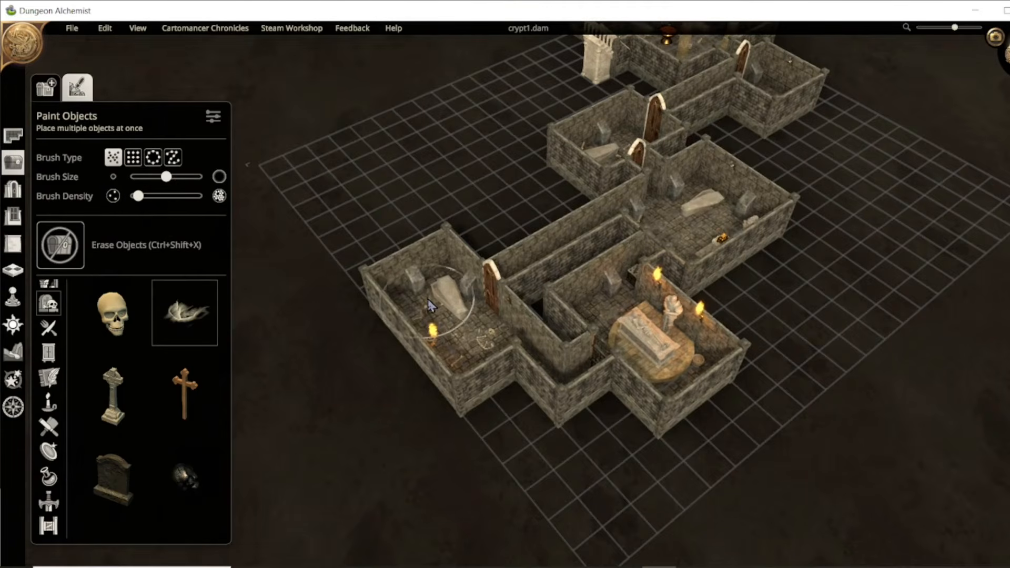
scroll(467, 352, "up", 3)
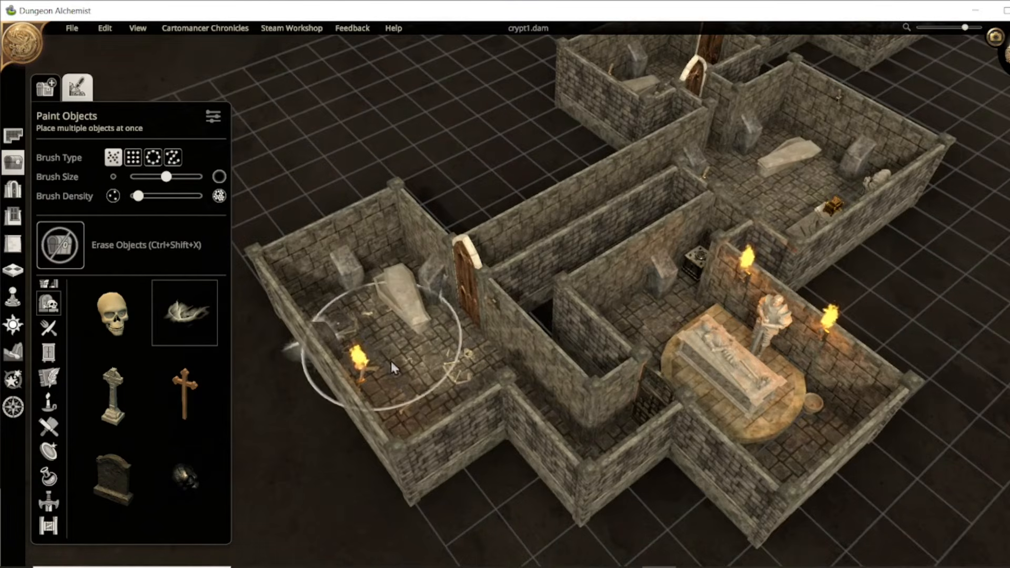
left_click(754, 210)
Paint cobwebs in the small room next to the pillared hall and in the sarcophagus room with two doors.
scroll(447, 398, "down", 3)
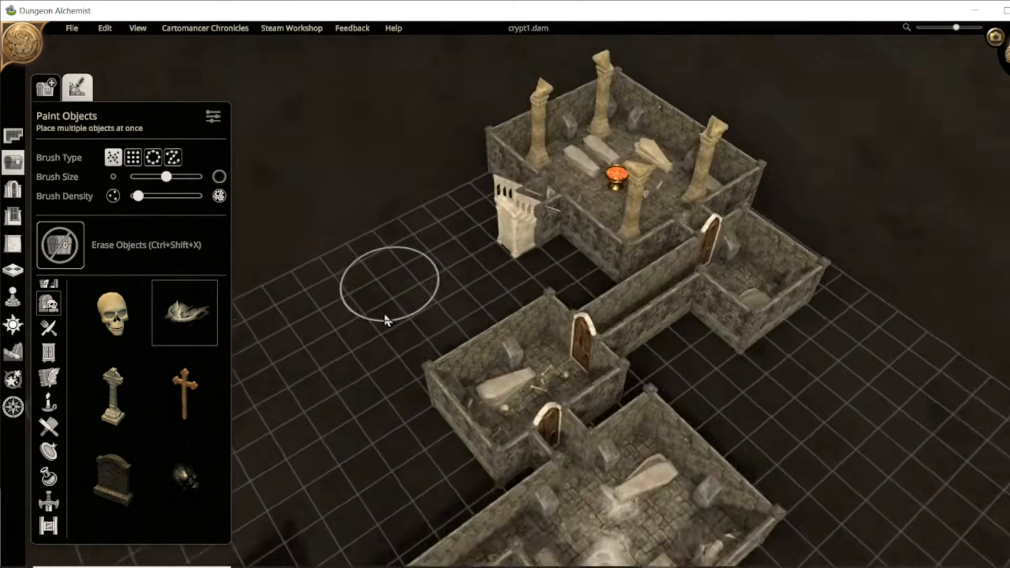
middle_click_drag(385, 316, 380, 483)
left_click(734, 374)
left_click(496, 499)
Reopen object placement and move the loose cobweb in the two-door sarcophagus room towards the corner by the door.
right_click_drag(349, 489, 329, 352)
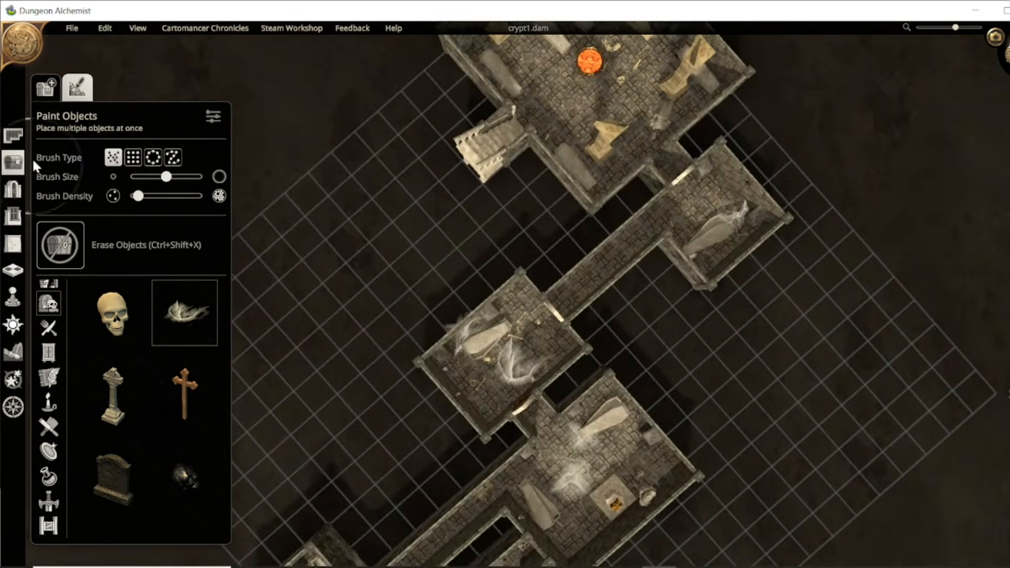
left_click(45, 87)
left_click_drag(509, 375, 479, 418)
right_click_drag(457, 278, 379, 412)
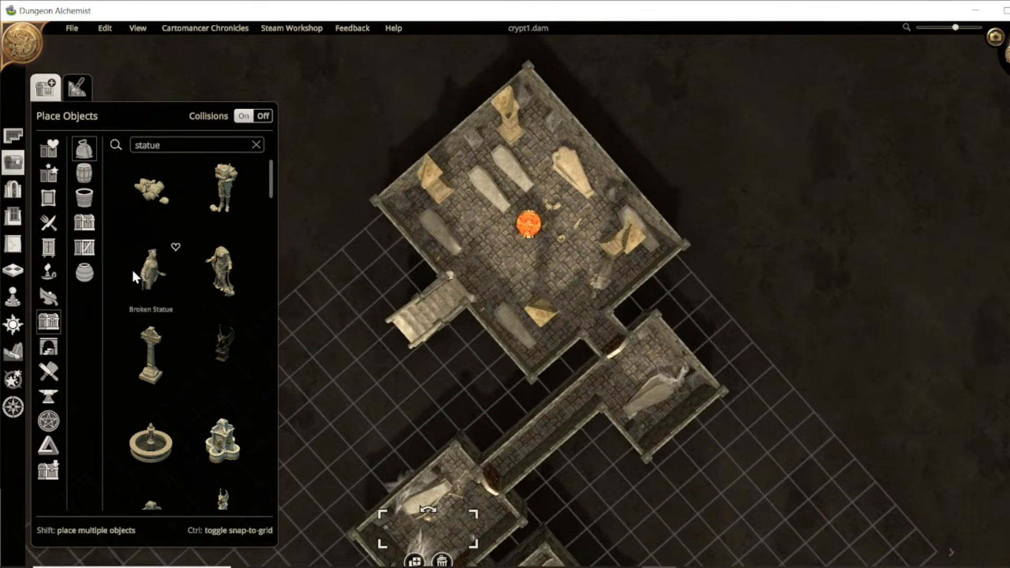
Paint cobwebs with the graveyard brush in the pillared hall's far corner and beside the staircase.
left_click(77, 87)
left_click(184, 313)
left_click(514, 139)
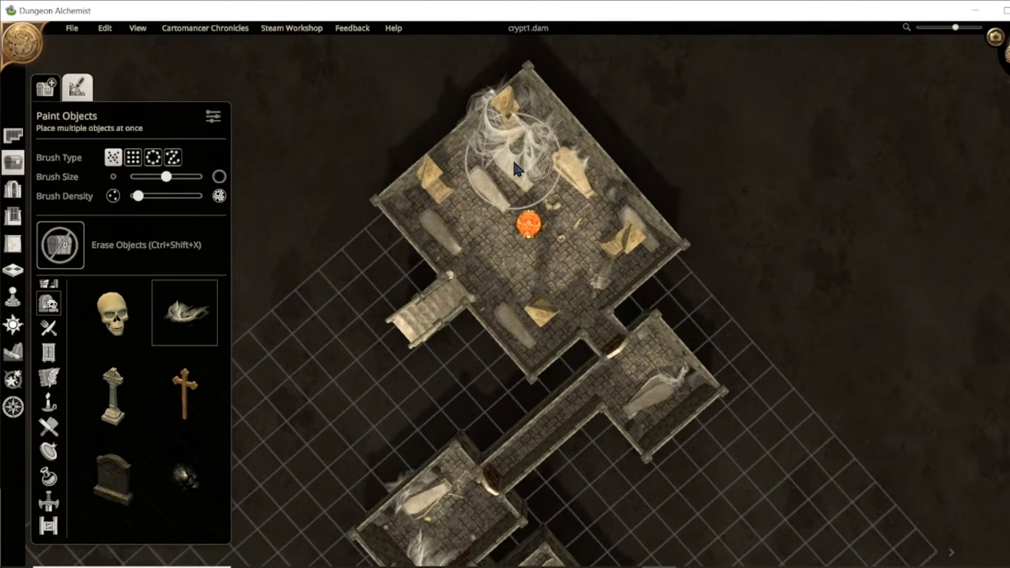
left_click(429, 227)
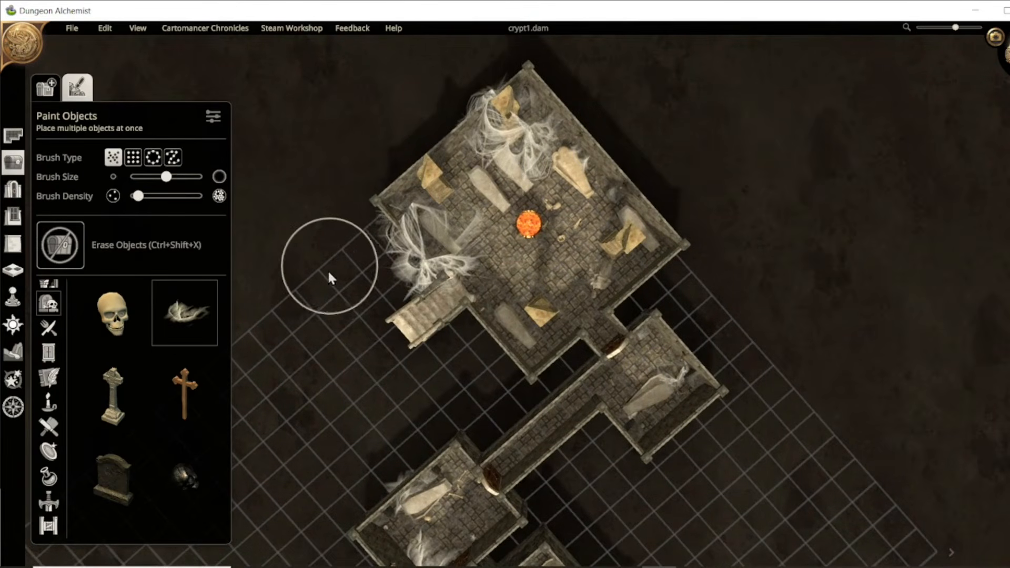
Thin out the dense cobwebs in the pillared hall, keeping webs in the corner near the stairs and beside the far column.
left_click(45, 87)
left_click(421, 242)
left_click_drag(518, 332, 403, 220)
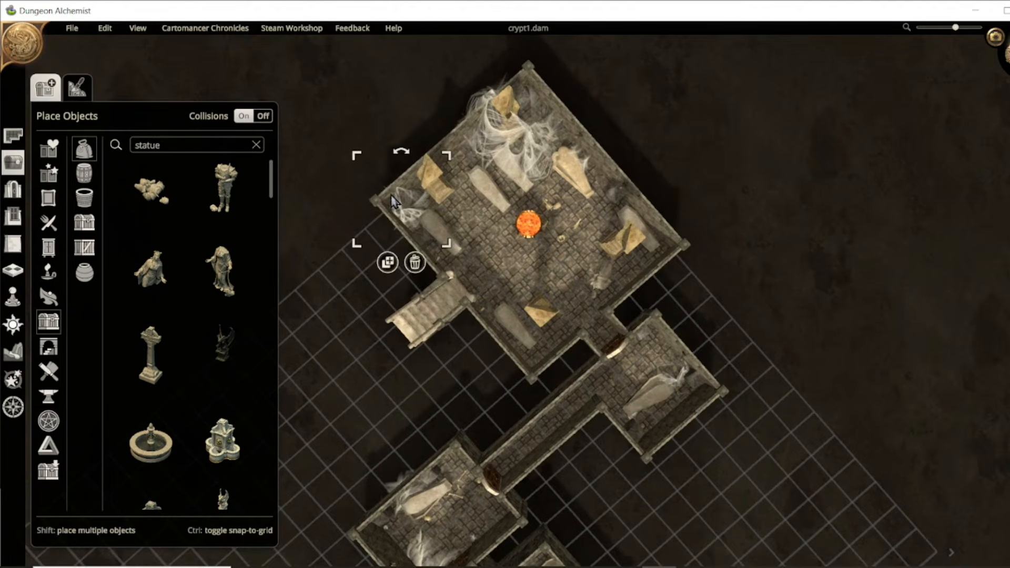
left_click(510, 145)
left_click_drag(405, 51, 462, 120)
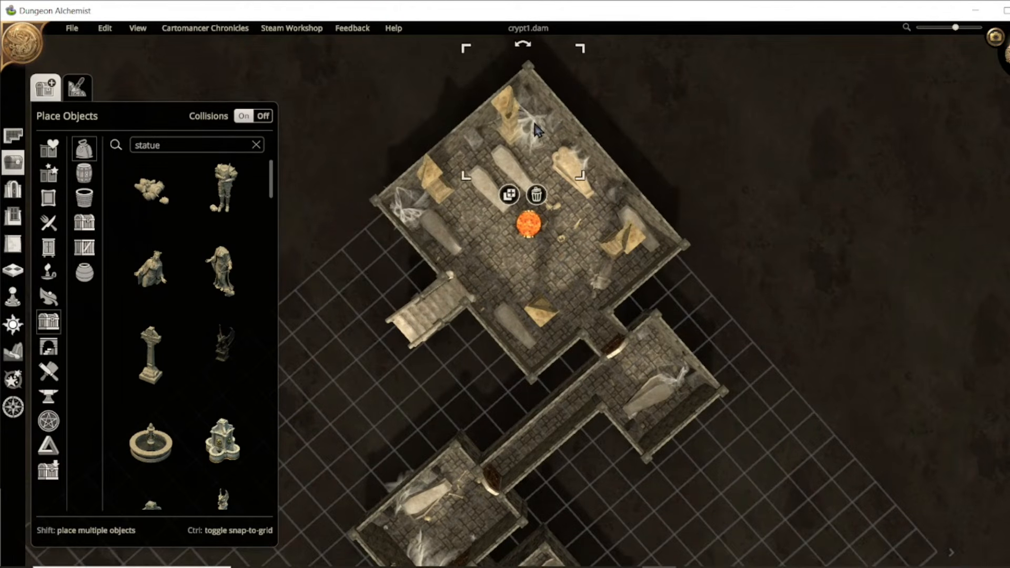
left_click(495, 255)
Place a Skeletal Warrior monster token beside the fire brazier in the pillared hall.
middle_click_drag(500, 274, 619, 139)
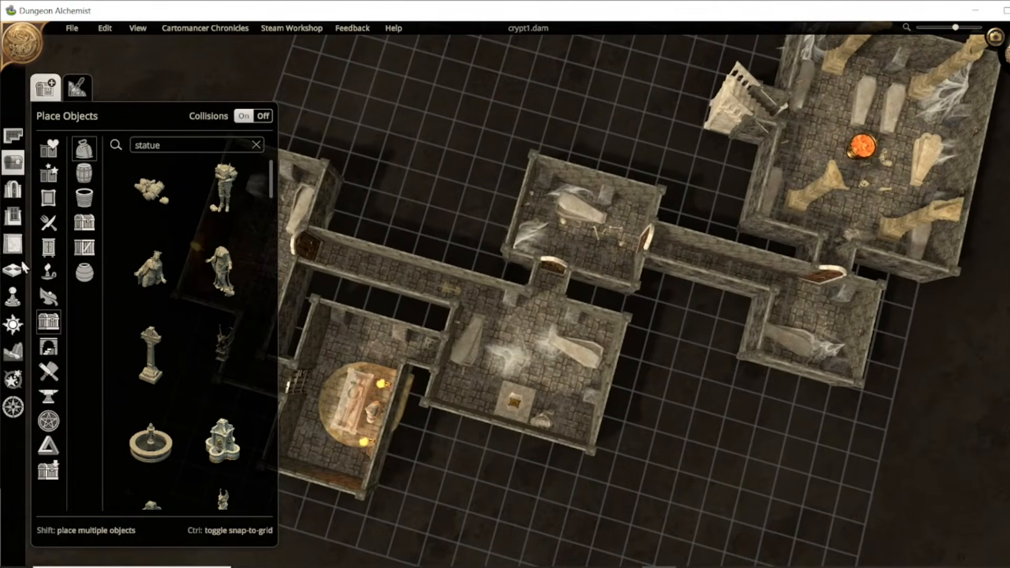
left_click(14, 298)
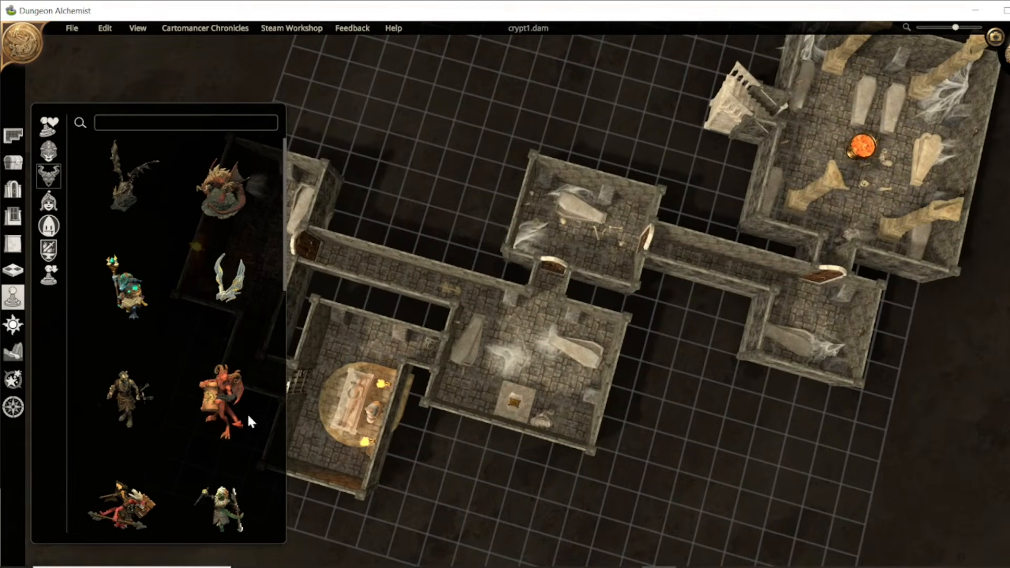
scroll(185, 363, "down", 4)
scroll(183, 363, "down", 2)
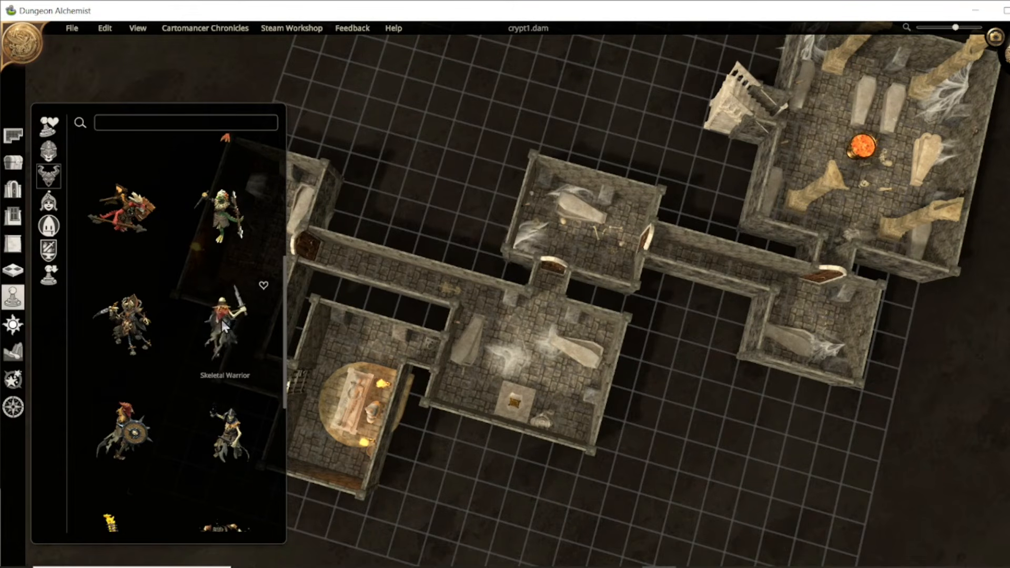
left_click(220, 318)
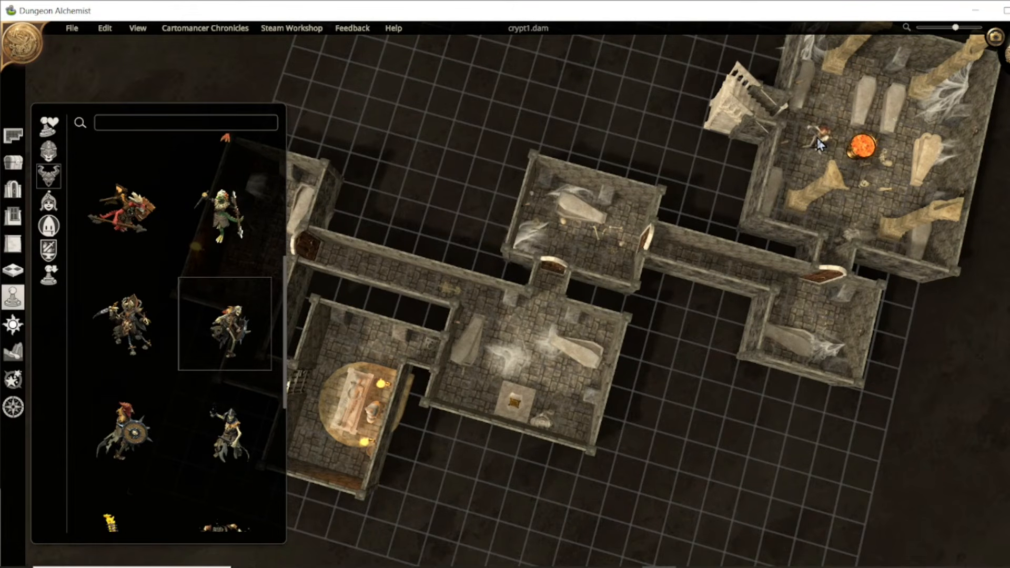
left_click(818, 143)
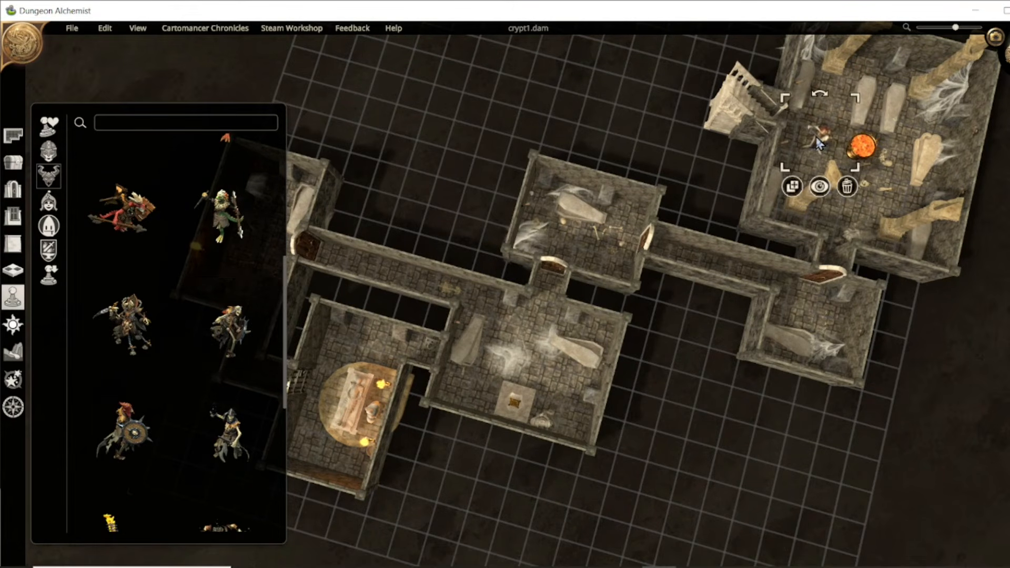
Examine the pillared hall and the adjoining sarcophagus rooms in first person from the Skeletal Warrior's viewpoint, walking between them.
left_click(821, 187)
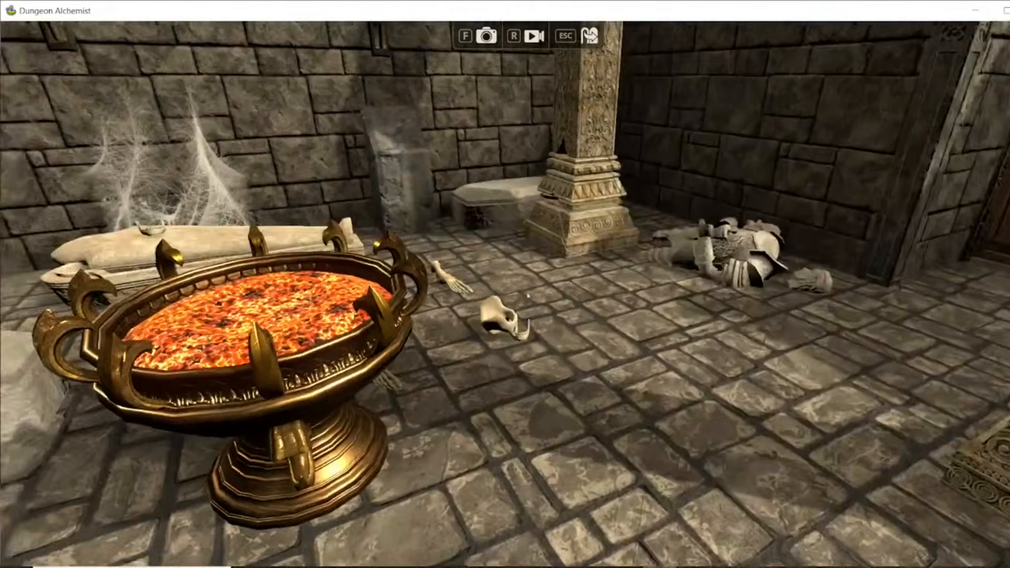
key("s")
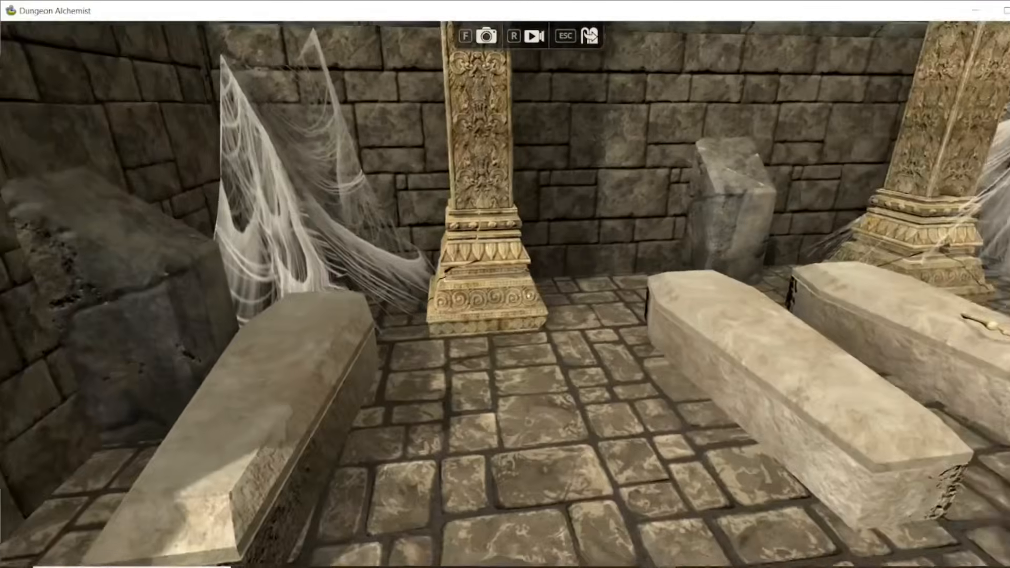
key("w")
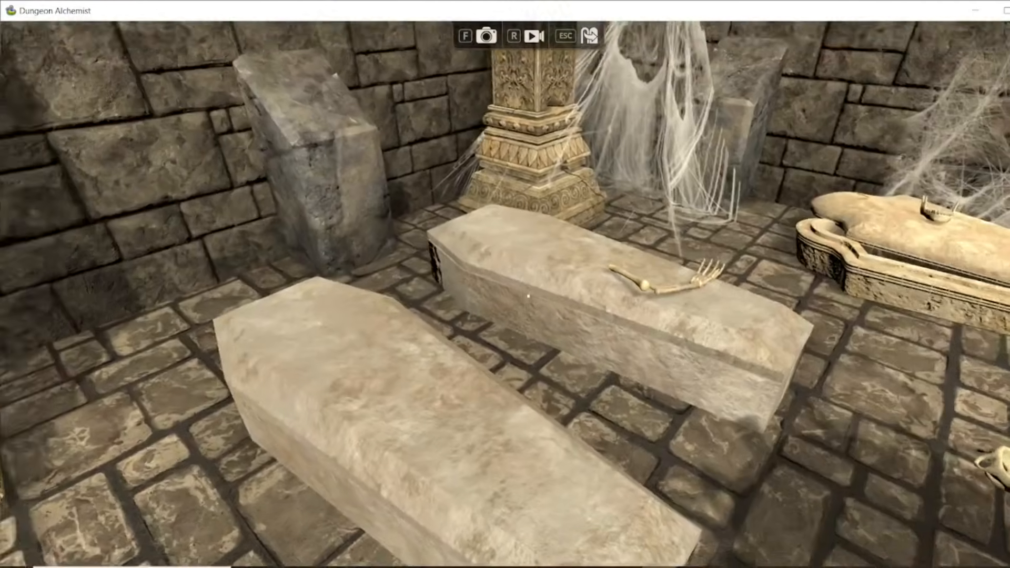
key("d")
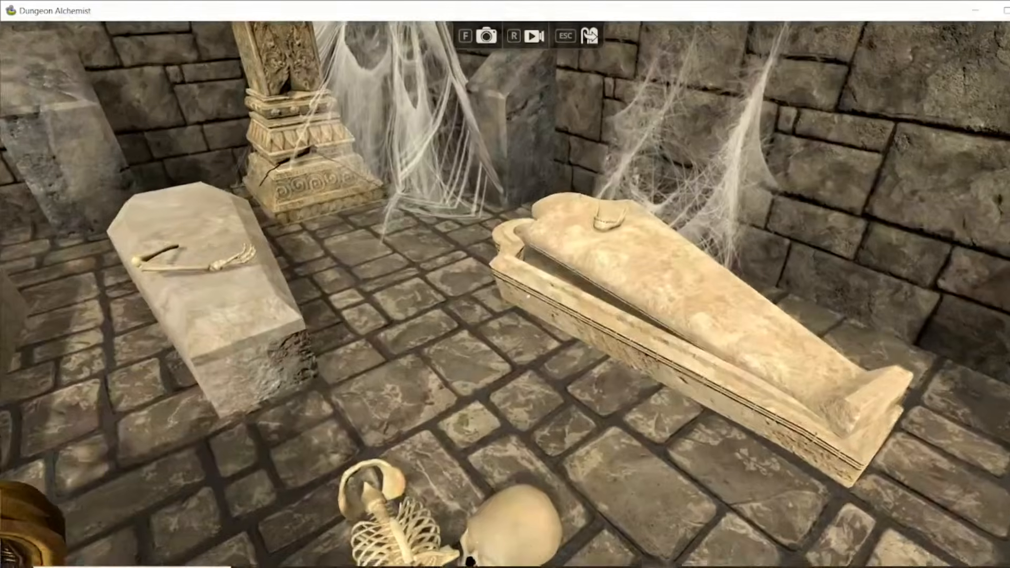
key("w")
key("d")
key("w")
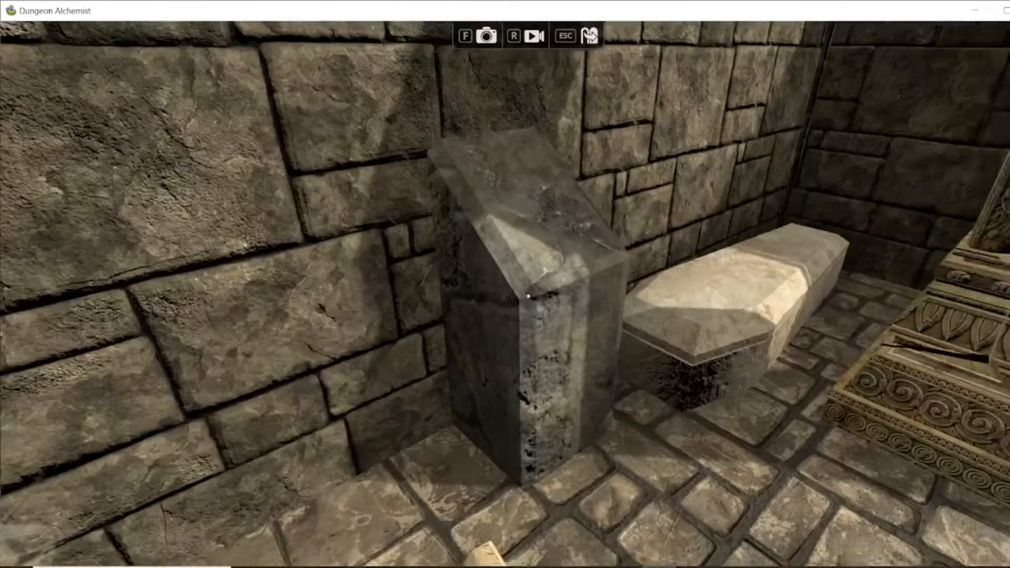
key("w")
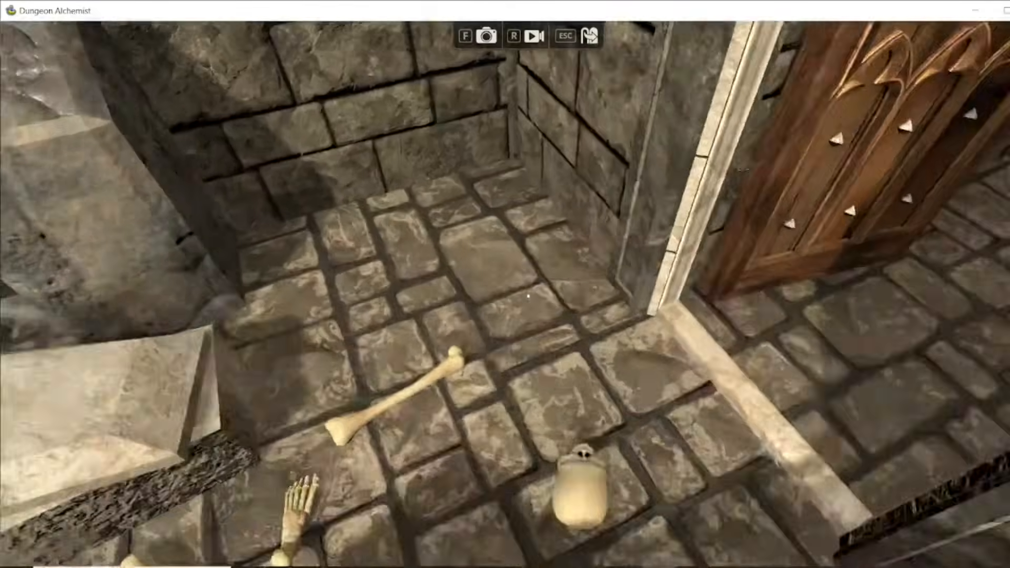
key("s")
key("a")
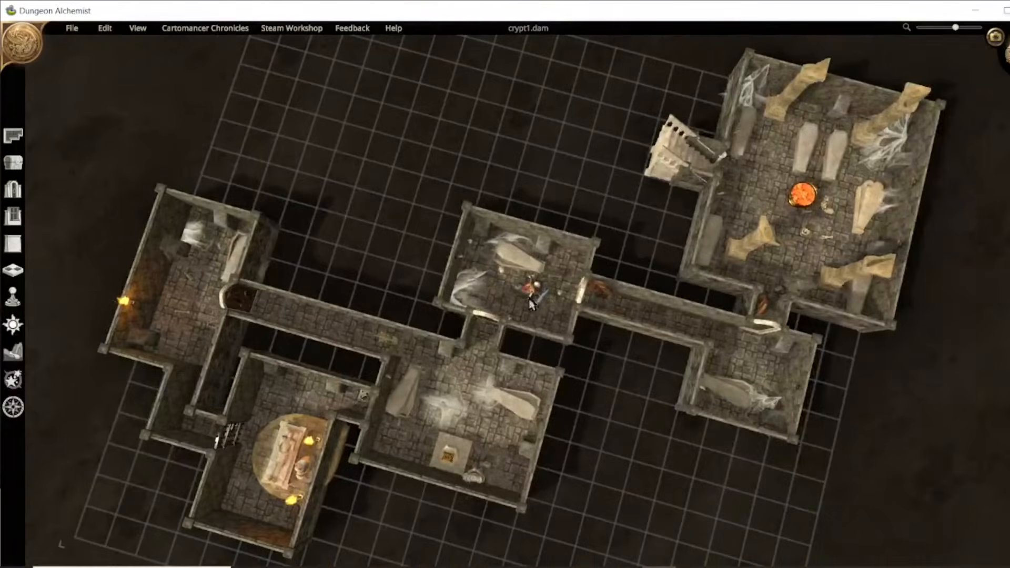
Move a bone and a skull from the two-door sarcophagus room out onto the corridor floor behind its open door.
scroll(569, 306, "up", 5)
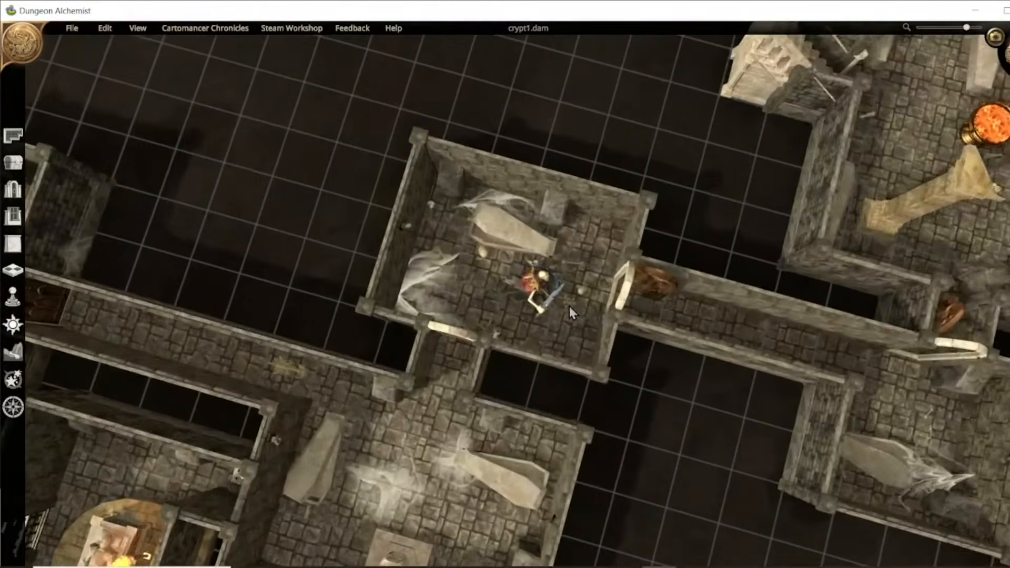
left_click_drag(589, 256, 762, 326)
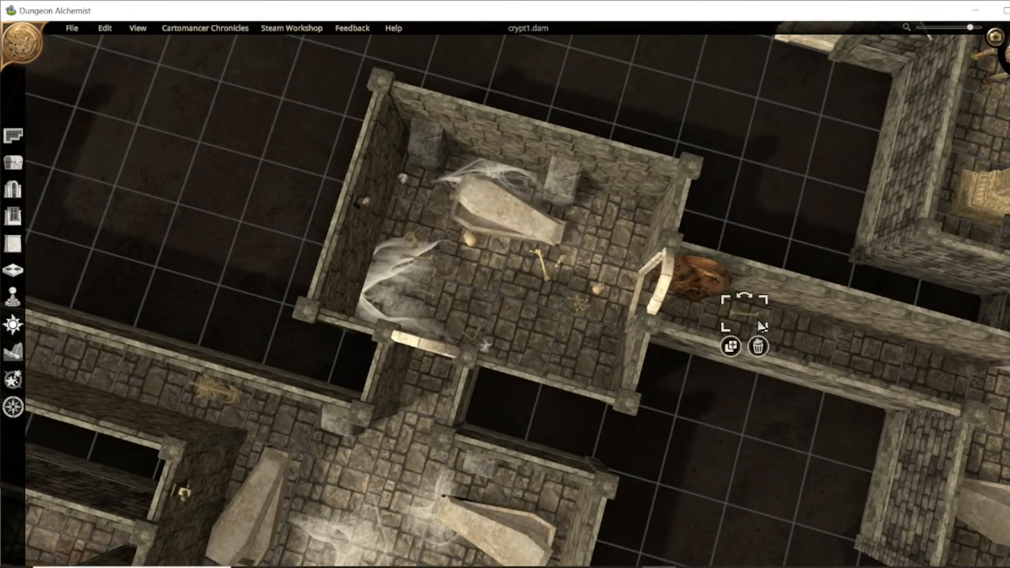
left_click(563, 264)
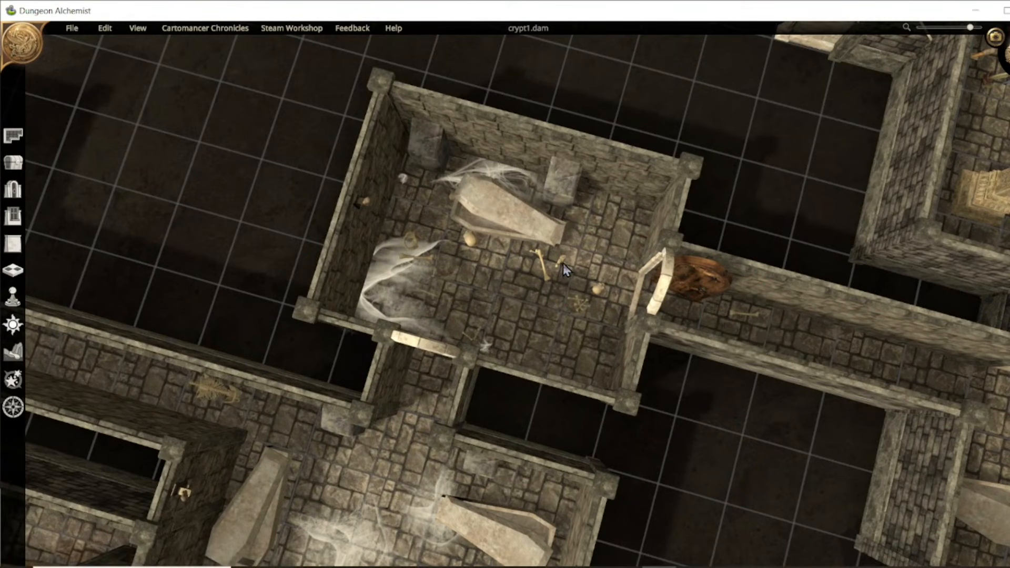
left_click(593, 290)
left_click_drag(598, 294, 843, 369)
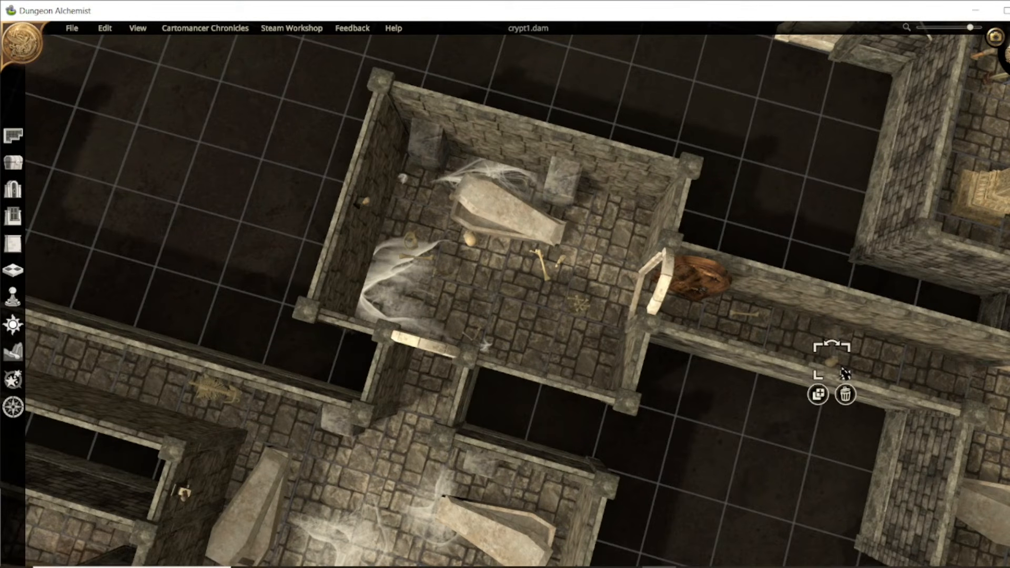
Move the Skeletal Warrior from the pillared hall to the corridor doorway of the two-door sarcophagus room and enter its first-person view.
scroll(541, 331, "down", 5)
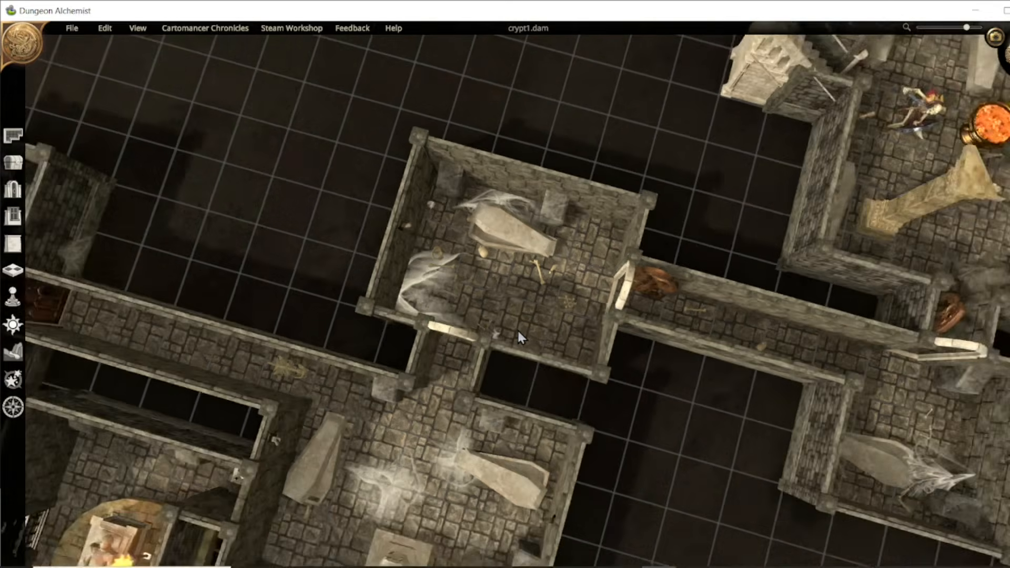
left_click_drag(829, 158, 536, 314)
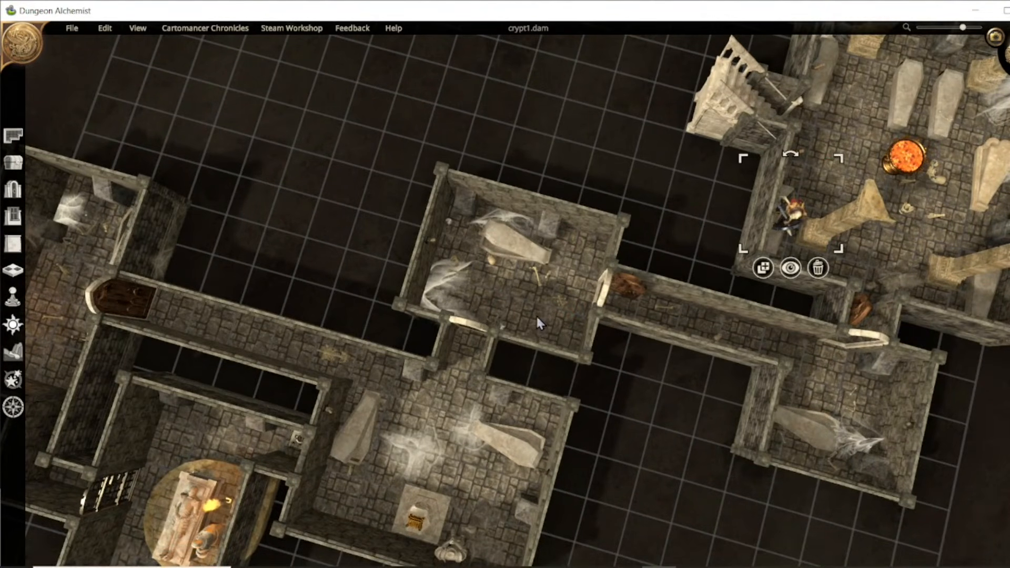
left_click_drag(796, 220, 537, 356)
left_click(624, 356)
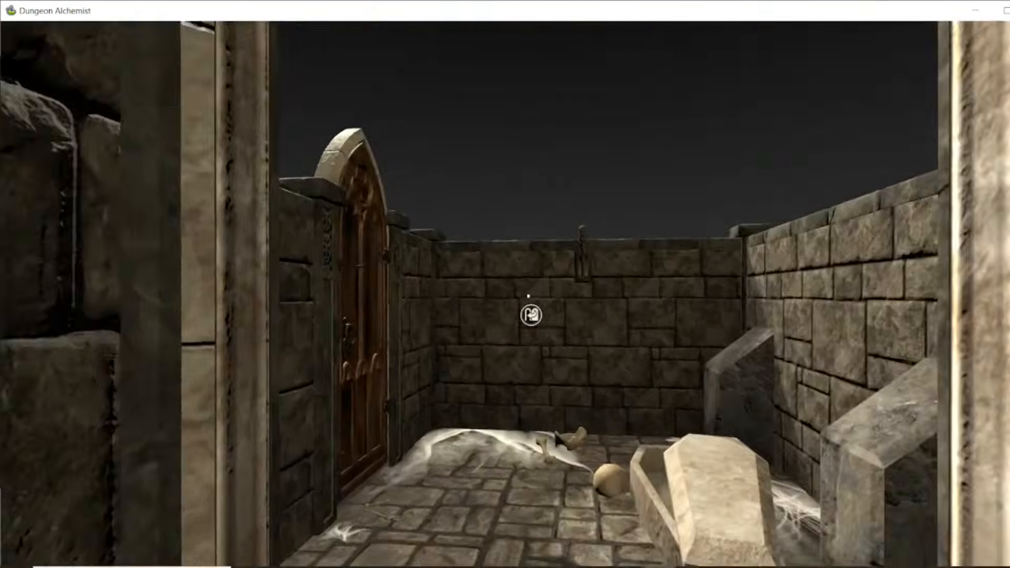
Examine the sarcophagus rooms and the connecting corridor in first person, checking the cobwebs, skulls and bones, and leave that view.
key("s")
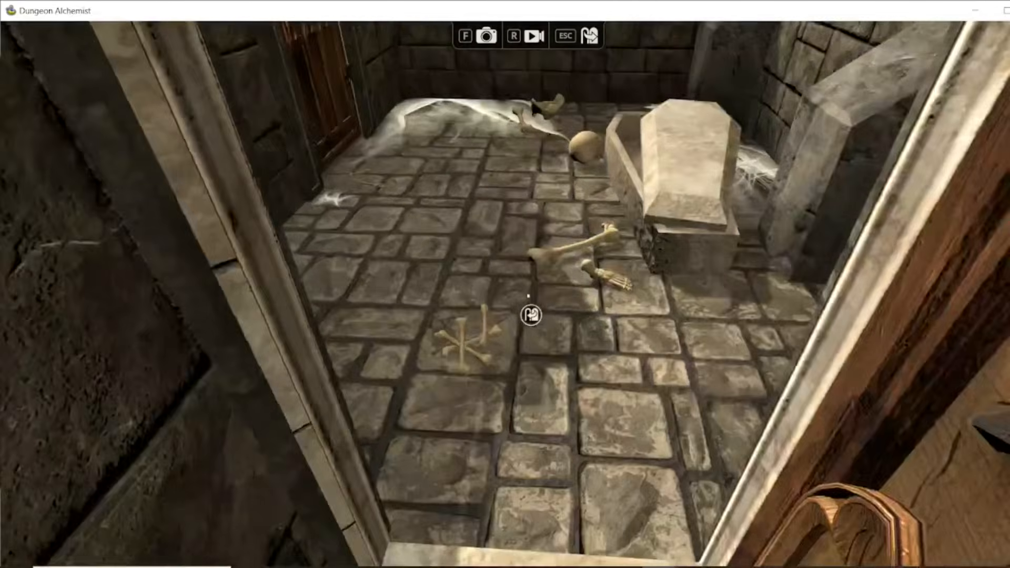
key("s")
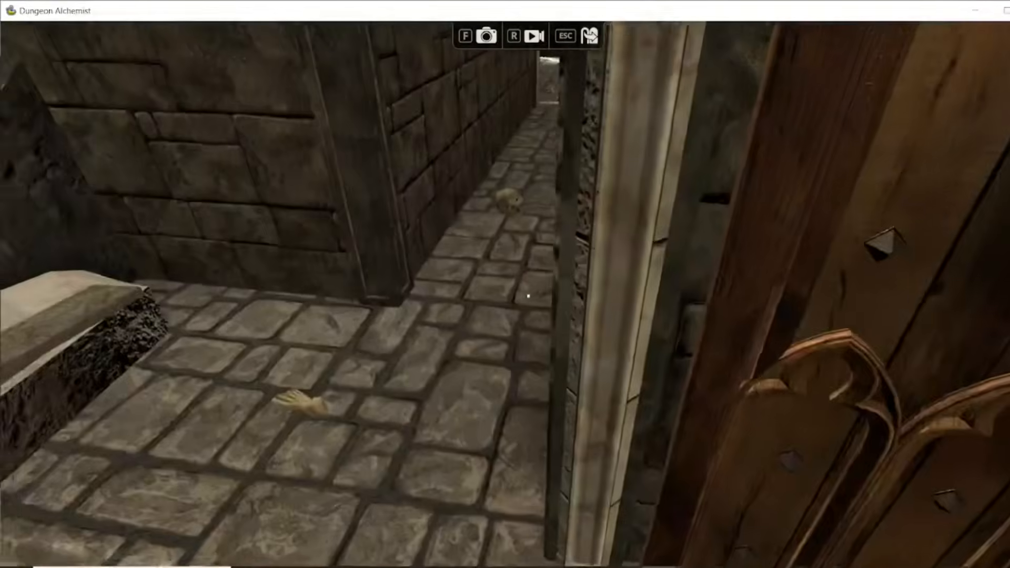
key("w")
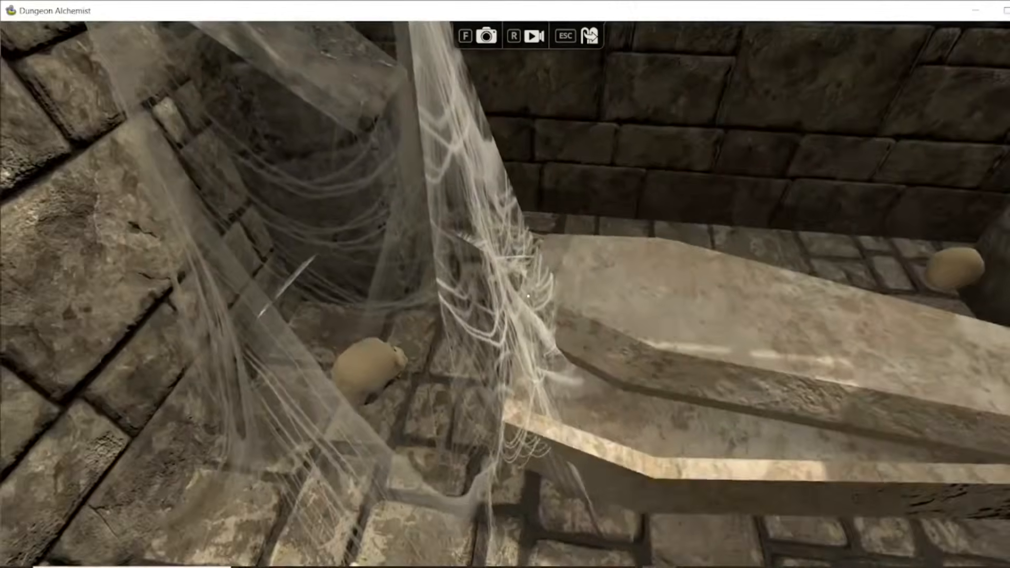
key("w")
key("w")
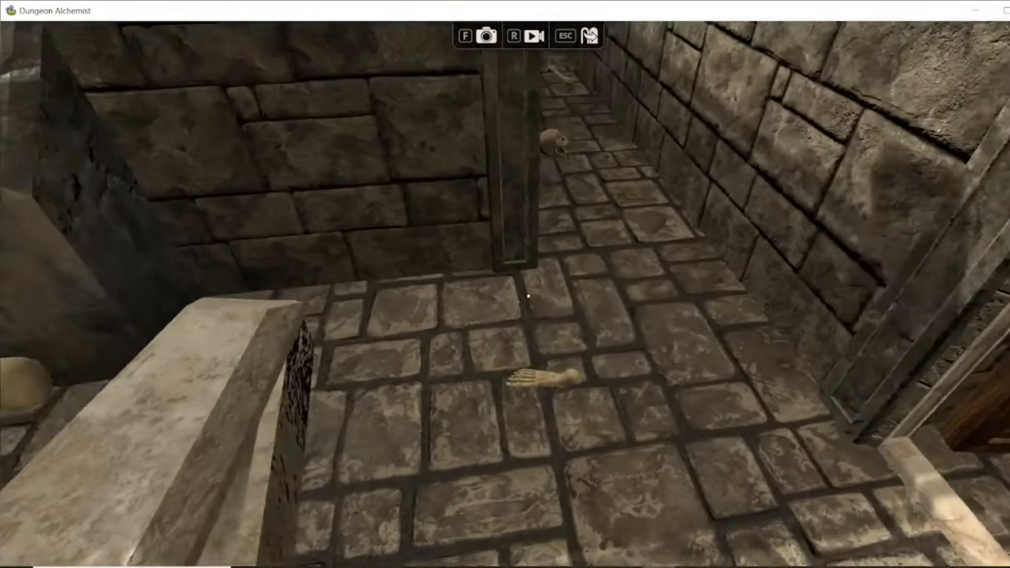
key("w")
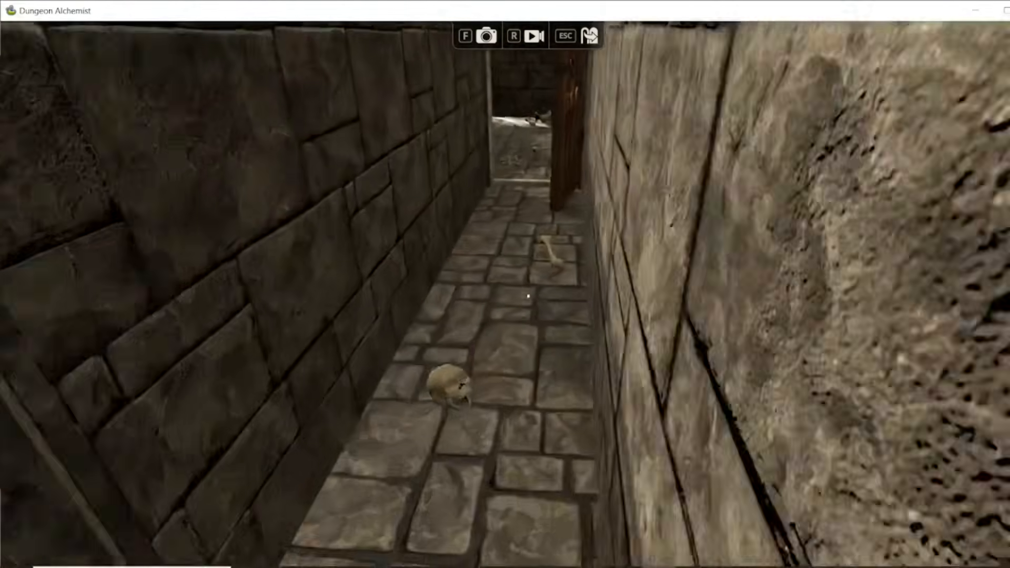
key("w")
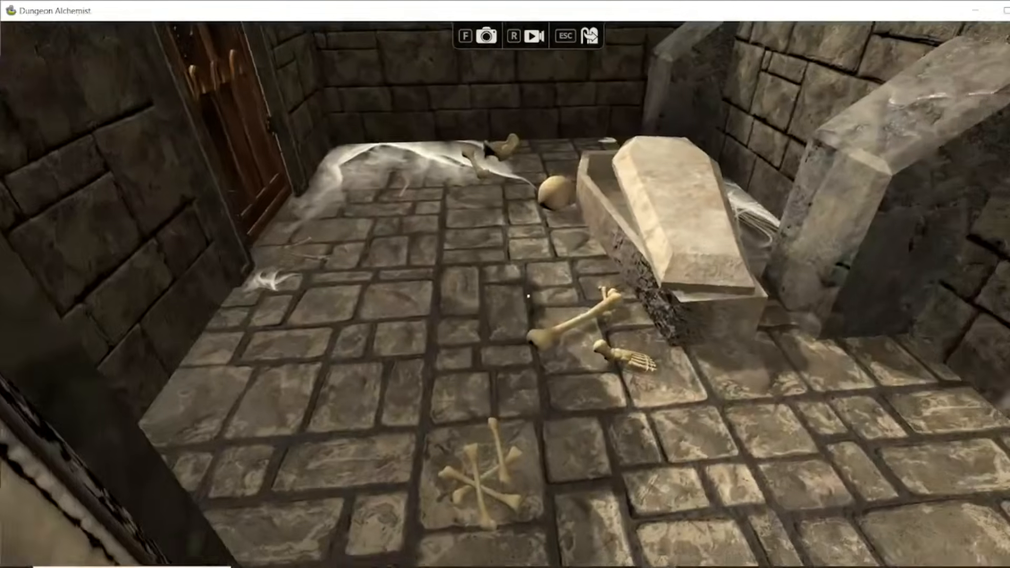
key("w")
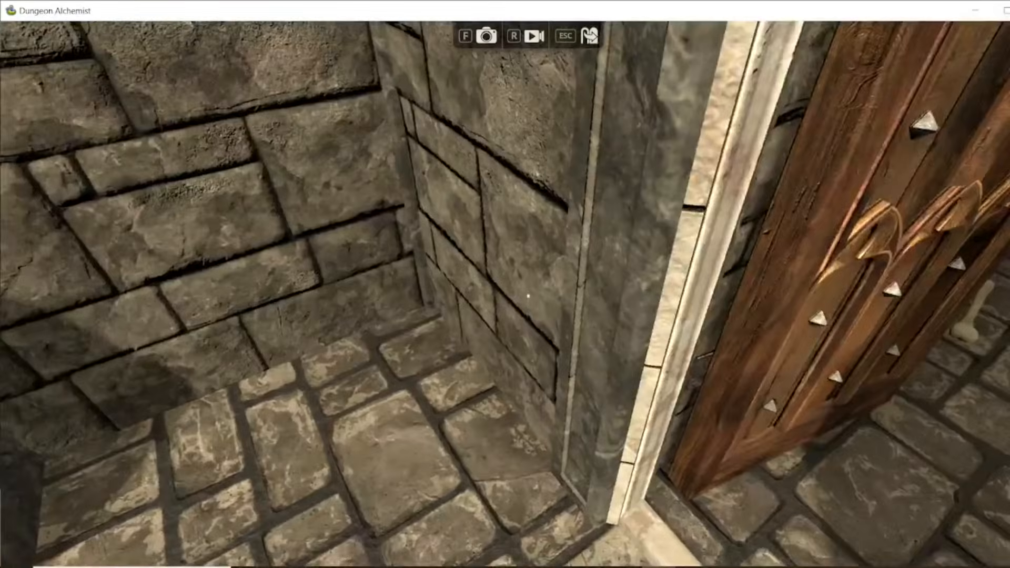
key("Escape")
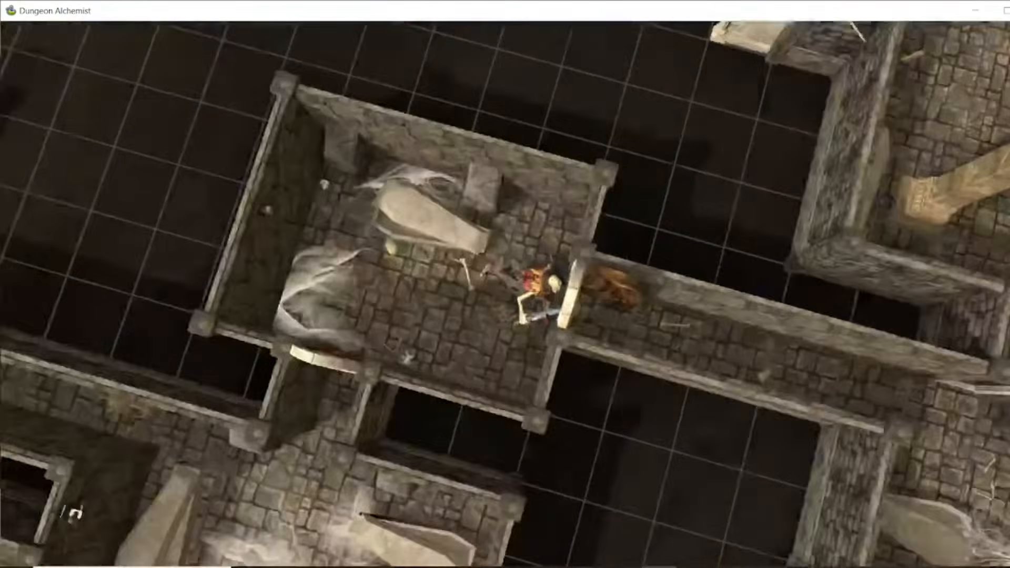
Move the cobweb from the head of the corner room's sarcophagus to the floor between its foot and the stone block.
scroll(425, 440, "up", 5)
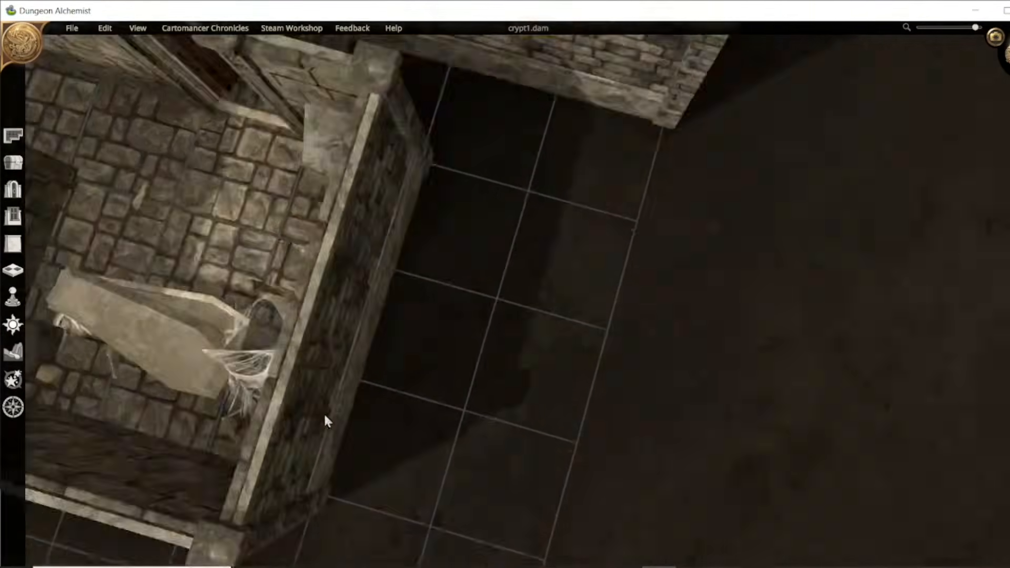
scroll(440, 301, "up", 3)
left_click(528, 458)
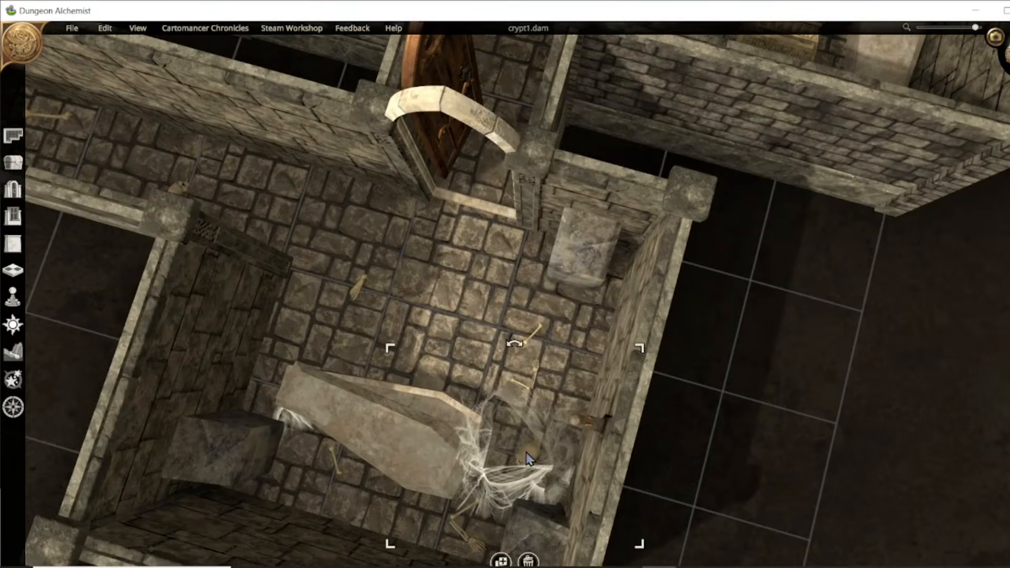
left_click_drag(531, 463, 289, 505)
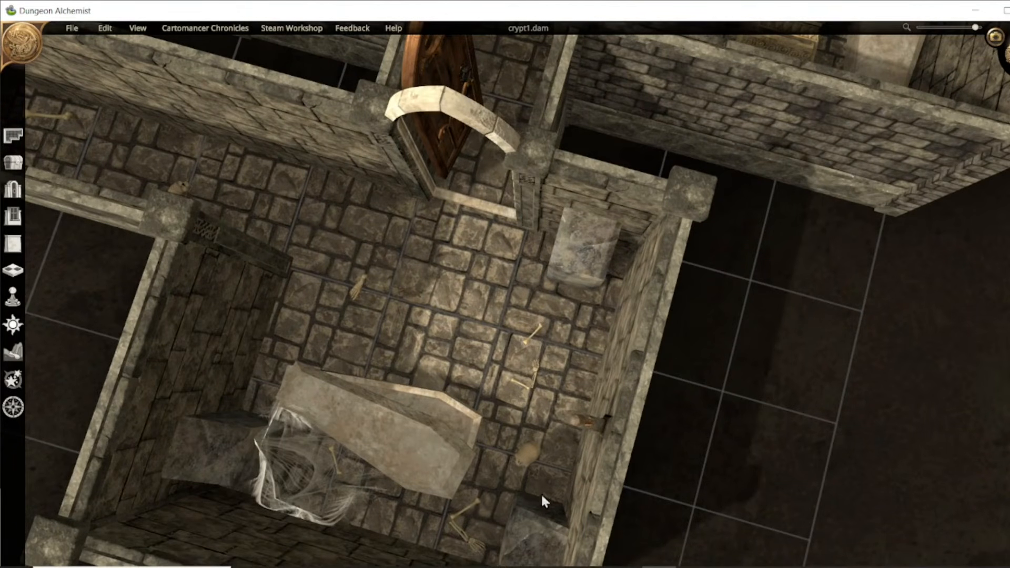
In the Skeletal Warrior's first-person view, open the closed door of the two-door sarcophagus room and inspect the room with the knight statue.
scroll(417, 363, "down", 5)
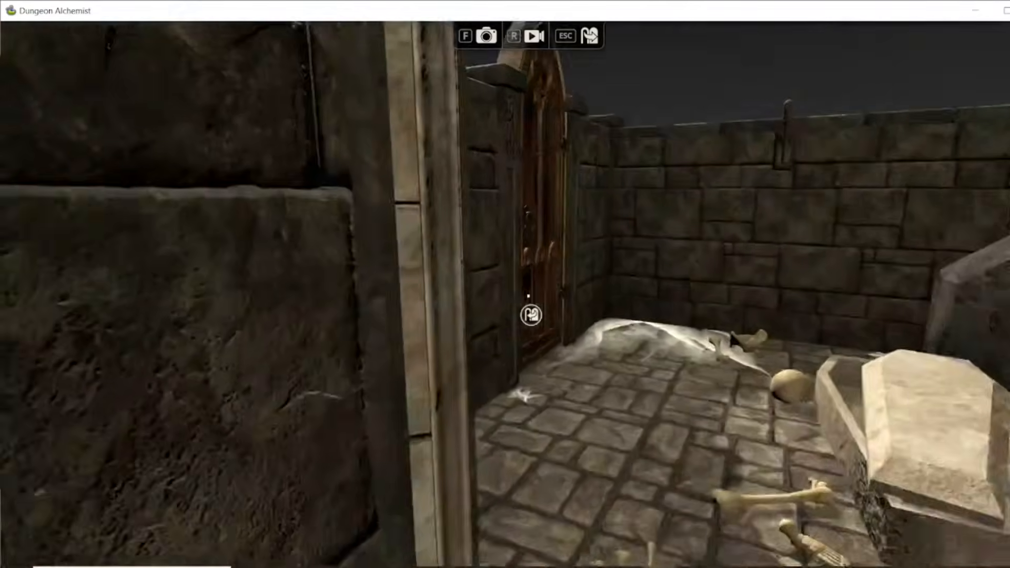
key("w")
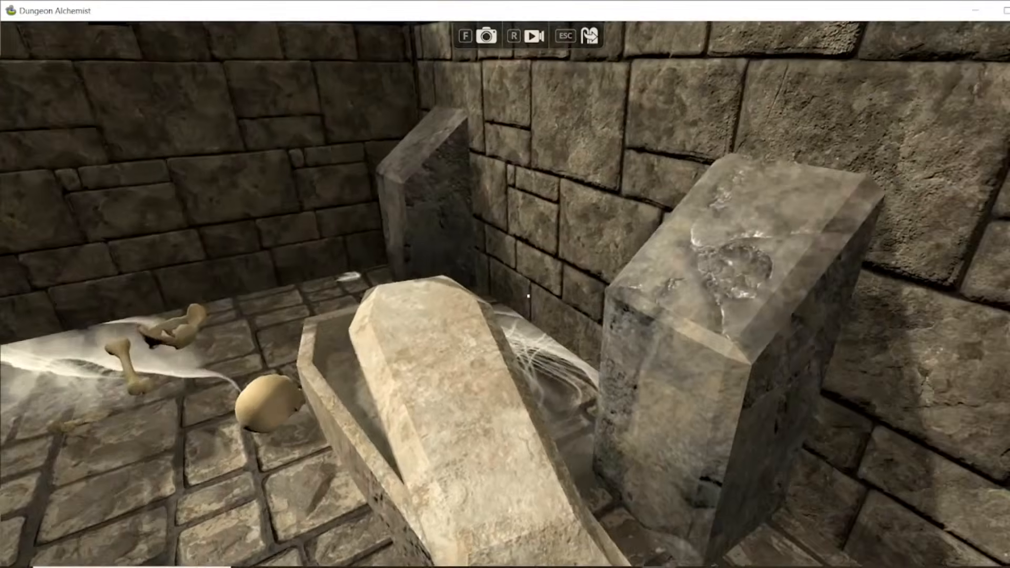
key("w")
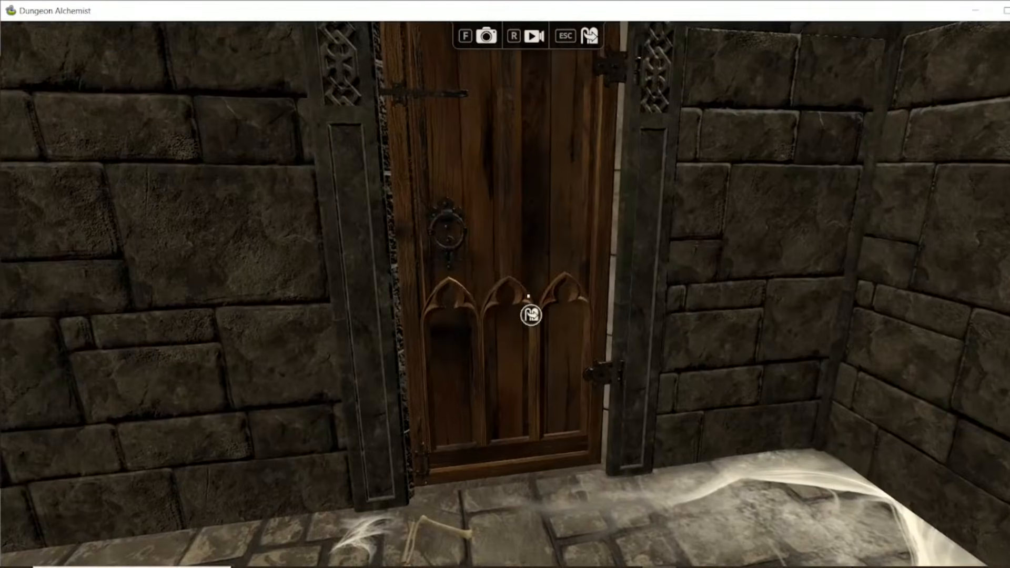
left_click(528, 296)
key("w")
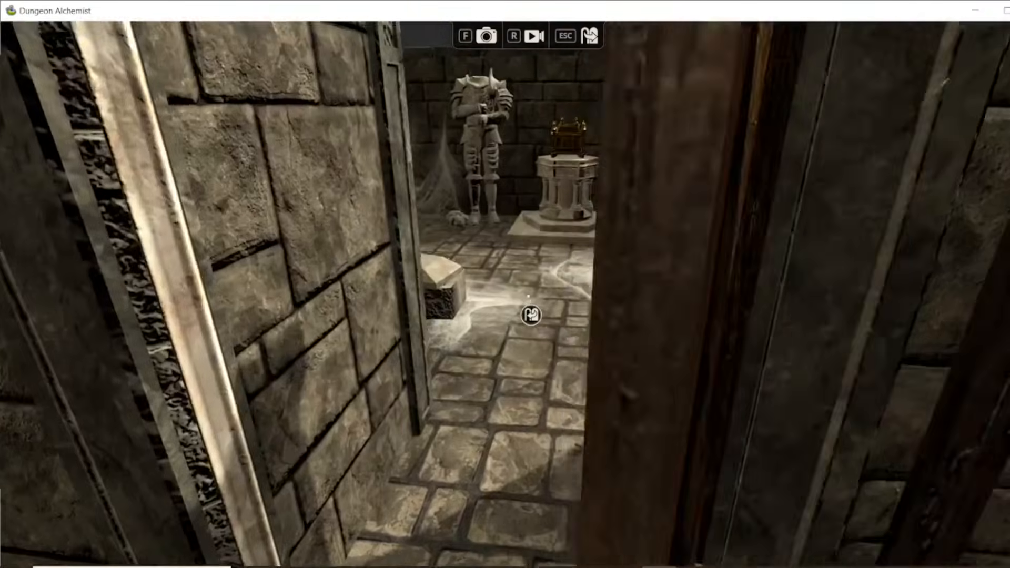
key("w")
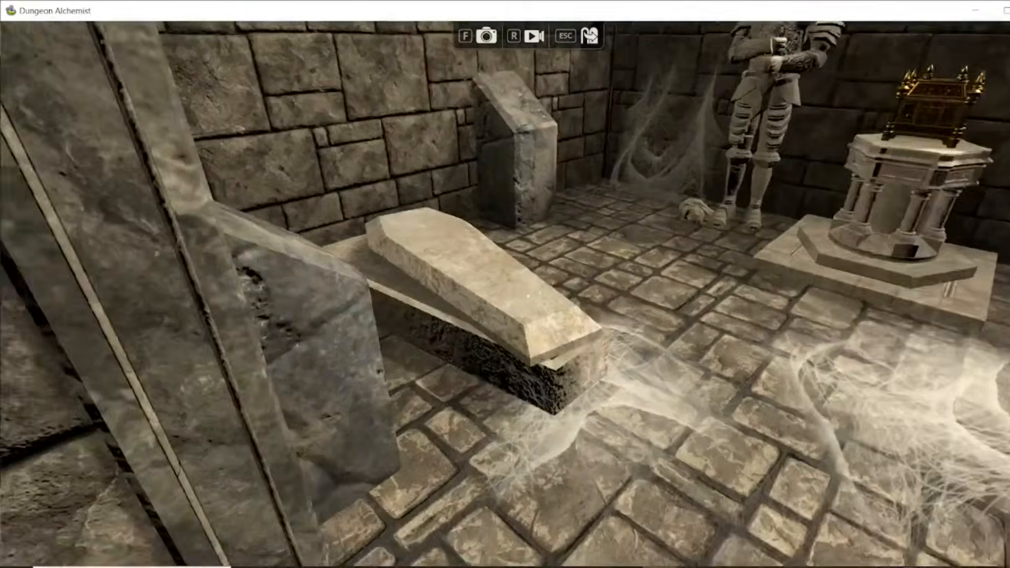
key("w")
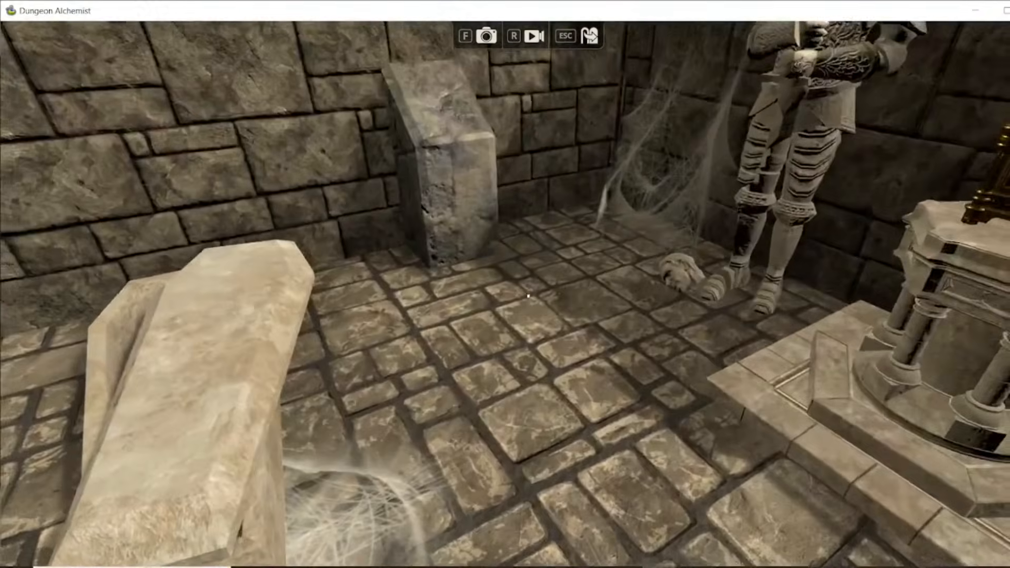
key("w")
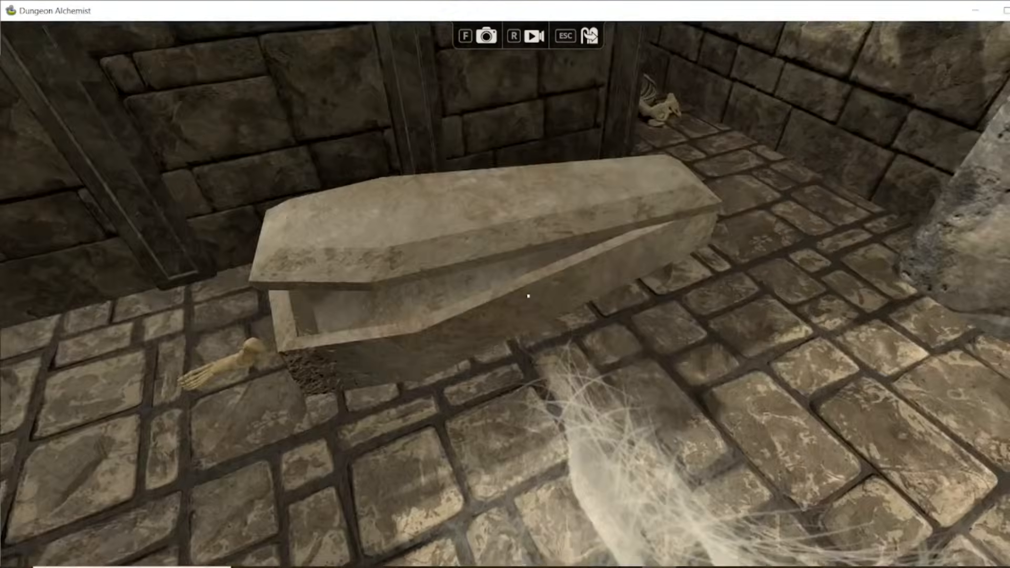
Walk down the corridor past the skeleton remains, open the door at its end, inspect the torch-lit sarcophagus room and exit first person.
key("w")
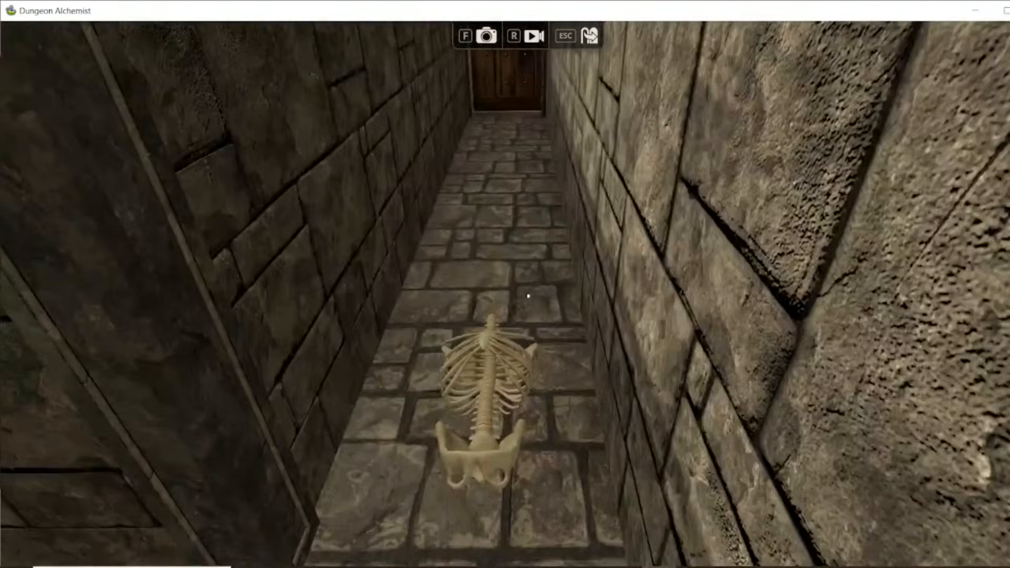
key("w")
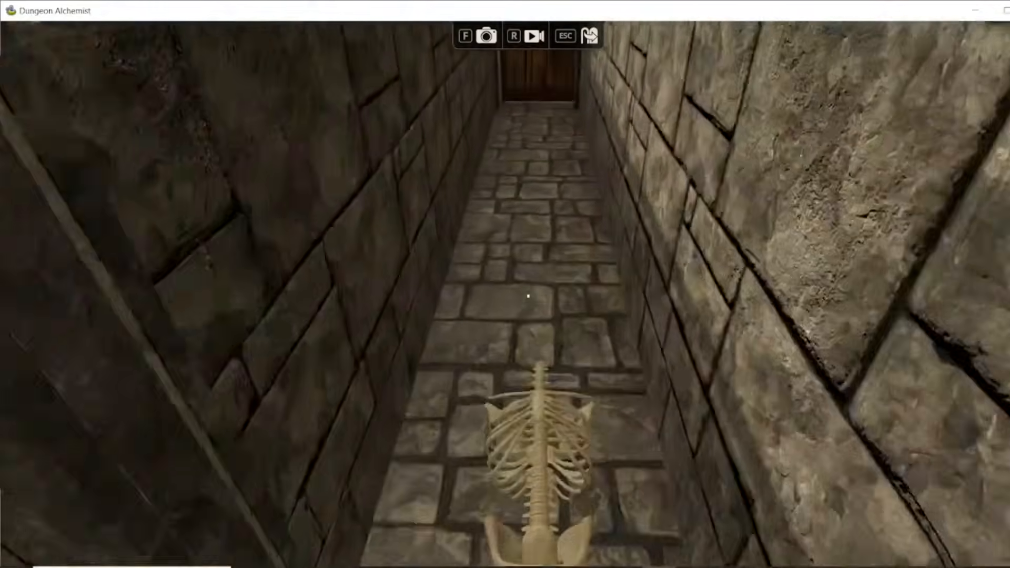
key("s")
key("w")
key("space")
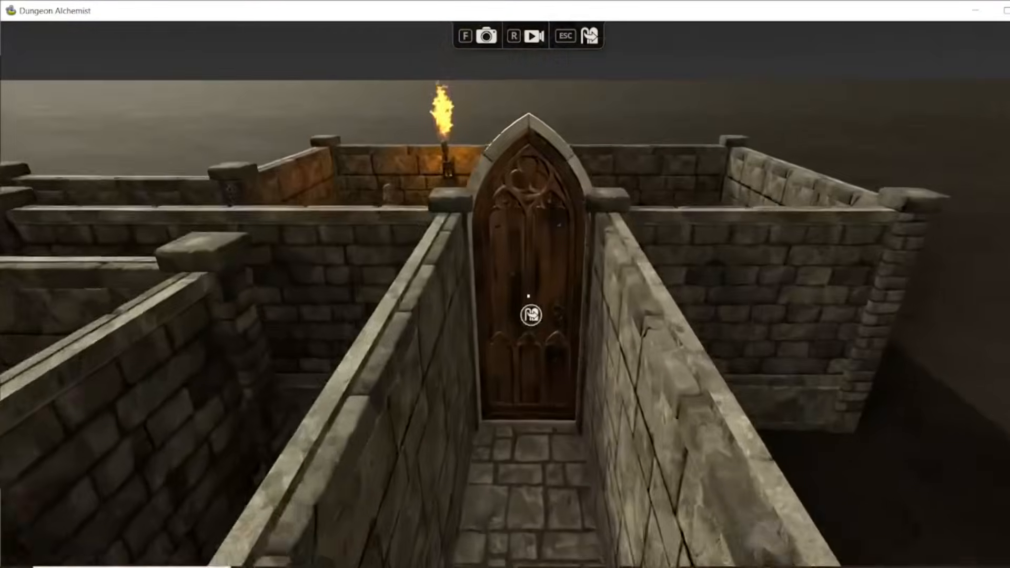
key("w")
left_click(528, 297)
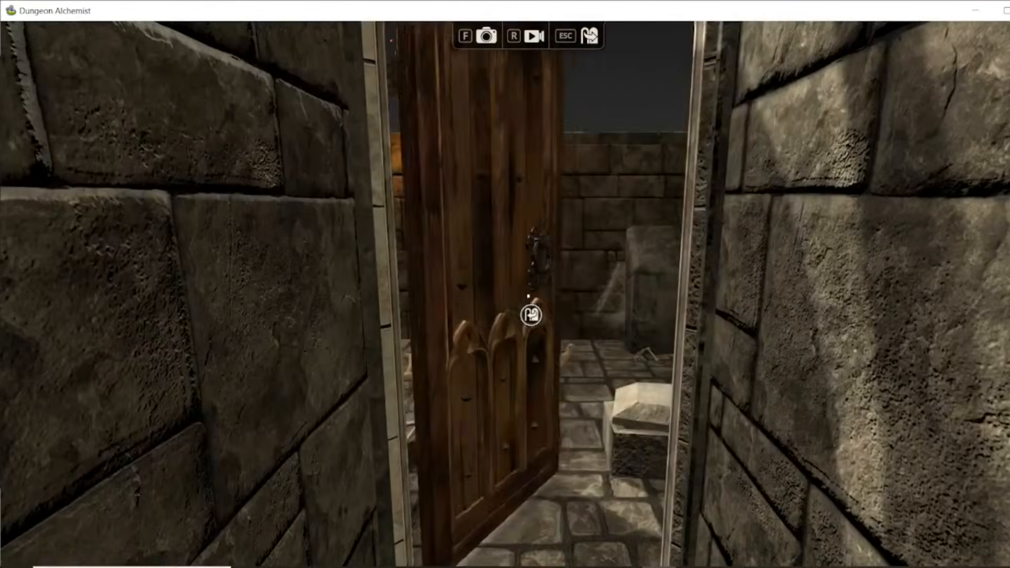
key("w")
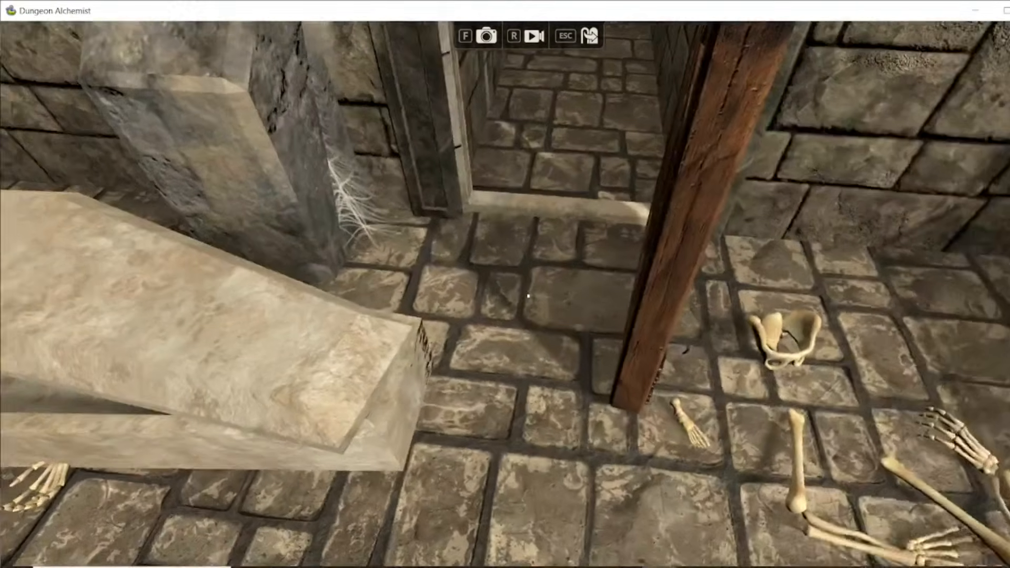
key("Escape")
Rotate the sarcophagus in the torch-lit room slightly clockwise so its foot points away from the doorway.
left_click(593, 239)
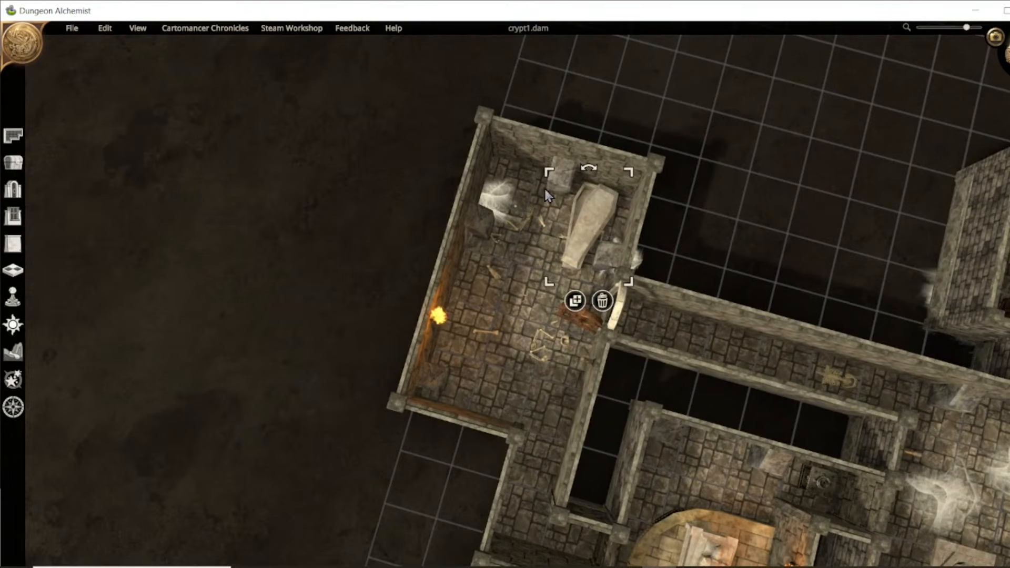
left_click_drag(589, 171, 613, 179)
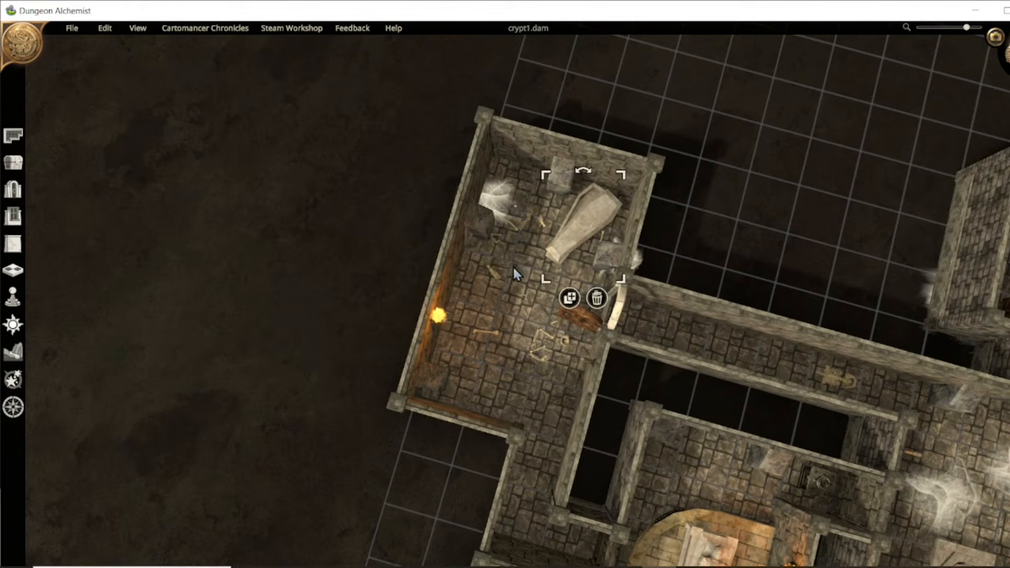
left_click(514, 297)
Move the Skeletal Warrior to the corridor doorway of the torch-lit sarcophagus room and enter its first-person view.
scroll(523, 345, "down", 2)
scroll(521, 337, "down", 2)
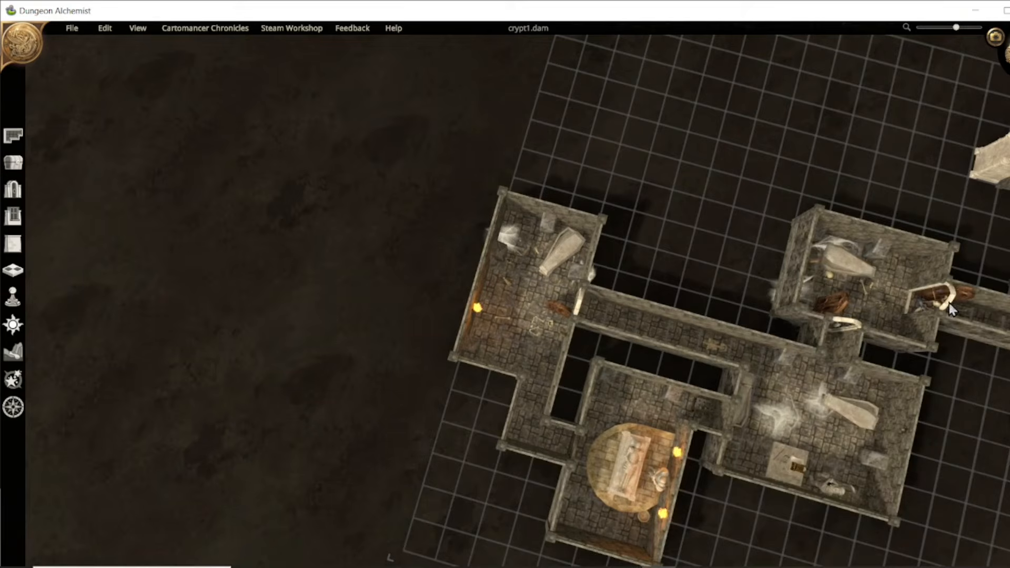
left_click(945, 309)
middle_click_drag(771, 384, 395, 367)
left_click_drag(555, 286, 206, 290)
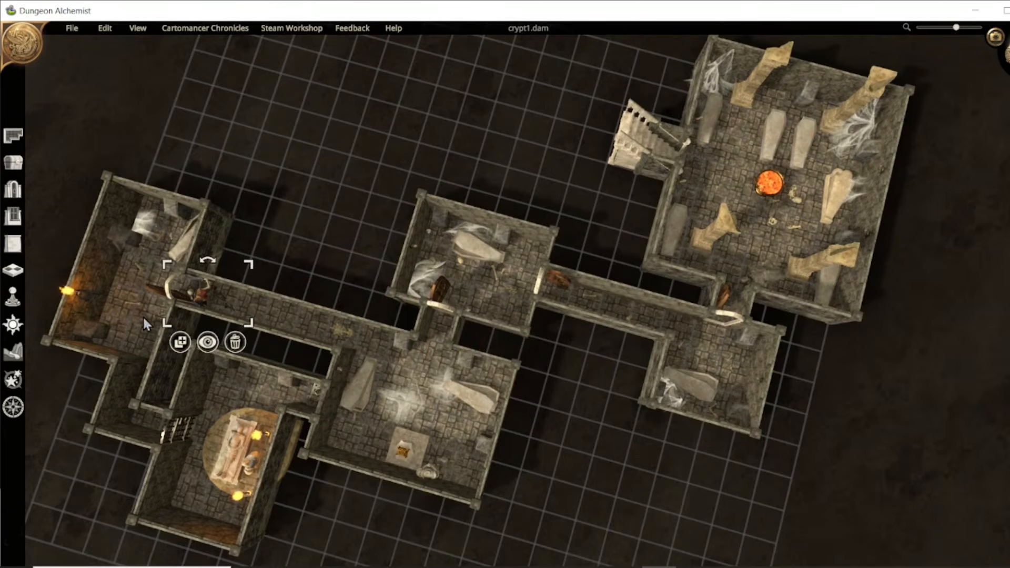
left_click(207, 343)
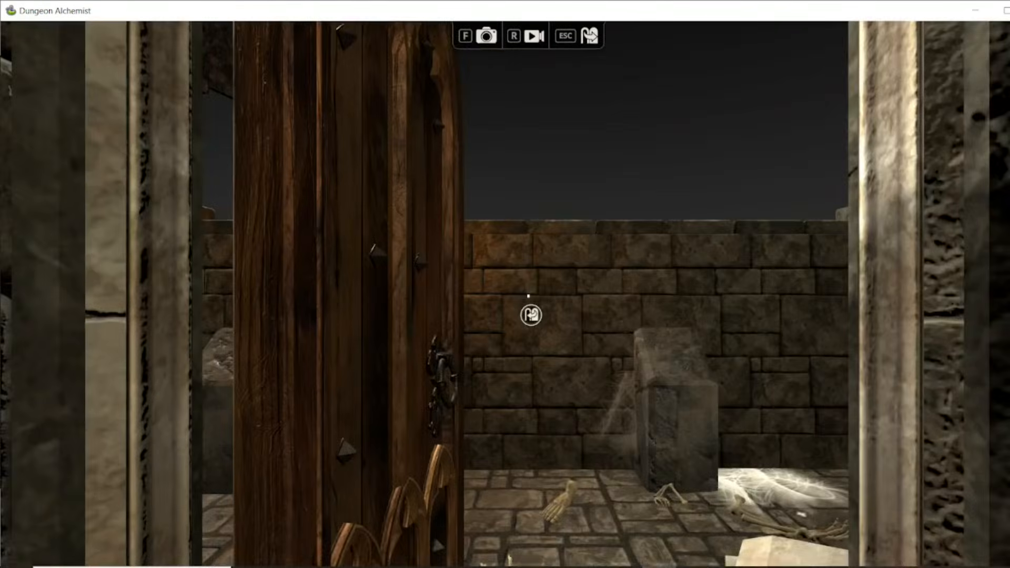
Walk through the torch-lit room past the scattered bones and open the barred gate to the tomb chamber.
key("w")
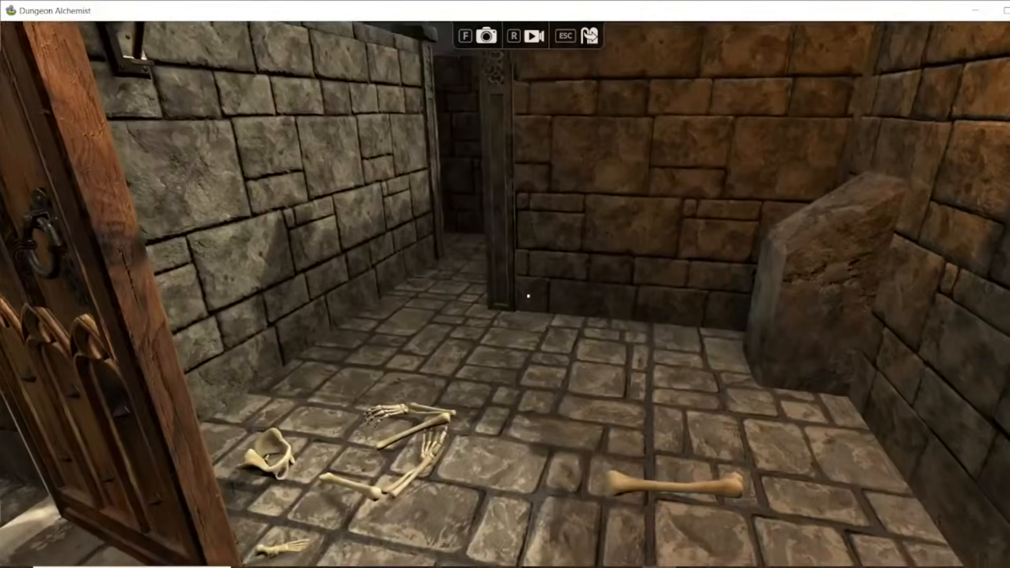
key("w")
key("w")
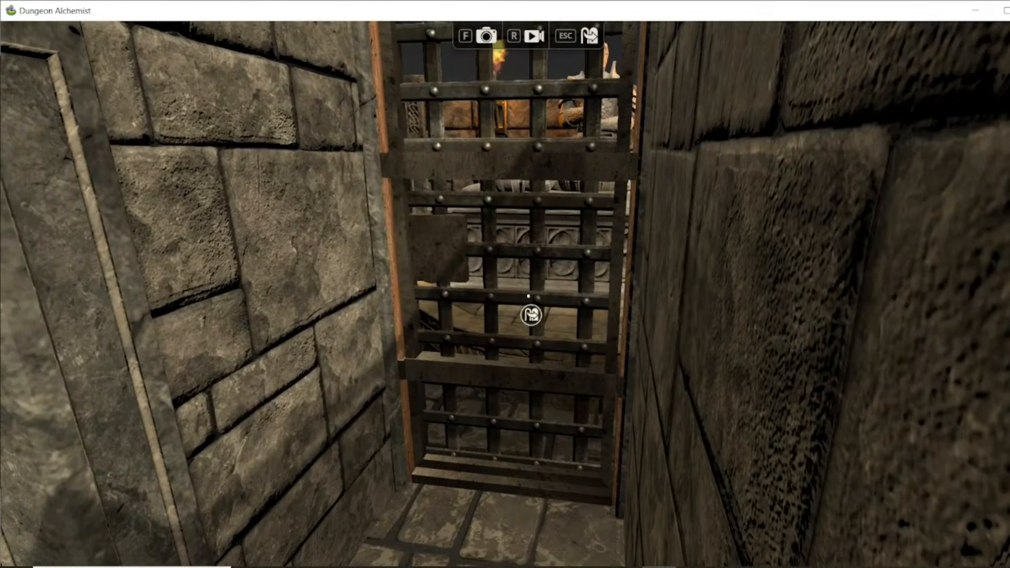
left_click(529, 296)
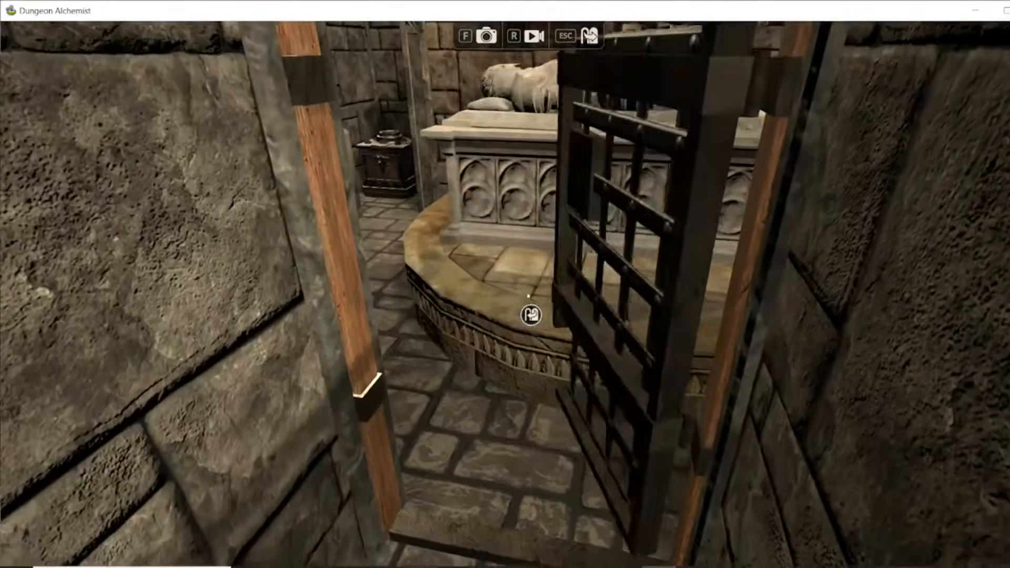
Enter the tomb chamber, interact with the spiked chest in the alcove and examine the knight's tomb from several sides.
key("w")
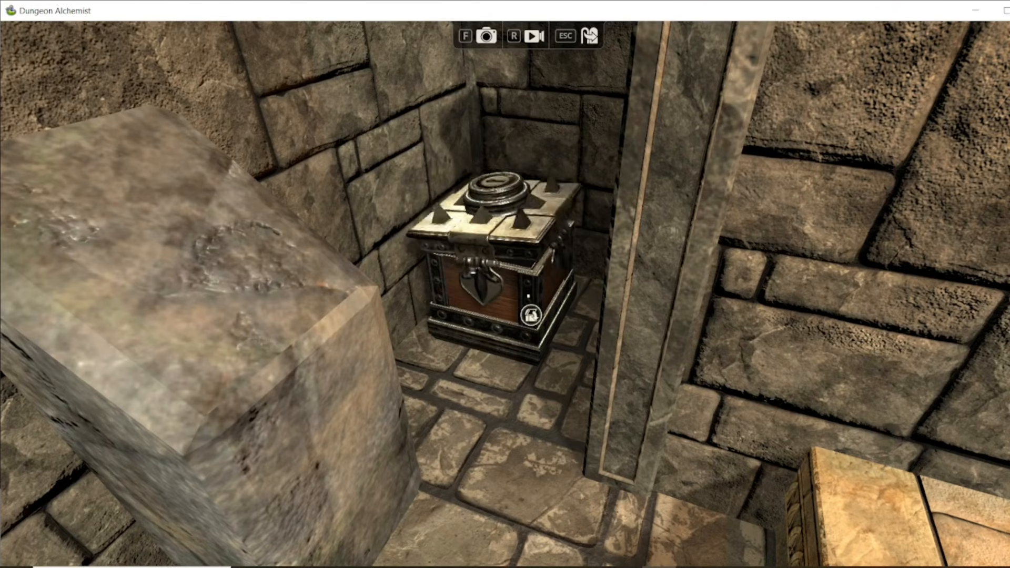
left_click(528, 297)
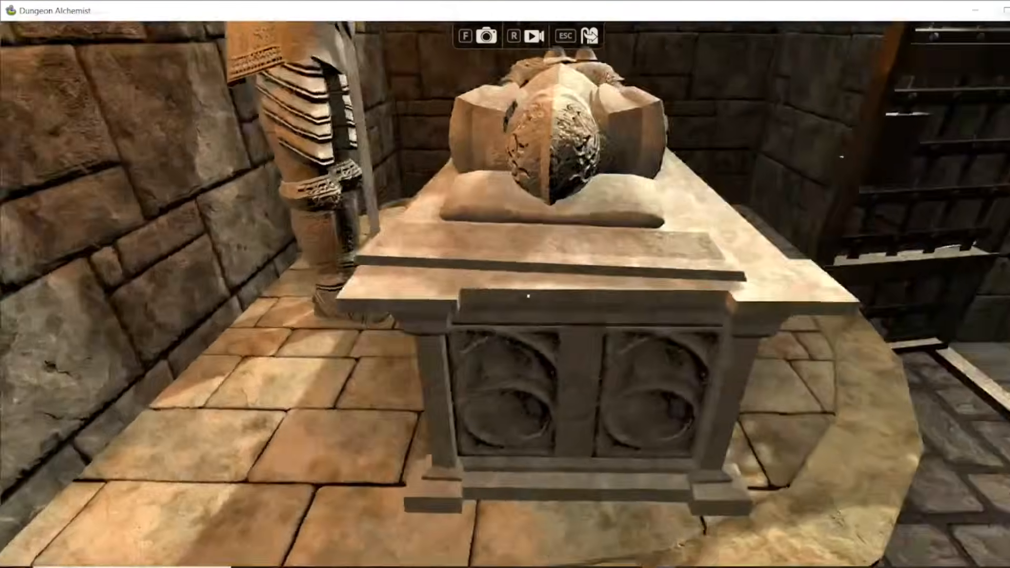
key("d")
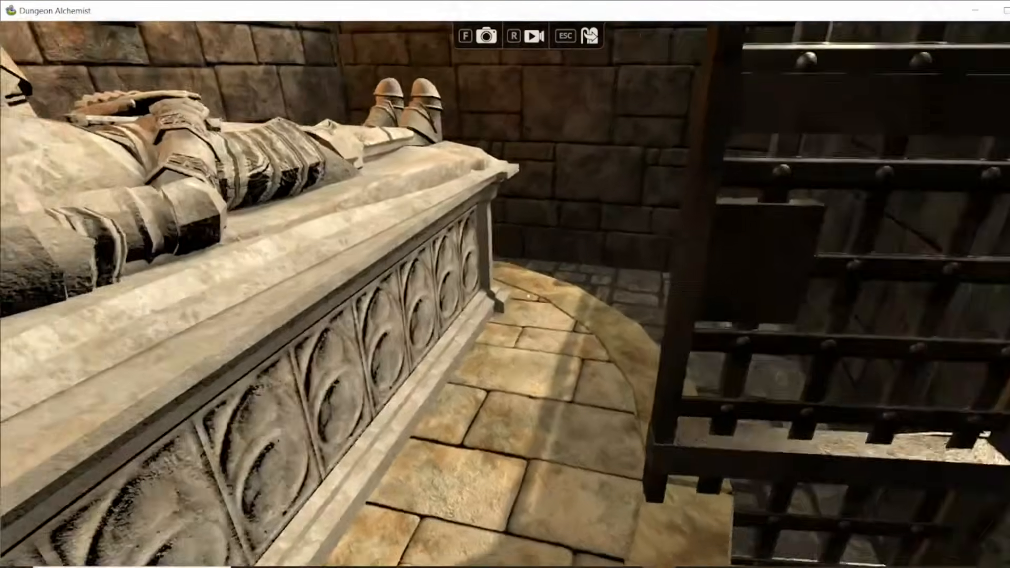
key("s")
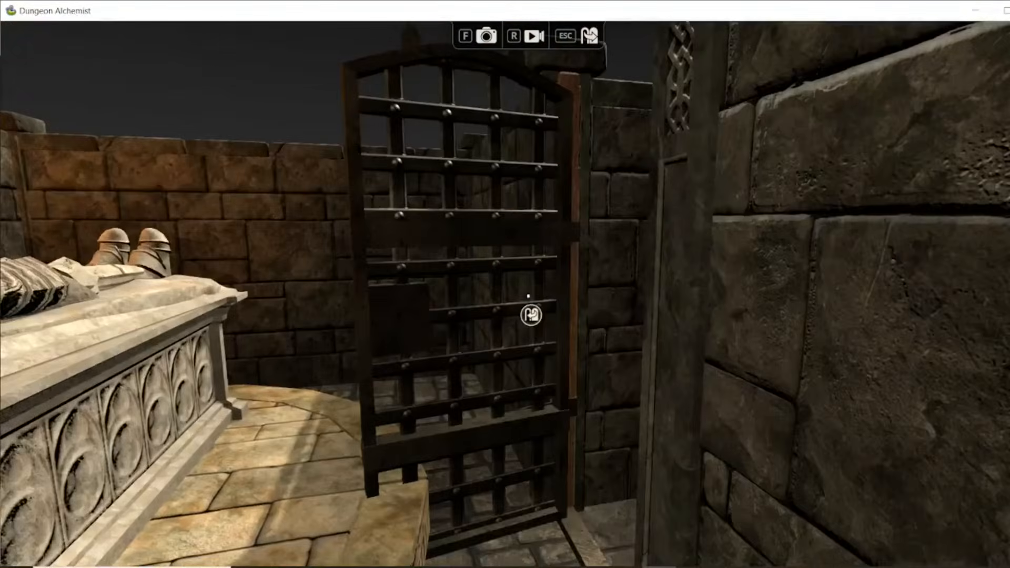
Leave the tomb chamber through the barred gate, walk back past the scattered bones to the corridor doorway, and exit the first-person view.
left_click(528, 296)
key("w")
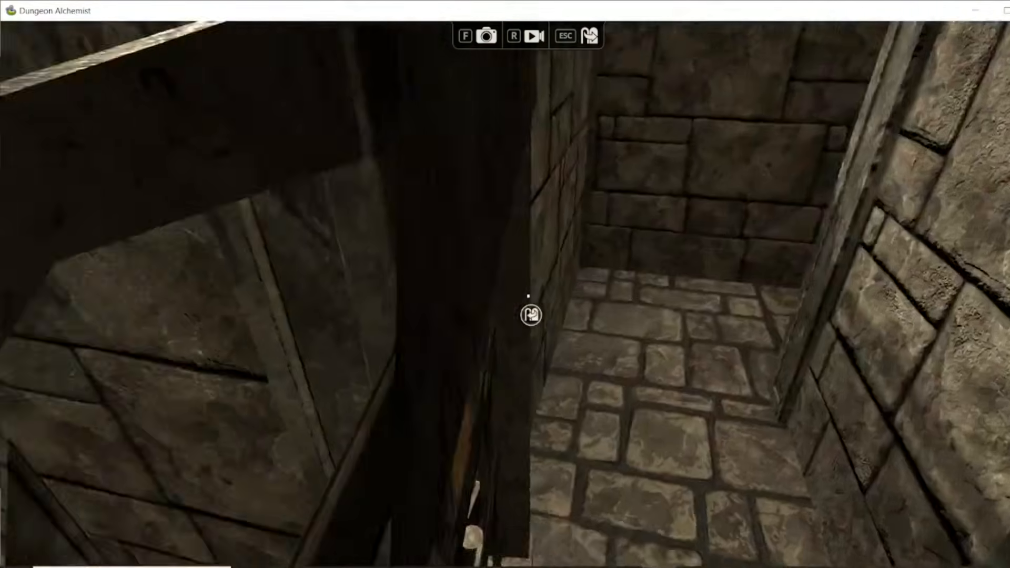
key("w")
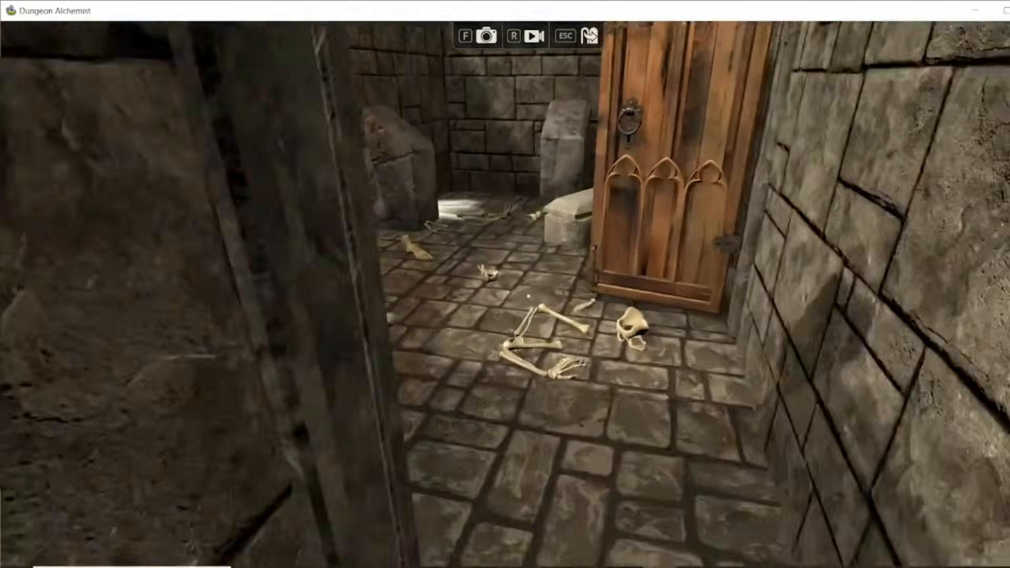
key("w")
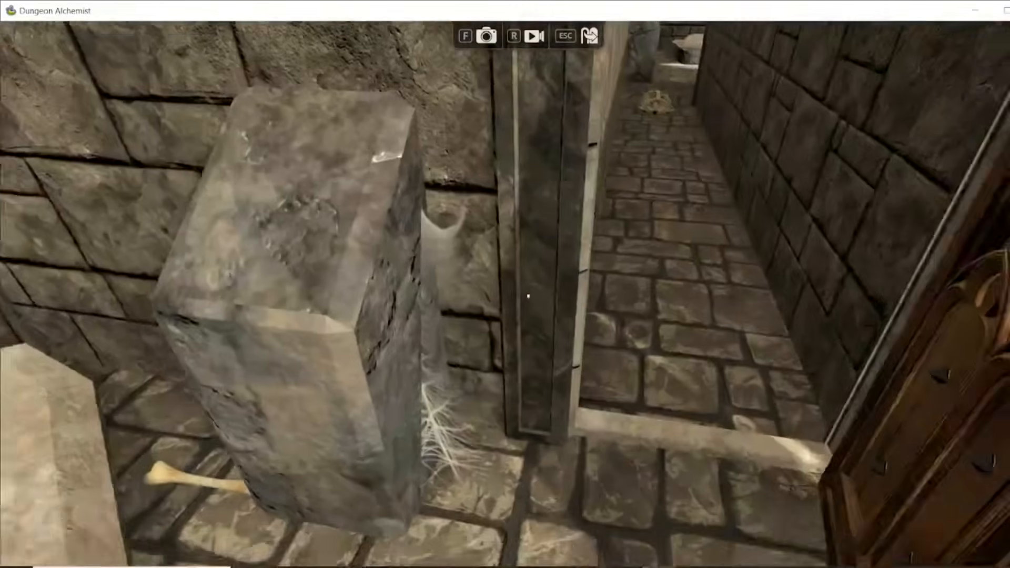
key("Escape")
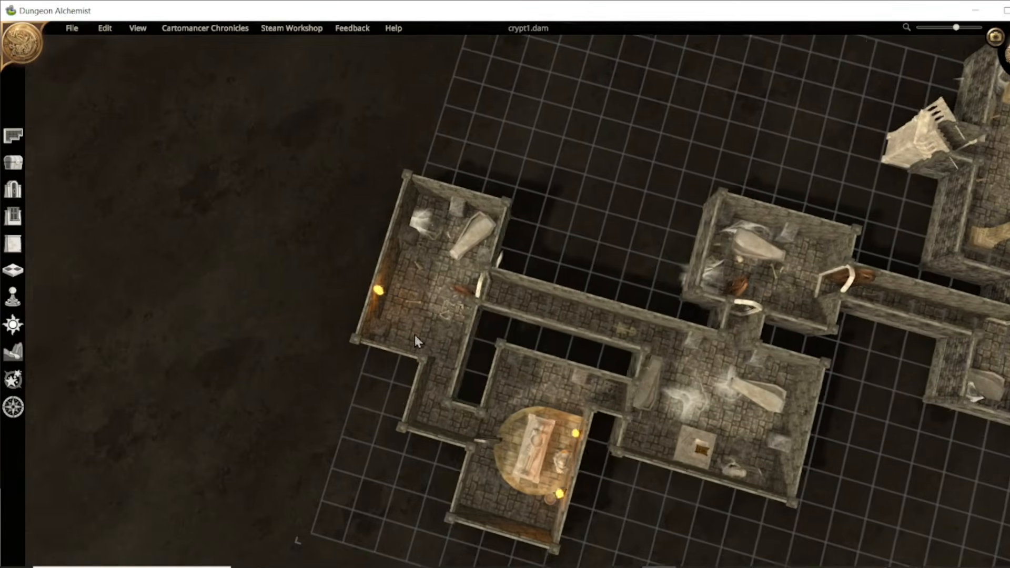
Close the torch-lit room's corridor door and both doors of the small cobwebbed sarcophagus room.
left_click(450, 286)
left_click(708, 303)
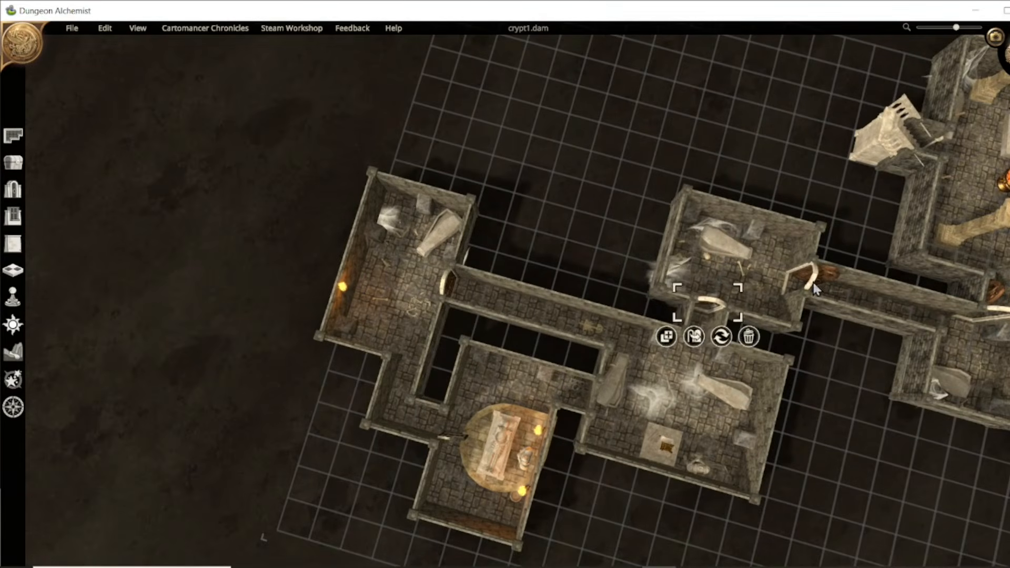
left_click(801, 276)
Reopen the door between the small cobwebbed room and the eastern corridor, and flip it so it swings into the room.
key("d")
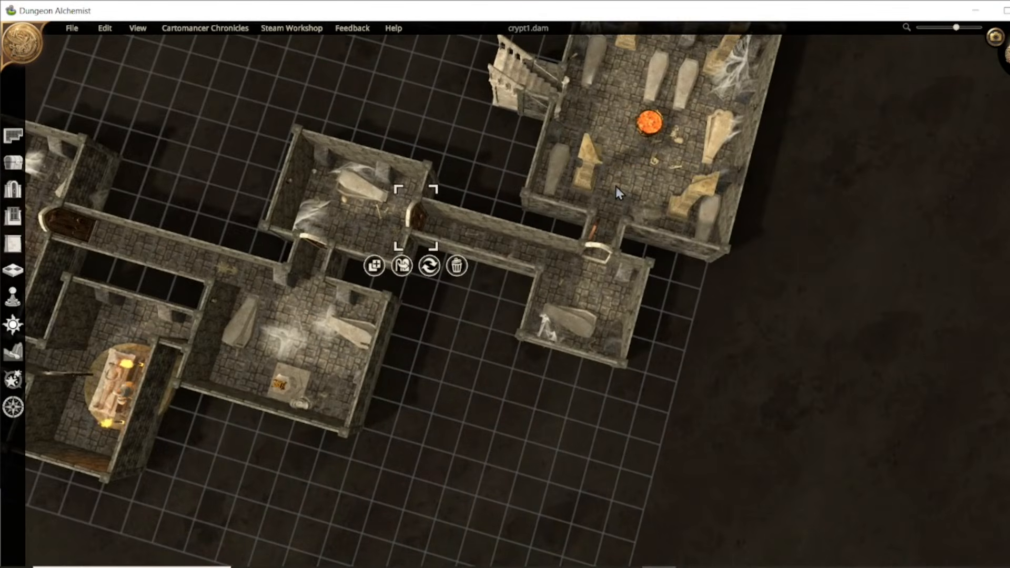
key("w")
left_click(400, 279)
key("a")
key("w")
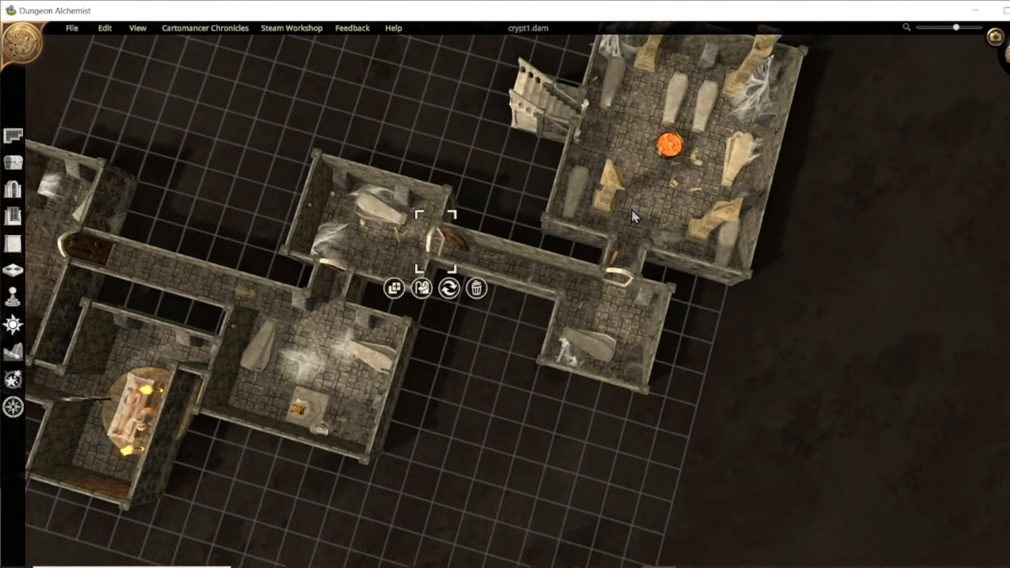
middle_click_drag(633, 213, 585, 233)
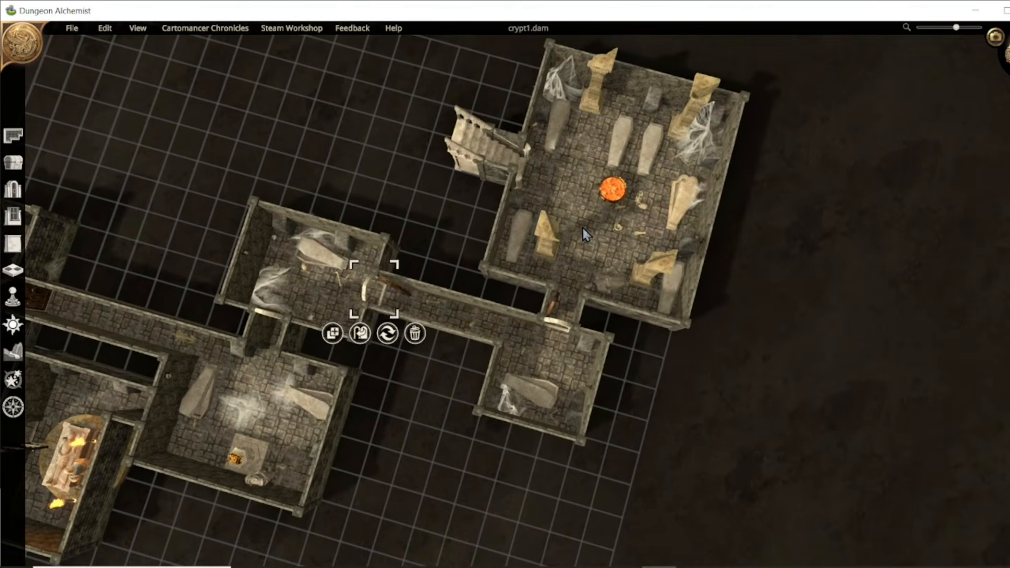
key("f")
left_click(404, 297)
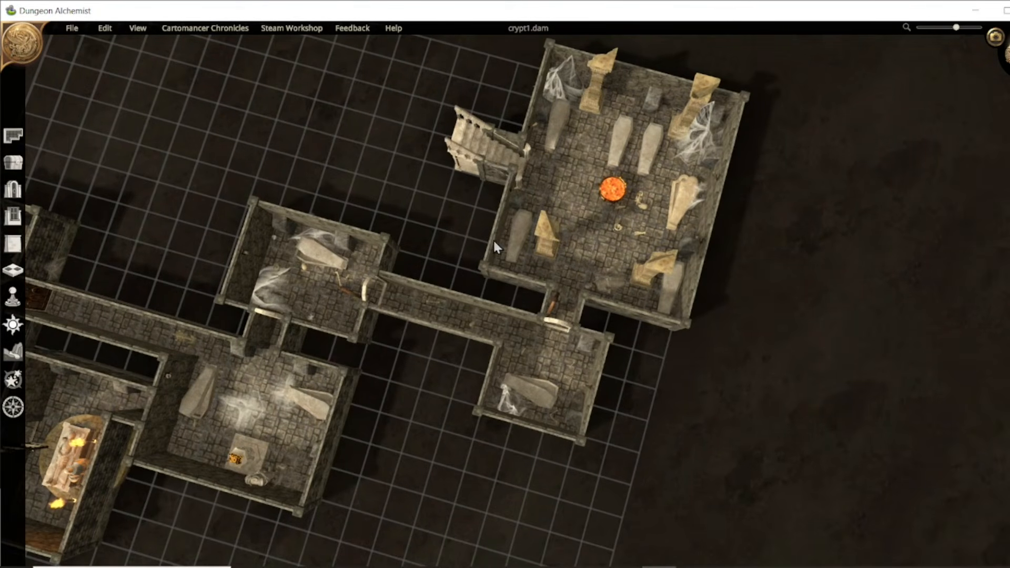
Examine the whole crypt layout from directly above and from a tilted perspective angle, ending in the top-down view.
key("t")
middle_click_drag(259, 216, 368, 118)
scroll(343, 158, "down", 1)
scroll(342, 159, "down", 2)
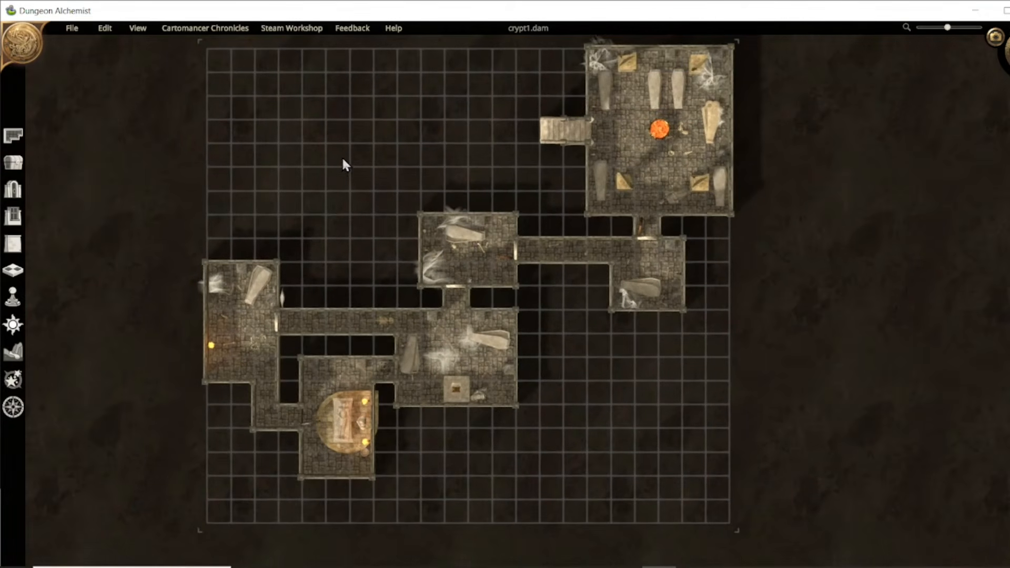
middle_click_drag(416, 166, 400, 179)
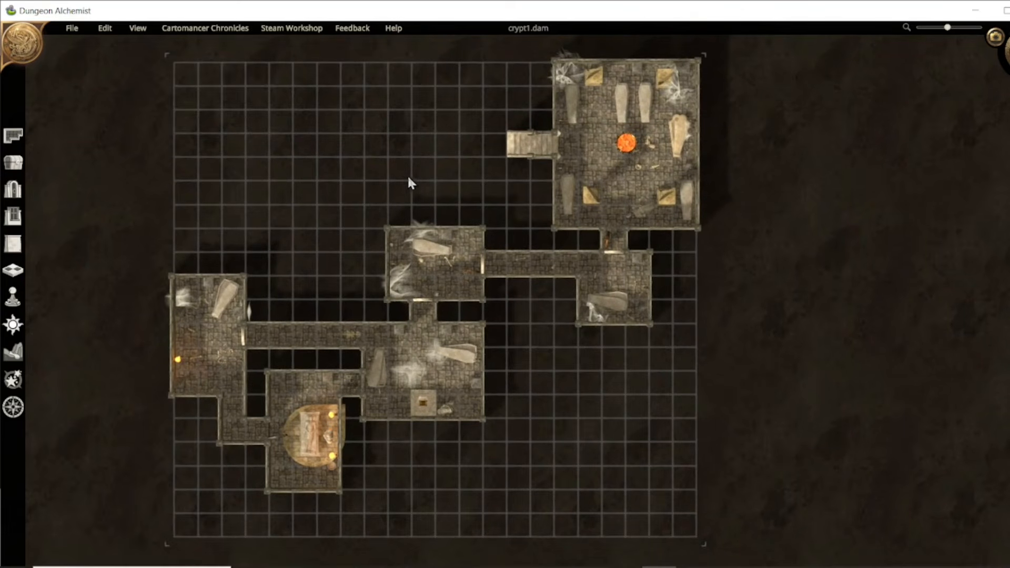
key("p")
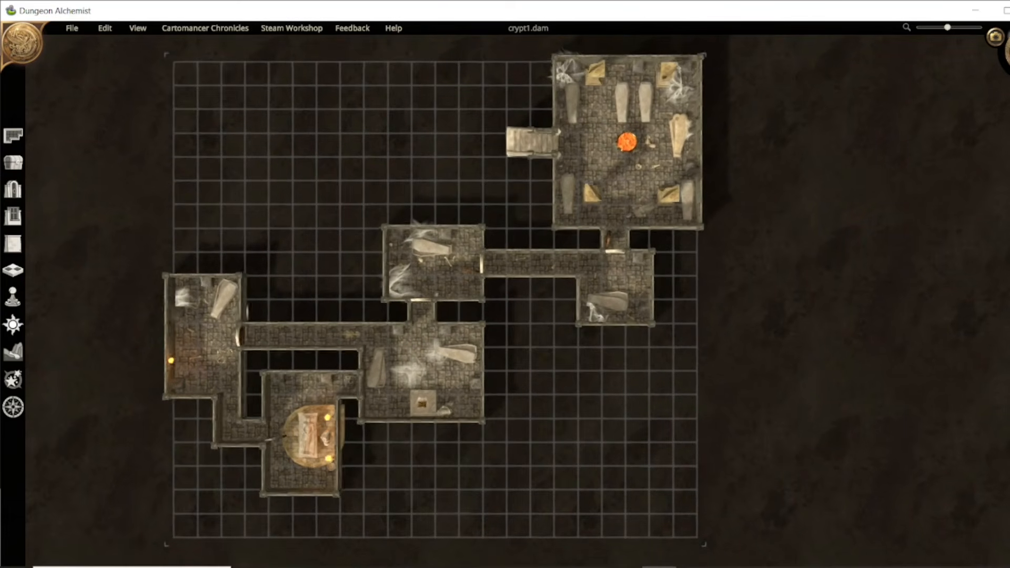
key("r")
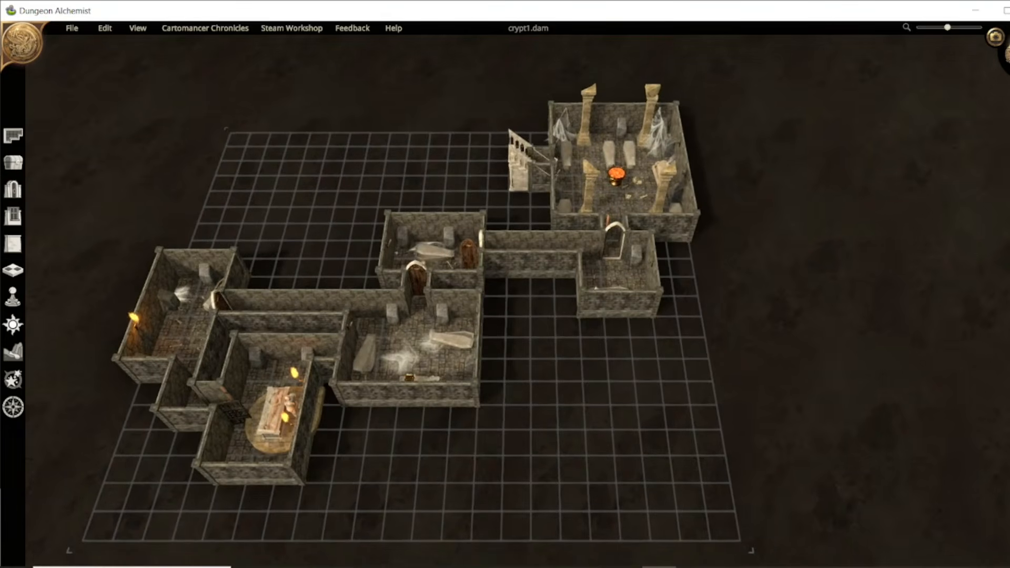
middle_click_drag(366, 179, 439, 162)
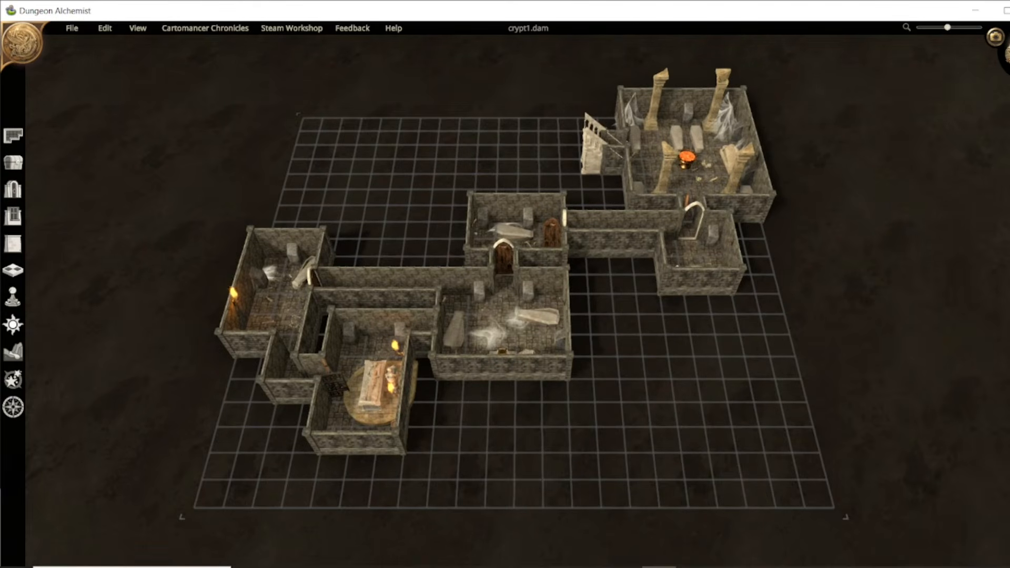
left_click(1006, 52)
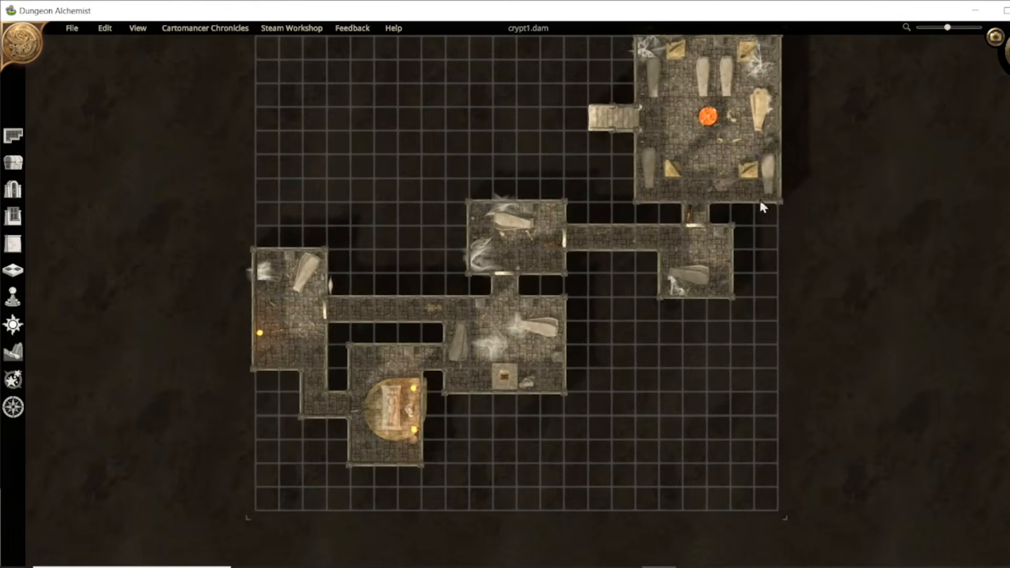
Search the placeable objects for "trea" and place a Bracelet beside the open sarcophagus in the brazier hall.
scroll(571, 279, "up", 5)
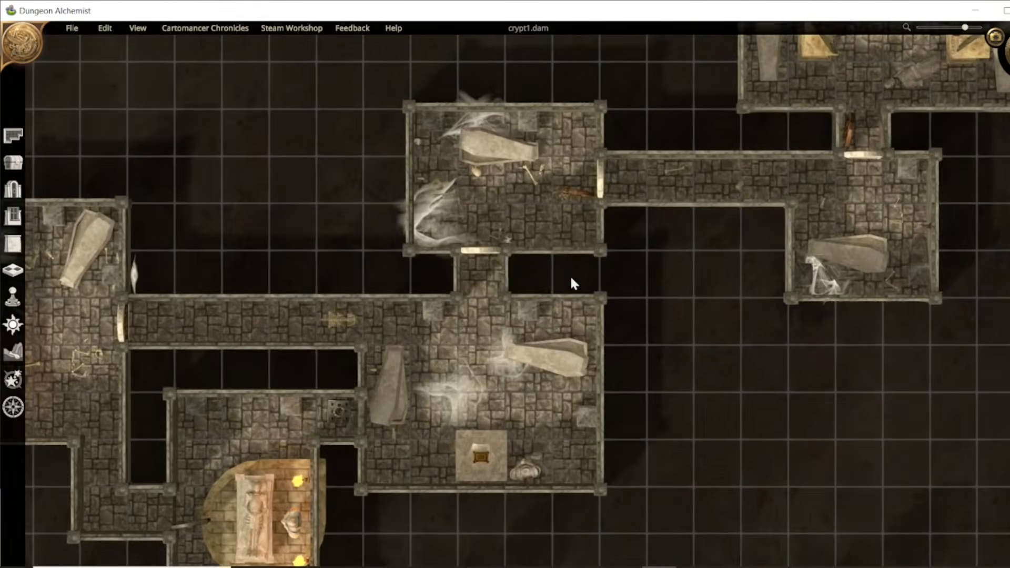
middle_click_drag(688, 287, 372, 507)
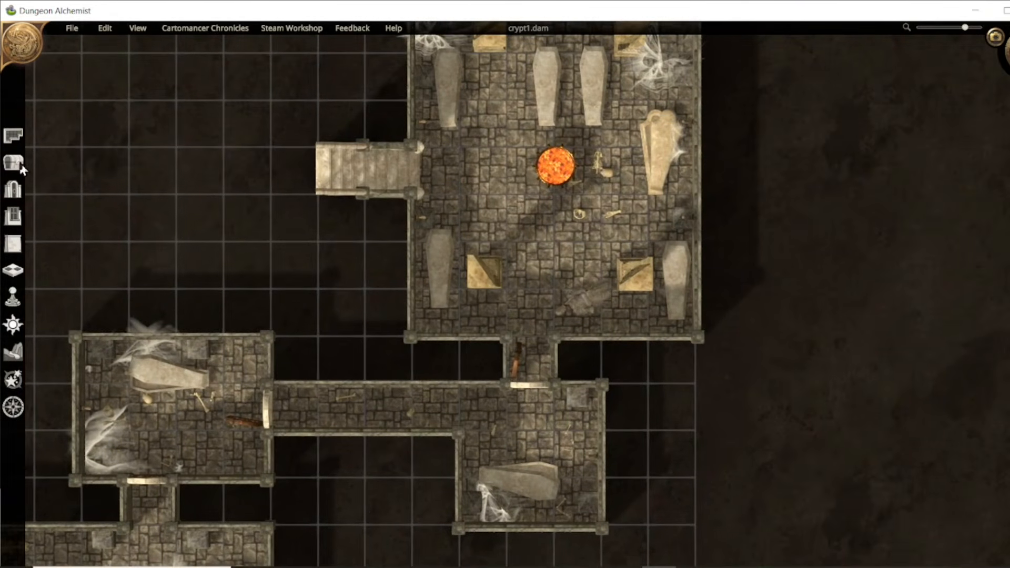
left_click(14, 163)
type("trea")
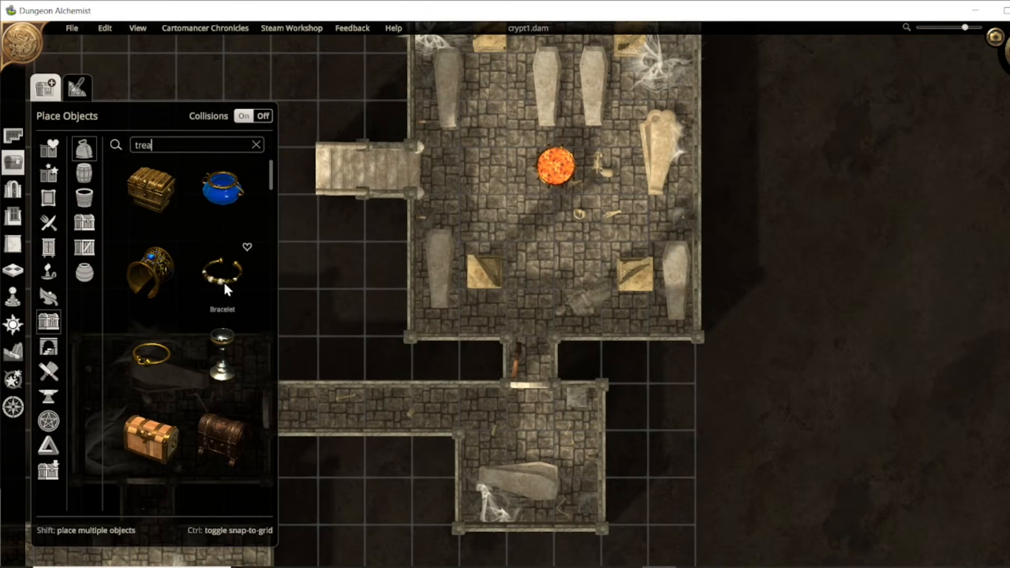
left_click(636, 192)
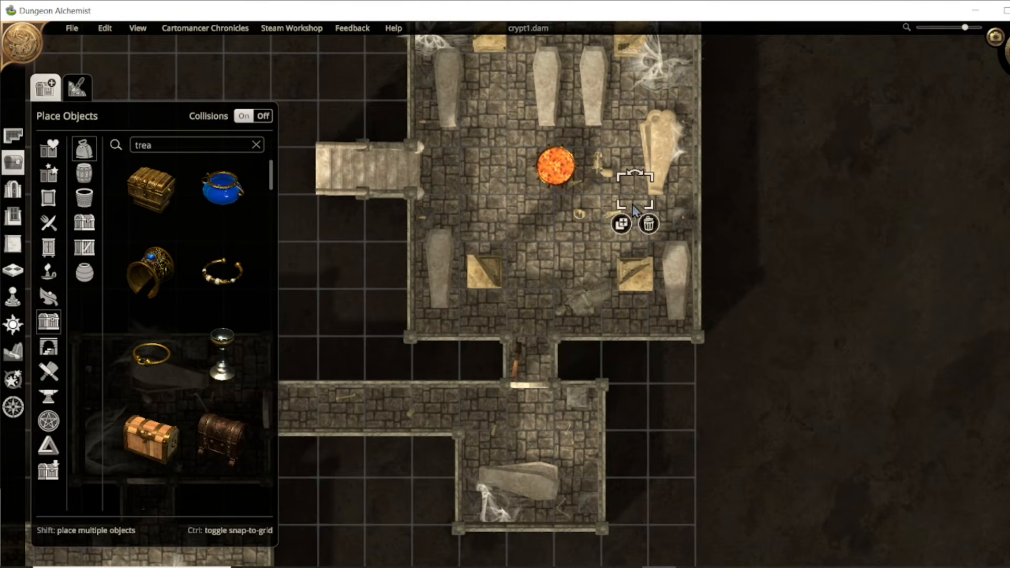
Place a jeweled gold cuff beside the sarcophagus in the eastern corner chamber and a green gem in the small cobwebbed room.
left_click(135, 281)
left_click(566, 481)
right_click_drag(452, 415, 807, 232)
scroll(211, 340, "down", 2)
scroll(210, 340, "down", 3)
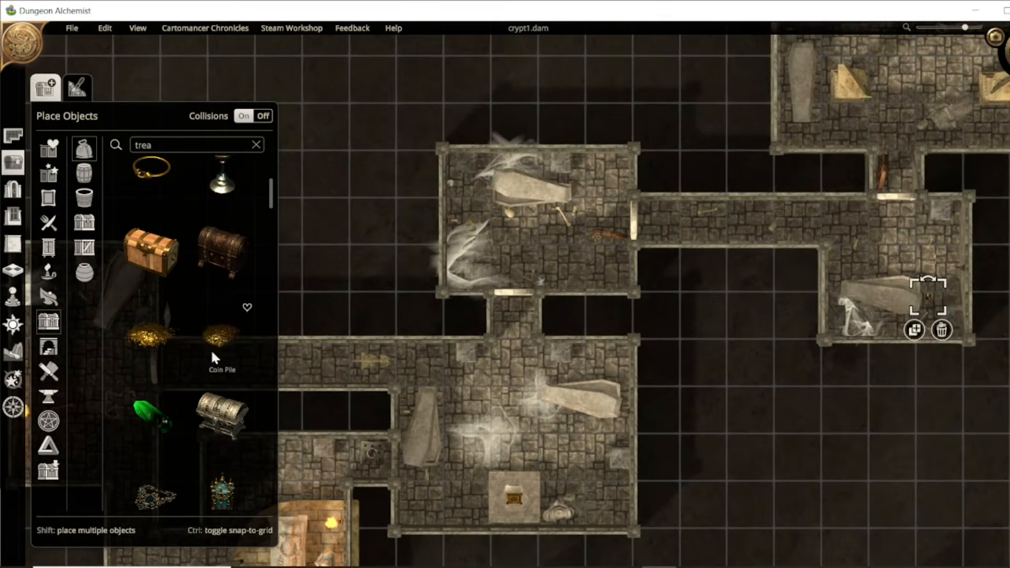
left_click(149, 443)
left_click(480, 200)
Find the Ornate Axe among the treasure objects and place it on the cobweb in the upper corner of the torch-lit sarcophagus room.
right_click_drag(348, 344, 609, 194)
scroll(194, 400, "down", 3)
scroll(188, 360, "down", 7)
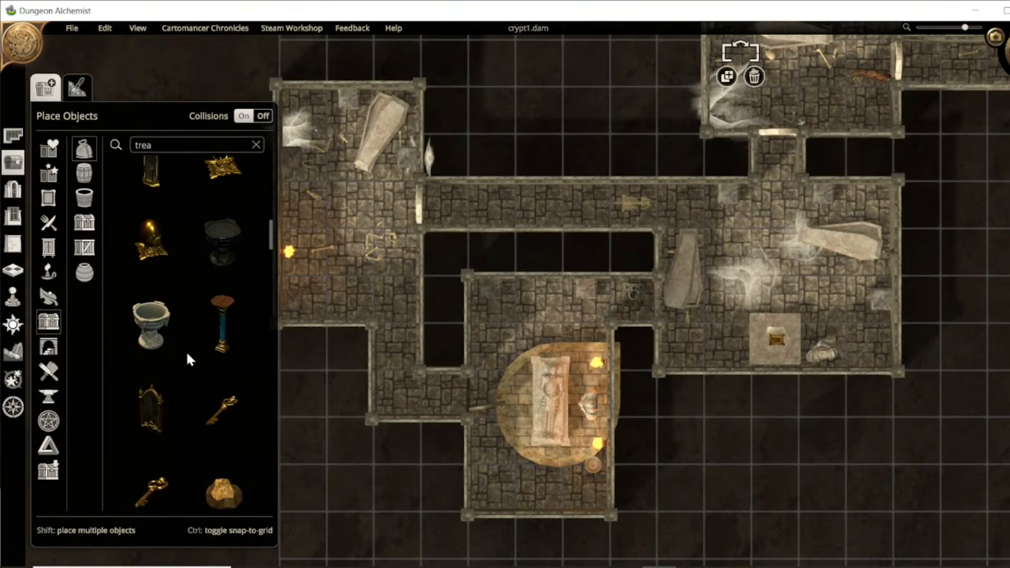
scroll(168, 342, "down", 3)
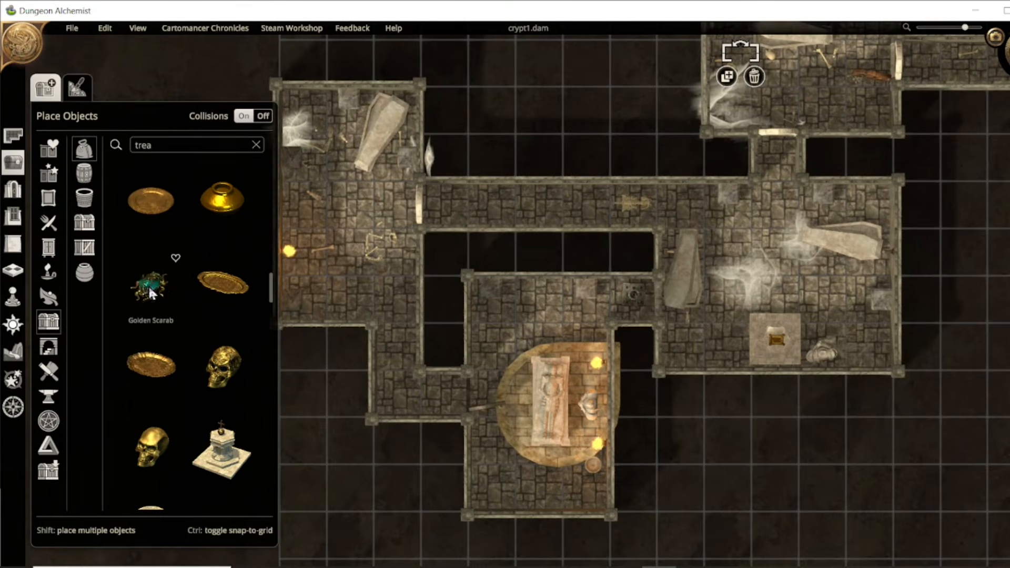
right_click_drag(349, 291, 368, 317)
scroll(173, 365, "down", 8)
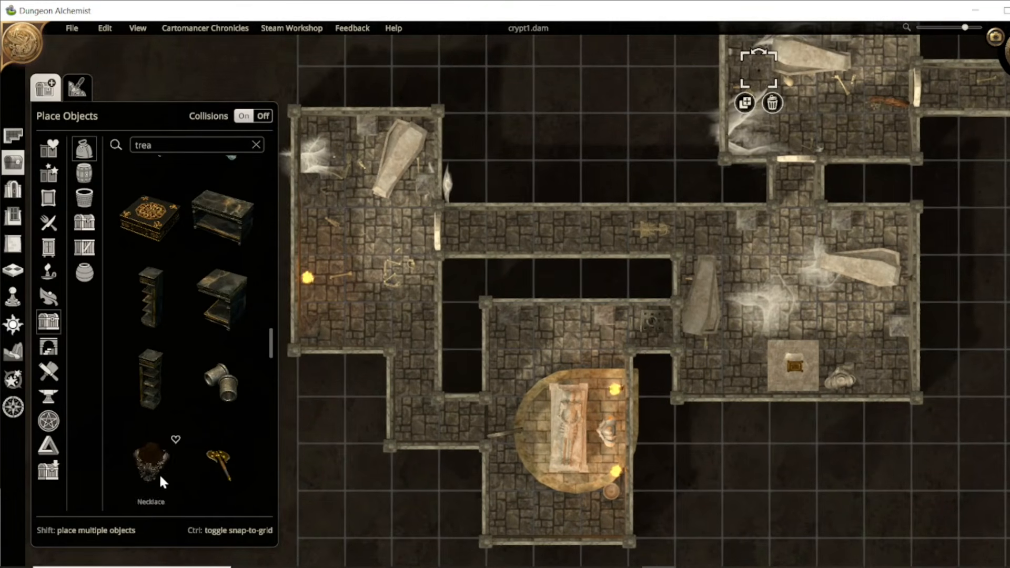
scroll(181, 388, "down", 5)
scroll(181, 386, "up", 3)
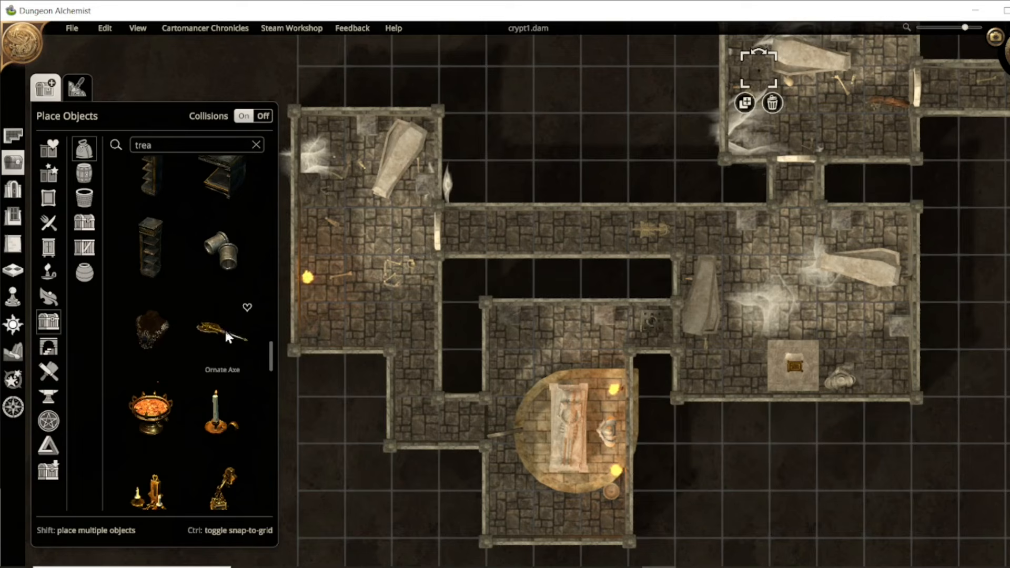
left_click(223, 329)
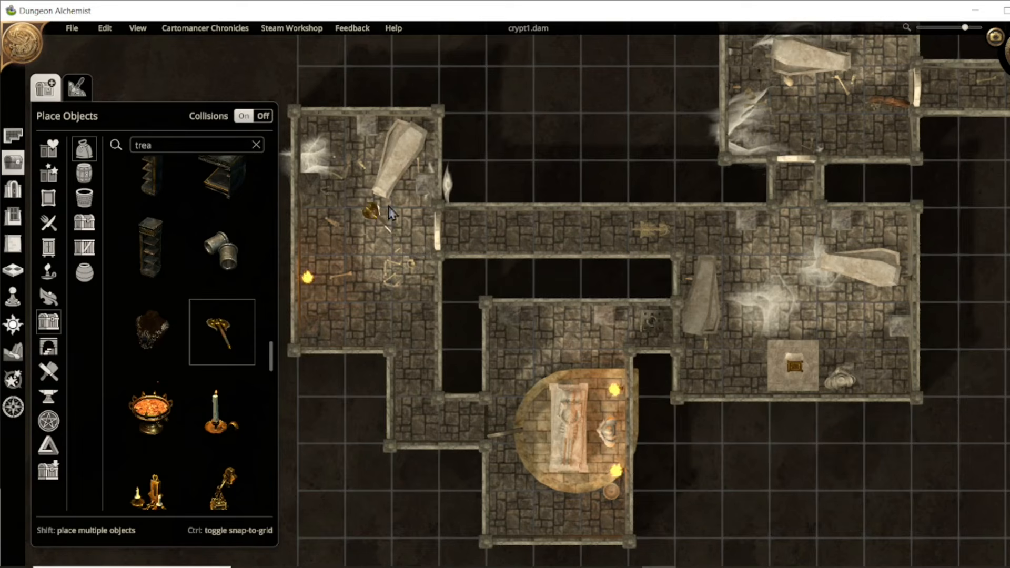
left_click(328, 140)
left_click_drag(313, 161, 324, 143)
left_click(365, 248)
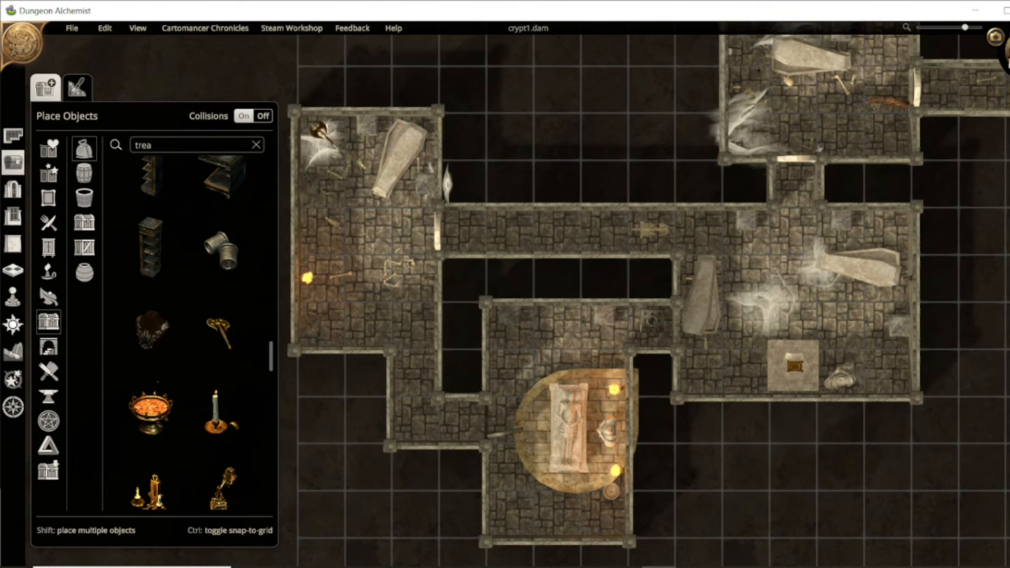
Put away the object library and inspect the furnished western rooms from a tilted perspective angle.
left_click(1004, 52)
left_click(13, 163)
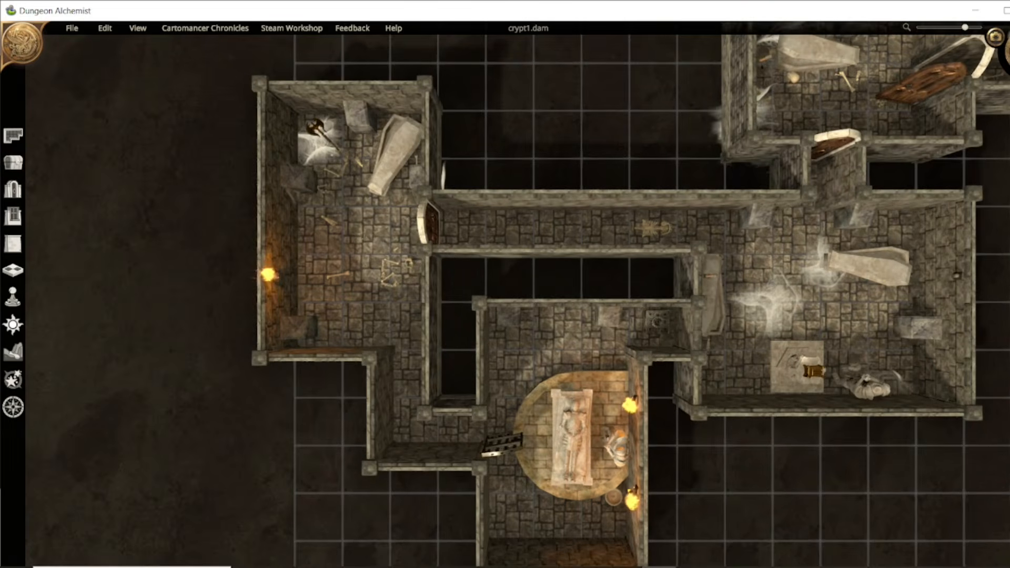
key("r")
key("r")
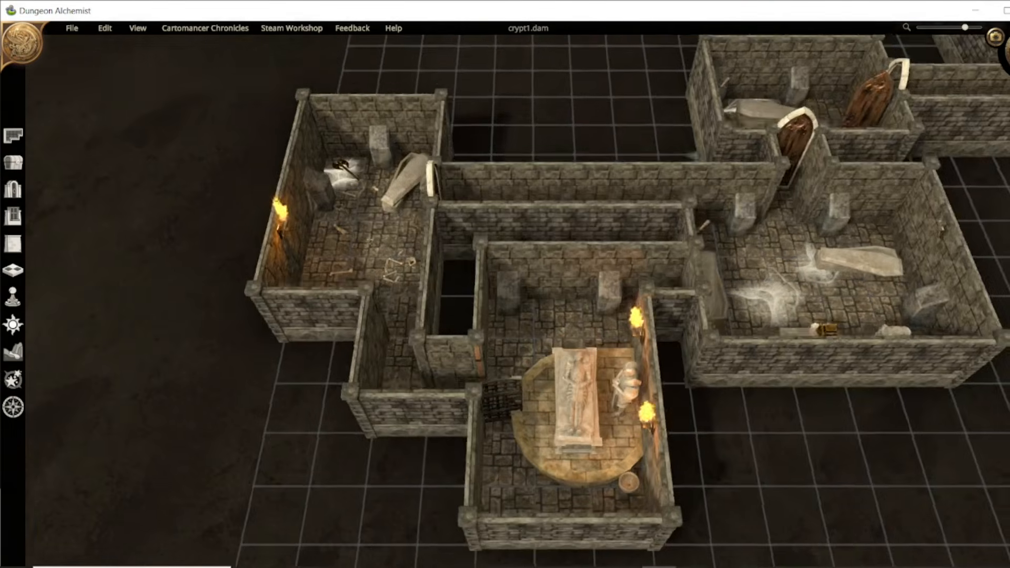
scroll(226, 301, "down", 2)
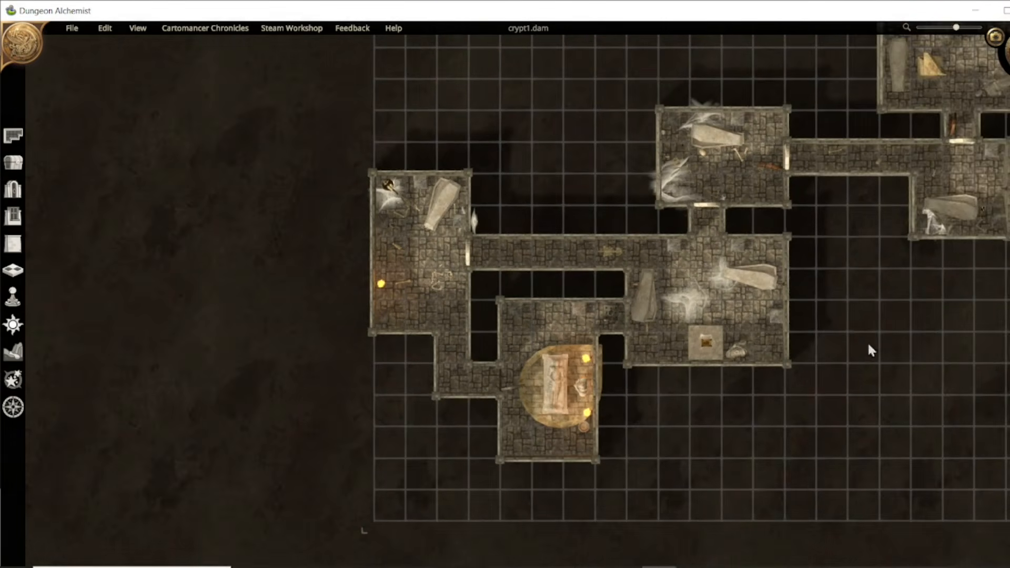
Extinguish the wall torch in the westernmost sarcophagus room, deselect it, and bring the whole map into view.
middle_click_drag(895, 350, 667, 347)
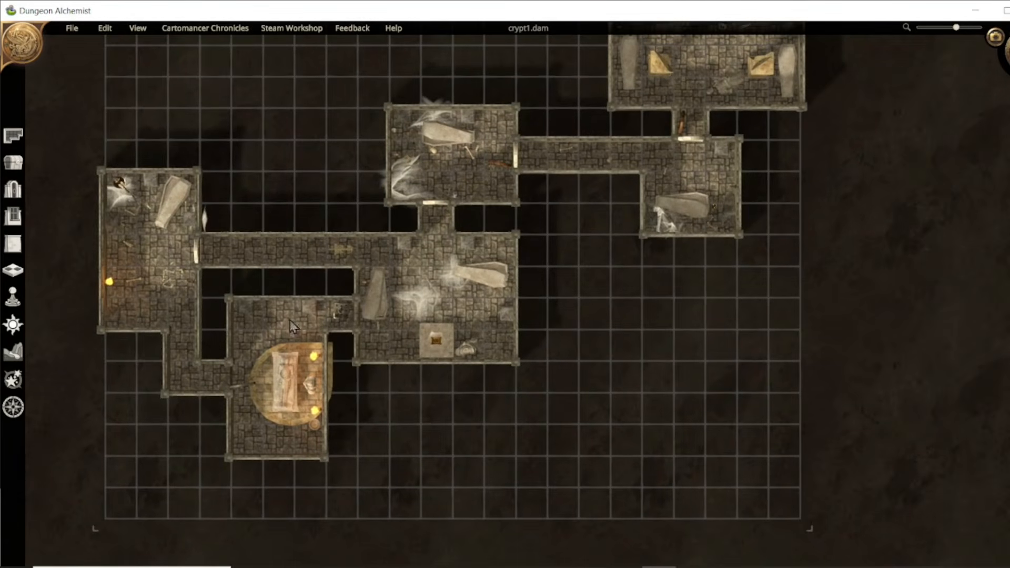
left_click(112, 282)
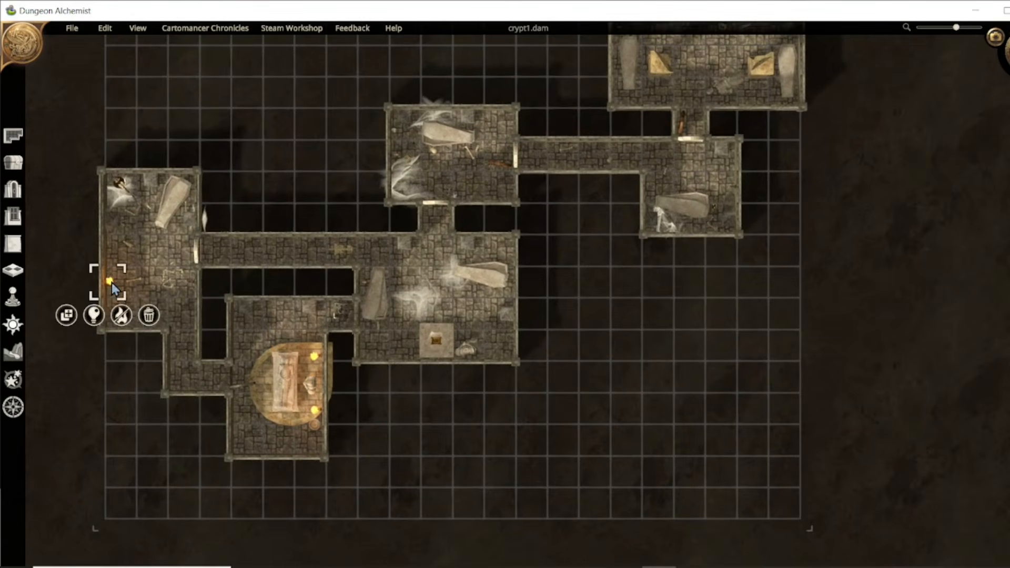
left_click(120, 319)
middle_click_drag(646, 358, 622, 489)
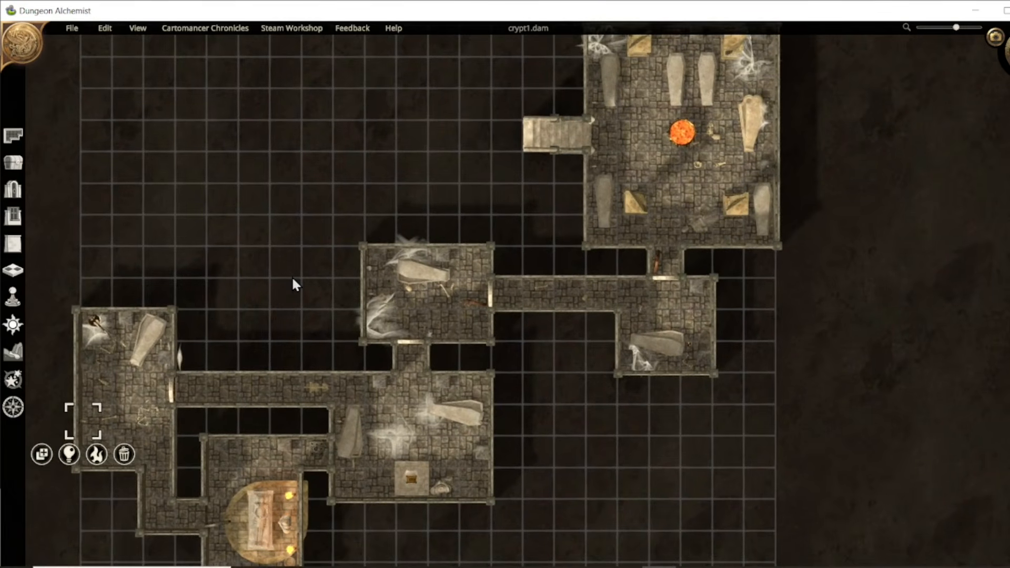
left_click(293, 279)
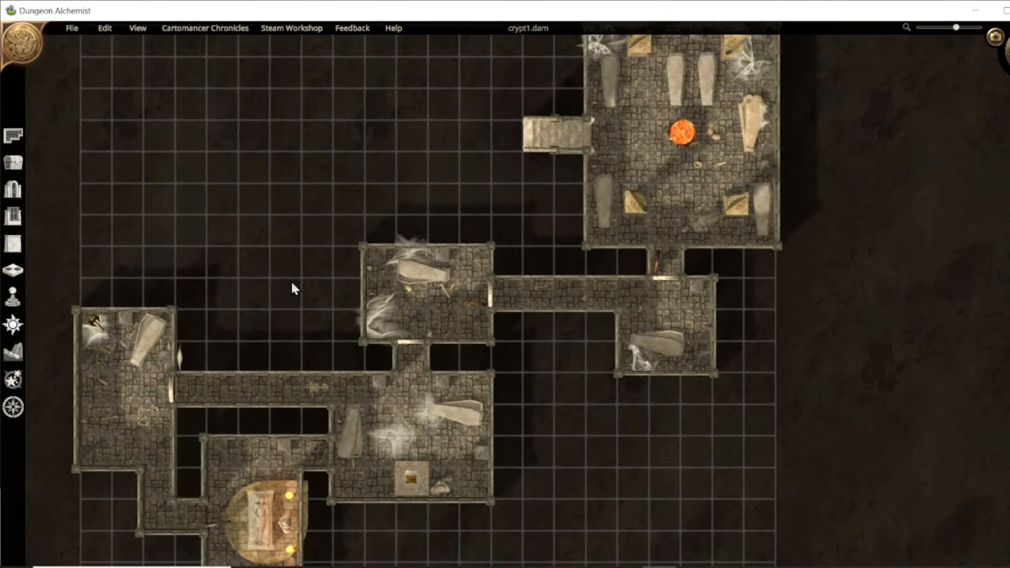
scroll(291, 280, "down", 3)
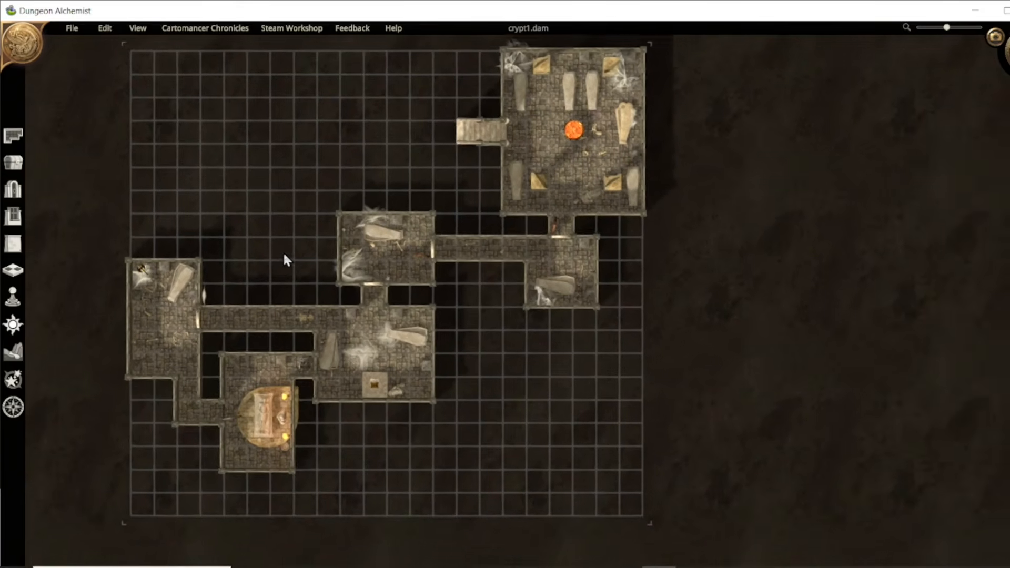
middle_click_drag(284, 256, 366, 278)
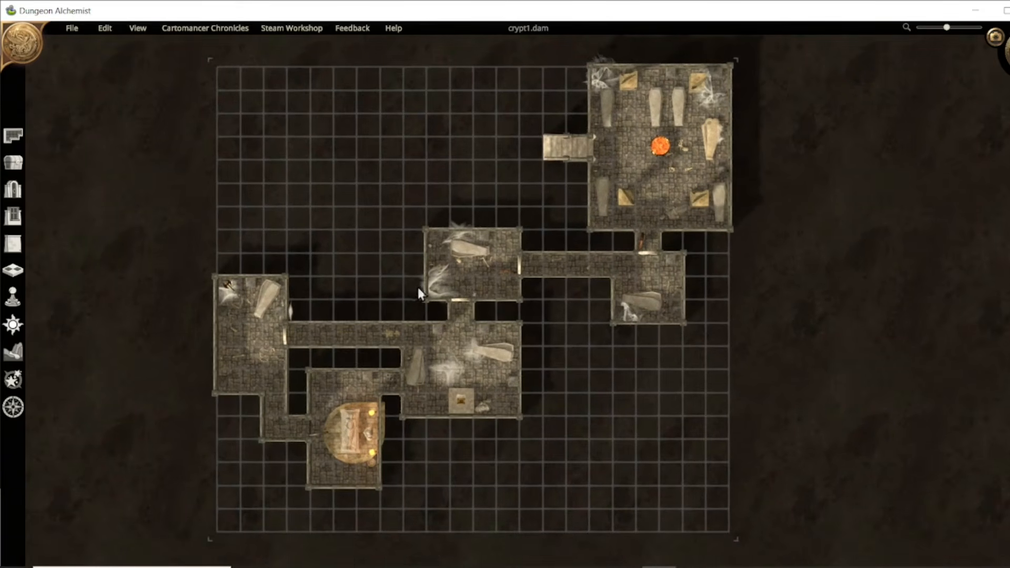
Start a map export with Fantasy Grounds Unity Export as the format.
scroll(221, 253, "down", 1)
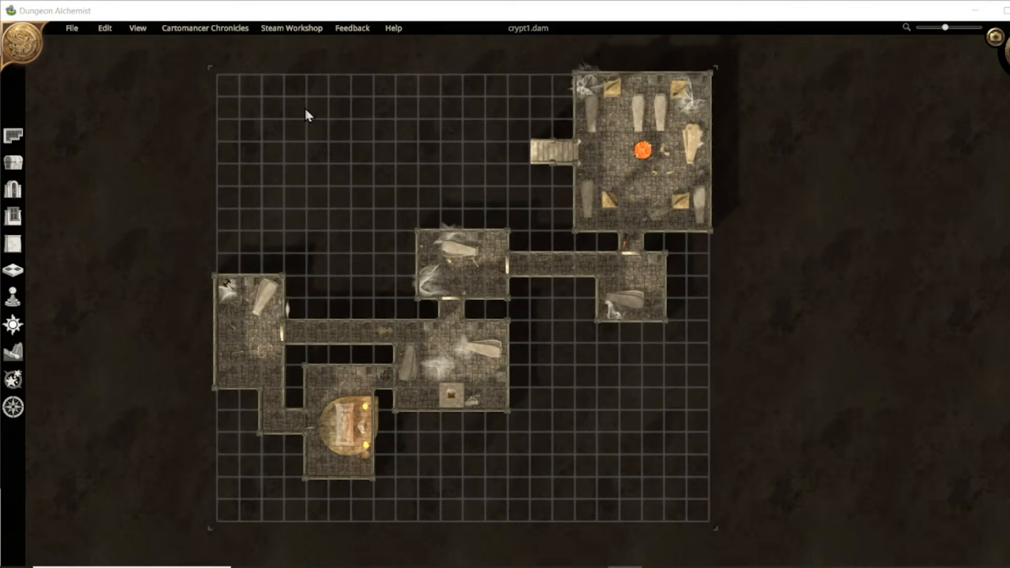
left_click(72, 29)
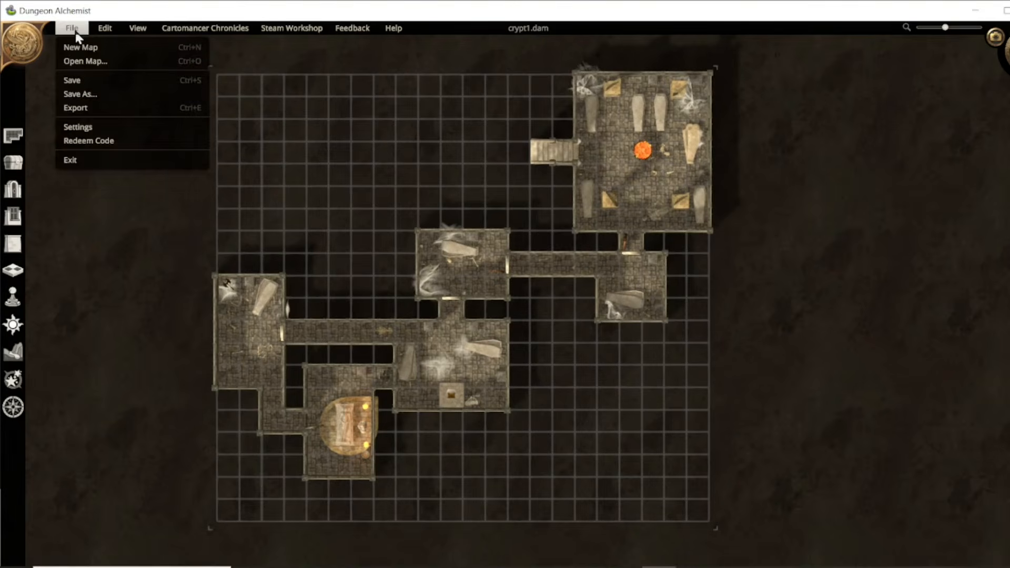
left_click(79, 107)
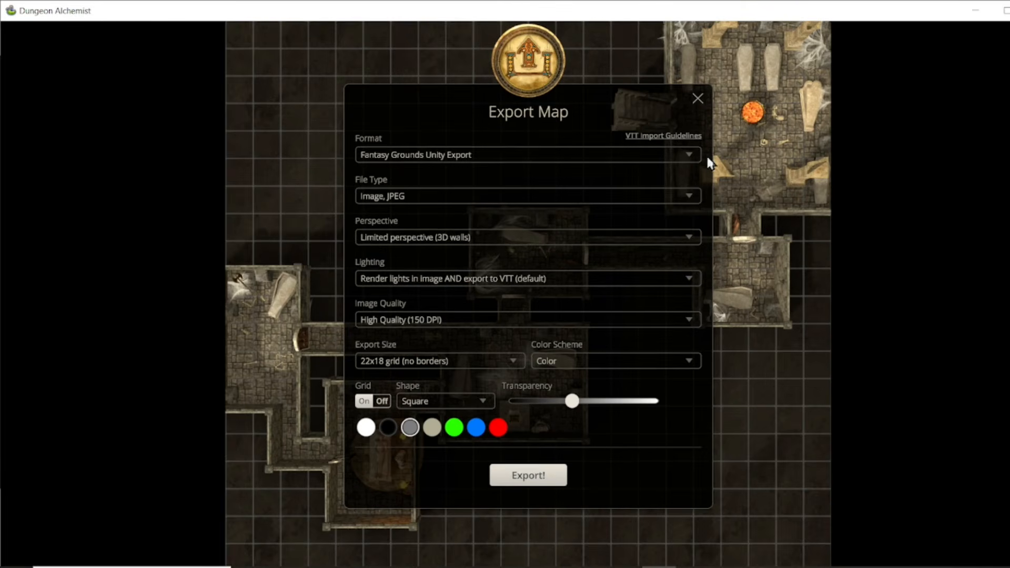
left_click(689, 154)
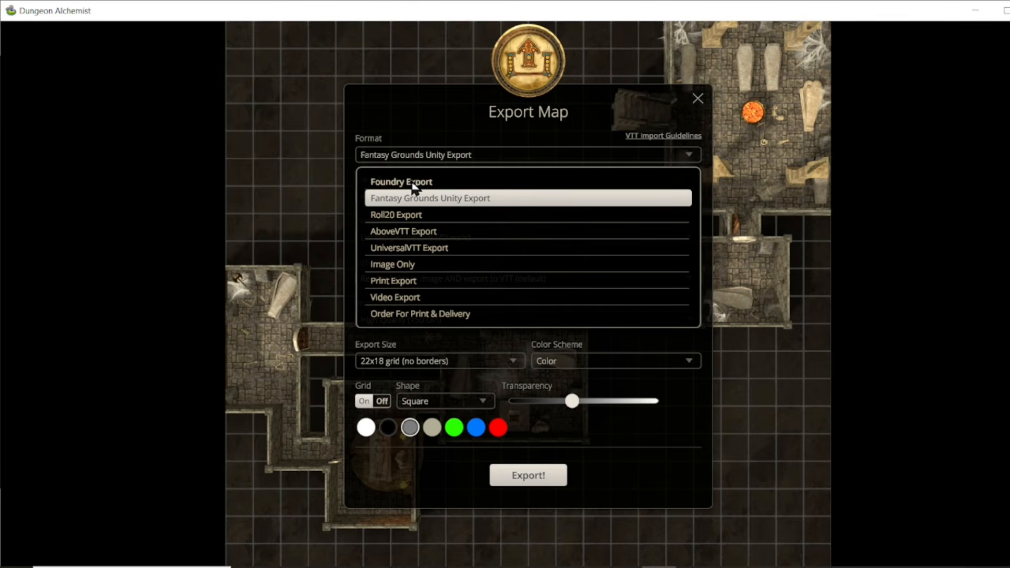
left_click(451, 200)
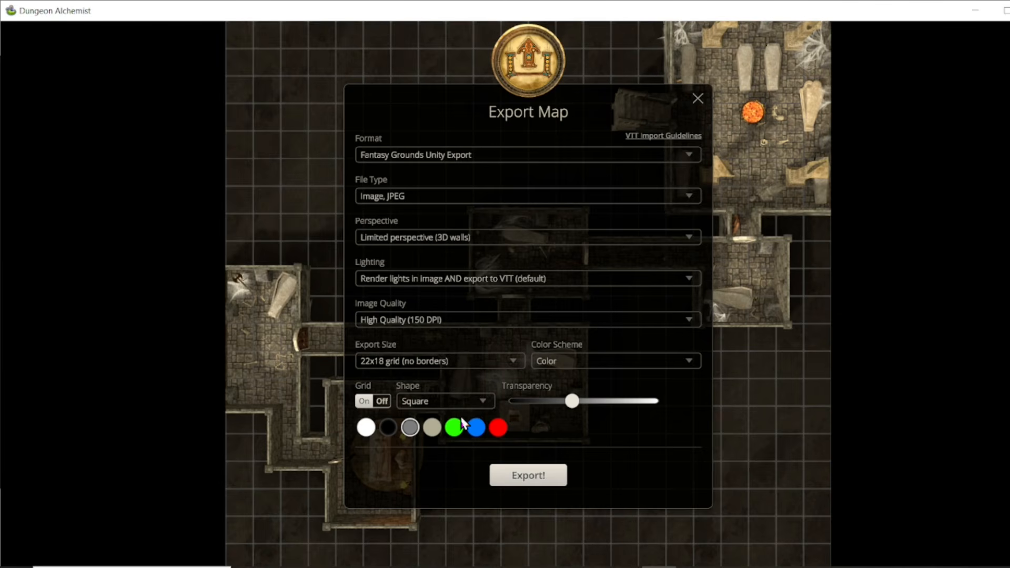
Preview the export without a grid and with red and white grid lines, restoring the gray grid color.
left_click(384, 402)
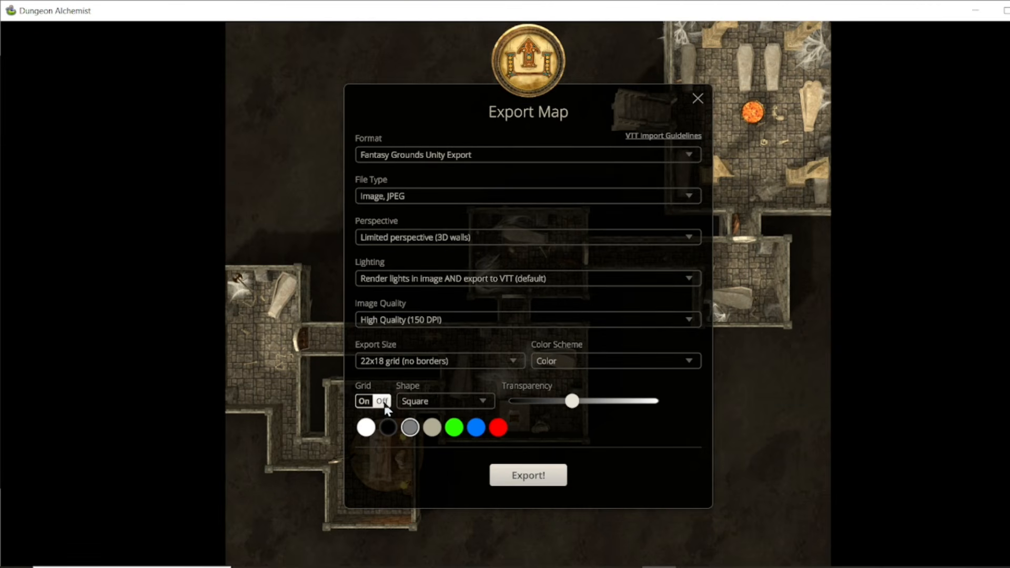
left_click(367, 403)
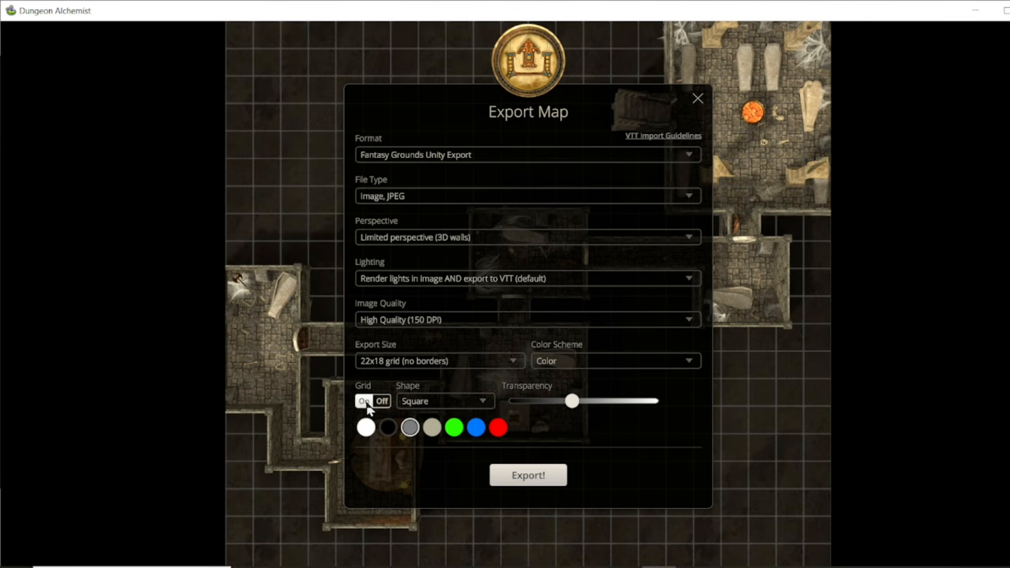
left_click(499, 430)
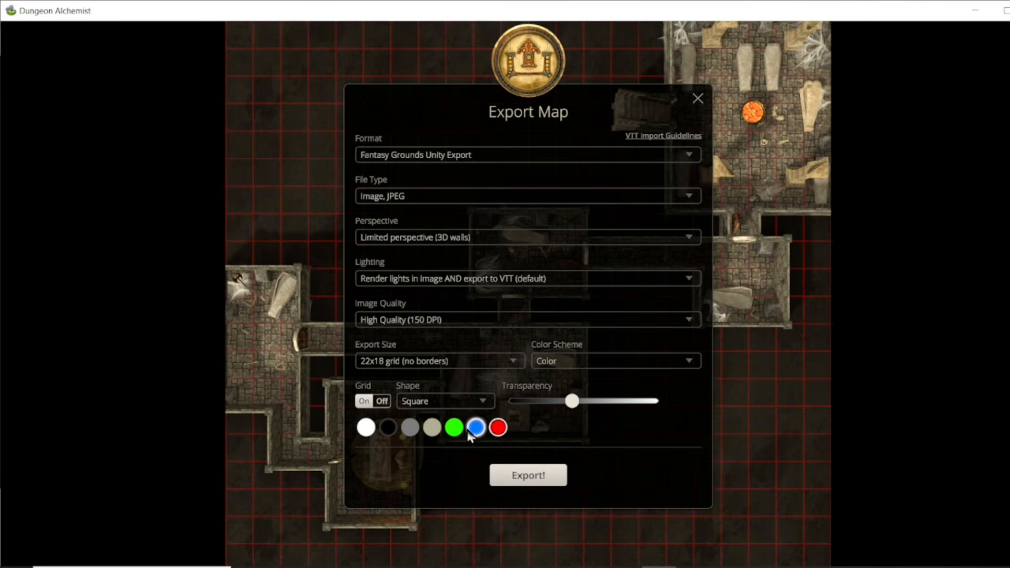
left_click(367, 431)
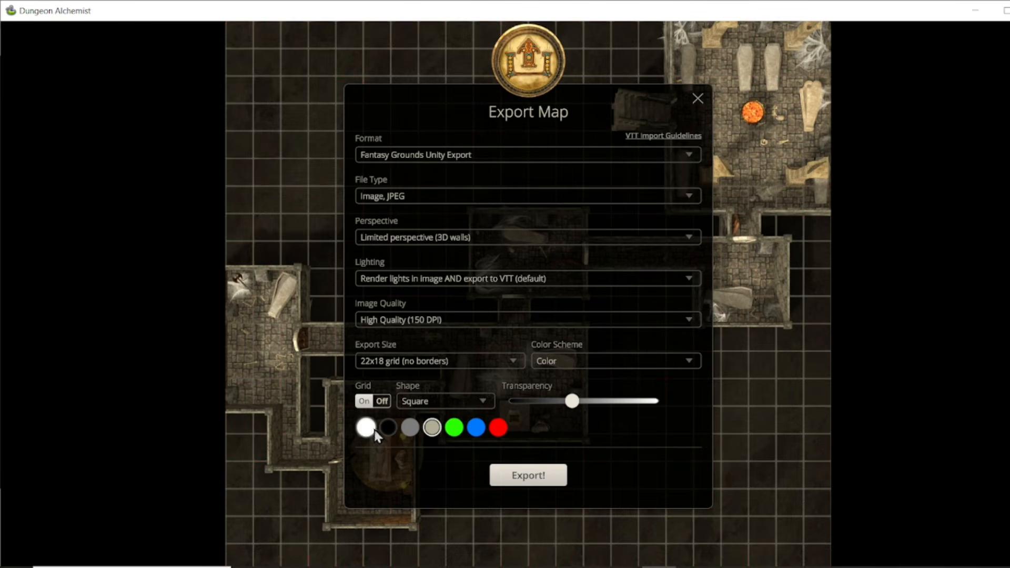
left_click(414, 430)
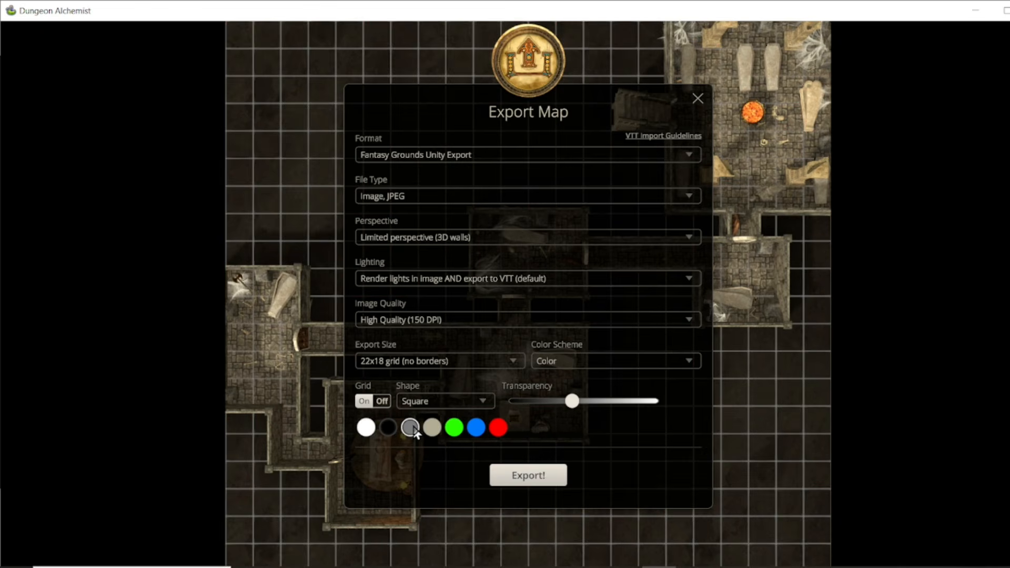
Compare the export preview with and without the grid, lower the grid's transparency setting slightly, and leave the grid off.
left_click(384, 401)
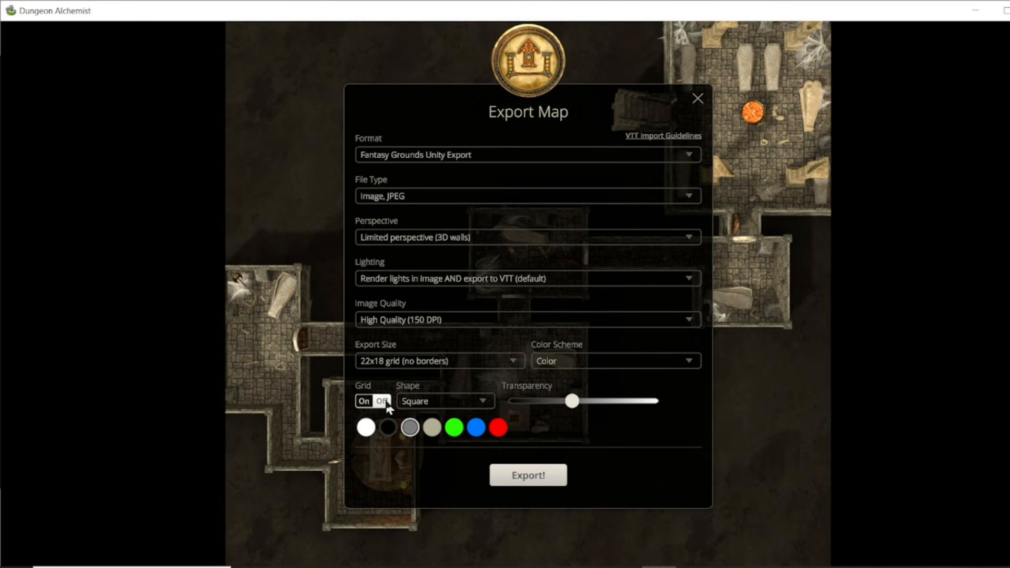
left_click(365, 401)
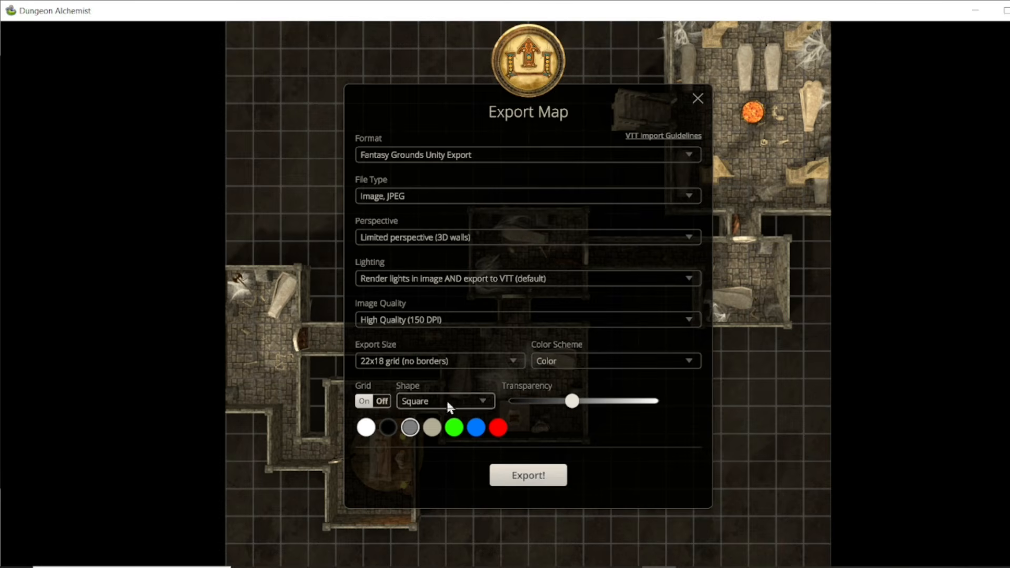
mouse_move(572, 401)
left_mouse_down()
mouse_move(538, 405)
mouse_move(609, 411)
mouse_move(560, 410)
left_mouse_up()
left_click(381, 402)
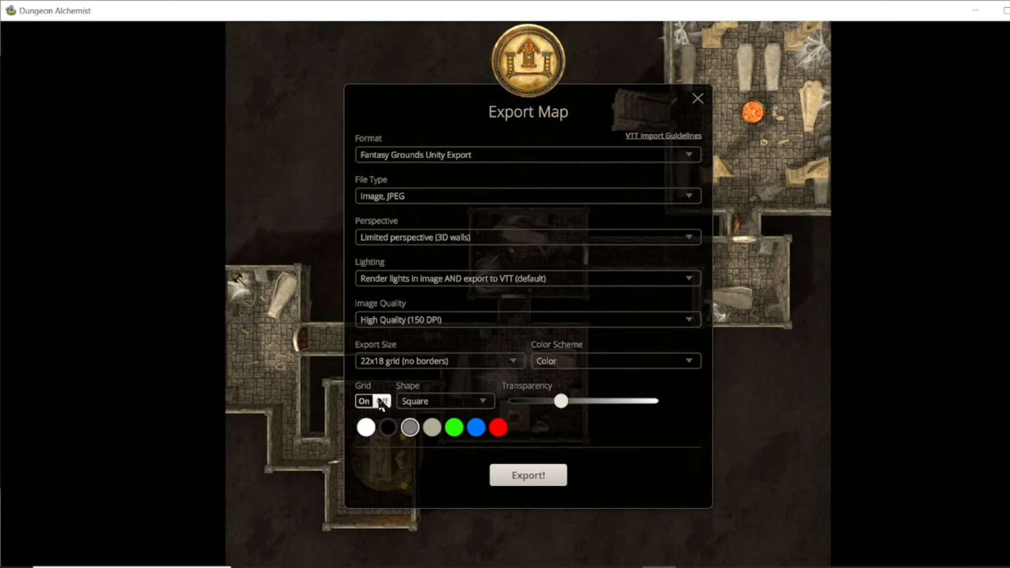
Export the map as crypt1.xml to the MAP VIDEOS folder and dismiss the completion notice.
left_click(540, 478)
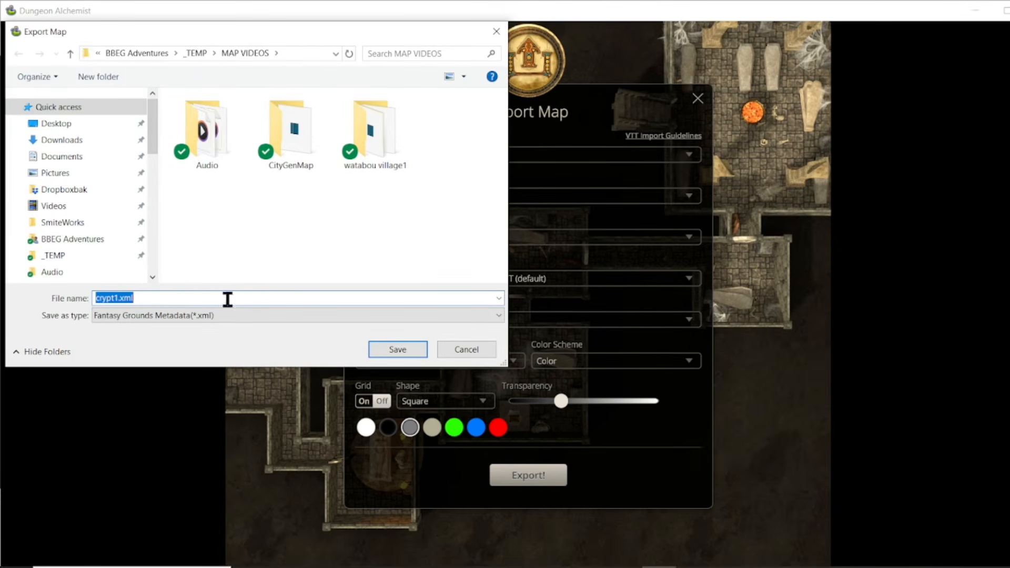
left_click(395, 352)
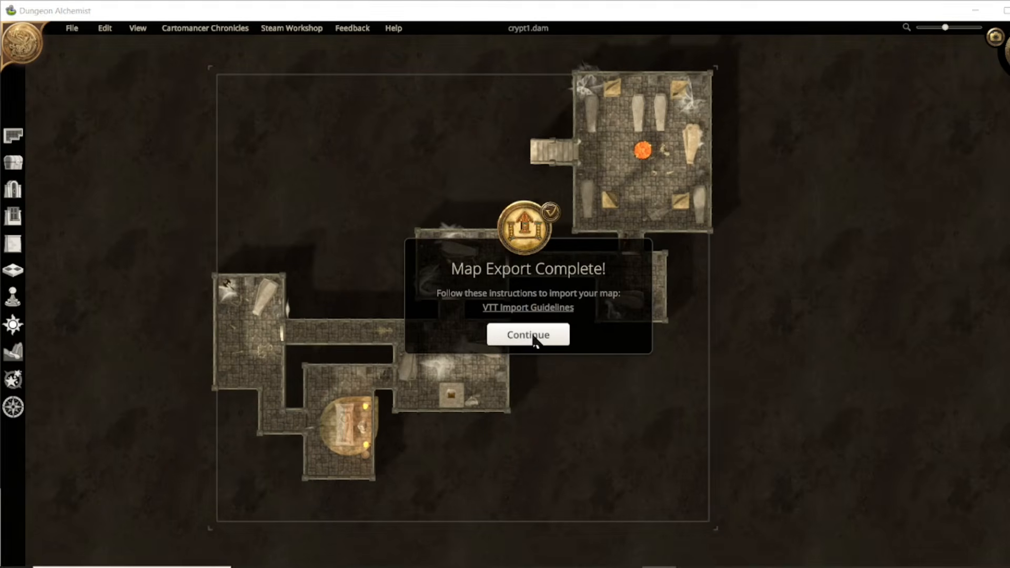
left_click(533, 339)
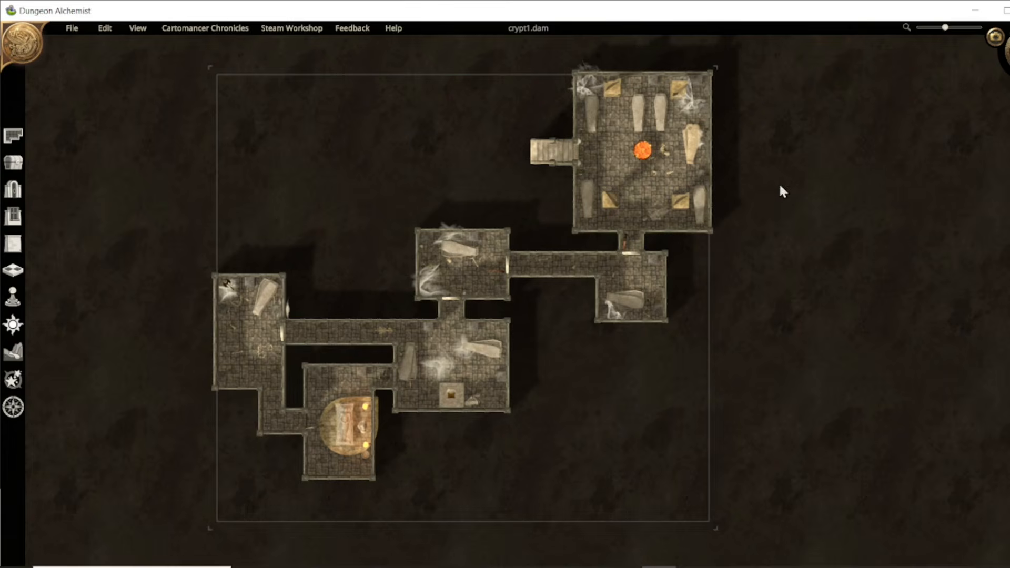